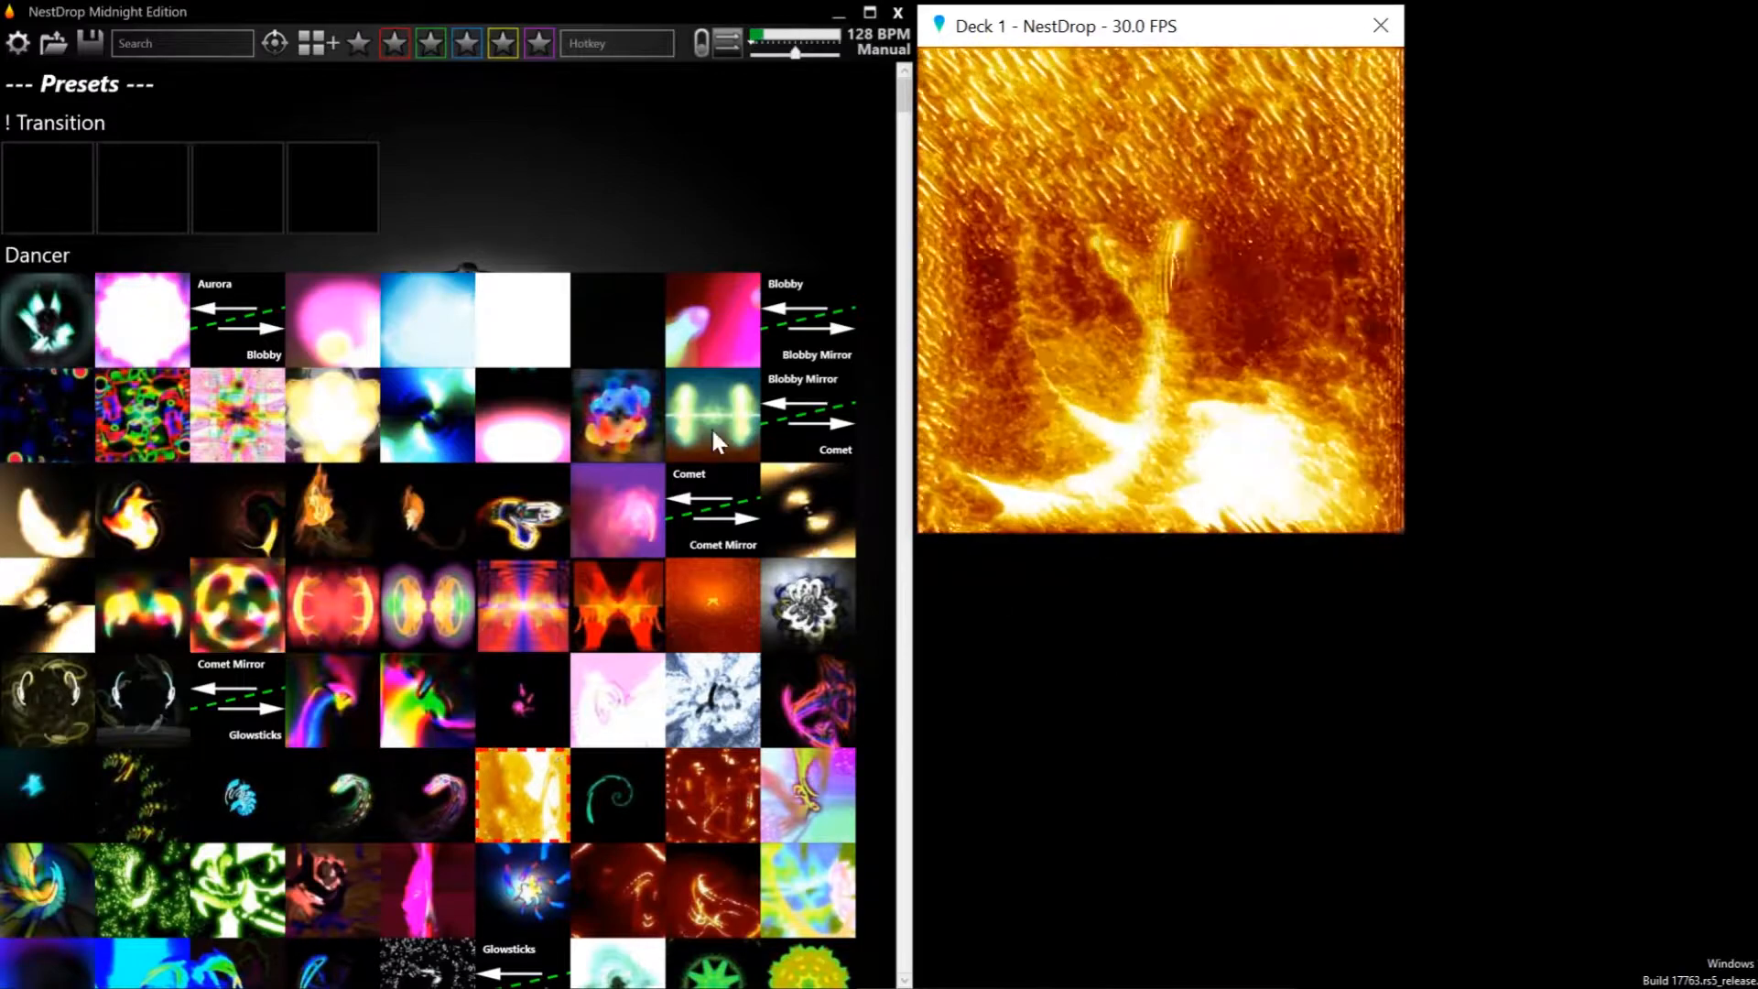
Open the MIDI settings and assign the MPD226 device to the empty queue window
{"action": "left_click", "coordinate": [17, 43]}
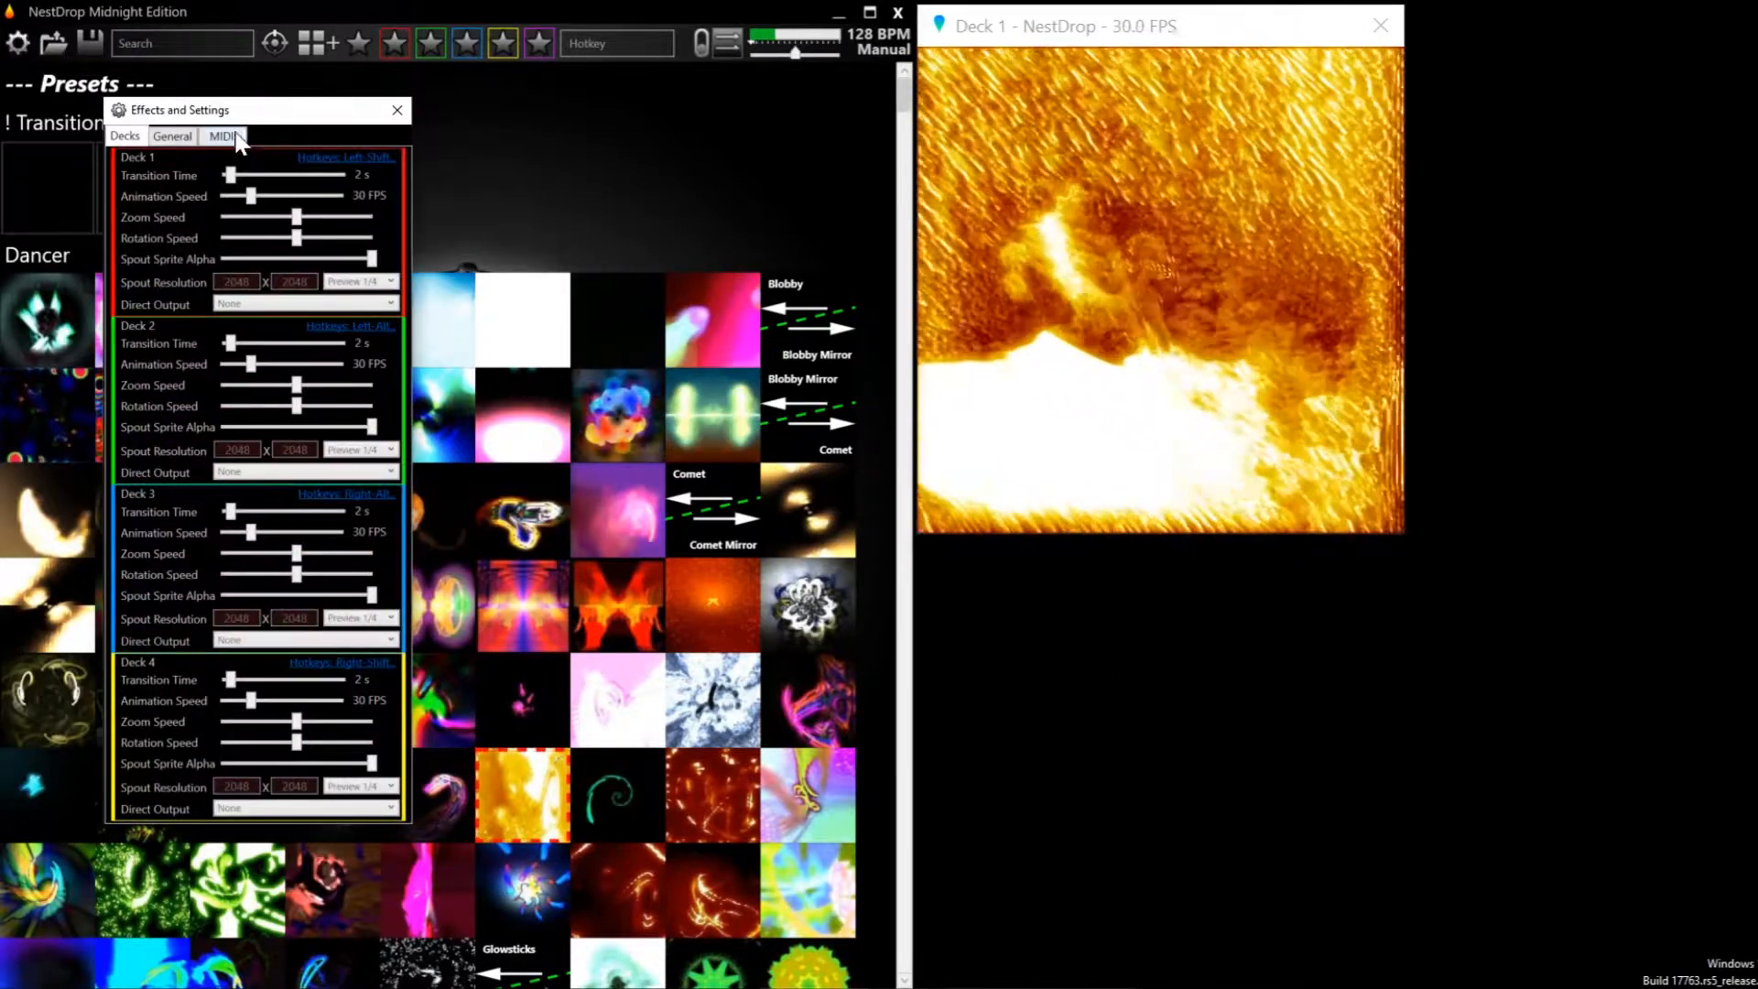
{"action": "left_click", "coordinate": [225, 140]}
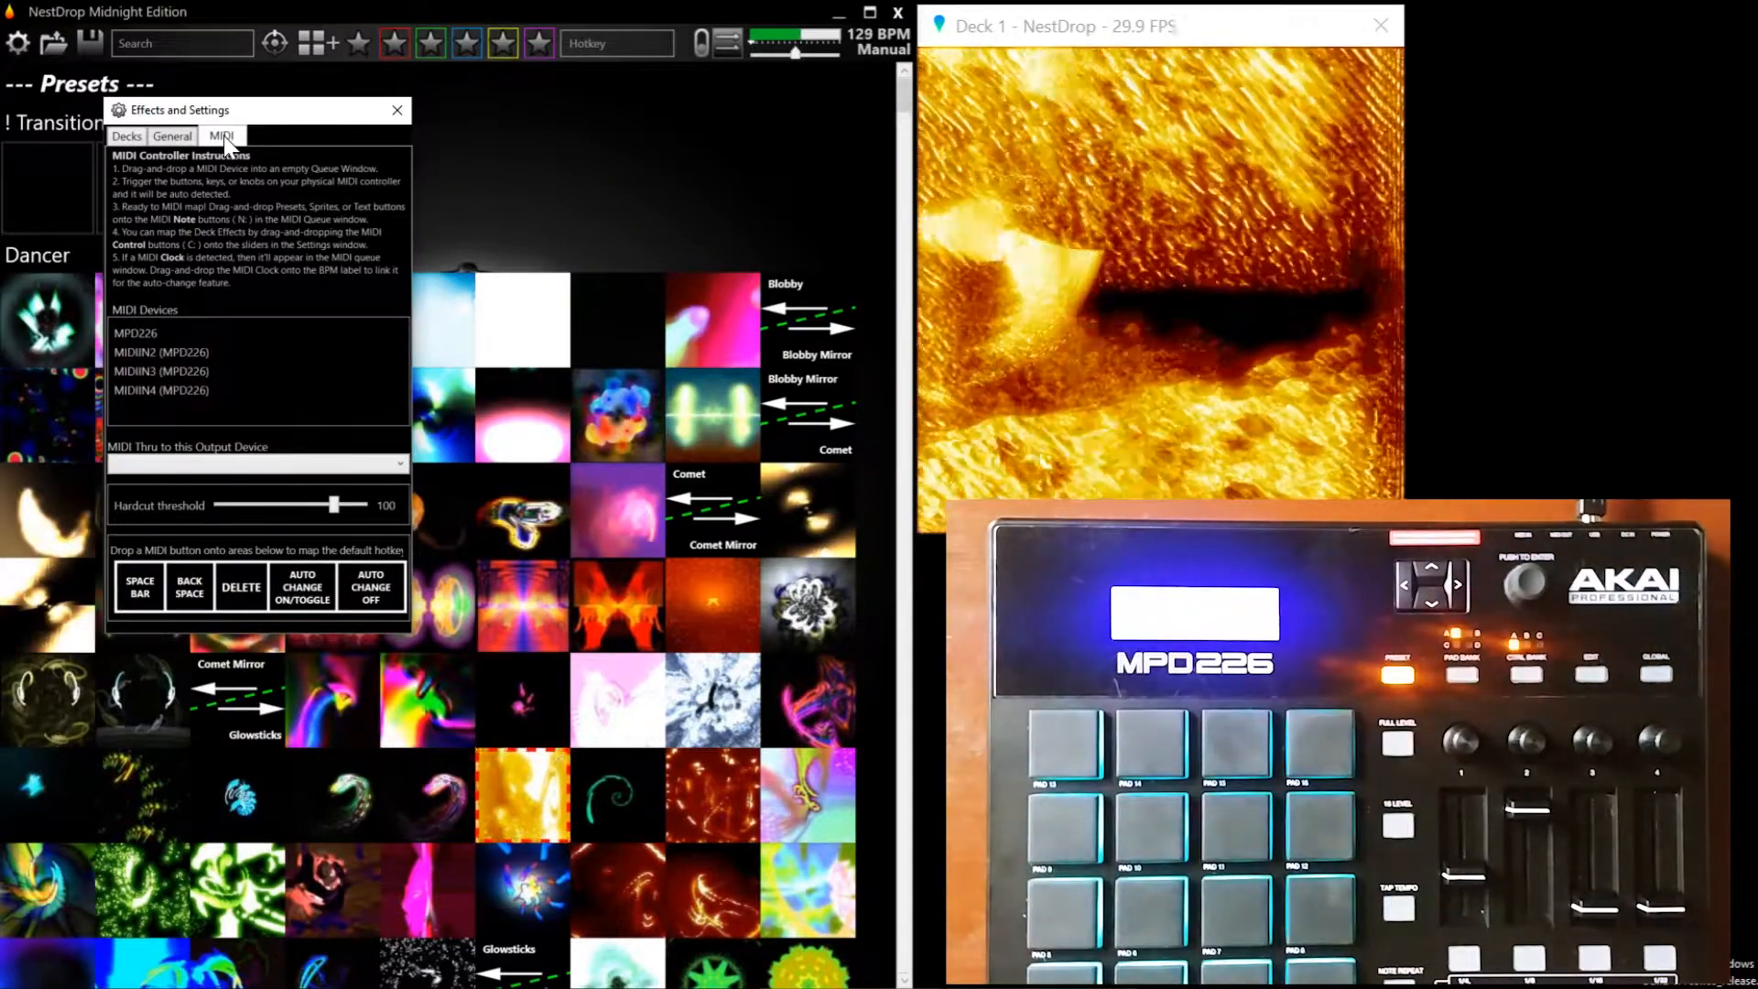
{"action": "left_click", "coordinate": [168, 333]}
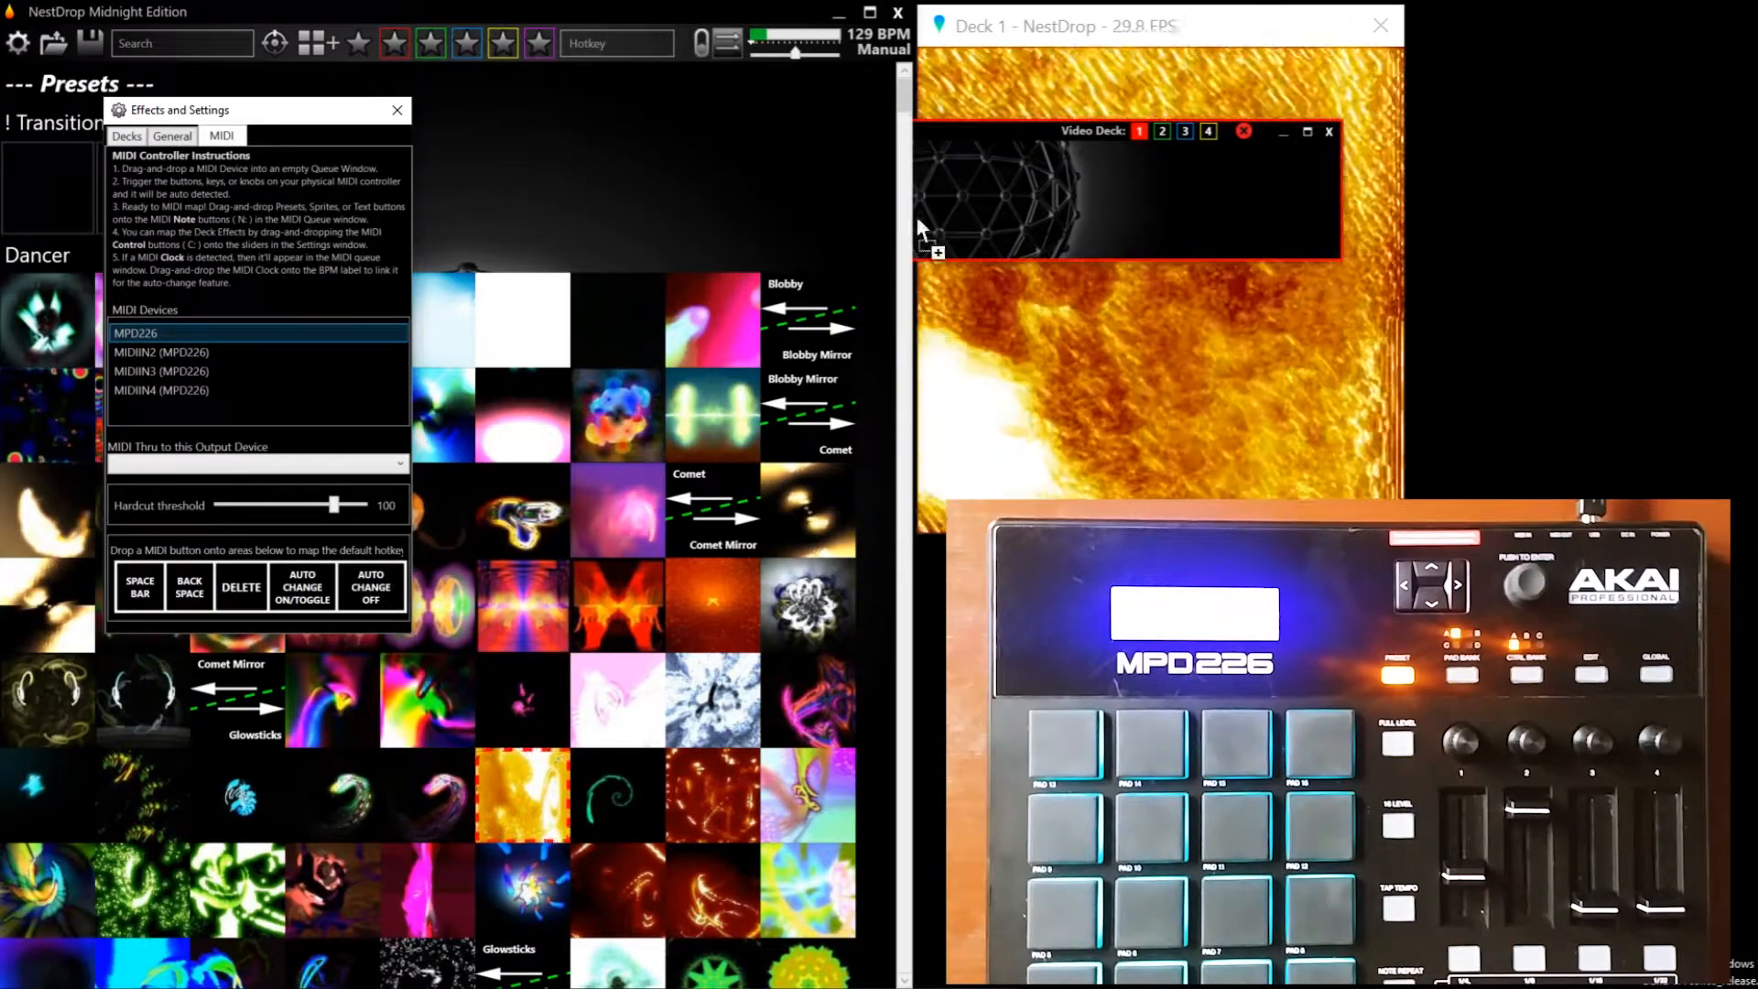
{"action": "left_click_drag", "start_coordinate": [918, 221], "coordinate": [1015, 194]}
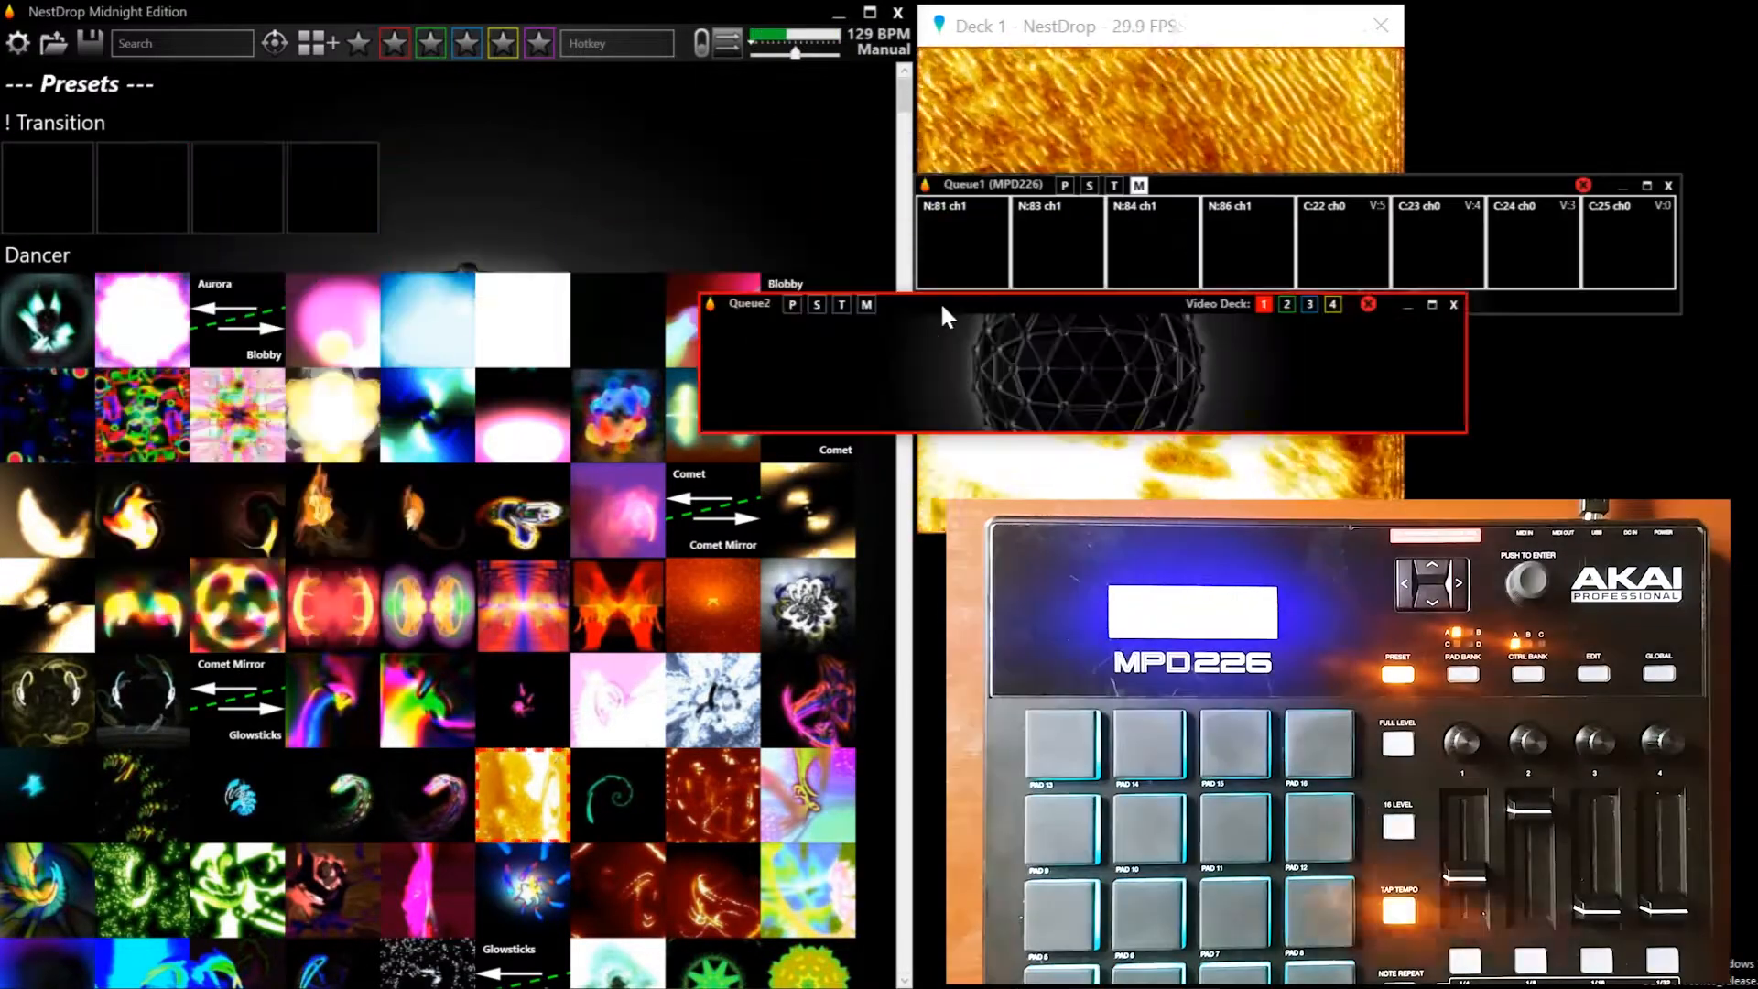
Reposition the Queue1 window, fill the empty Queue2 with the Comet Mirror preset group, and heighten Queue2 to fit all its presets
{"action": "left_click_drag", "start_coordinate": [941, 301], "coordinate": [1162, 346]}
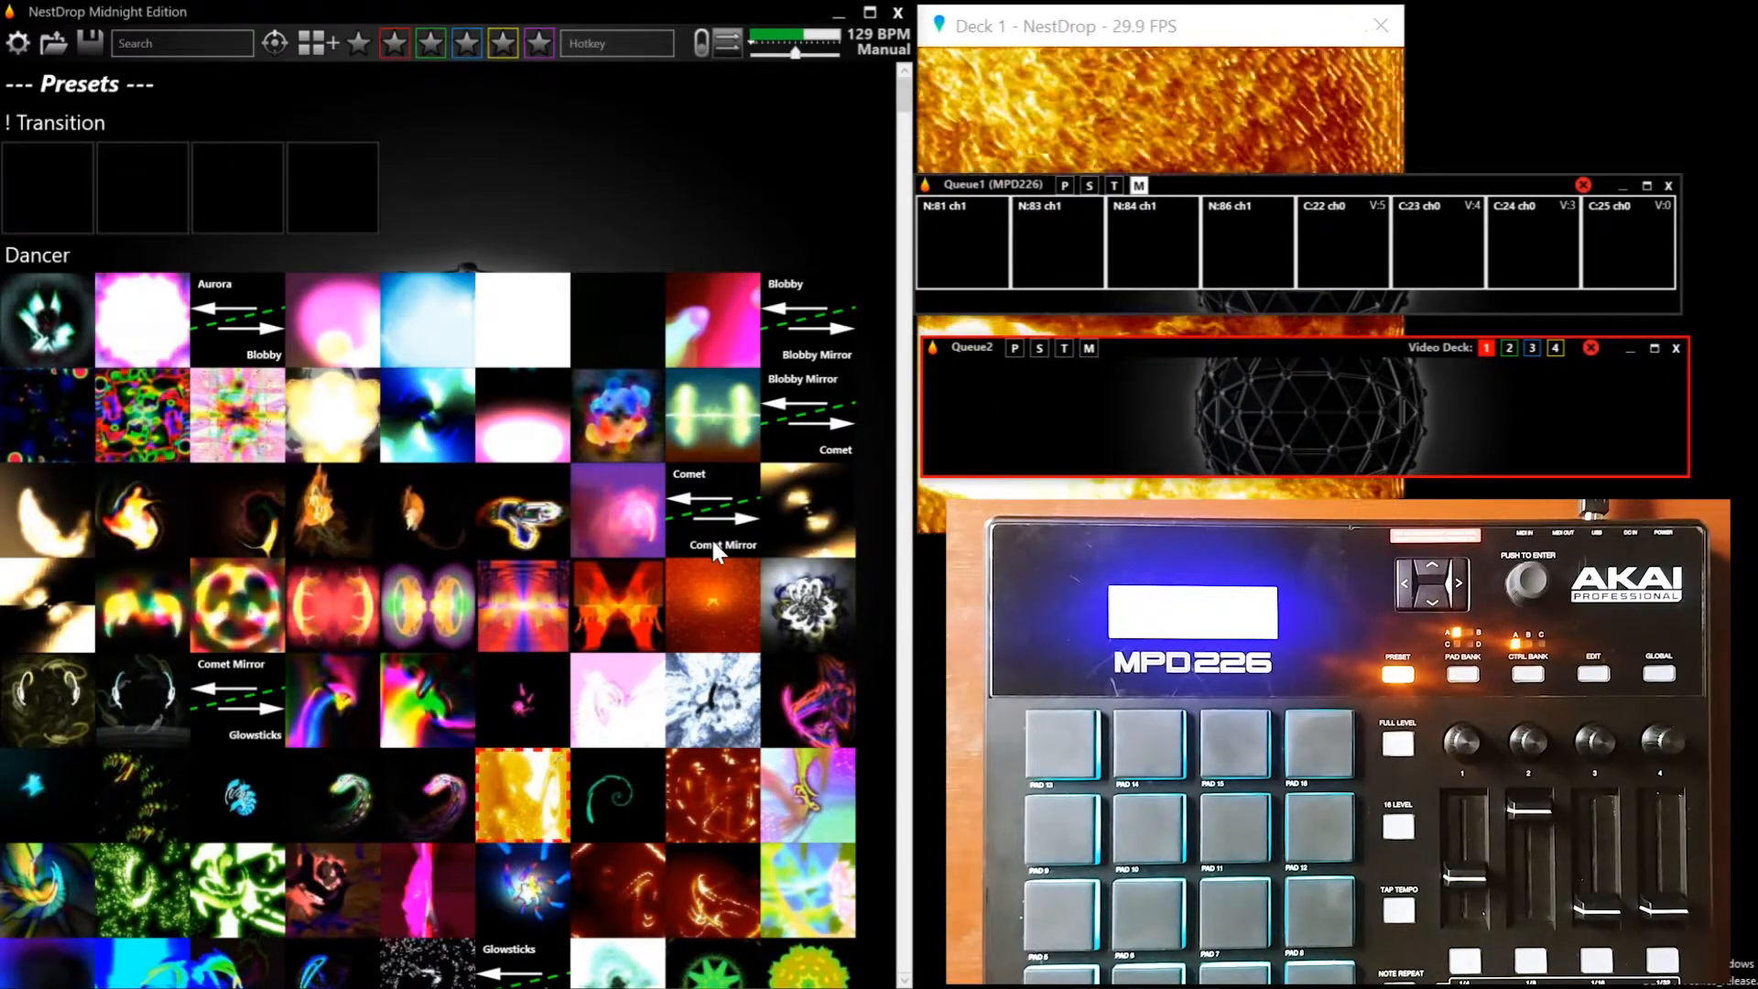
{"action": "left_click_drag", "start_coordinate": [712, 540], "coordinate": [980, 425]}
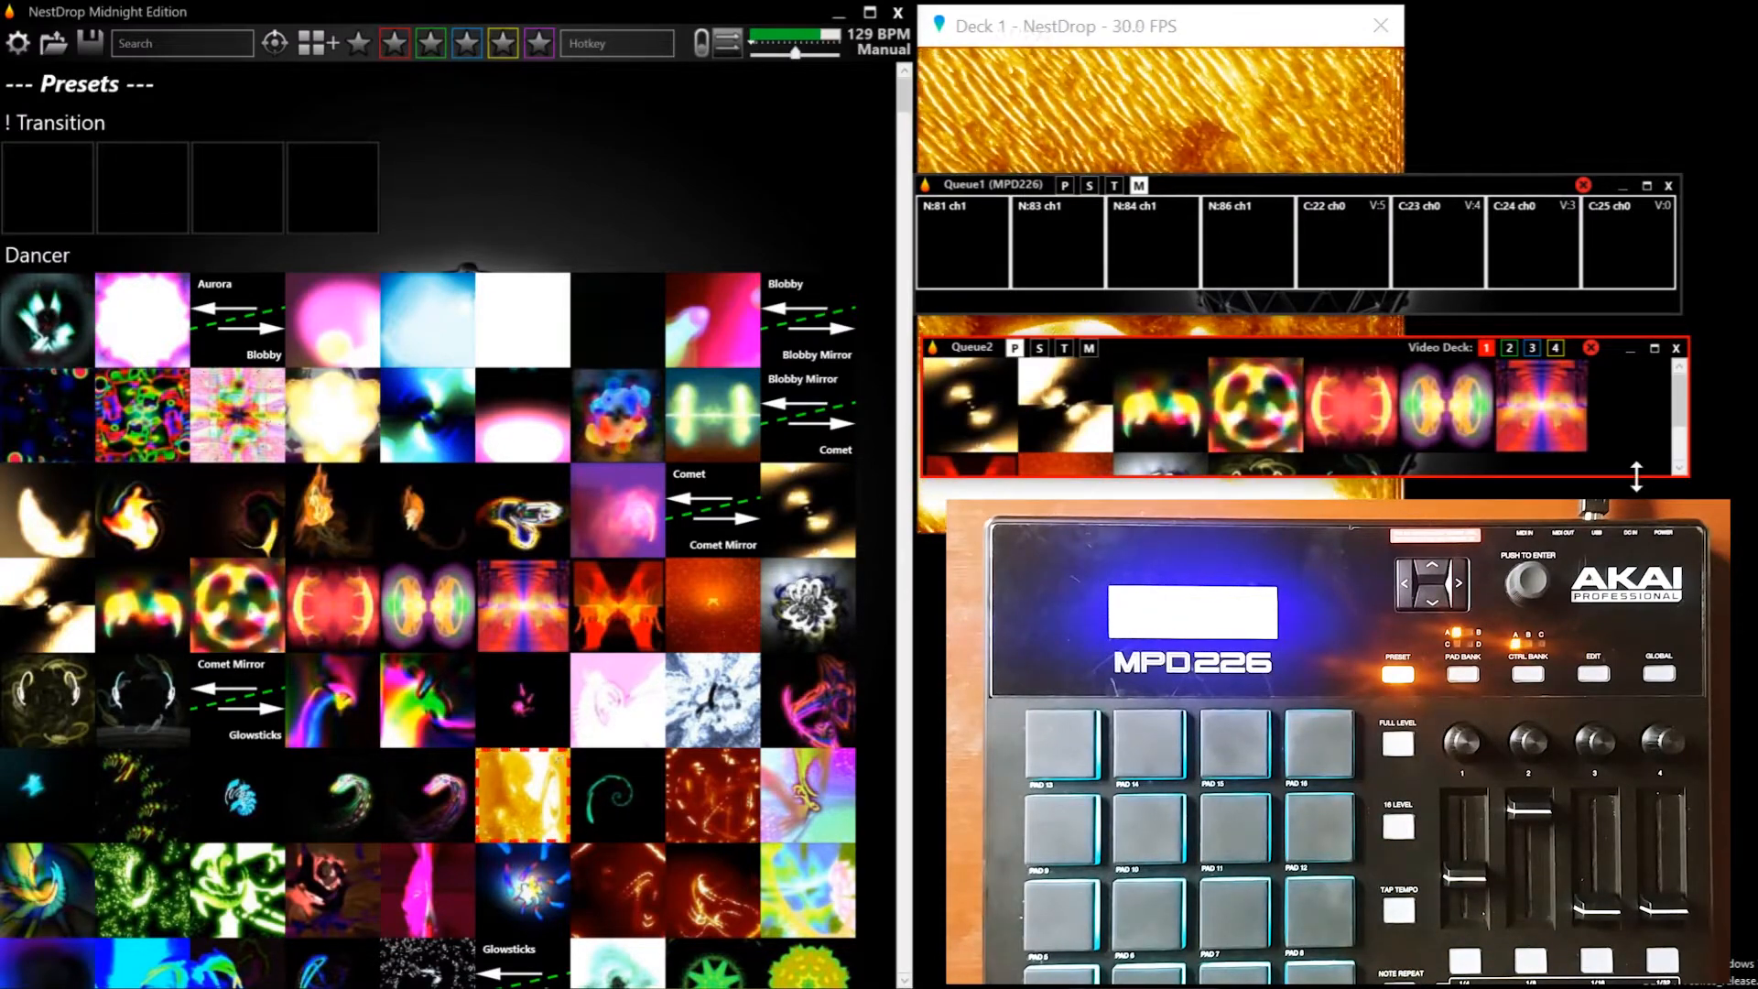
{"action": "left_click_drag", "start_coordinate": [1635, 475], "coordinate": [1637, 593]}
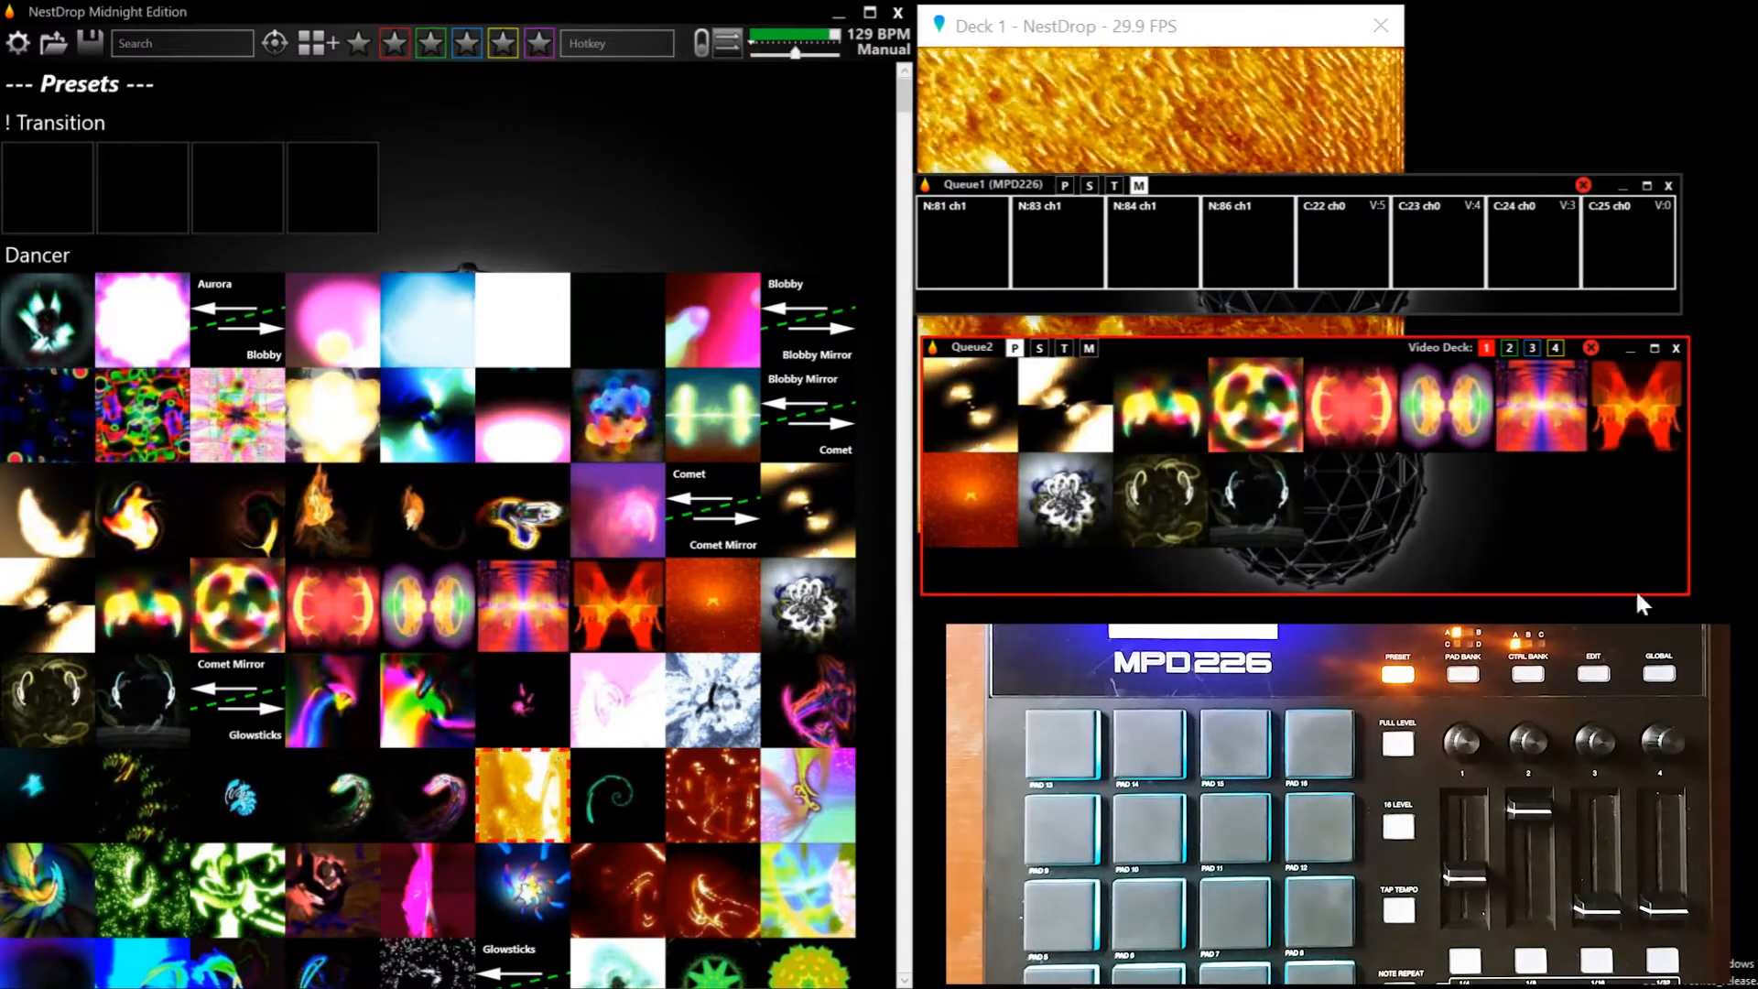
Map Queue2's white flower, orange and red mirrored presets to MIDI notes N:81, N:83 and N:84 on ch1 in Queue1
{"action": "mouse_move", "coordinate": [1061, 514]}
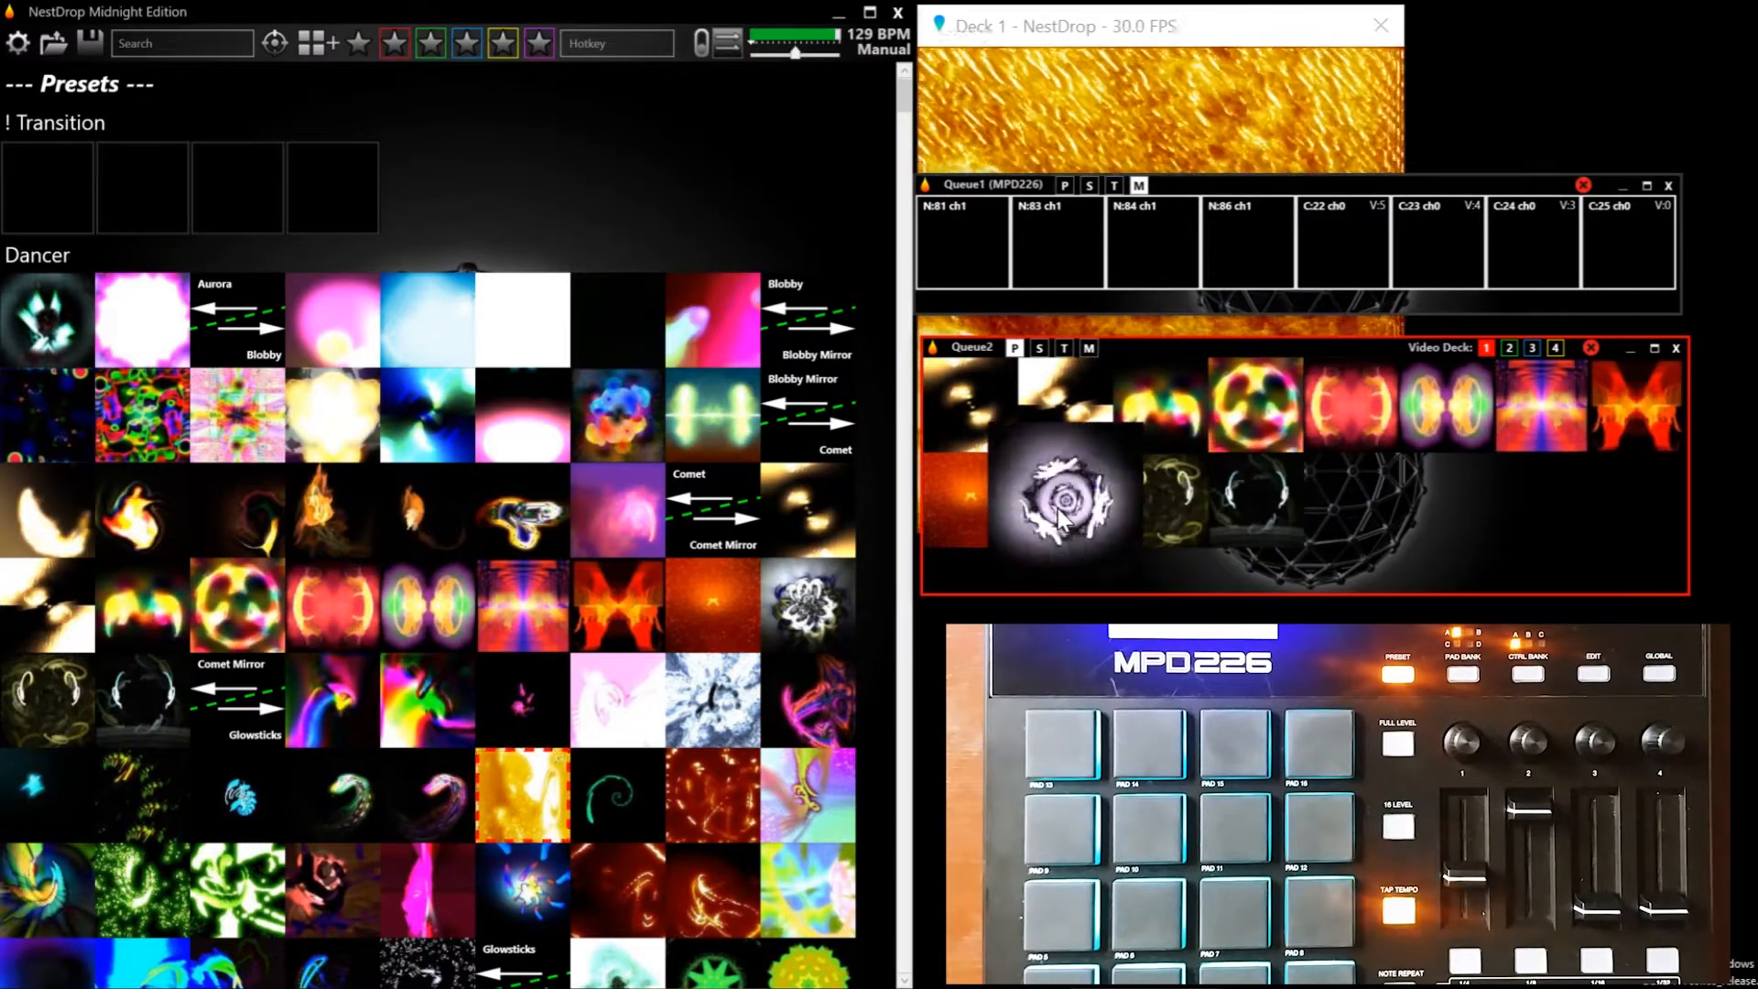
{"action": "left_click_drag", "start_coordinate": [998, 414], "coordinate": [959, 250]}
{"action": "mouse_move", "coordinate": [964, 504]}
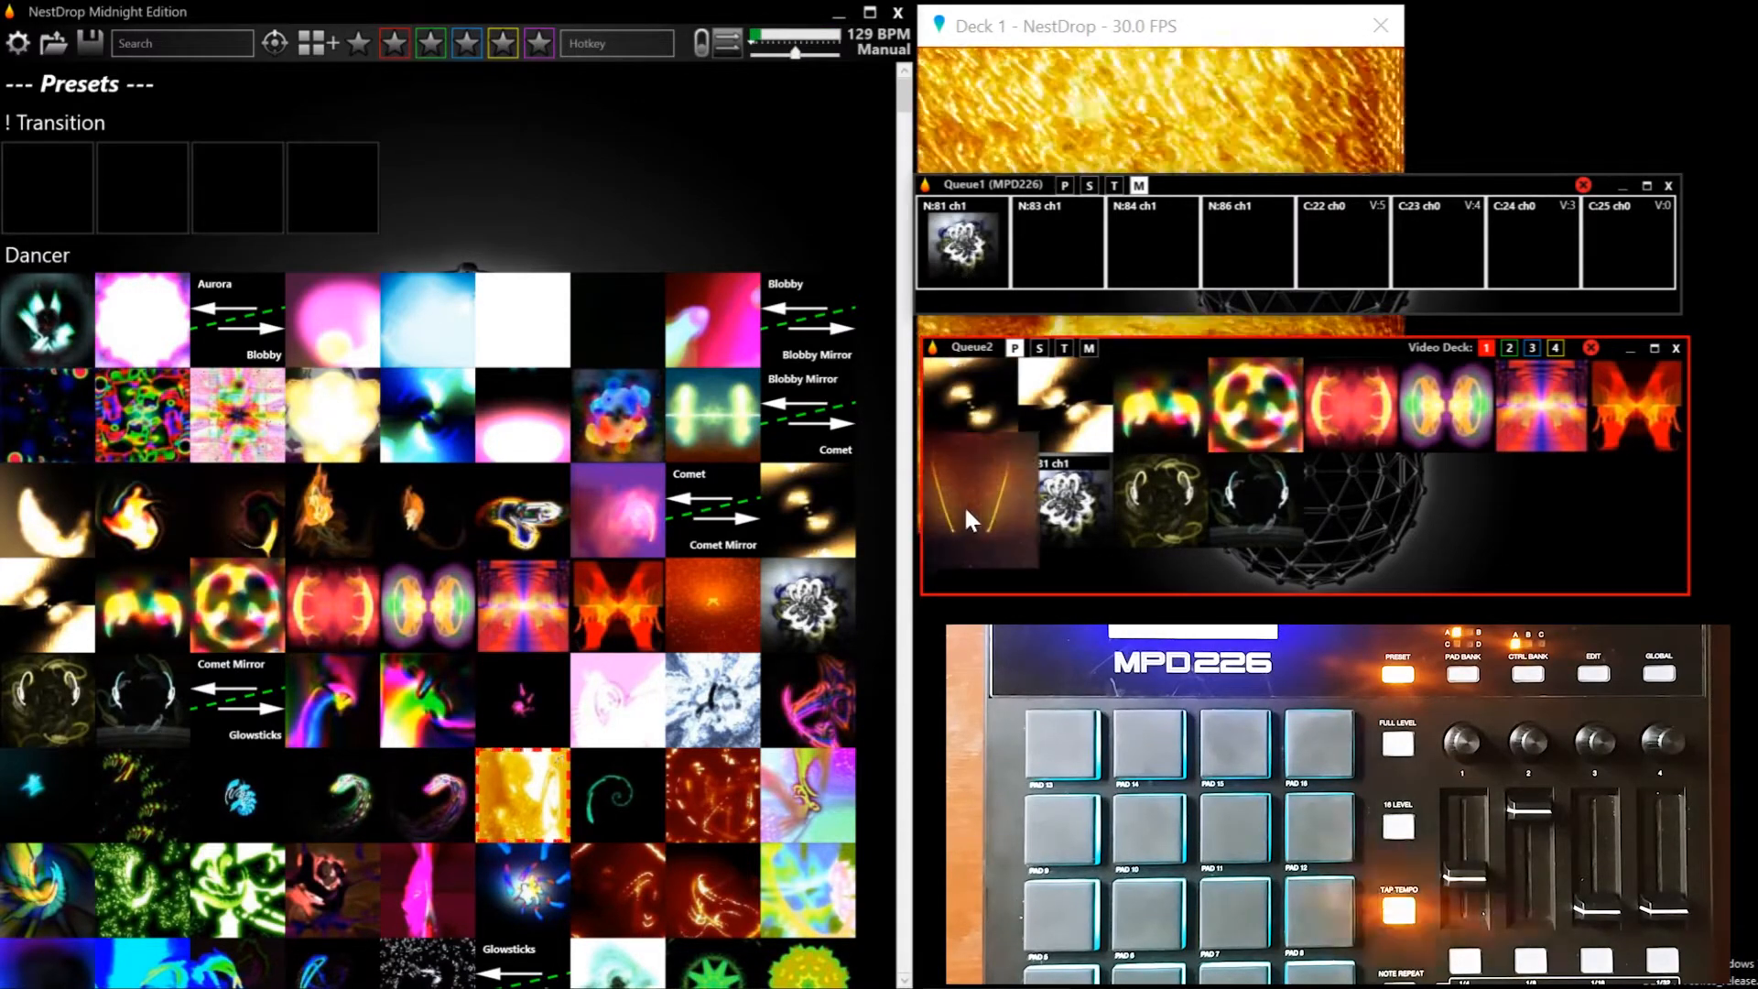
{"action": "left_click_drag", "start_coordinate": [963, 506], "coordinate": [1056, 239]}
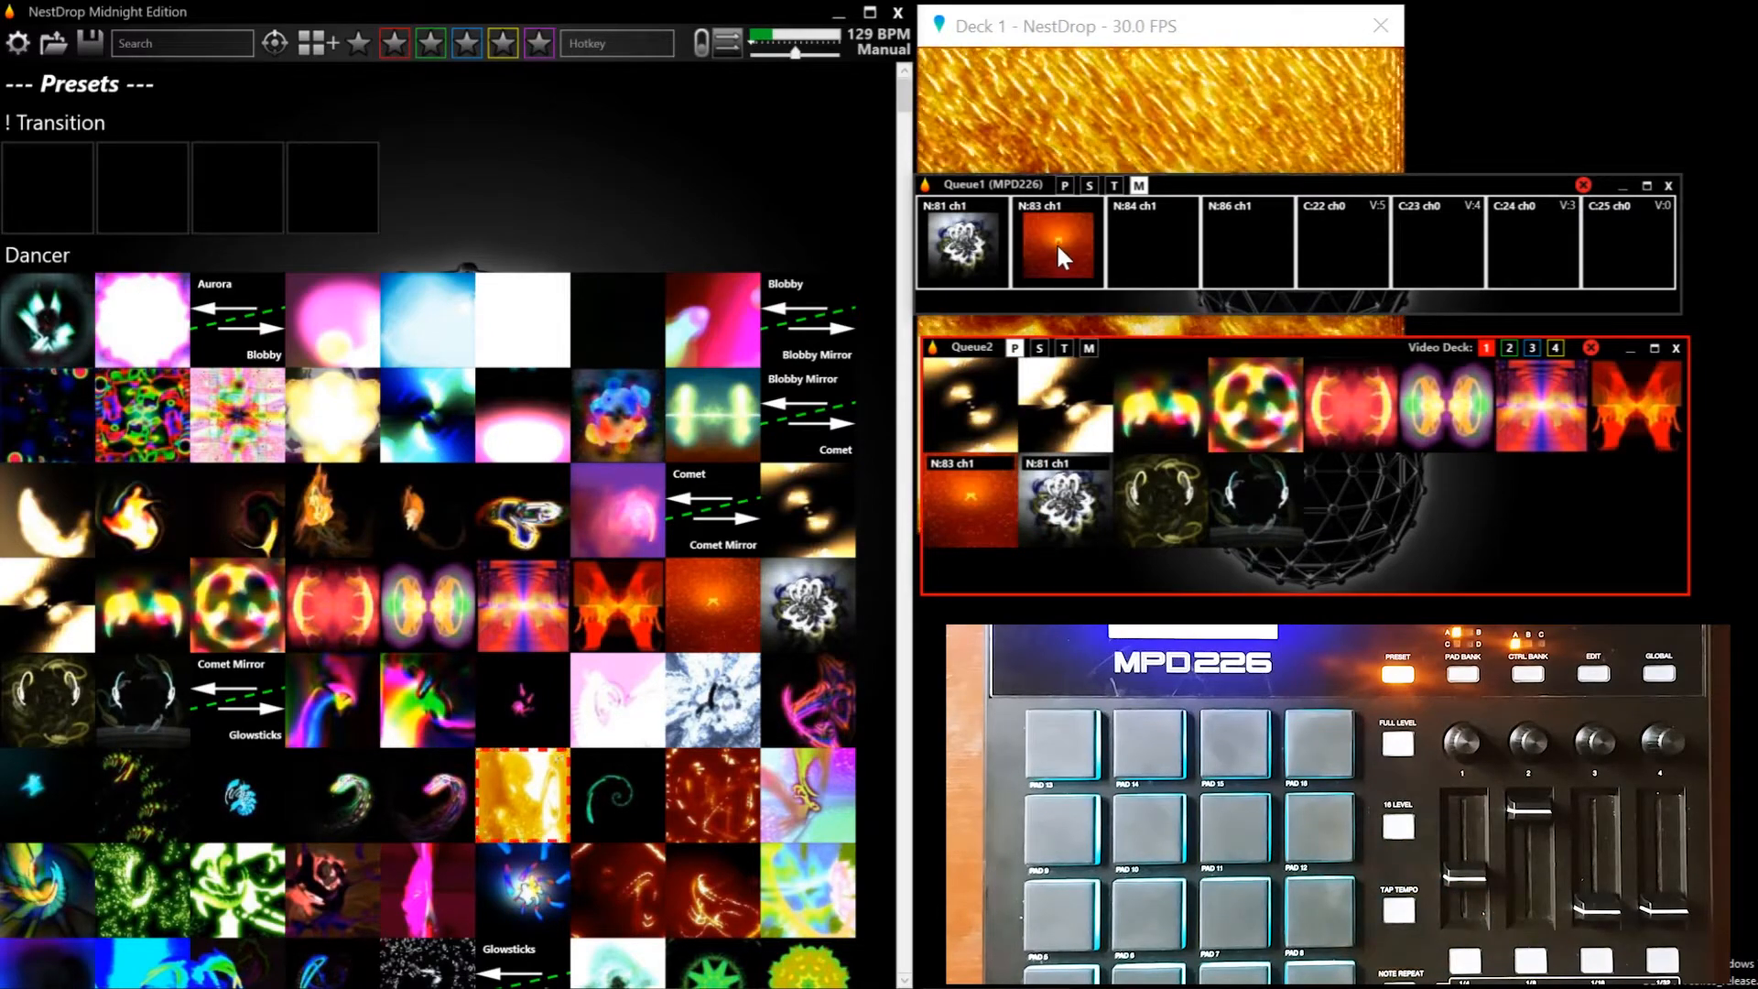
{"action": "mouse_move", "coordinate": [1344, 404]}
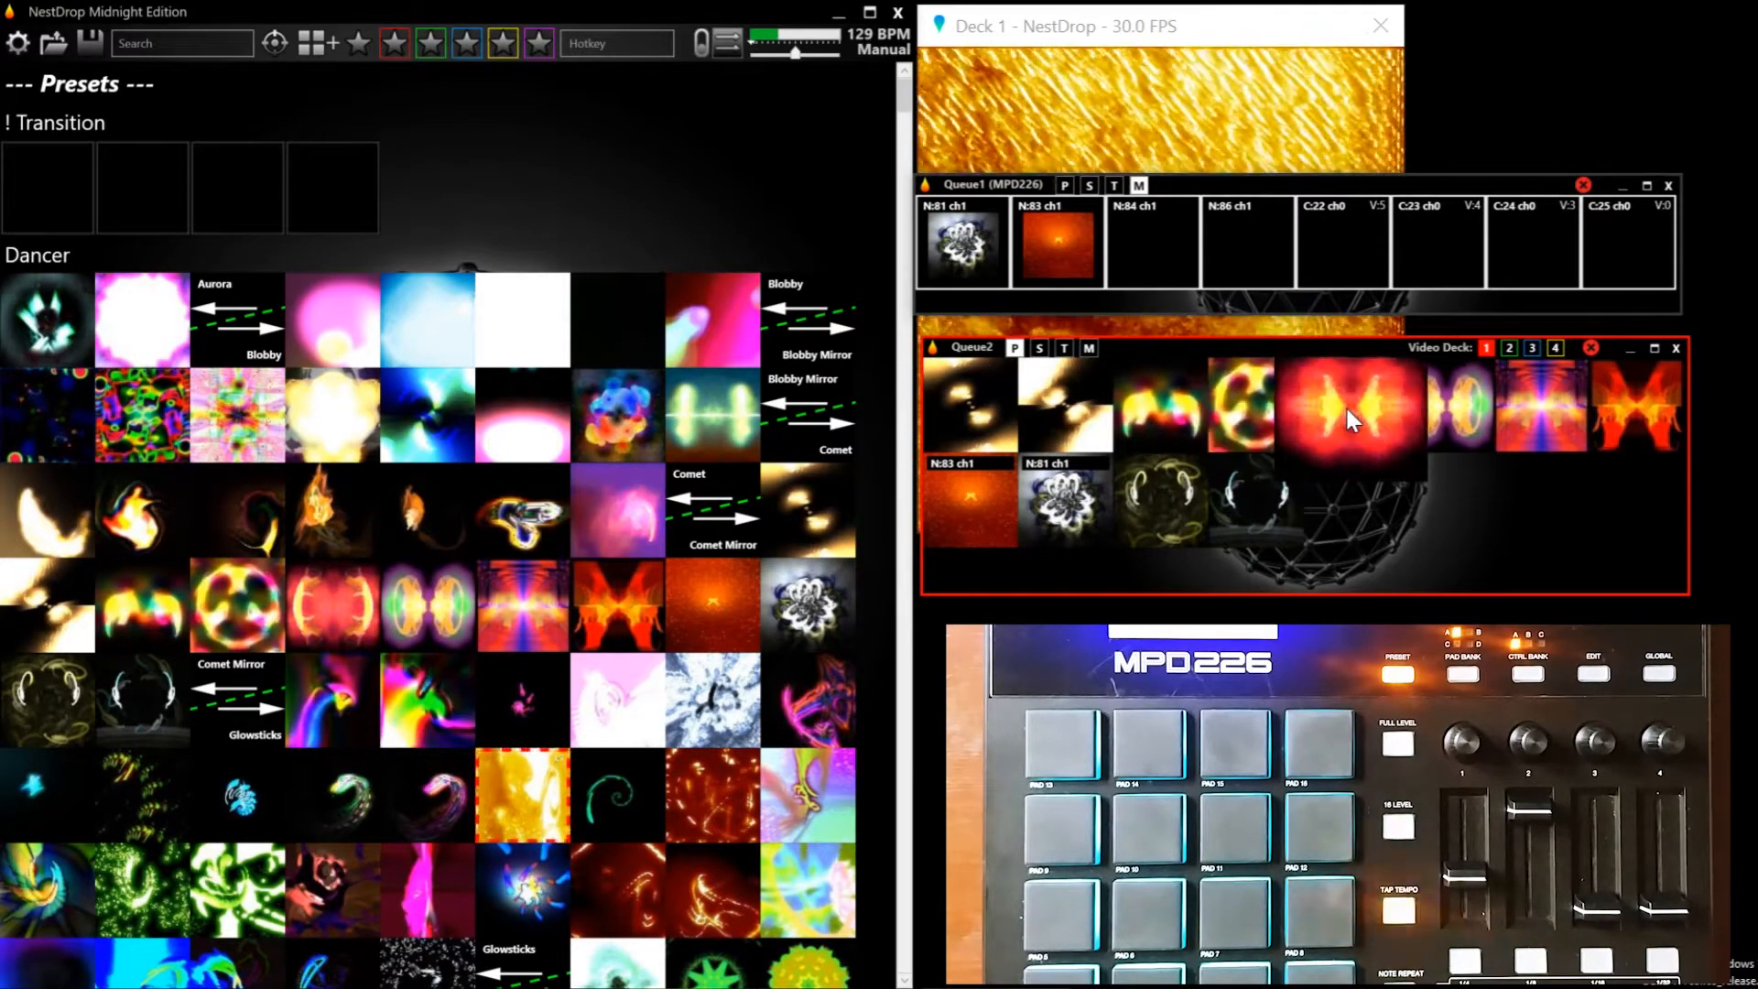
{"action": "left_click_drag", "start_coordinate": [1343, 405], "coordinate": [1151, 255]}
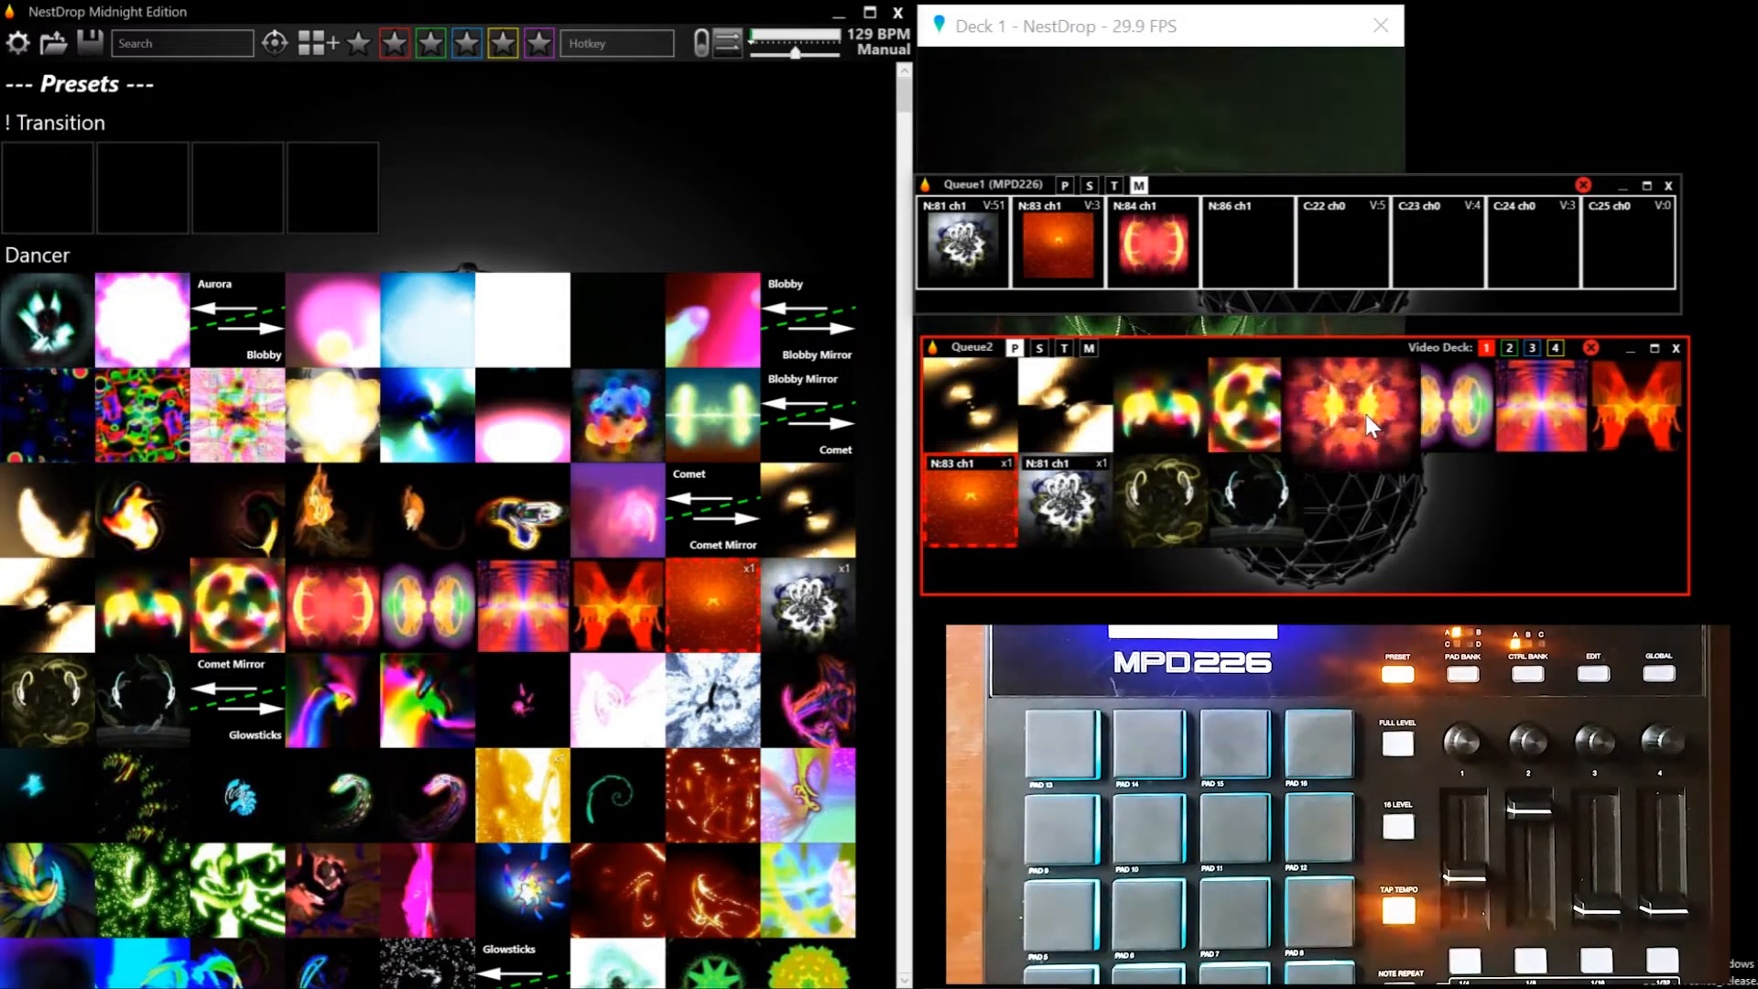
Move both queue windows below the Deck 1 preview and map MIDI note N:86 ch1 to the space bar function
{"action": "left_click_drag", "start_coordinate": [1348, 342], "coordinate": [1346, 692]}
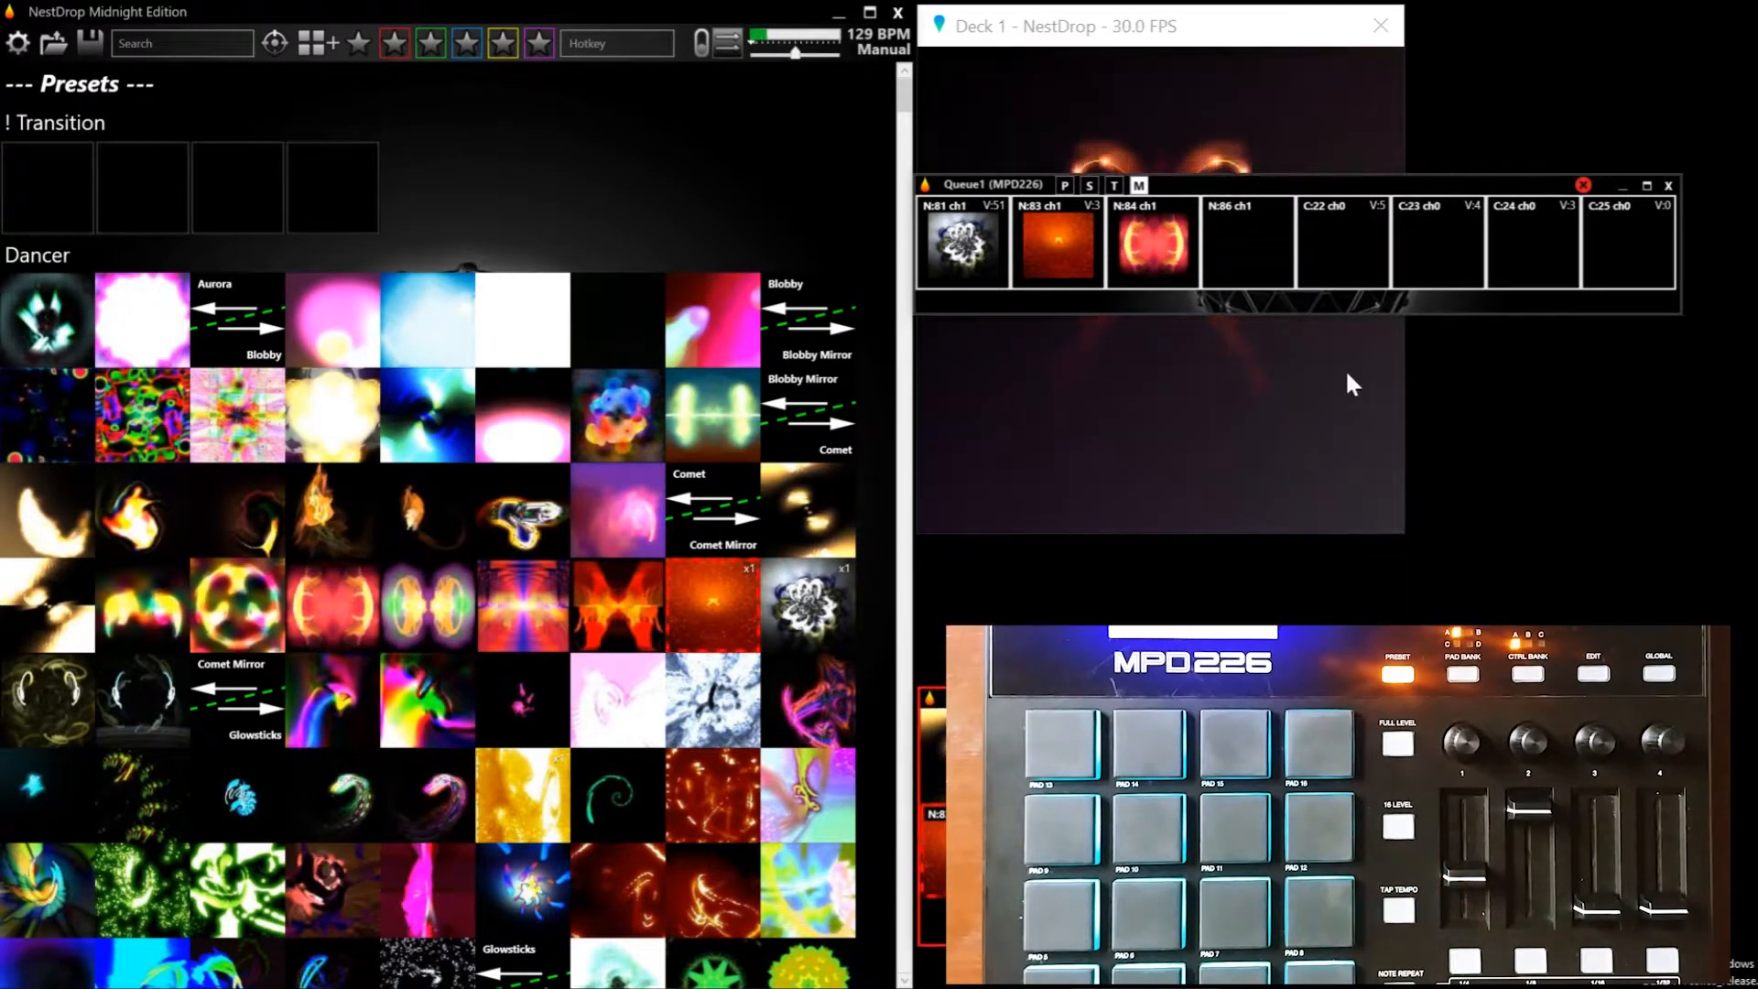
{"action": "left_click_drag", "start_coordinate": [1356, 182], "coordinate": [1363, 531]}
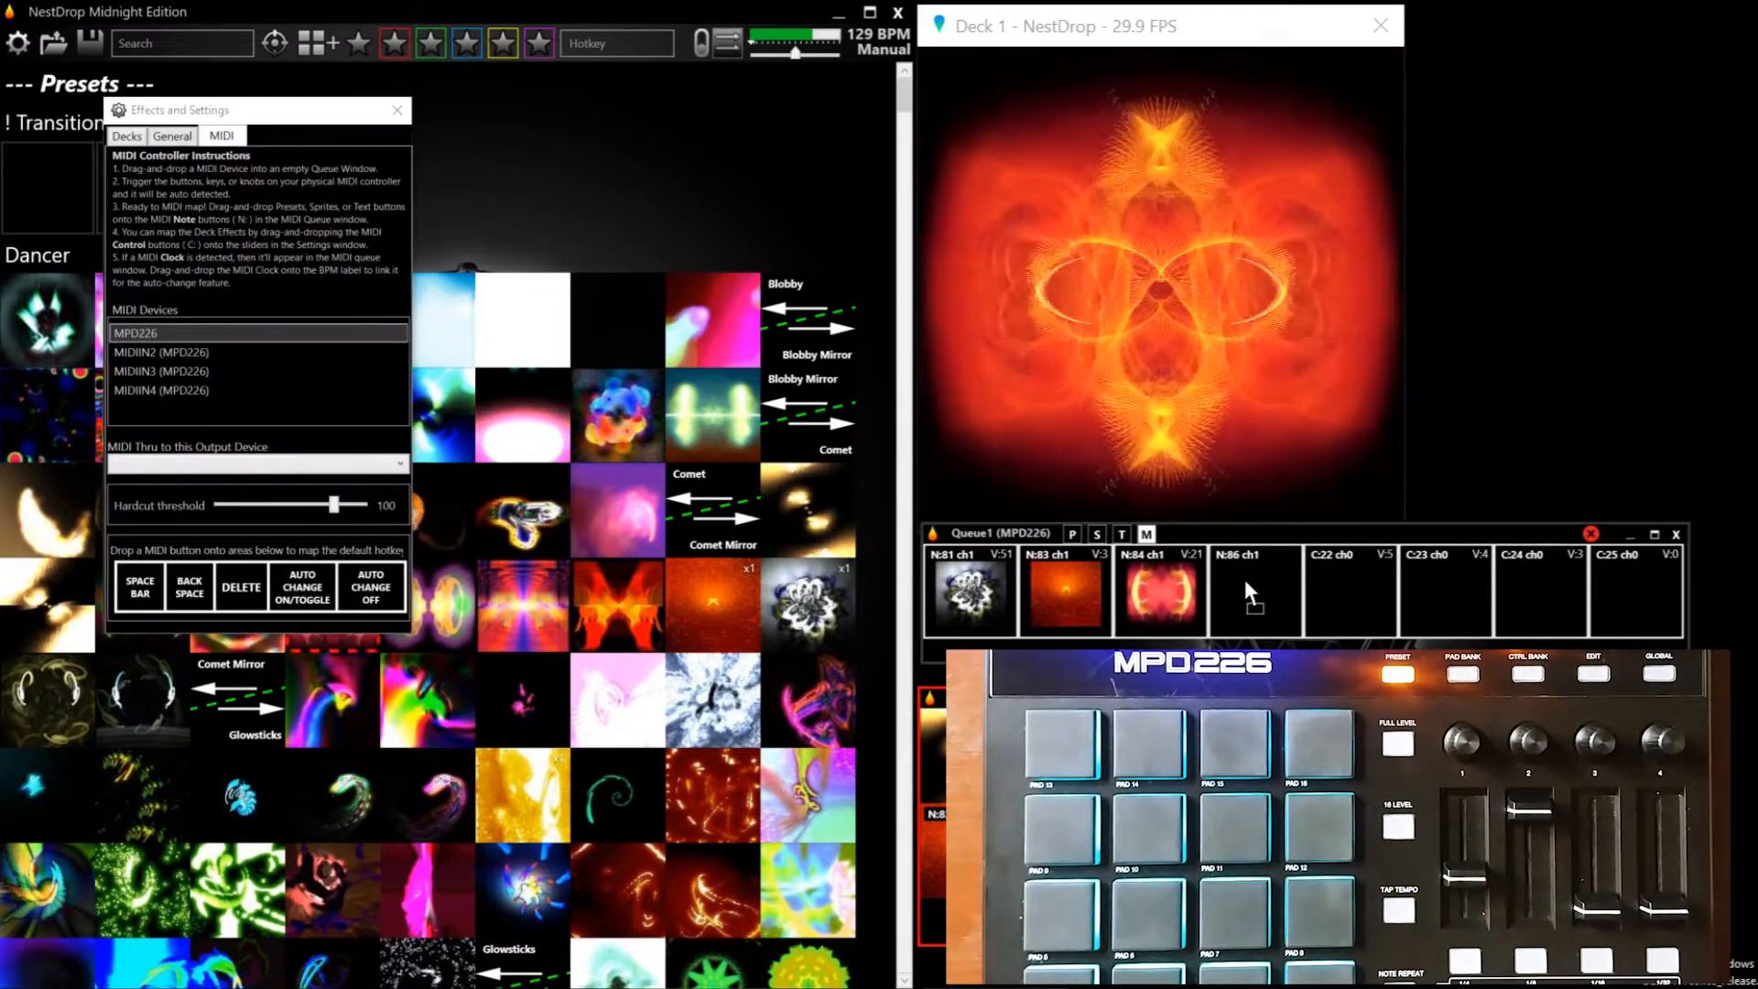
{"action": "left_click_drag", "start_coordinate": [1243, 577], "coordinate": [144, 586]}
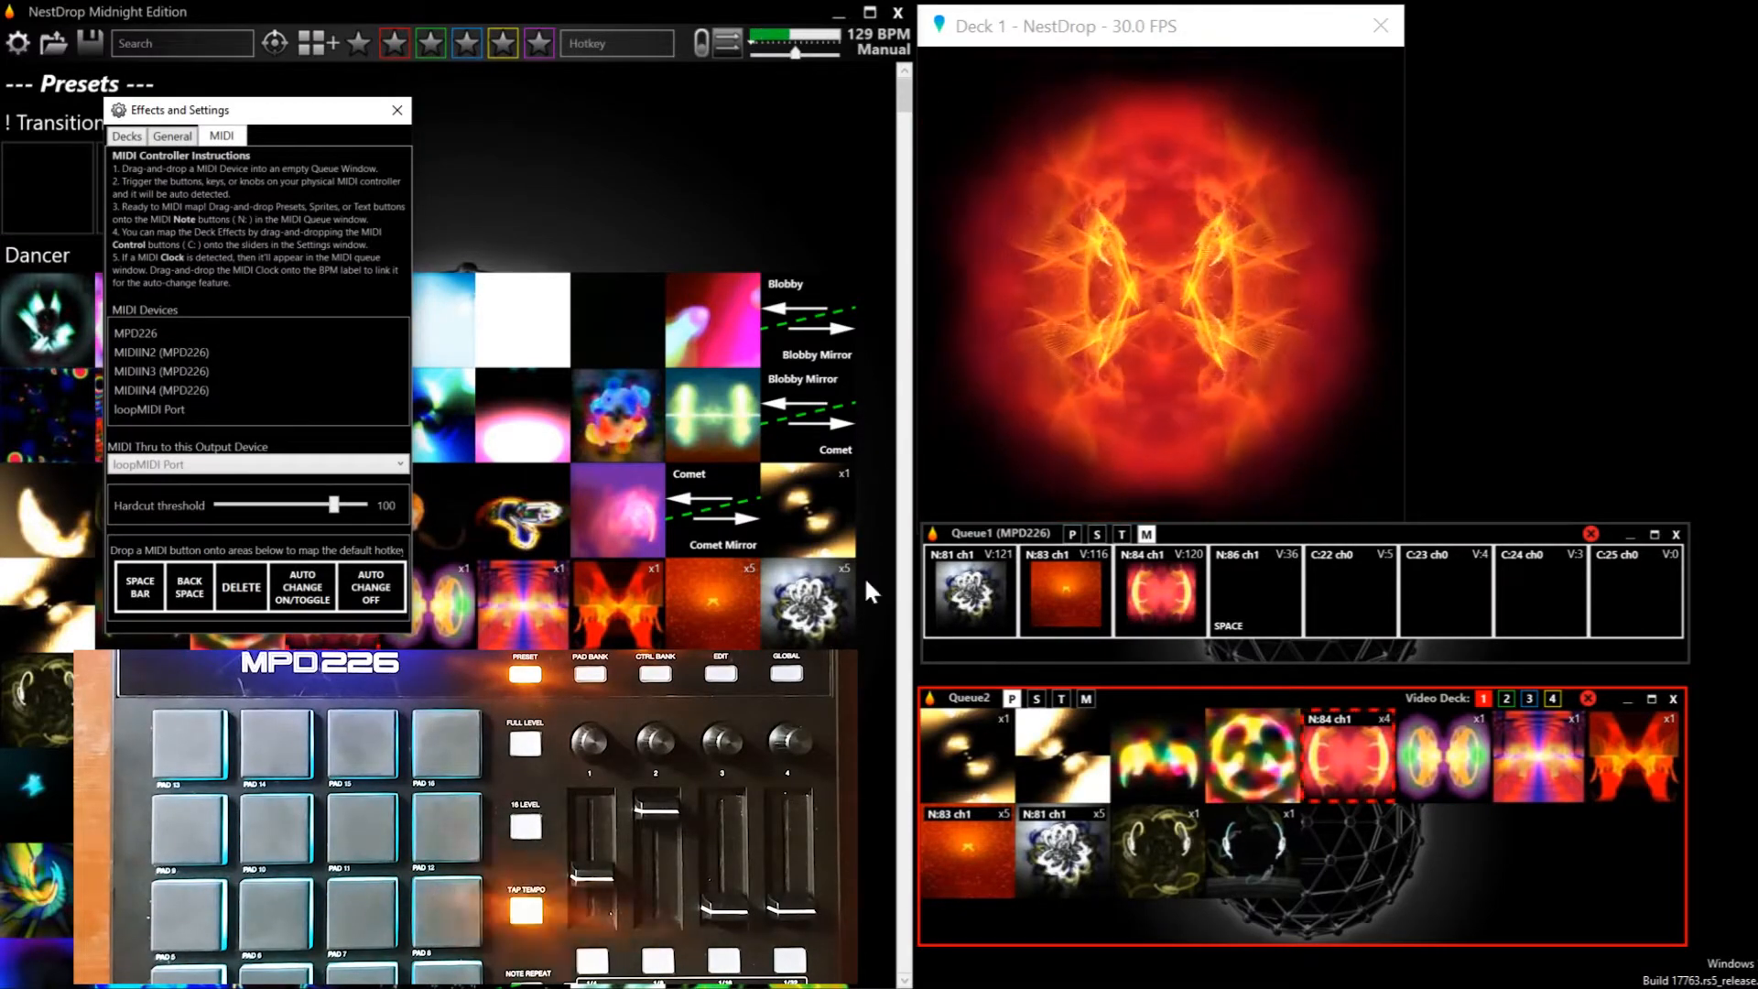
Map MIDI control C:22 ch0 from Queue1 to Deck 1's Animation Speed
{"action": "left_click", "coordinate": [135, 144]}
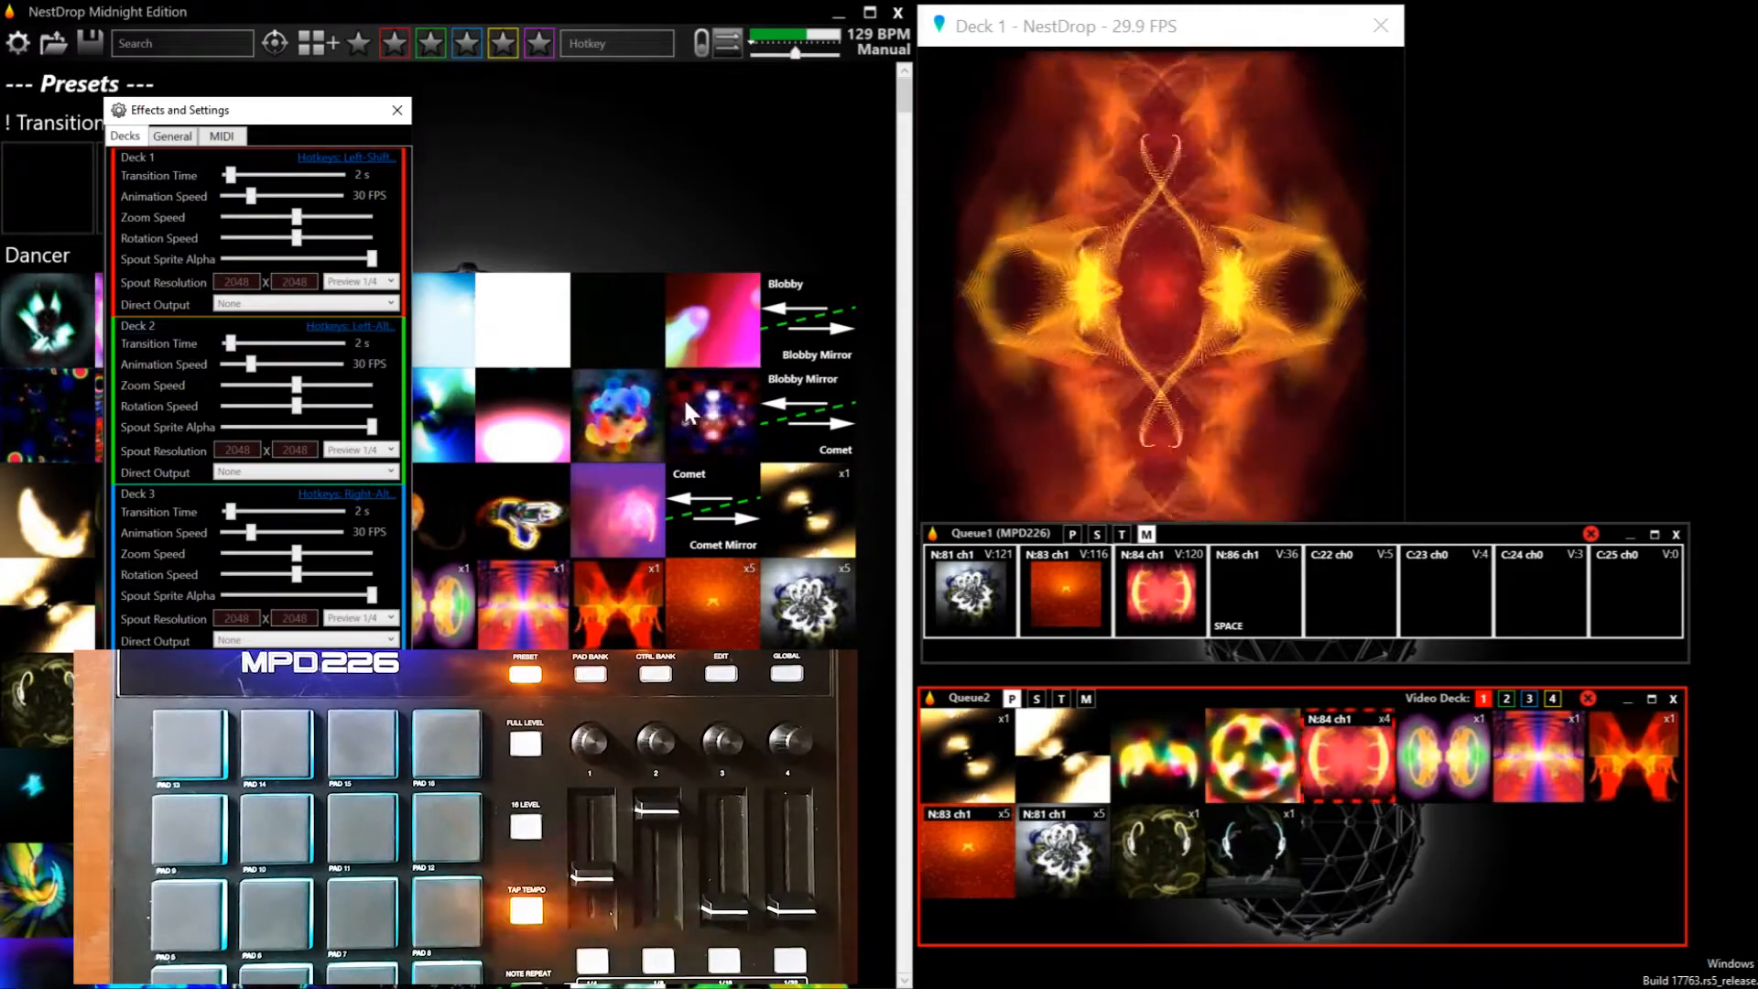
{"action": "left_click", "coordinate": [1348, 584]}
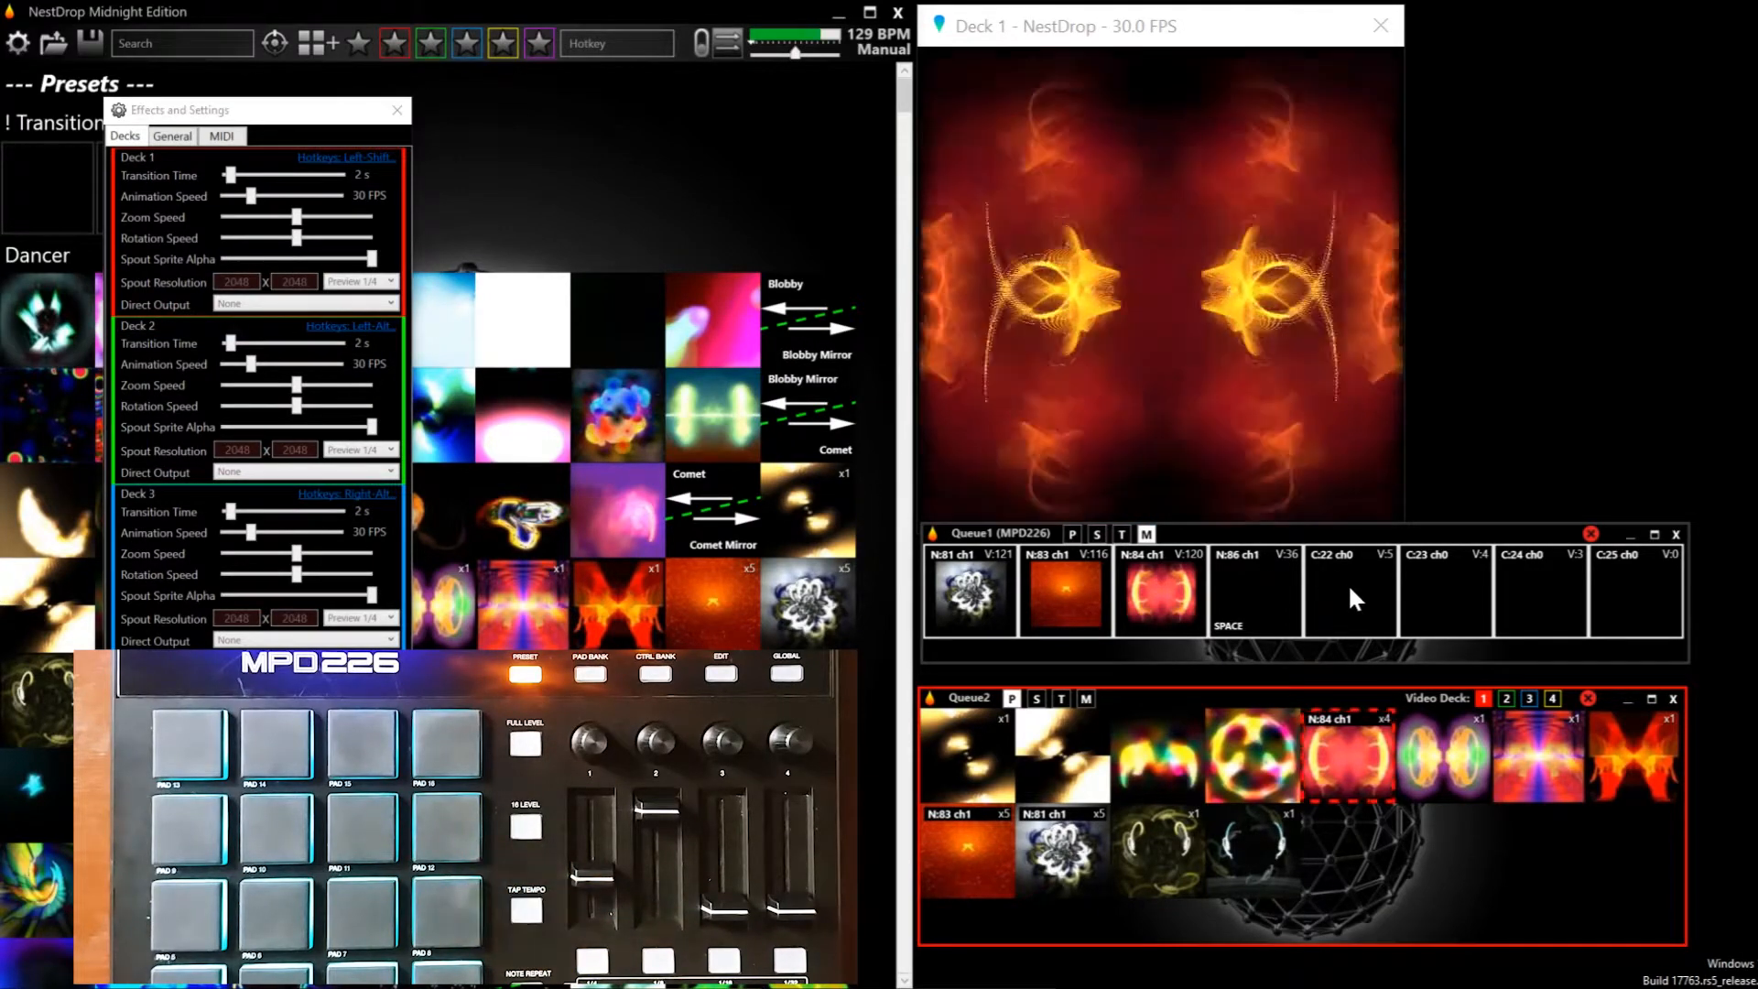
{"action": "left_click_drag", "start_coordinate": [524, 403], "coordinate": [249, 197]}
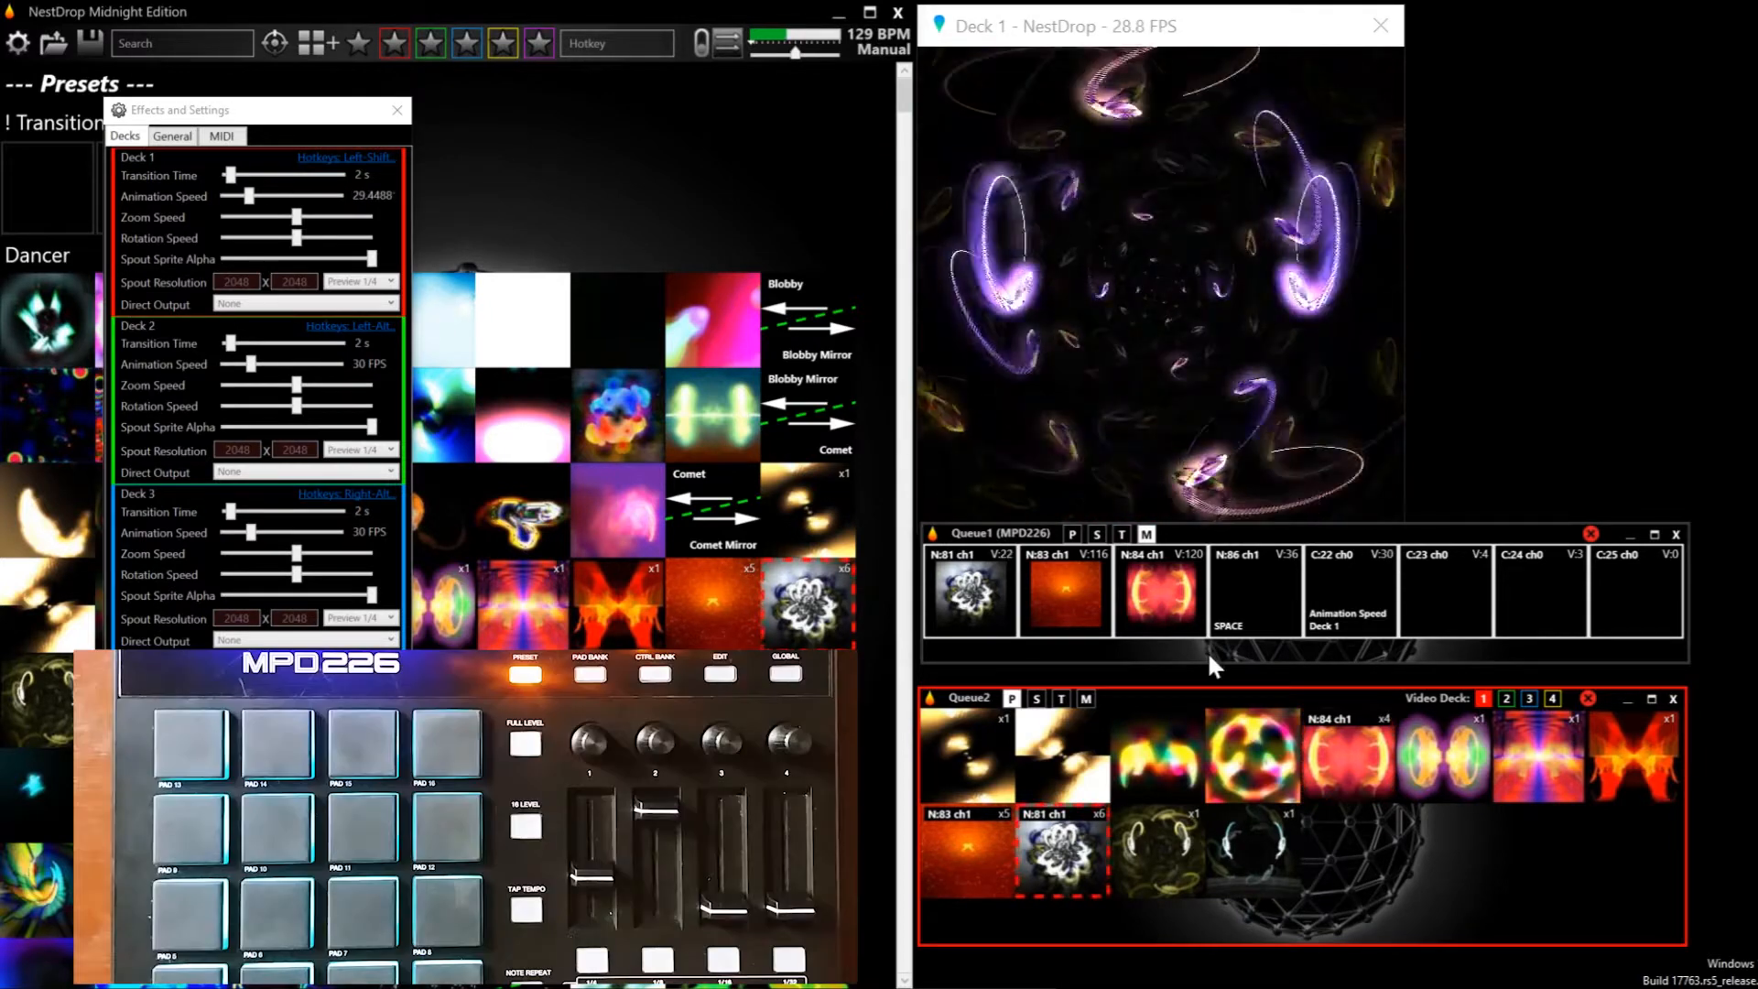
Enlarge the Queue1 window, move it clear of Queue2, and link its MIDI Clock to the BPM label
{"action": "left_click_drag", "start_coordinate": [1208, 662], "coordinate": [1195, 753]}
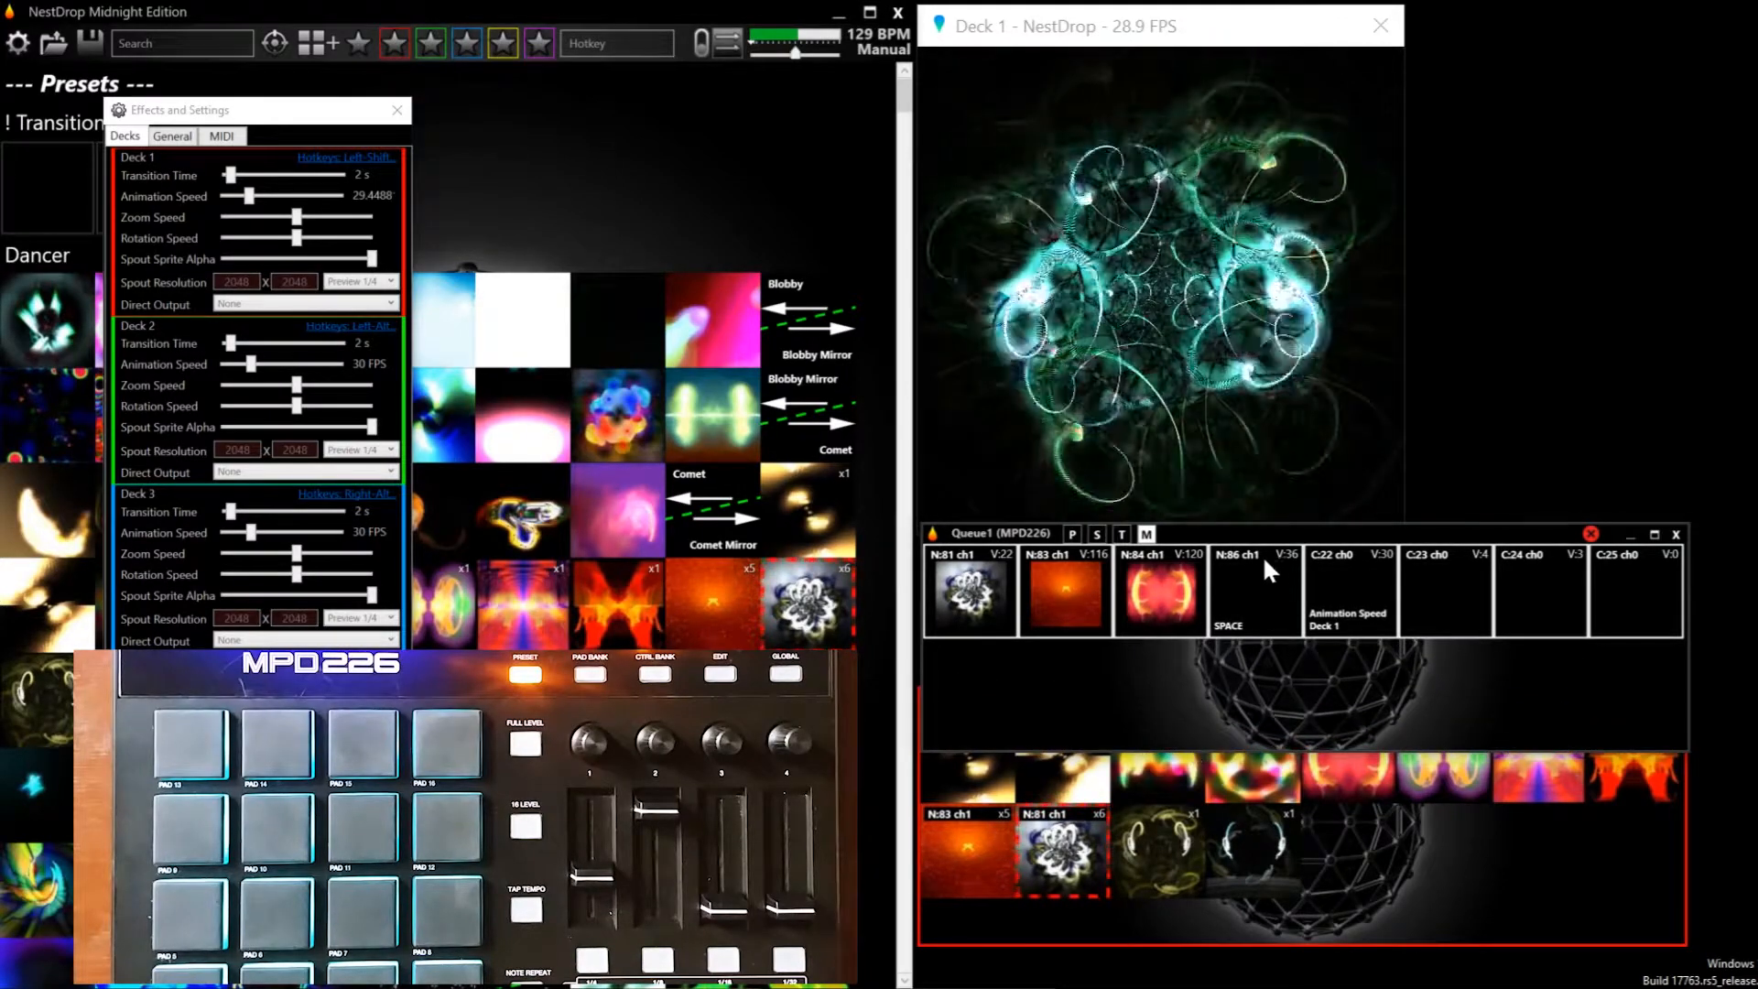
{"action": "left_click_drag", "start_coordinate": [1260, 534], "coordinate": [1261, 465]}
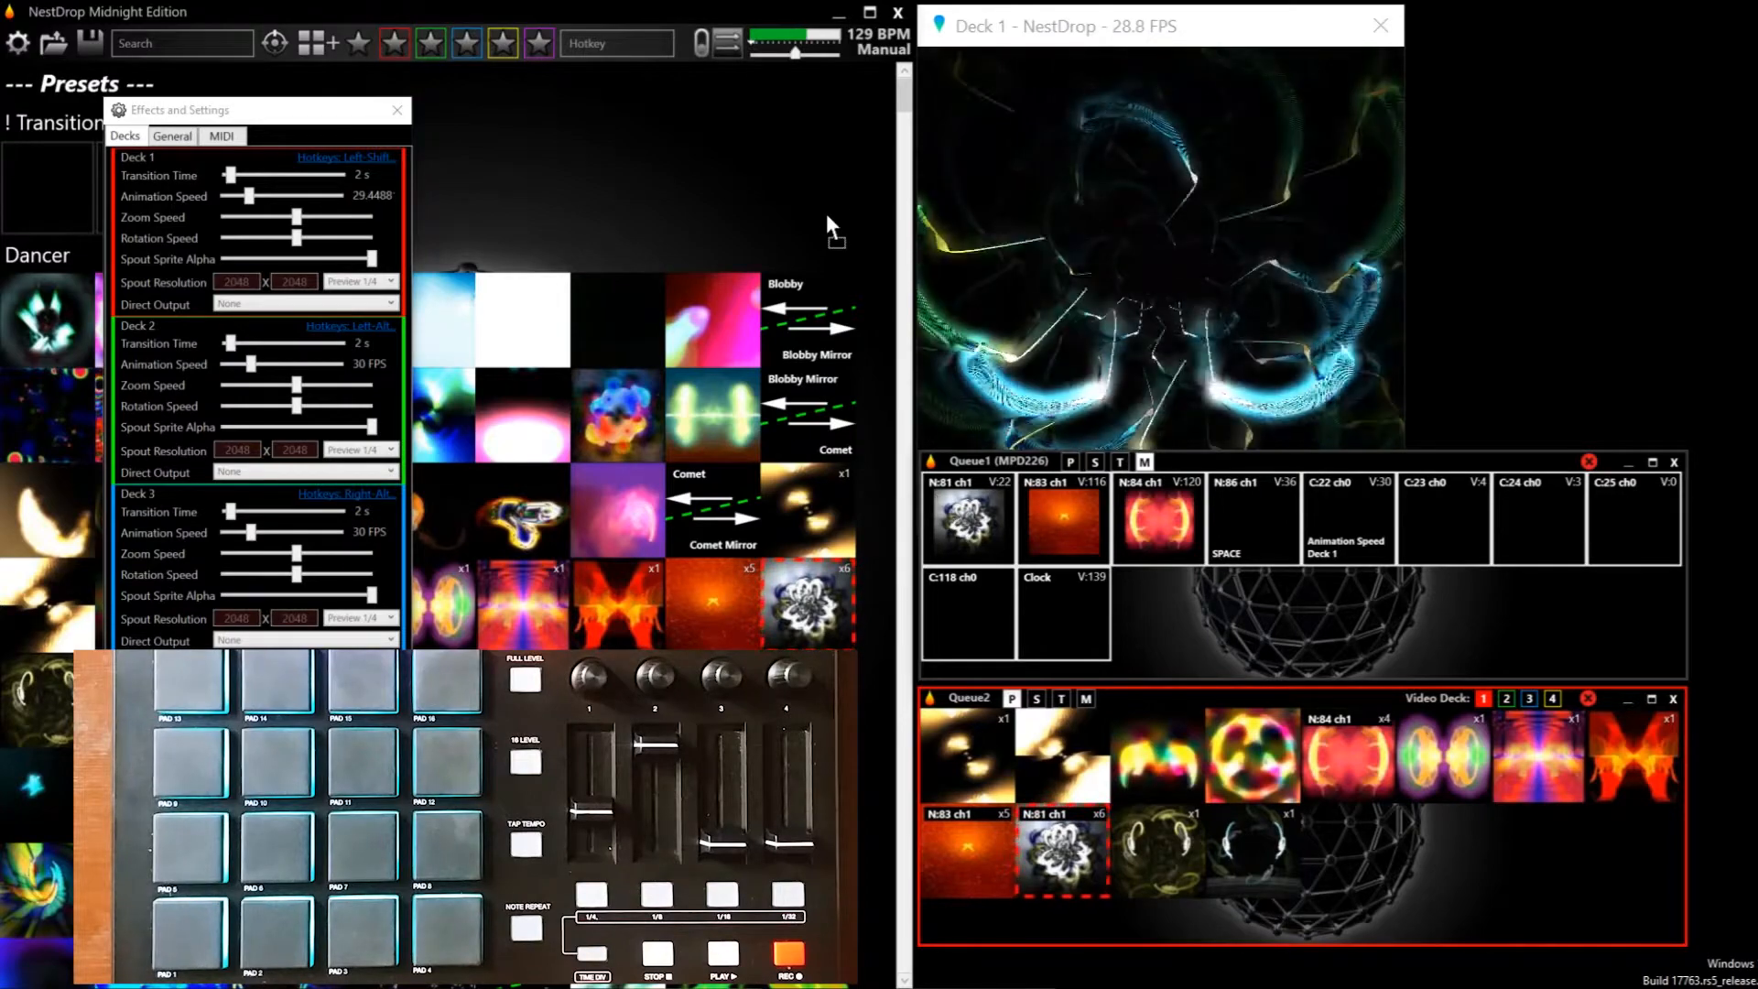
{"action": "left_click_drag", "start_coordinate": [877, 42], "coordinate": [876, 43]}
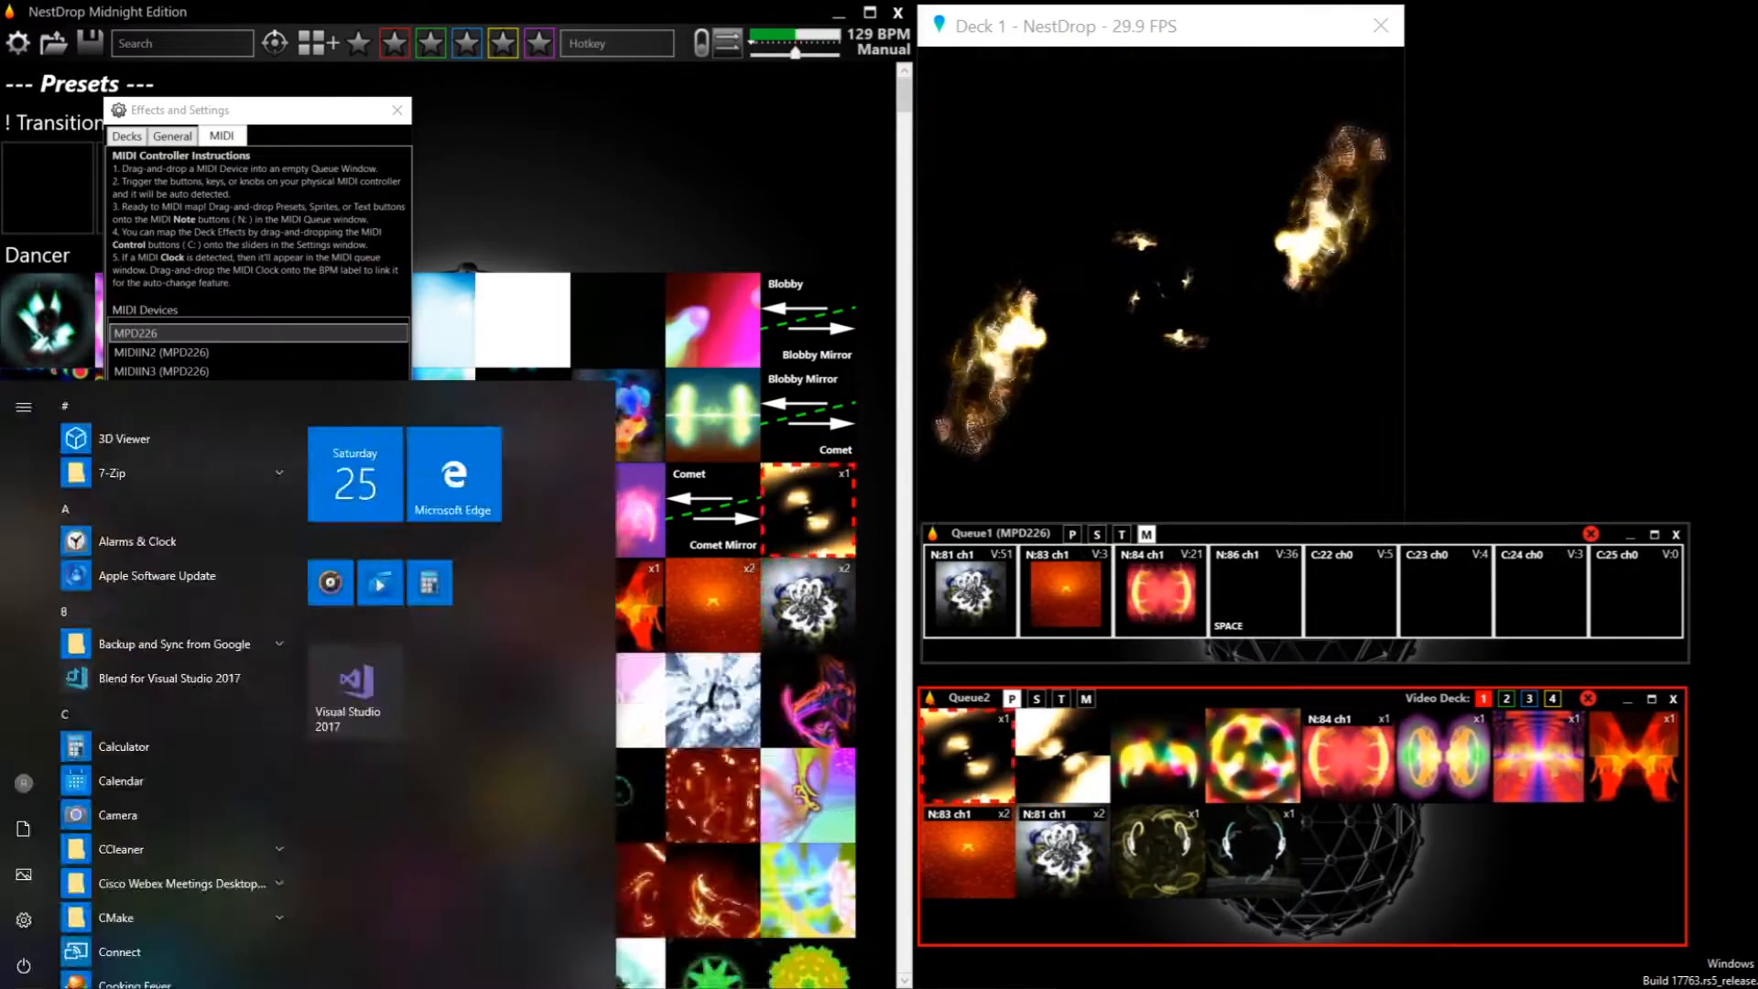
Launch loopMIDI, close its window, and set the MIDI Thru output device to loopMIDI Port
{"action": "type", "text": "loop"}
{"action": "left_click", "coordinate": [163, 495]}
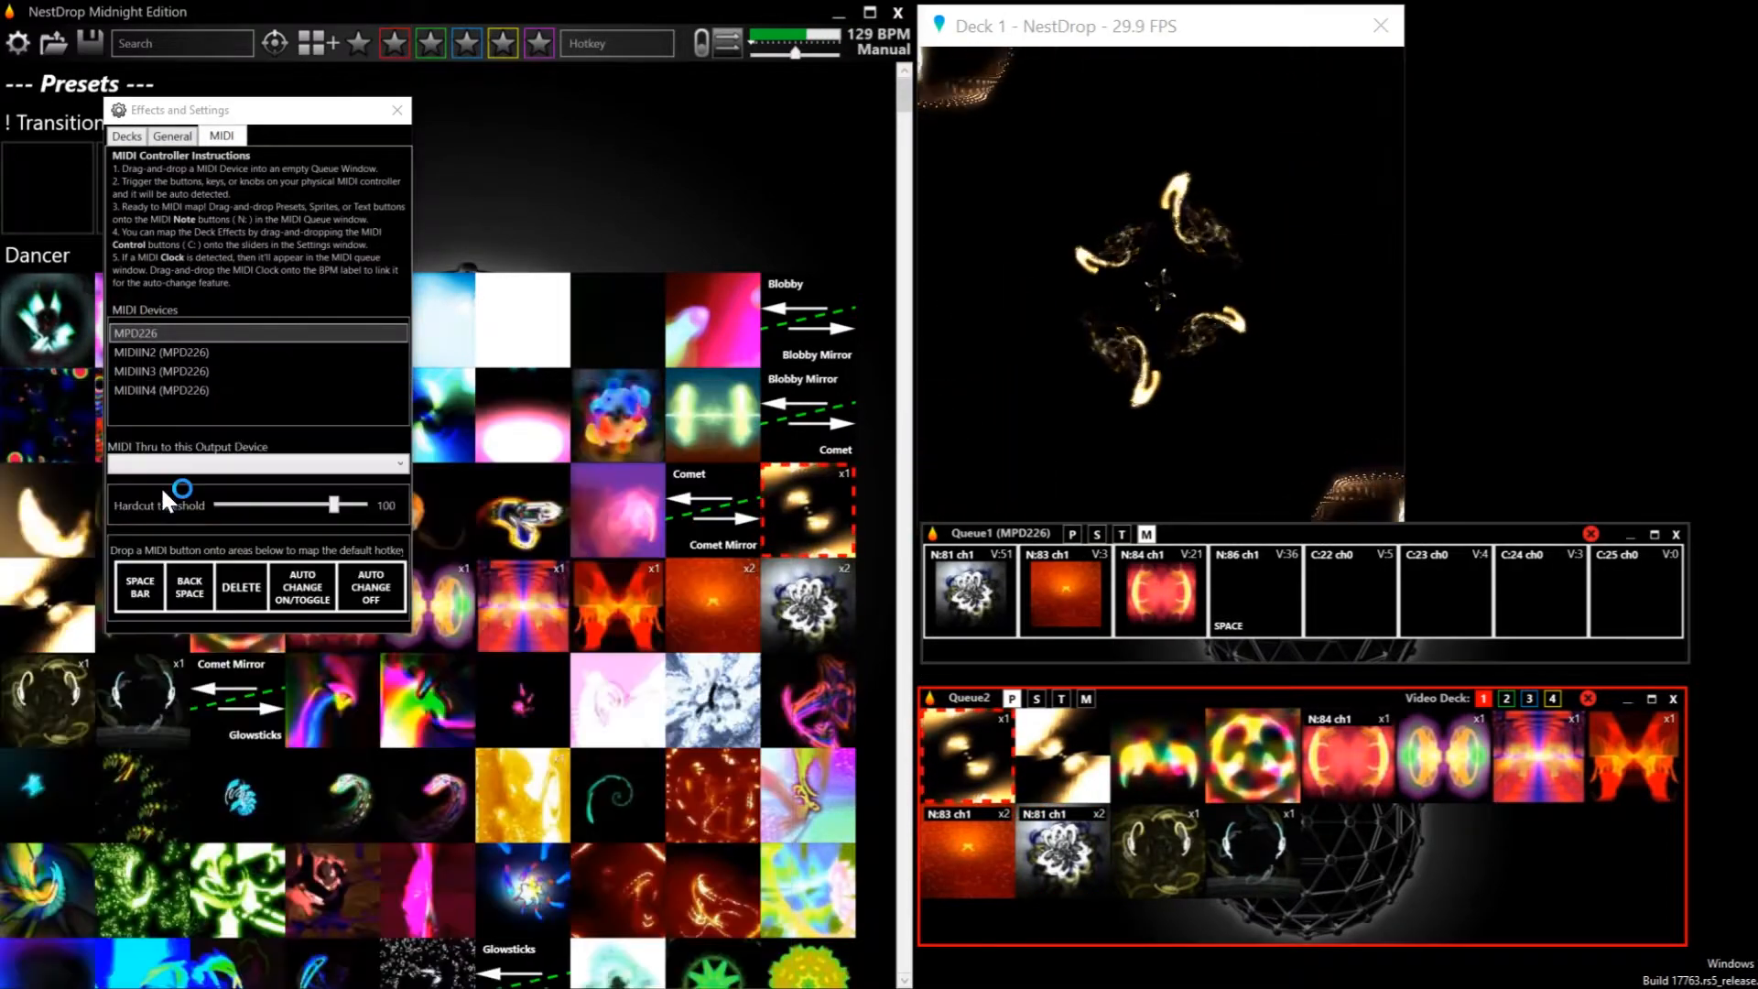
{"action": "left_click_drag", "start_coordinate": [336, 63], "coordinate": [1025, 240]}
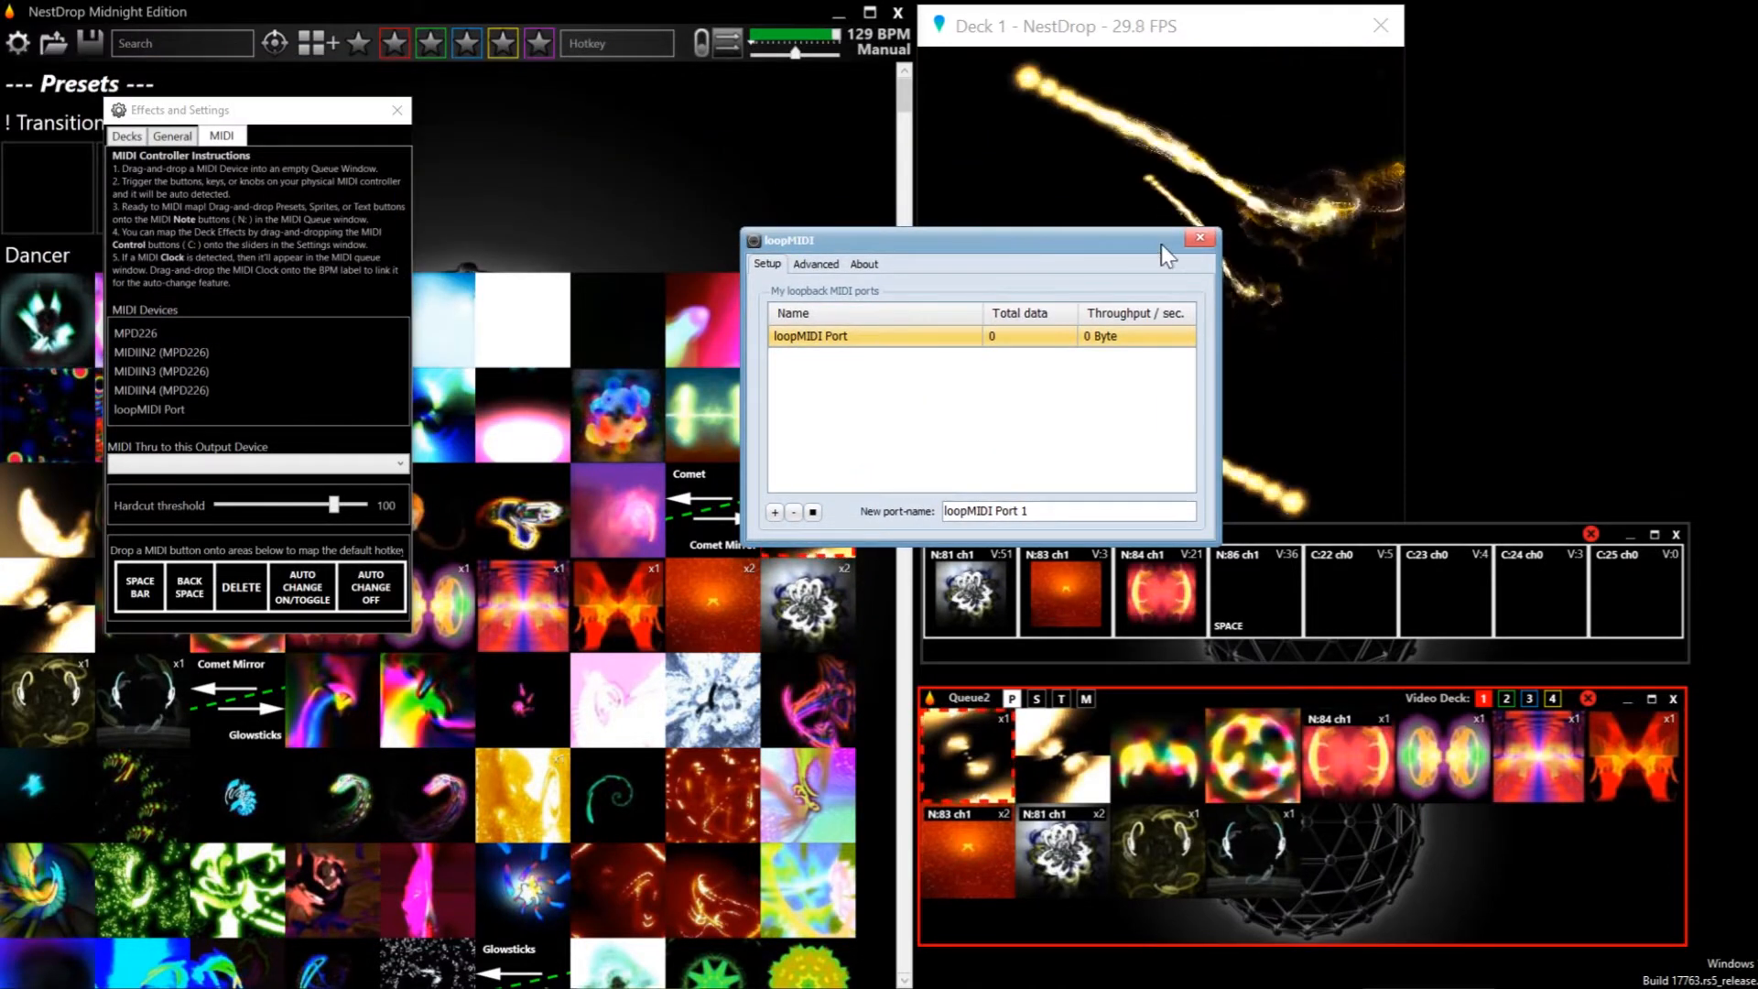
{"action": "left_click", "coordinate": [1194, 240]}
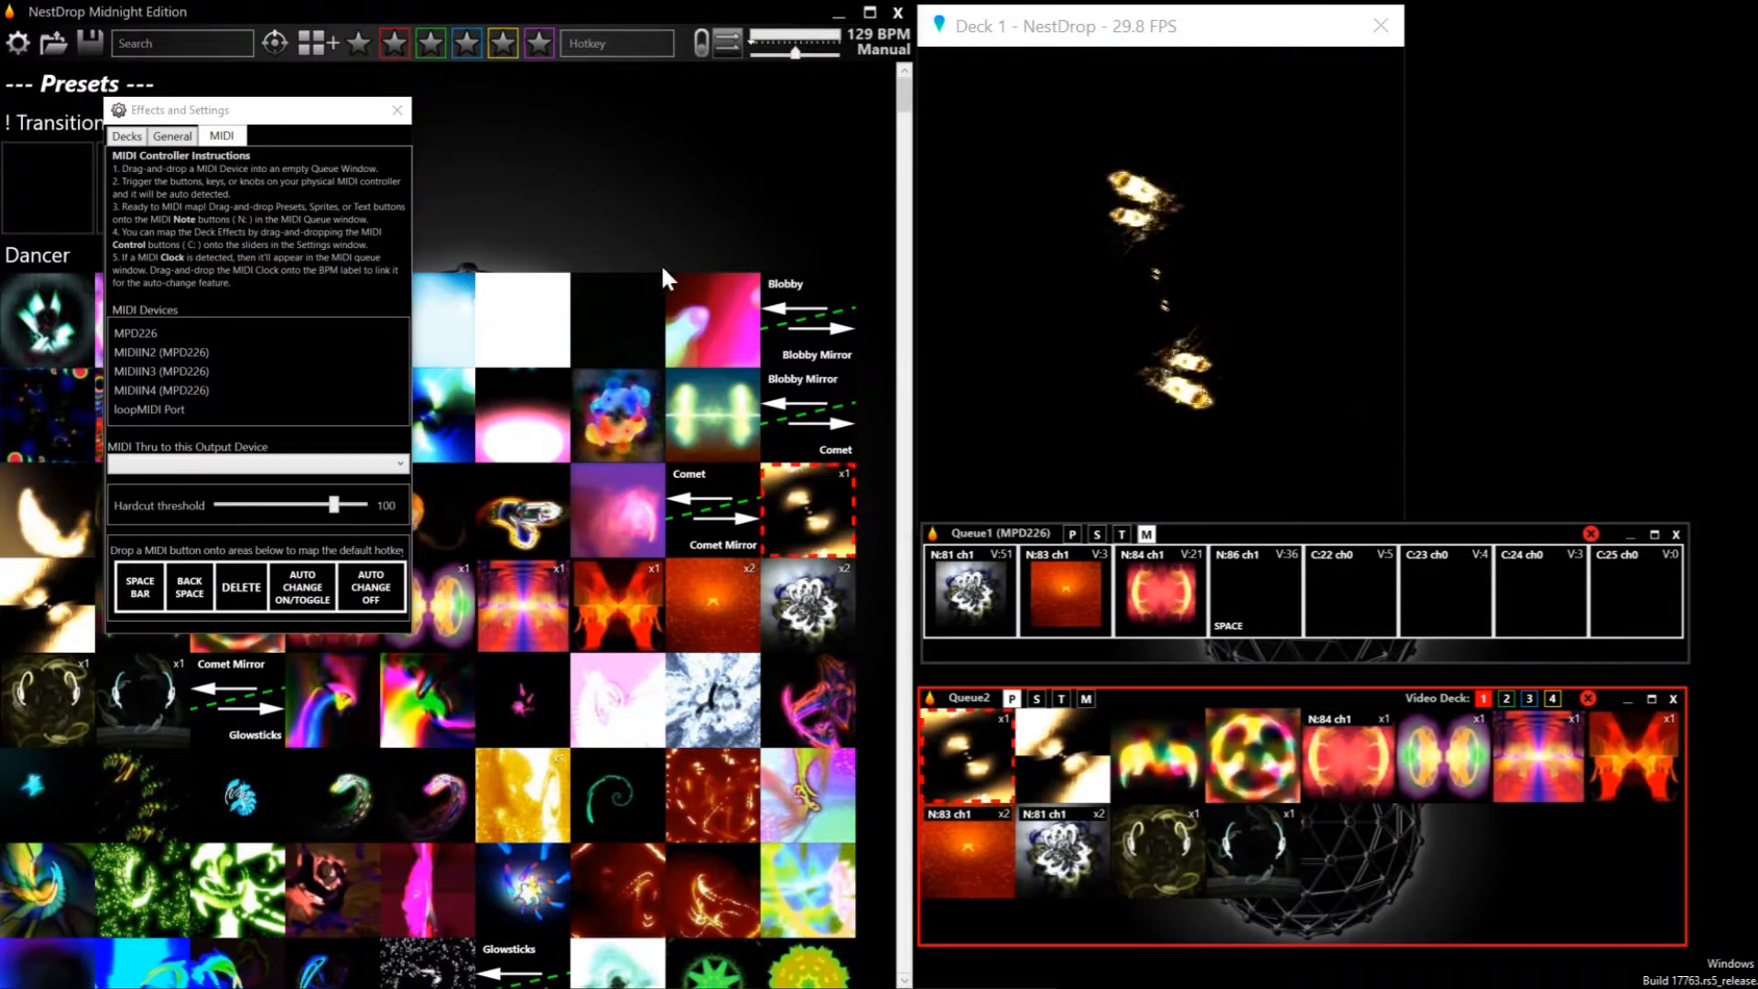
{"action": "left_click", "coordinate": [401, 464]}
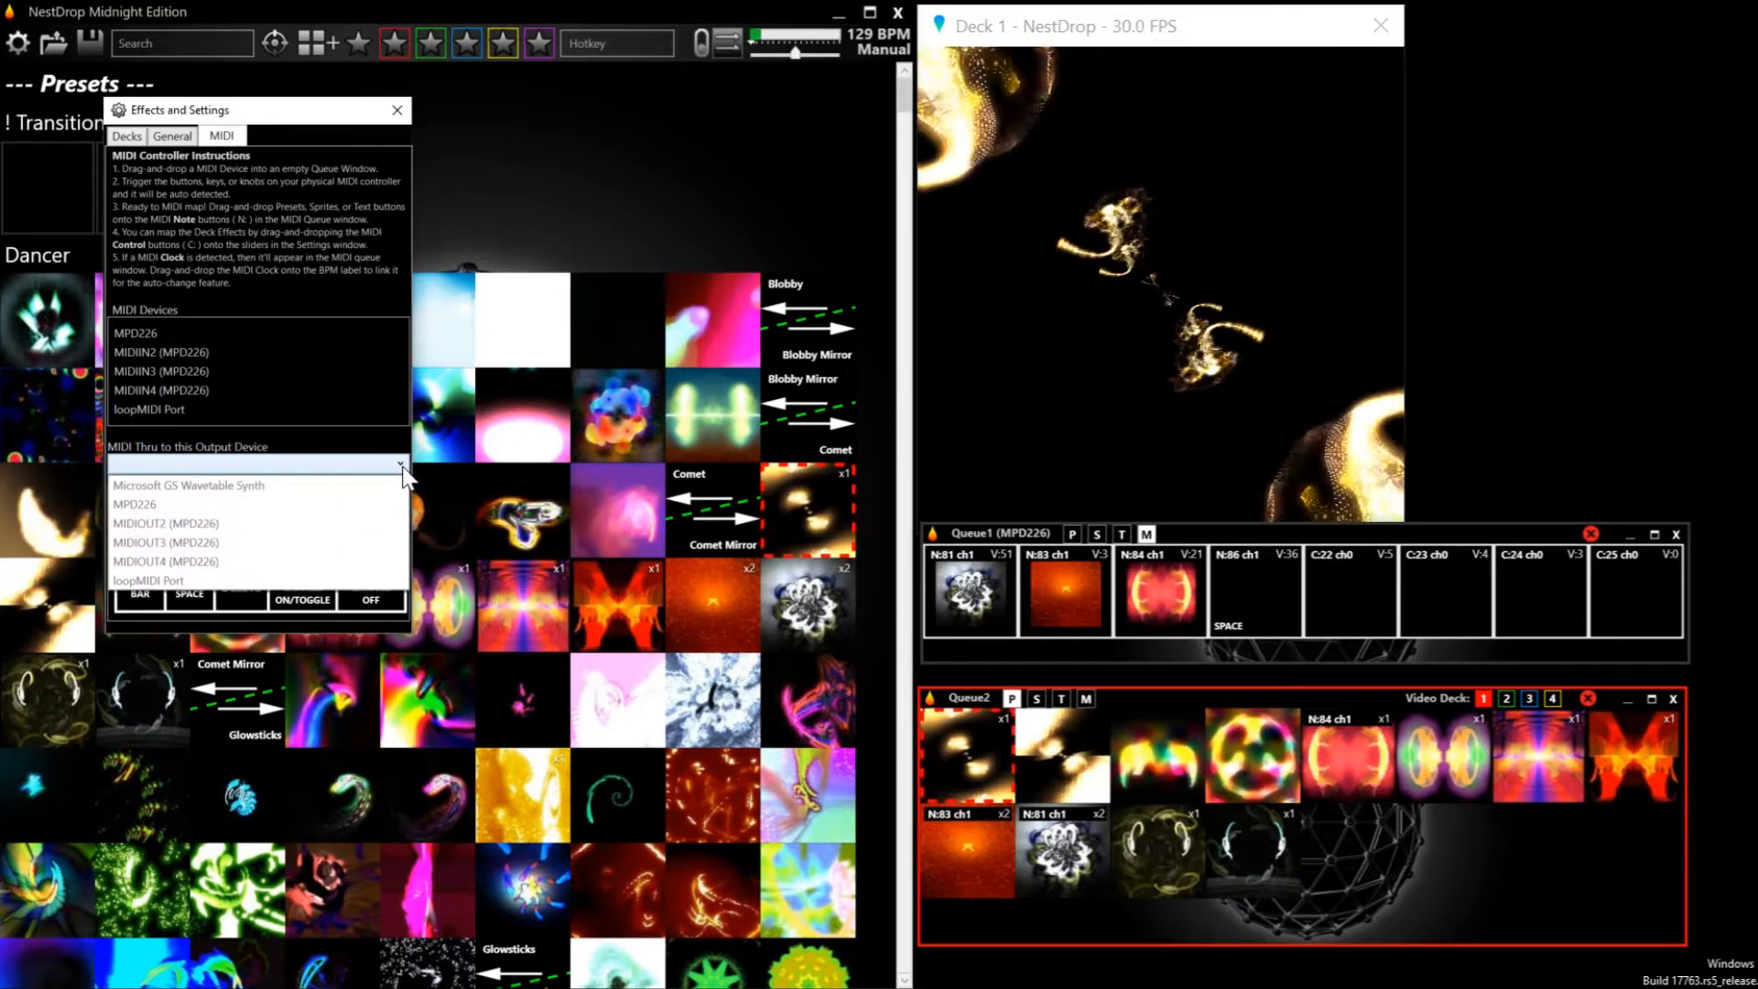
{"action": "left_click", "coordinate": [144, 581]}
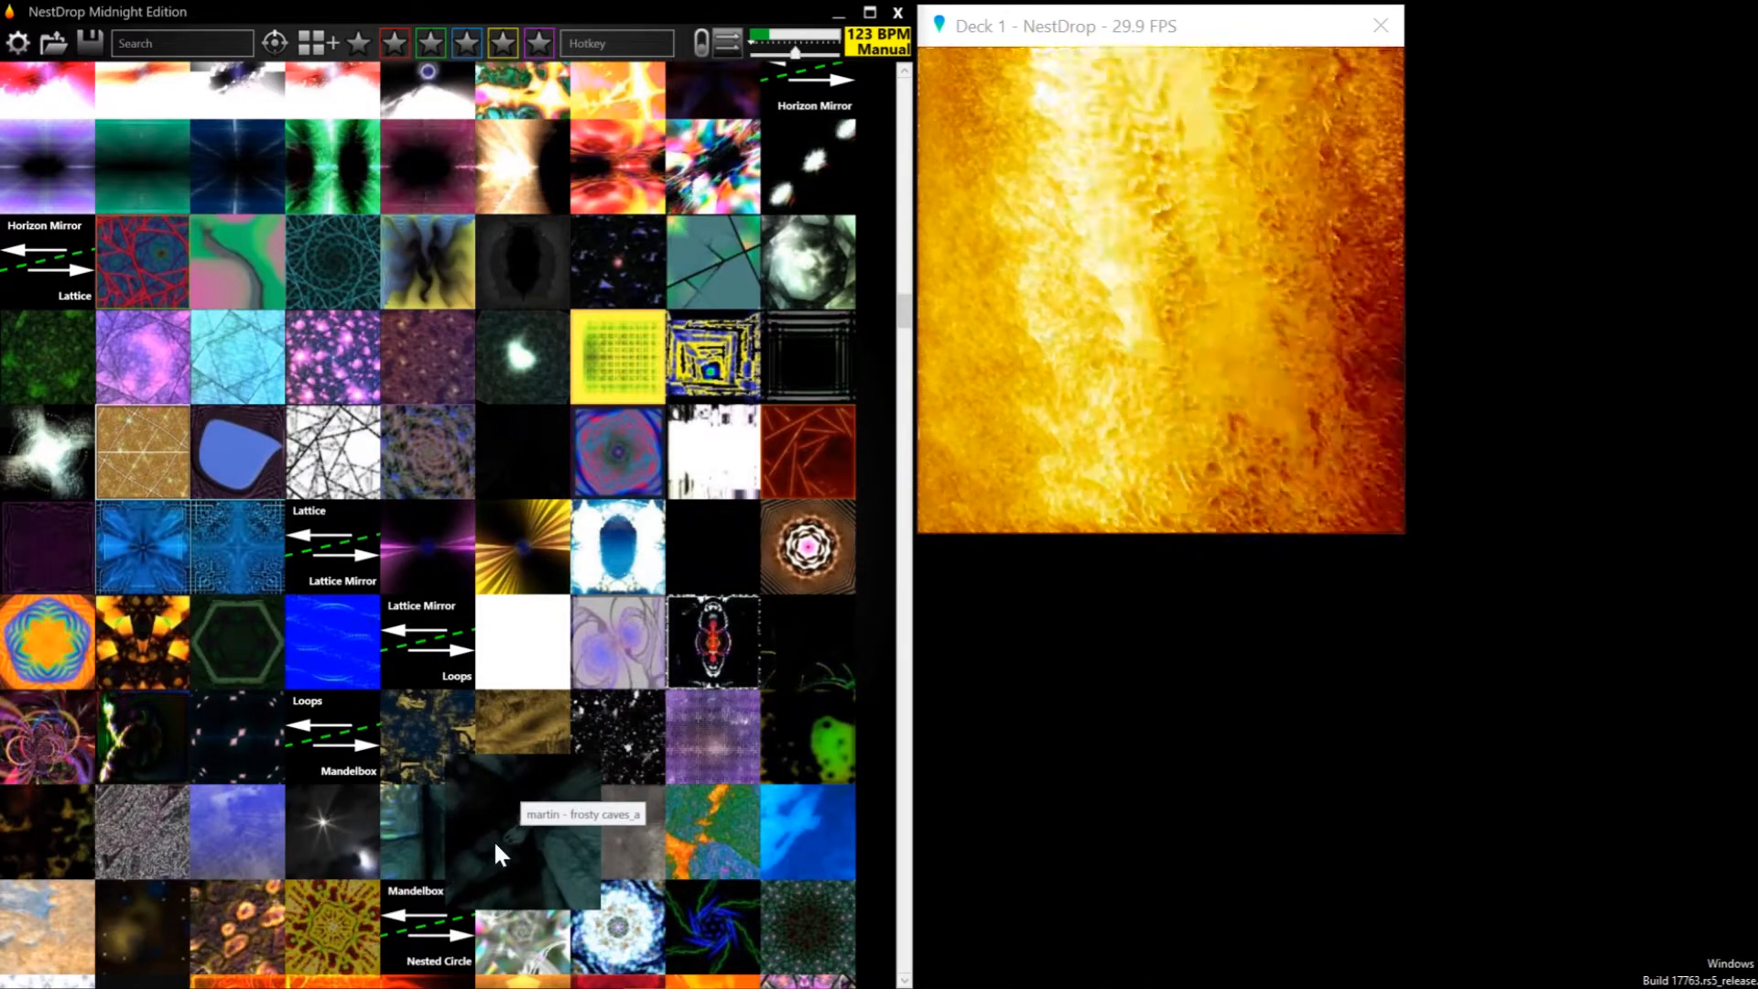
Play the "martin - frosty caves_a" preset and set Deck 1's Direct Output to DISPLAY1 (1920 x 1080)
{"action": "left_click", "coordinate": [494, 840]}
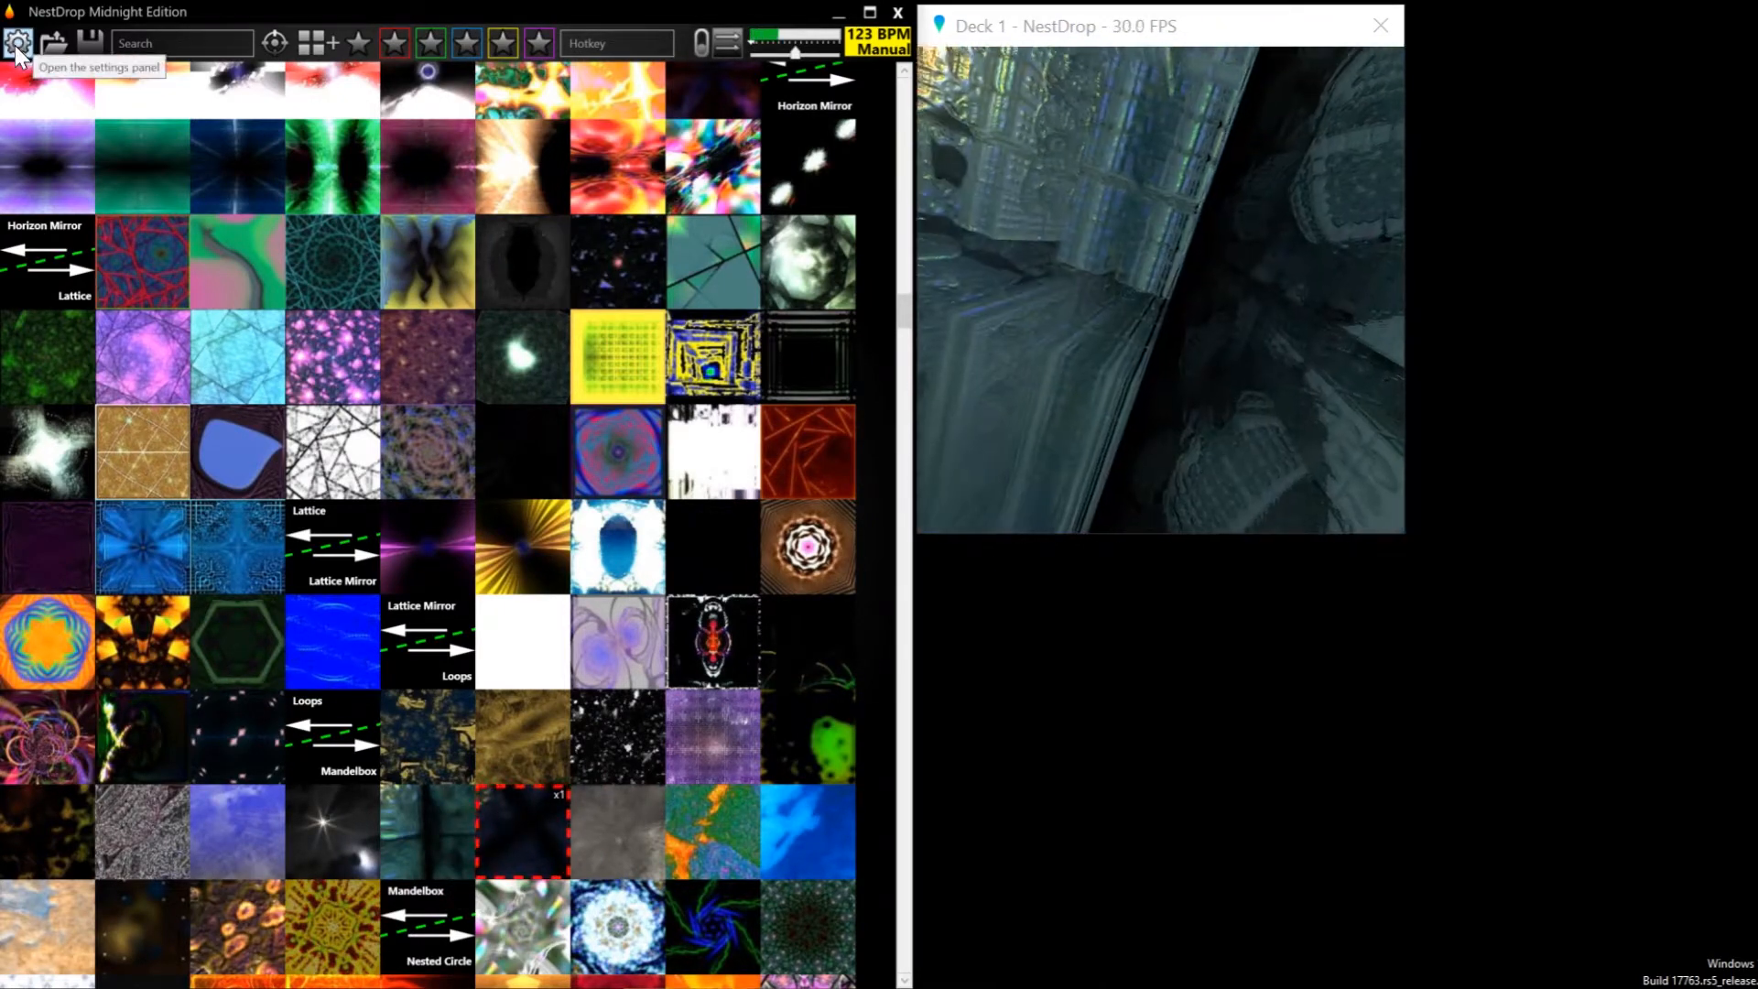
{"action": "left_click", "coordinate": [16, 42]}
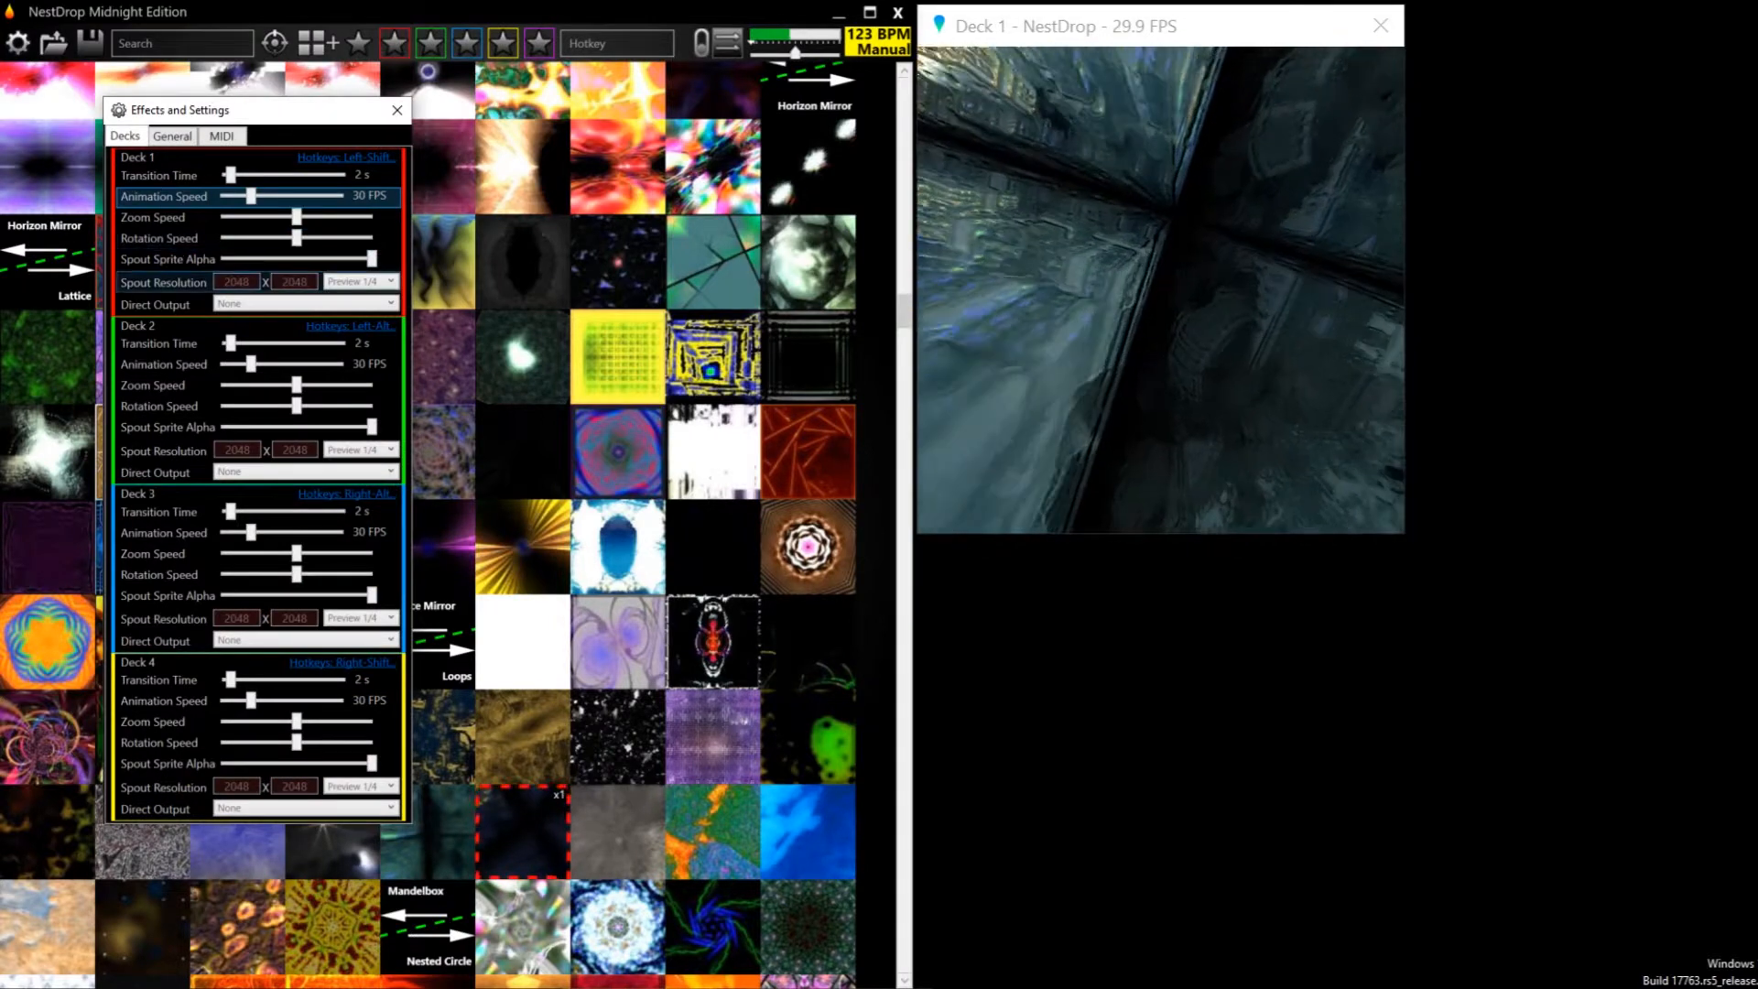
{"action": "left_click", "coordinate": [249, 301]}
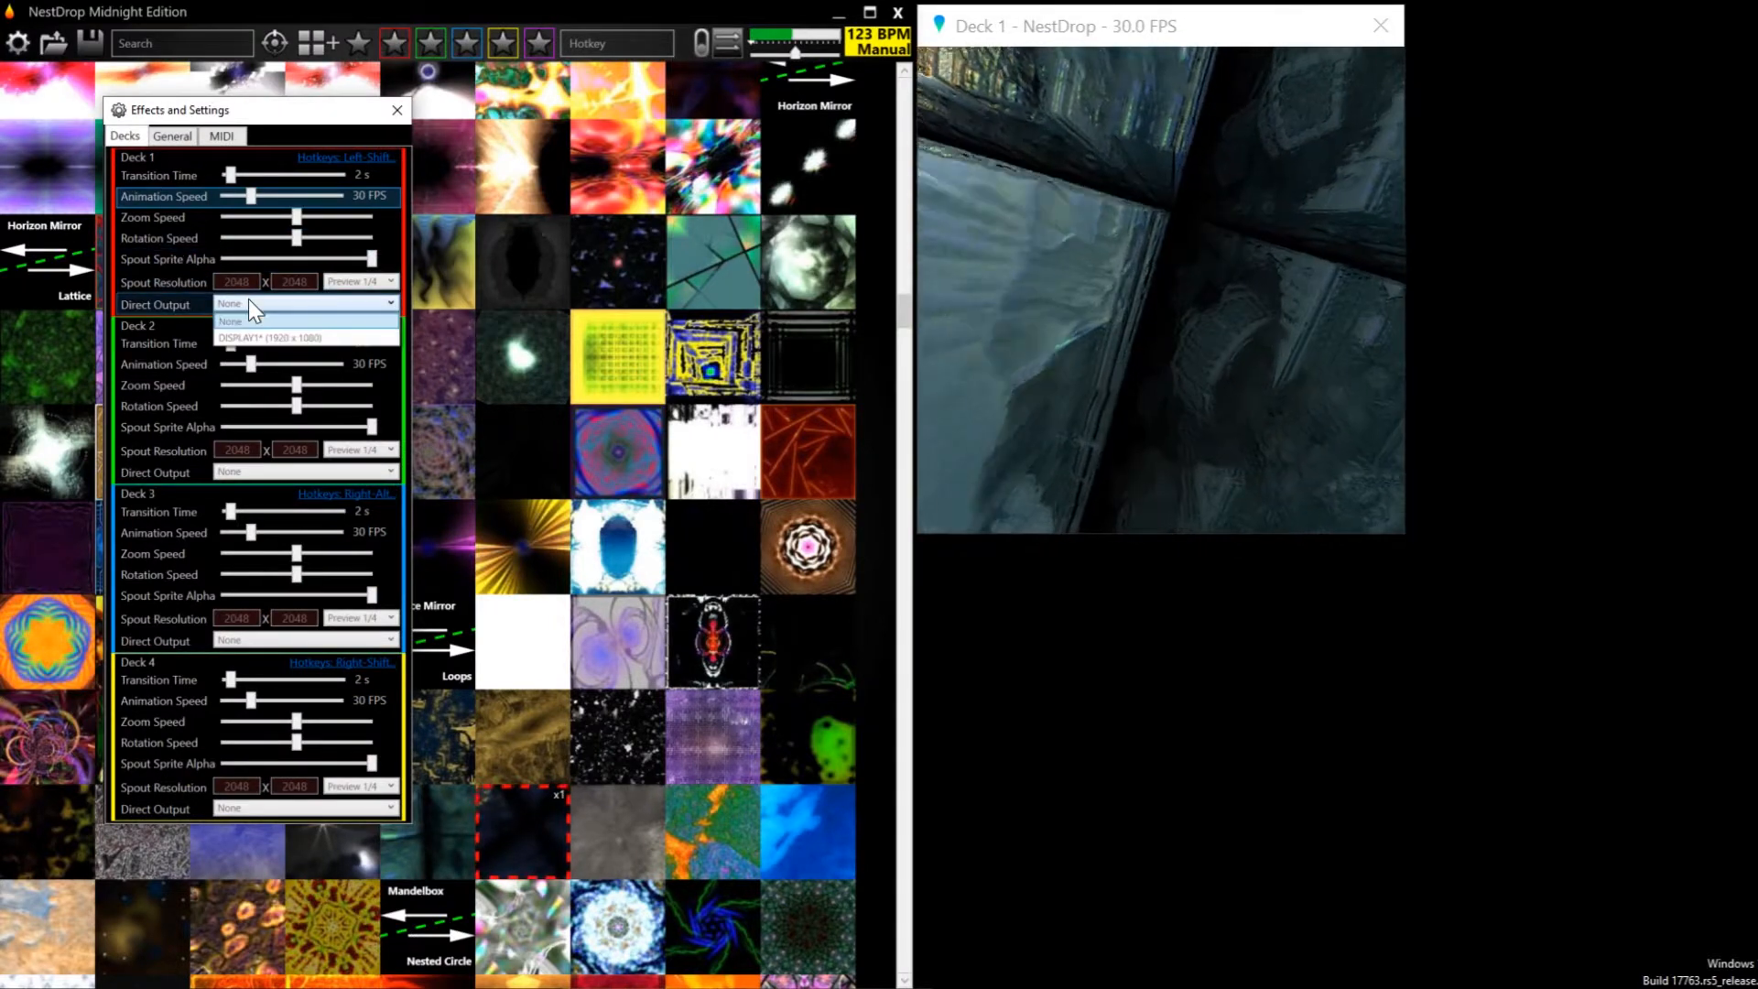
{"action": "left_click", "coordinate": [316, 338]}
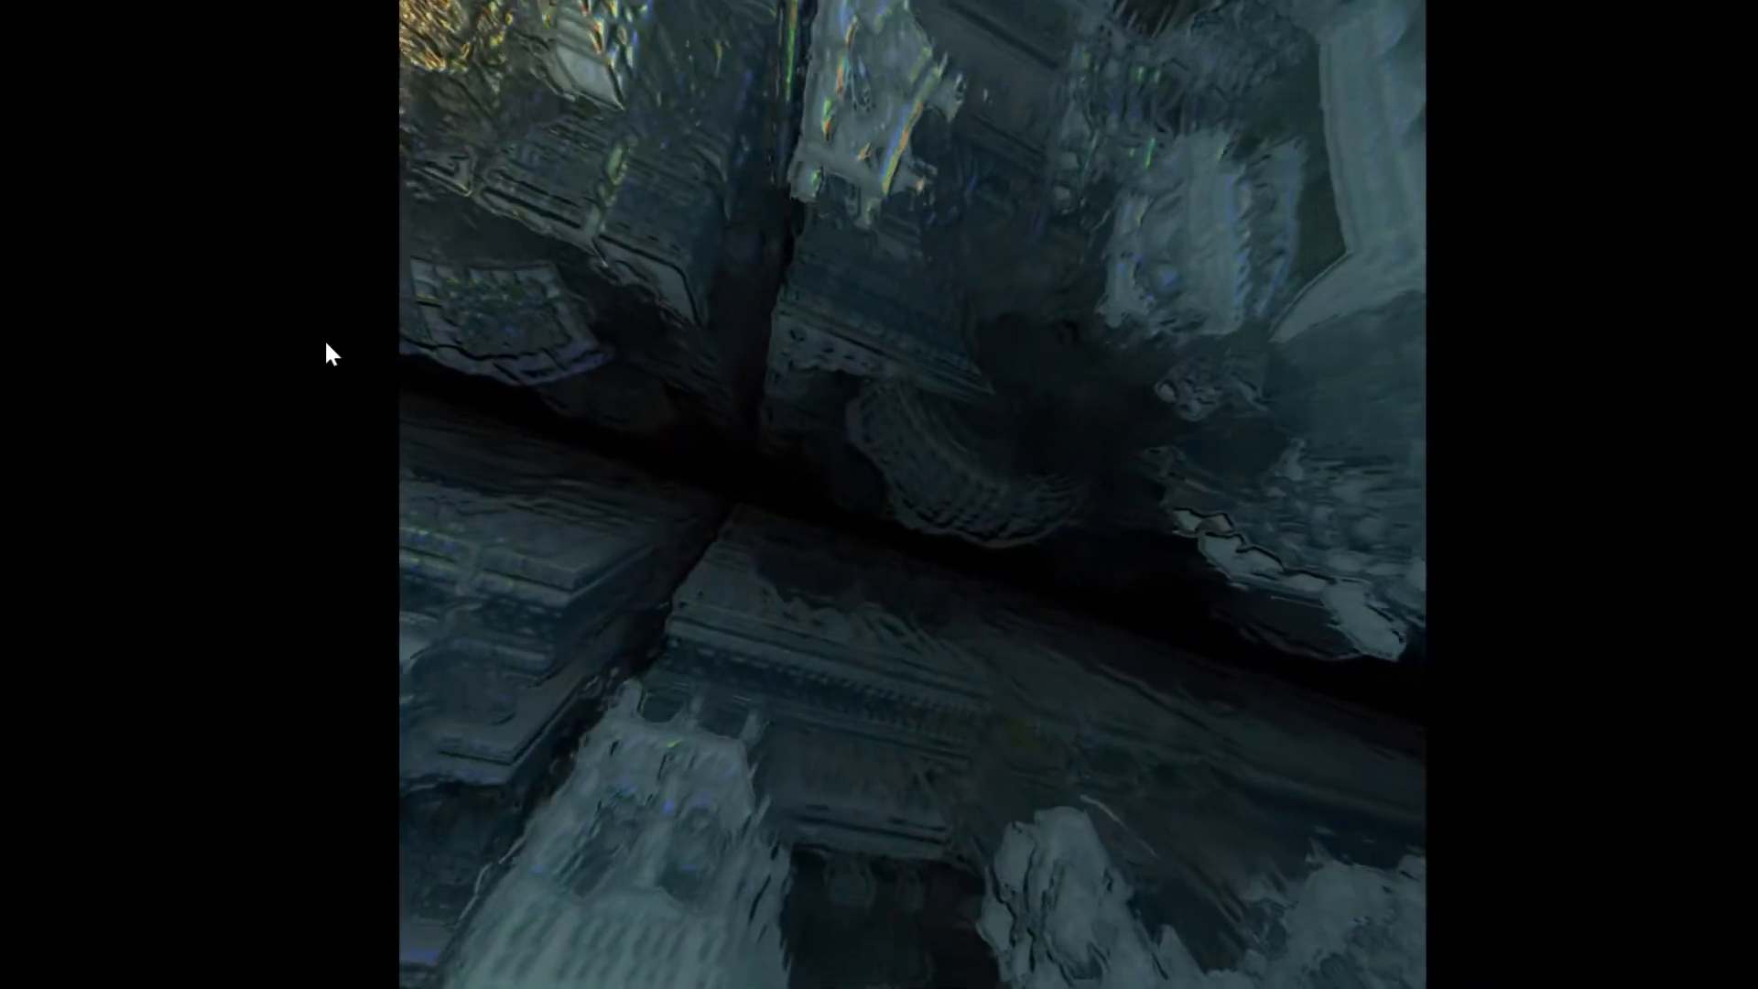
Bring the settings back over the fullscreen output and set Deck 1's Direct Output to None
{"action": "key", "text": "alt+Tab"}
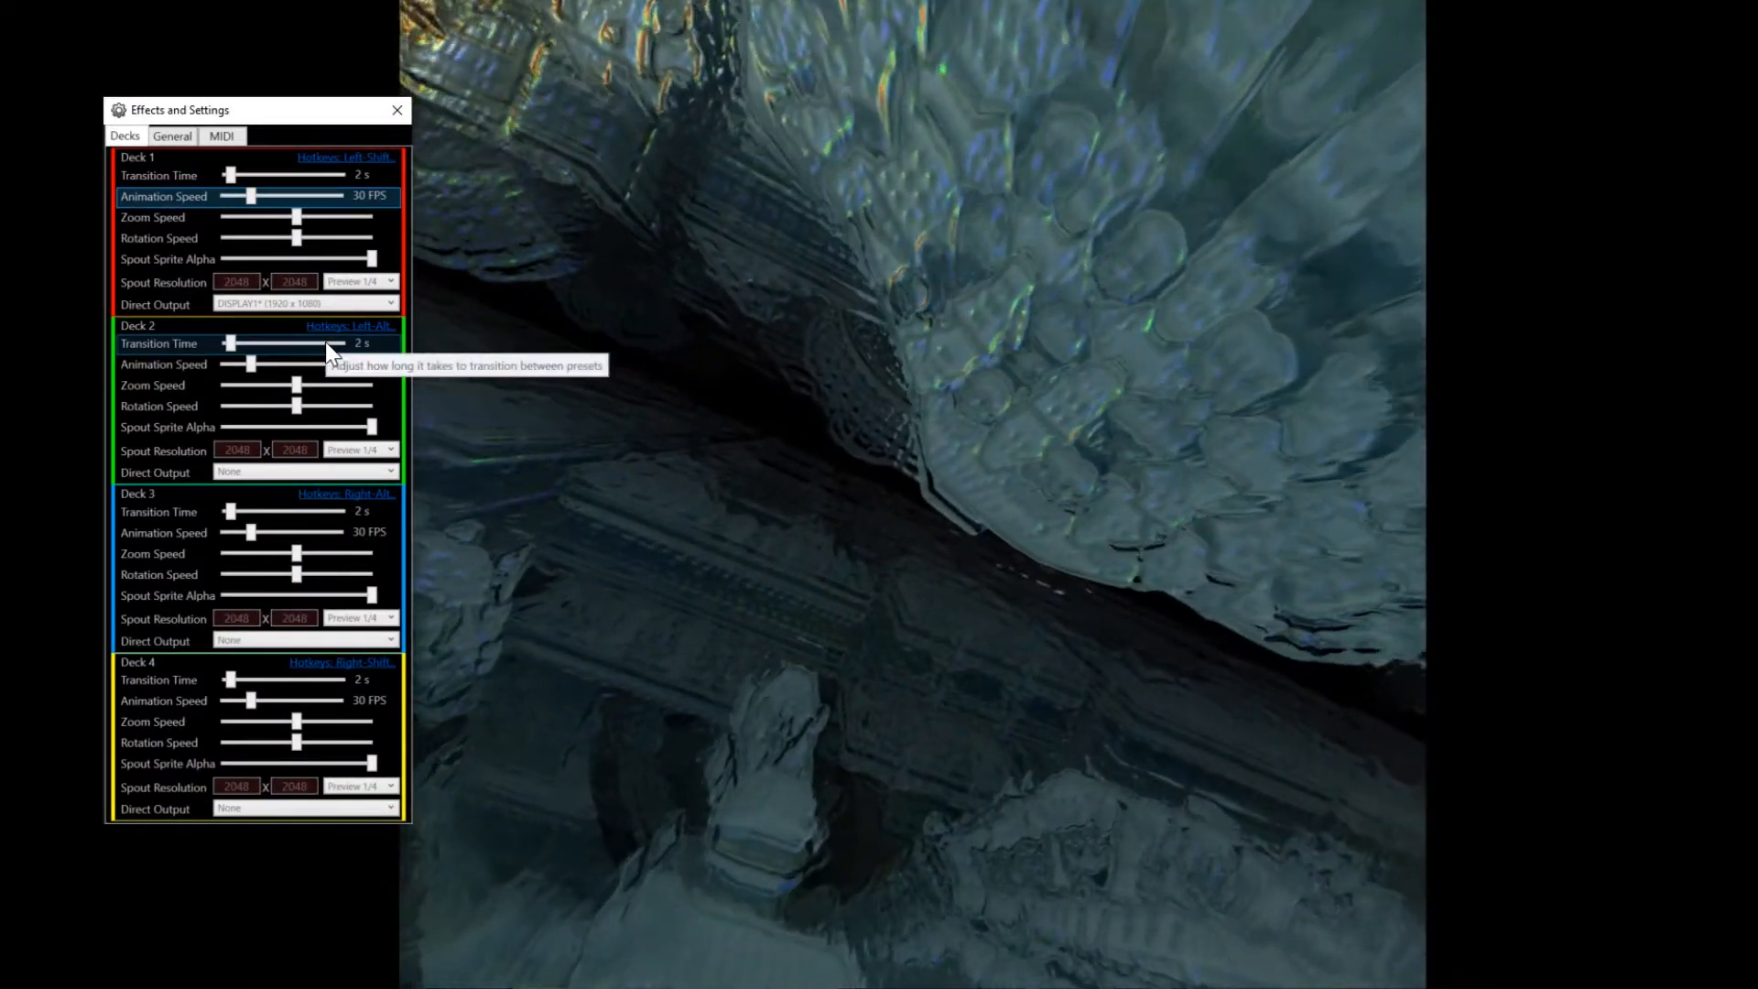
{"action": "left_click", "coordinate": [298, 305]}
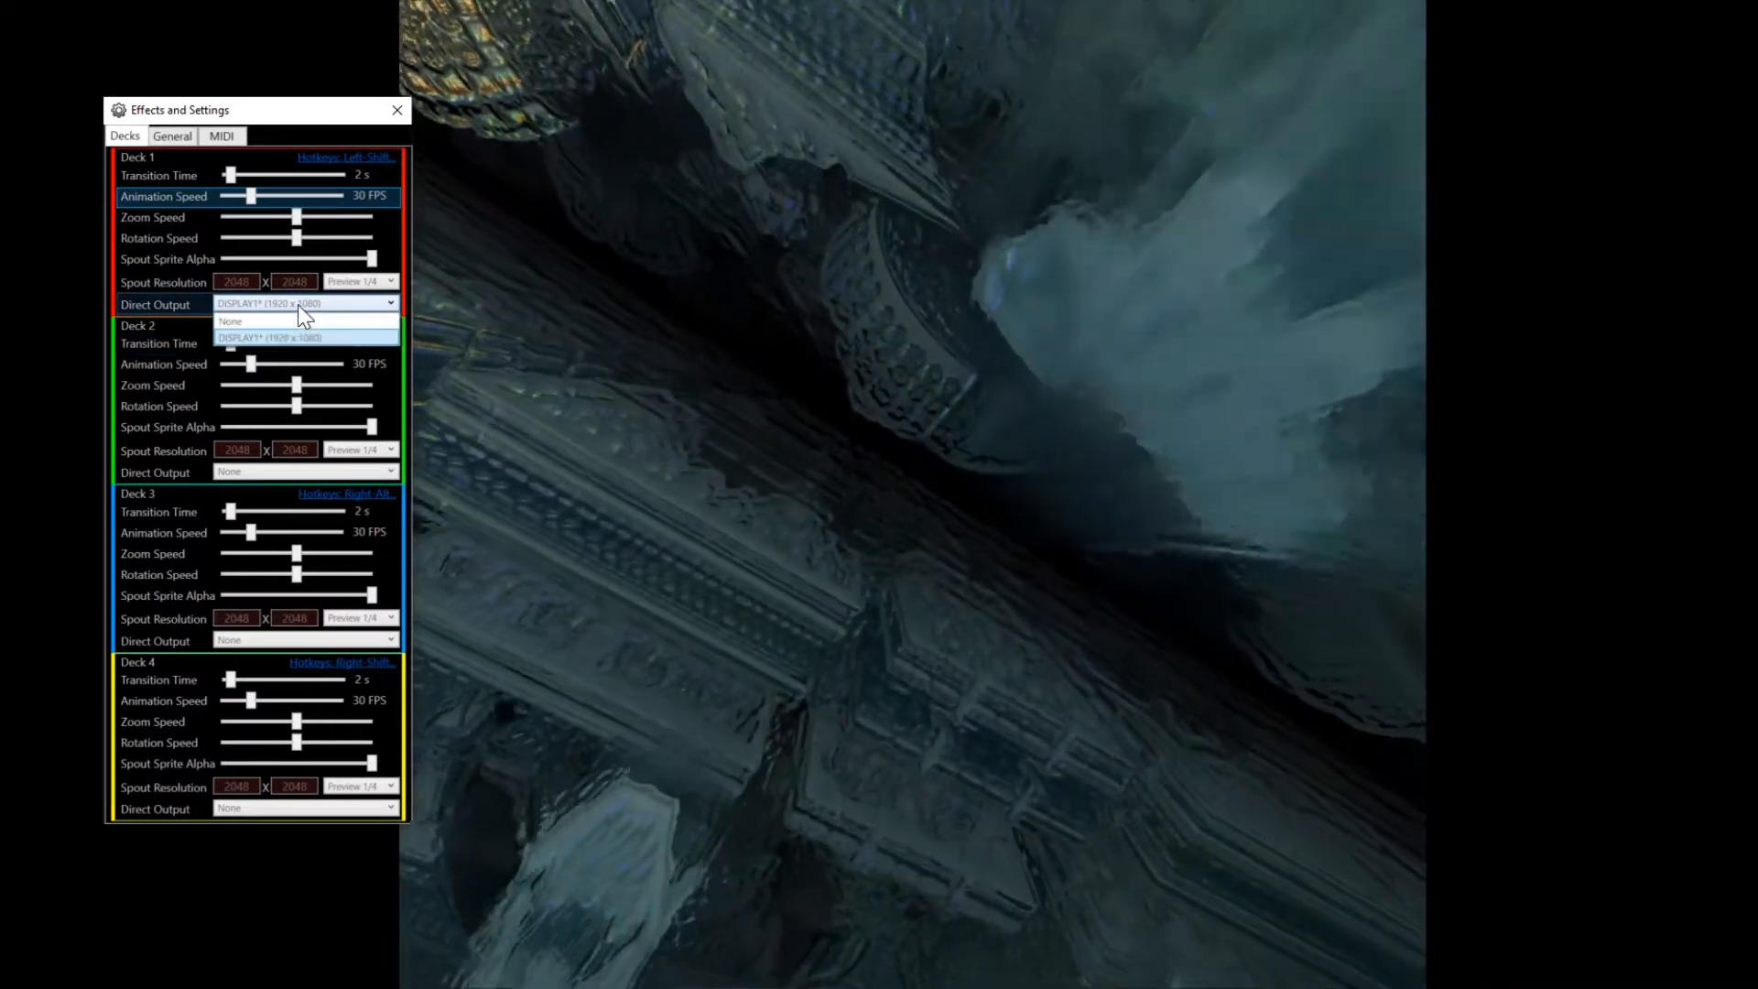
{"action": "left_click", "coordinate": [296, 322]}
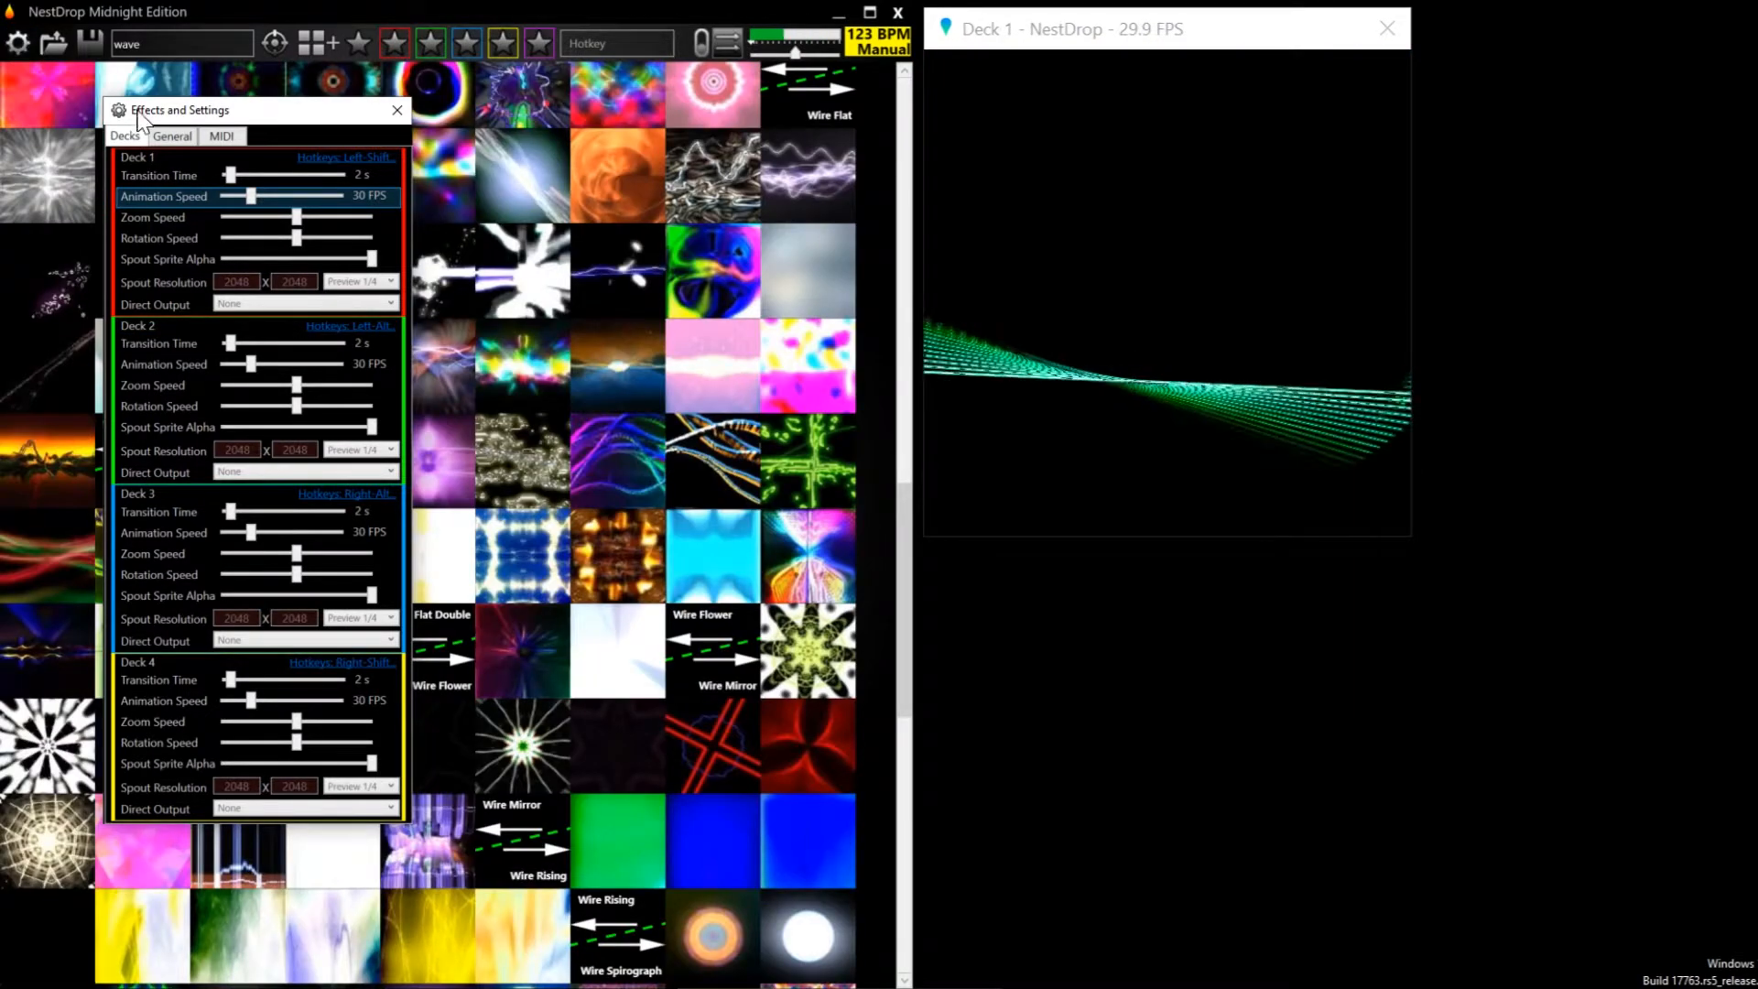
Set the general Audio Device to the Cirrus Logic microphone input and quit Deck 1's Spout output
{"action": "left_click", "coordinate": [173, 139]}
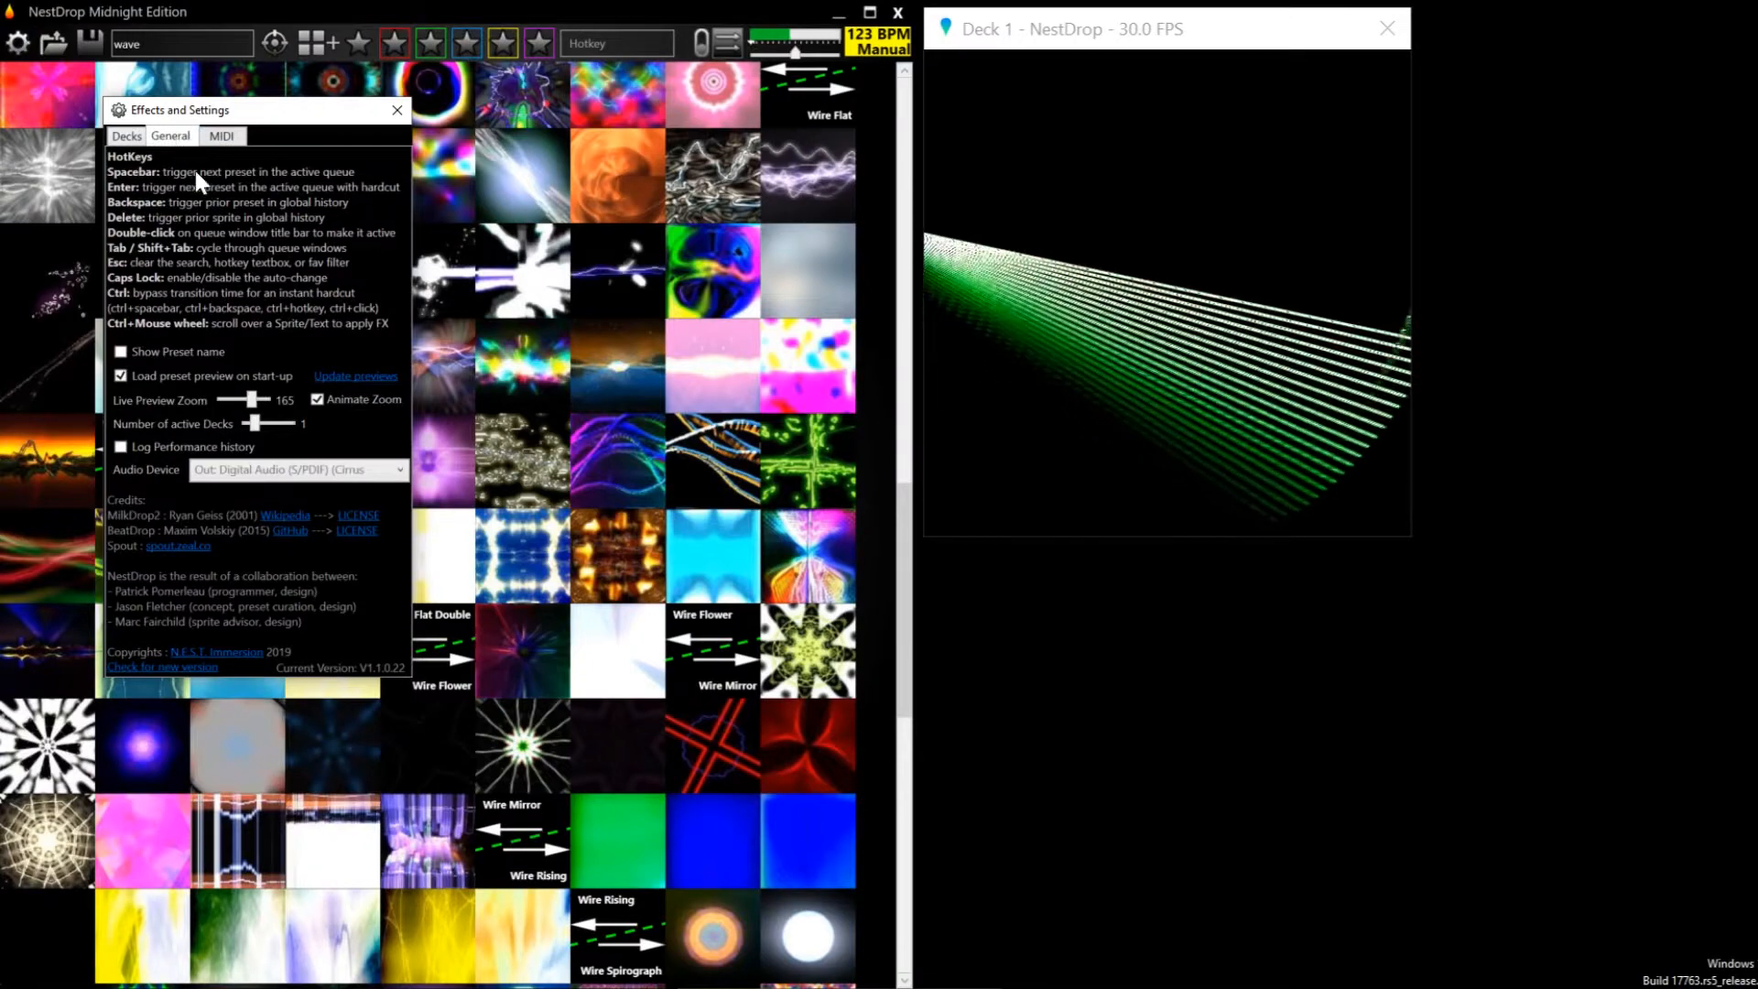
{"action": "left_click", "coordinate": [401, 471]}
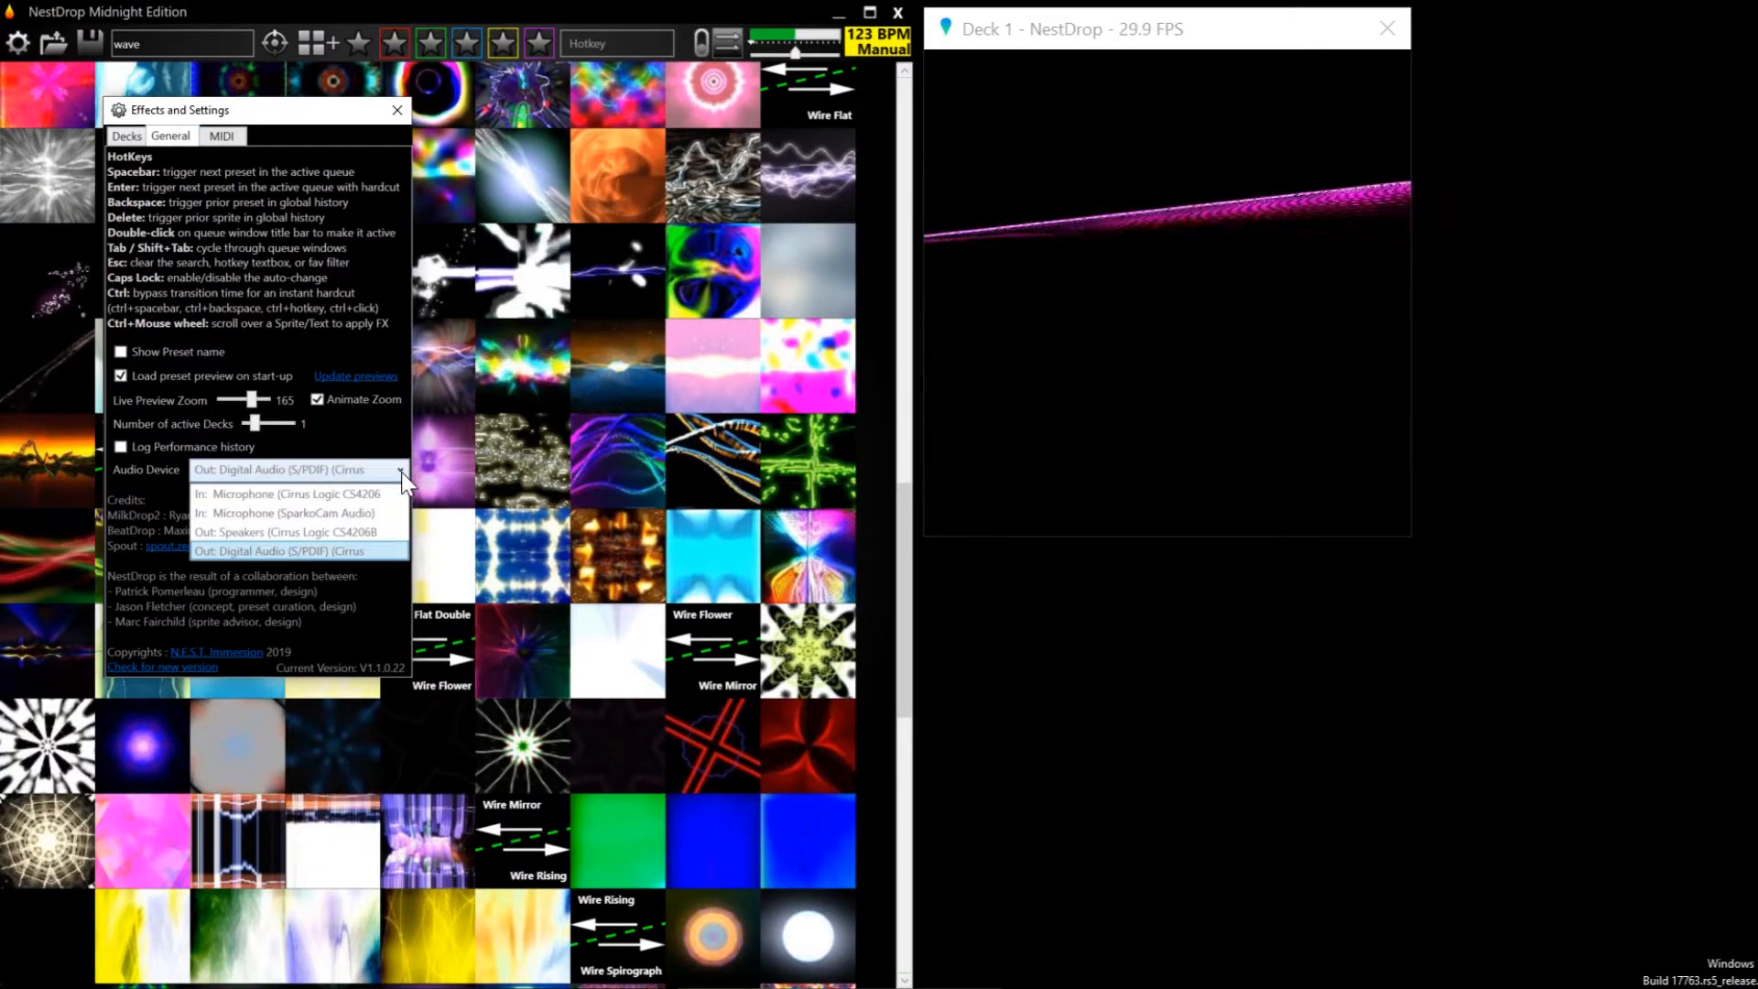
{"action": "left_click", "coordinate": [352, 495]}
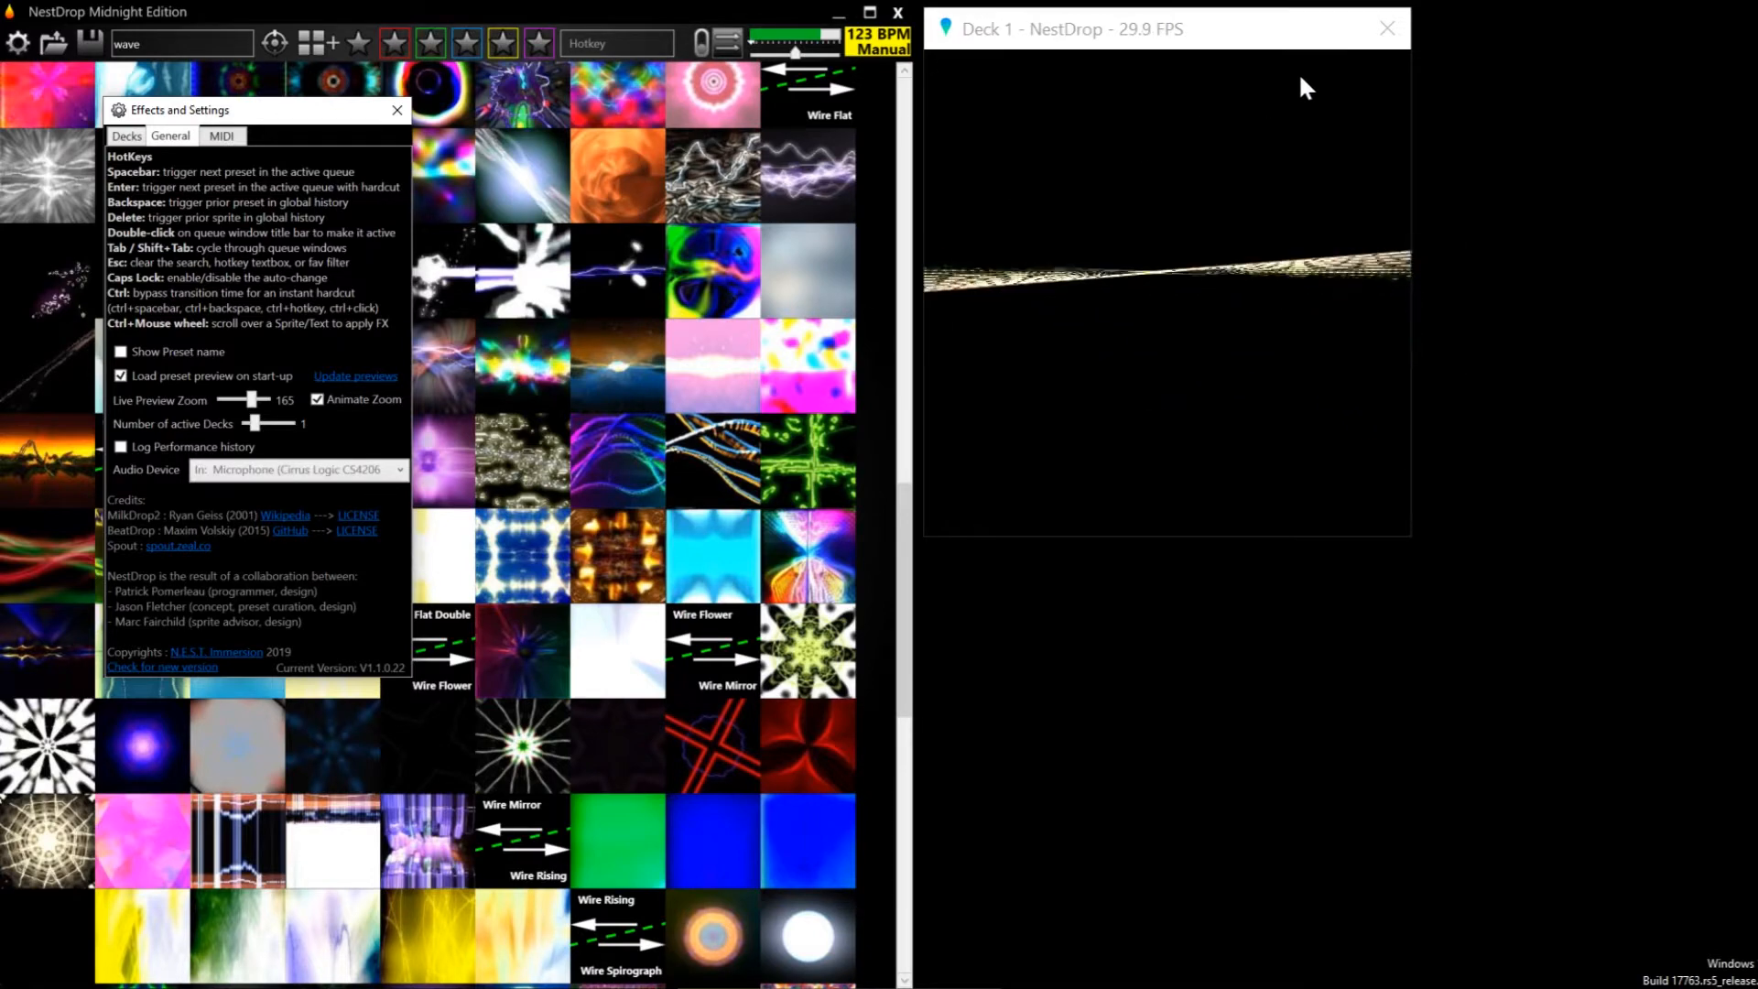
{"action": "left_click", "coordinate": [1381, 30]}
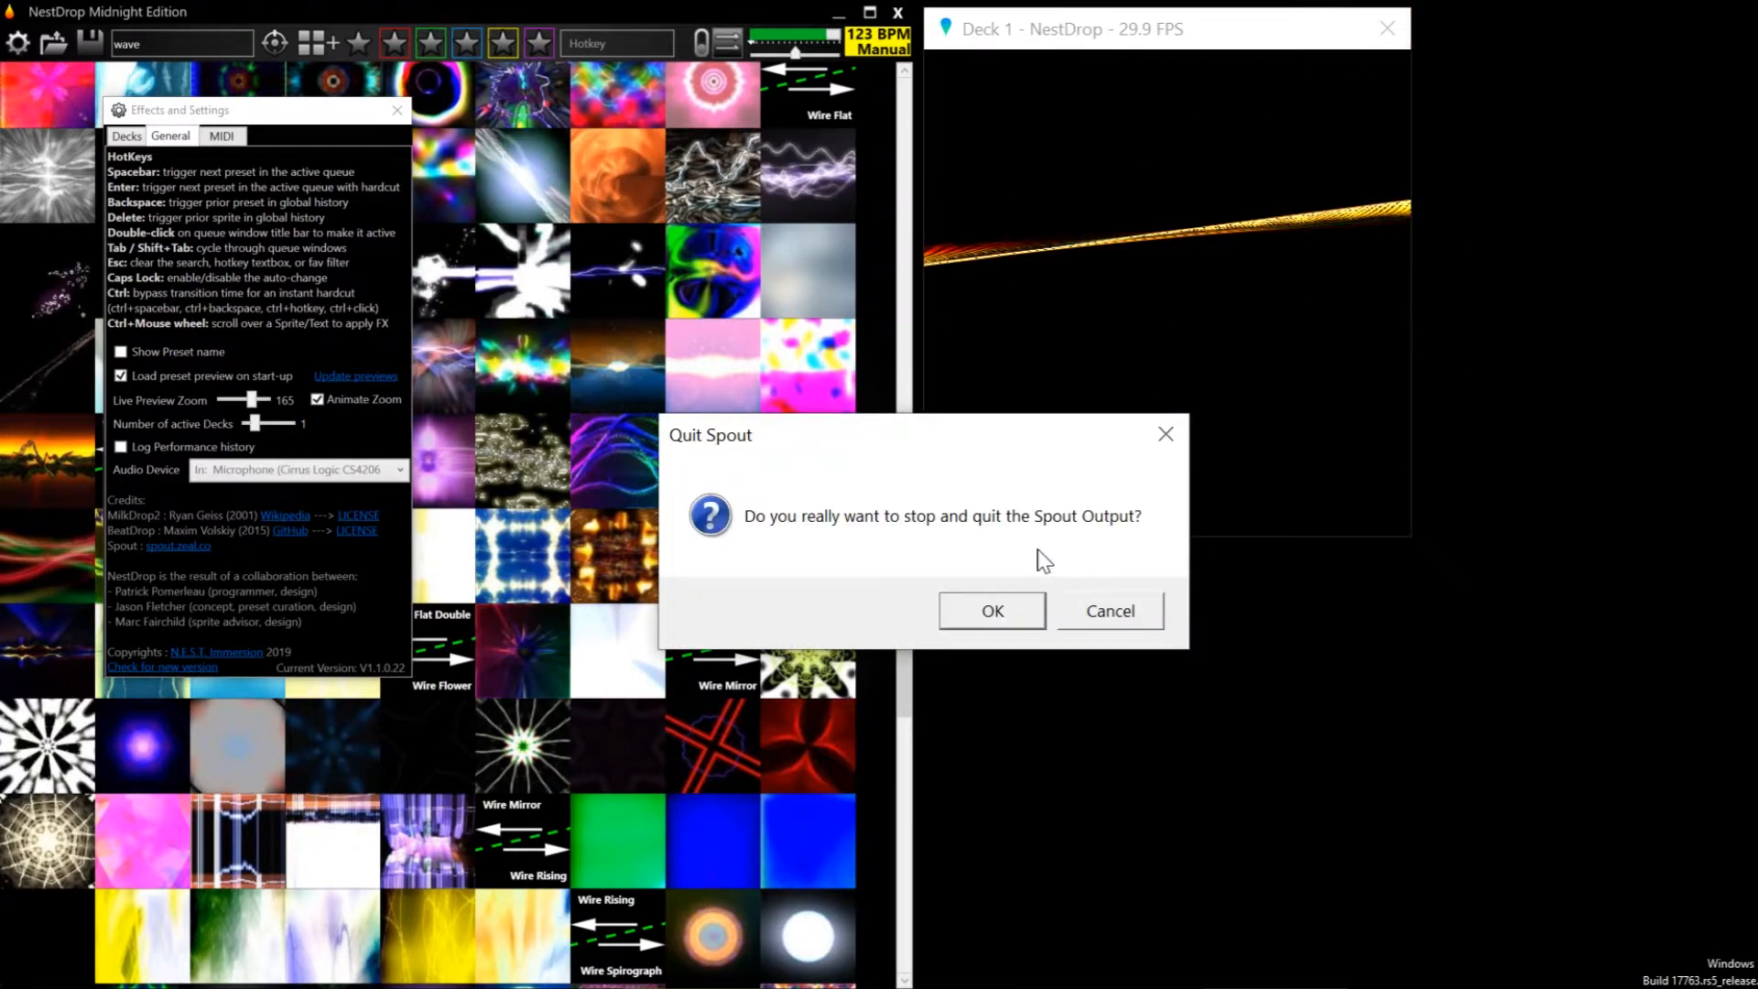
{"action": "left_click", "coordinate": [1004, 612]}
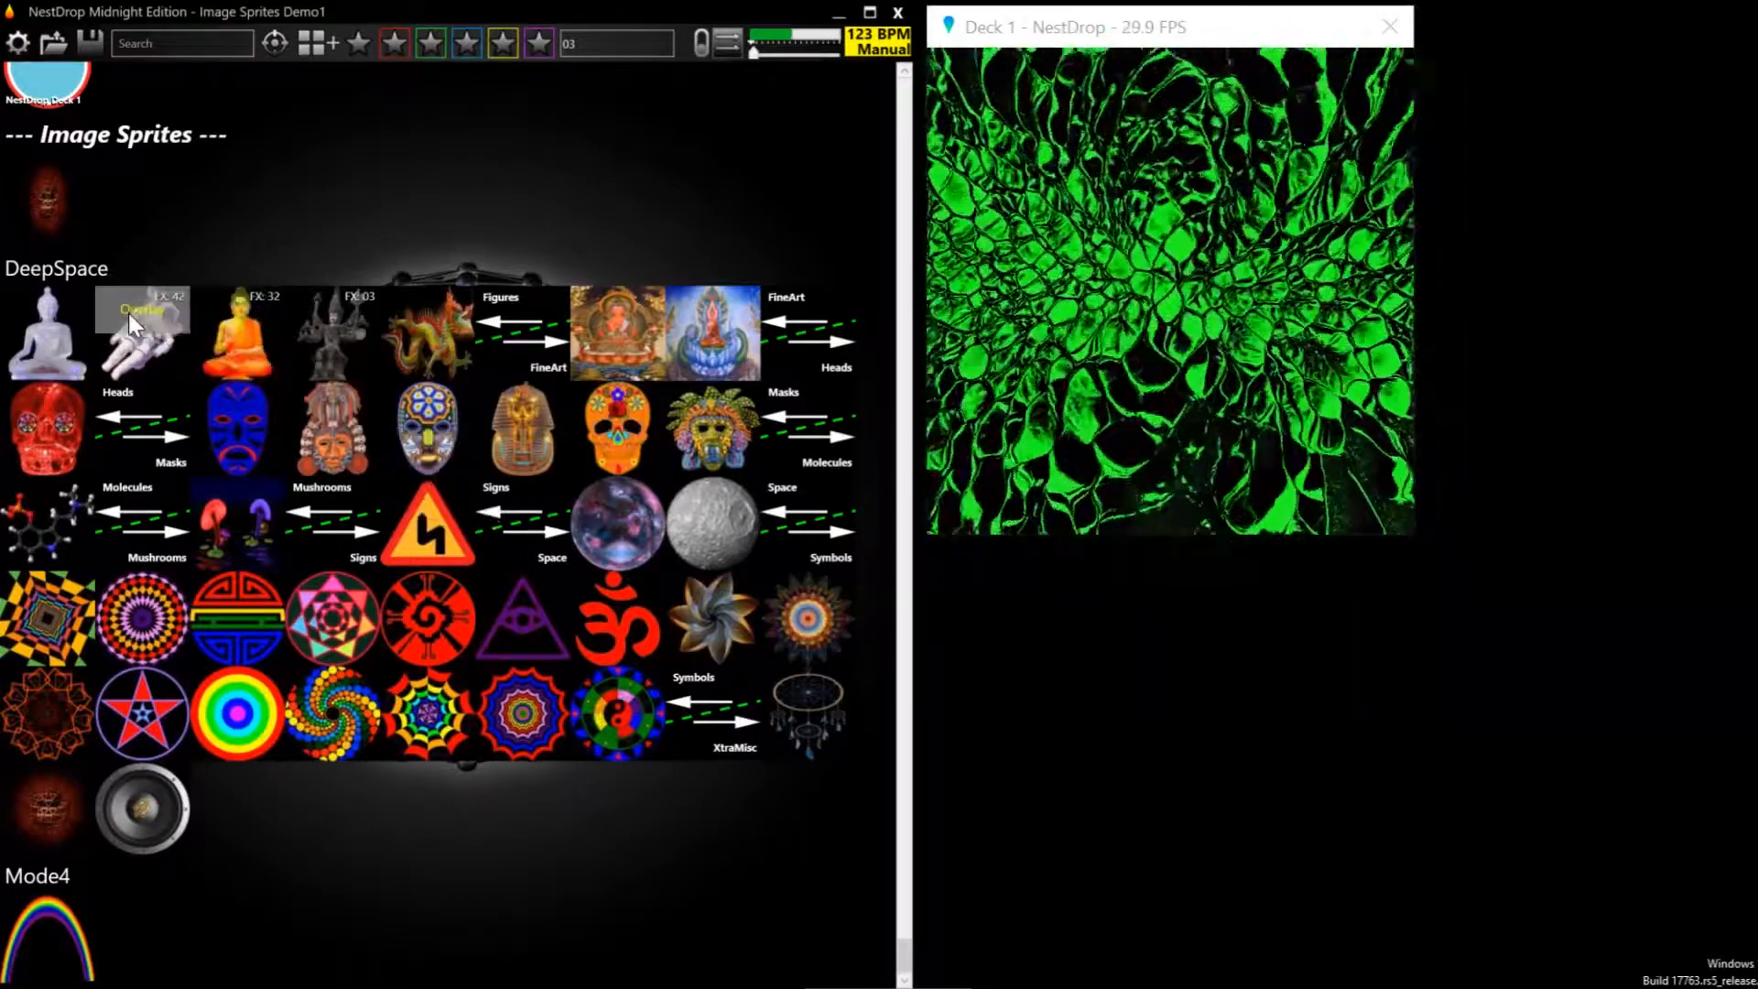
Overlay the white Buddha, astronaut, orange Buddha and FX 03 statue sprites in turn, then toggle the white Buddha overlay on and off
{"action": "left_click", "coordinate": [77, 317]}
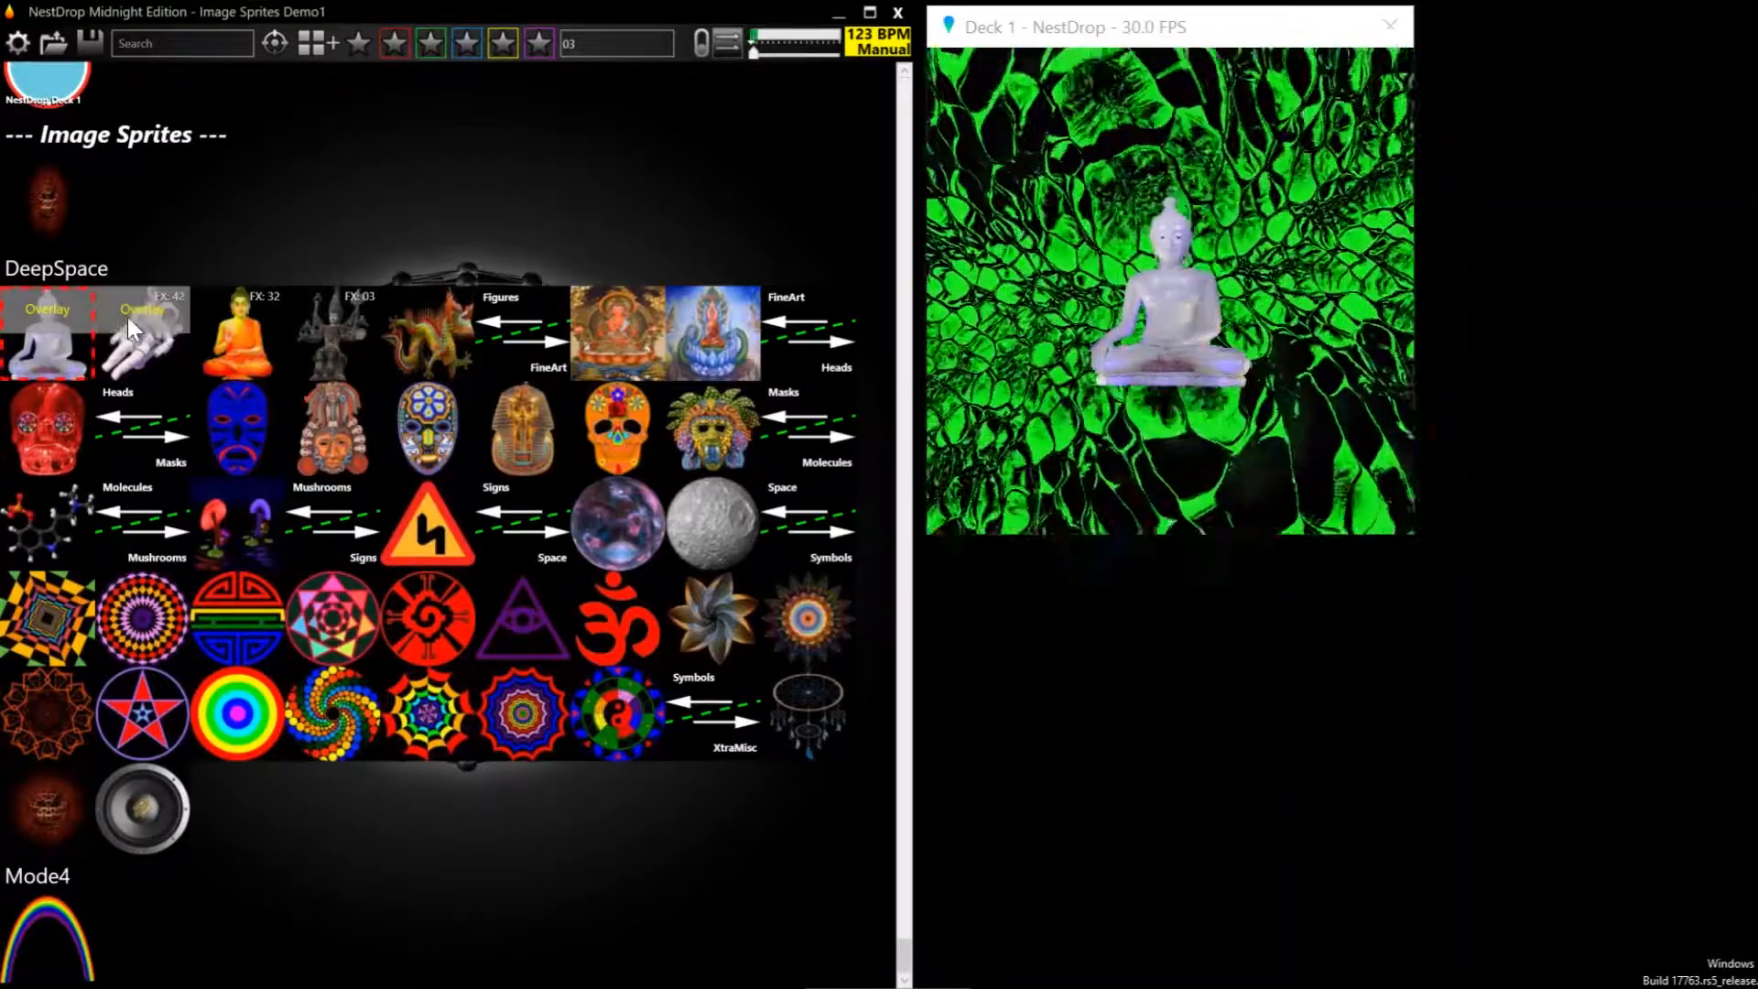
{"action": "left_click", "coordinate": [139, 328]}
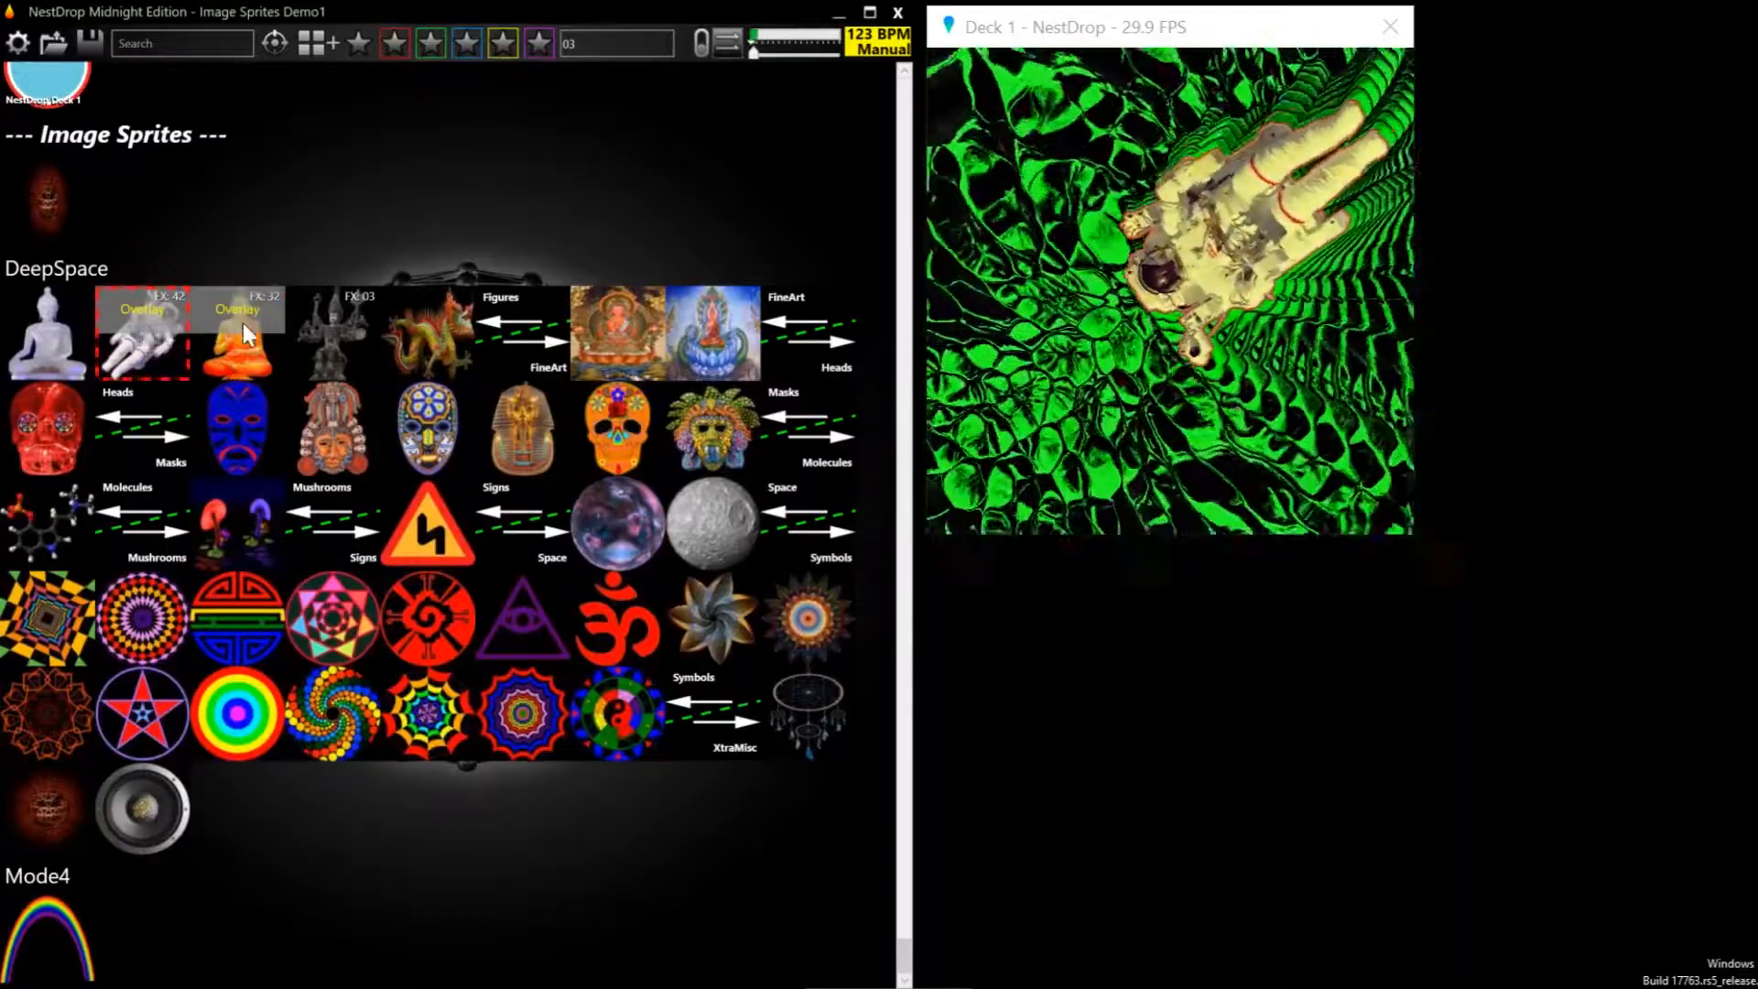
{"action": "left_click", "coordinate": [249, 323]}
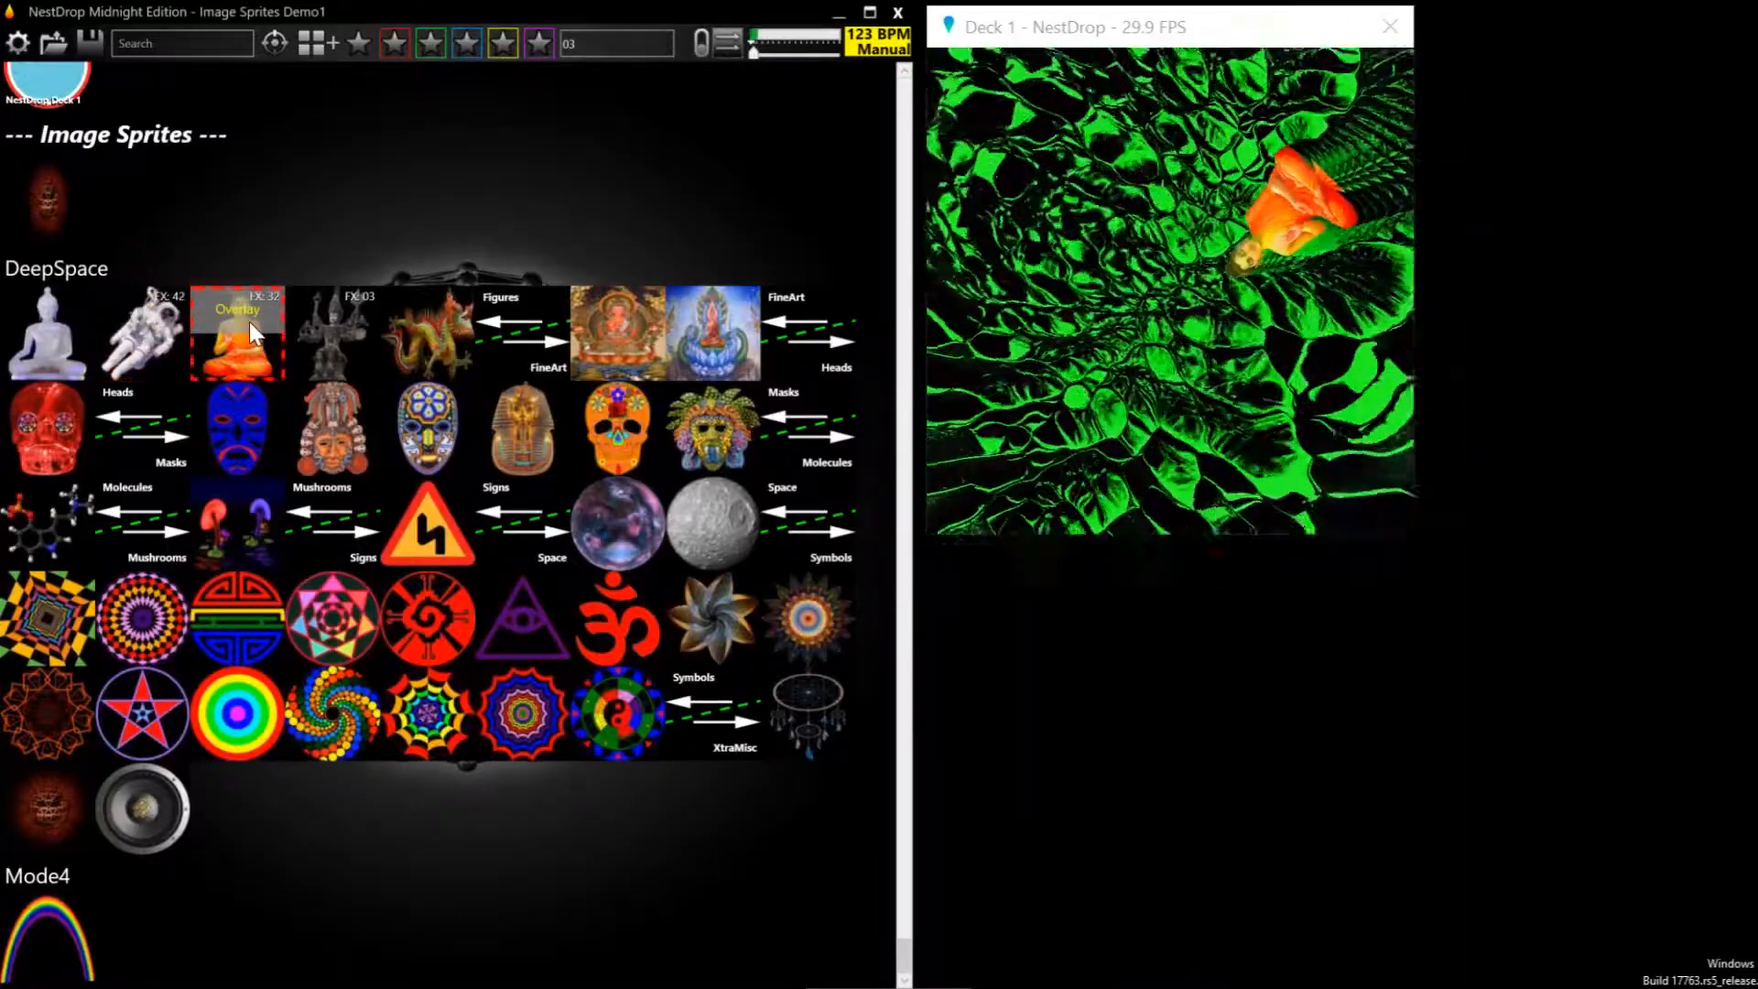
{"action": "left_click", "coordinate": [304, 315]}
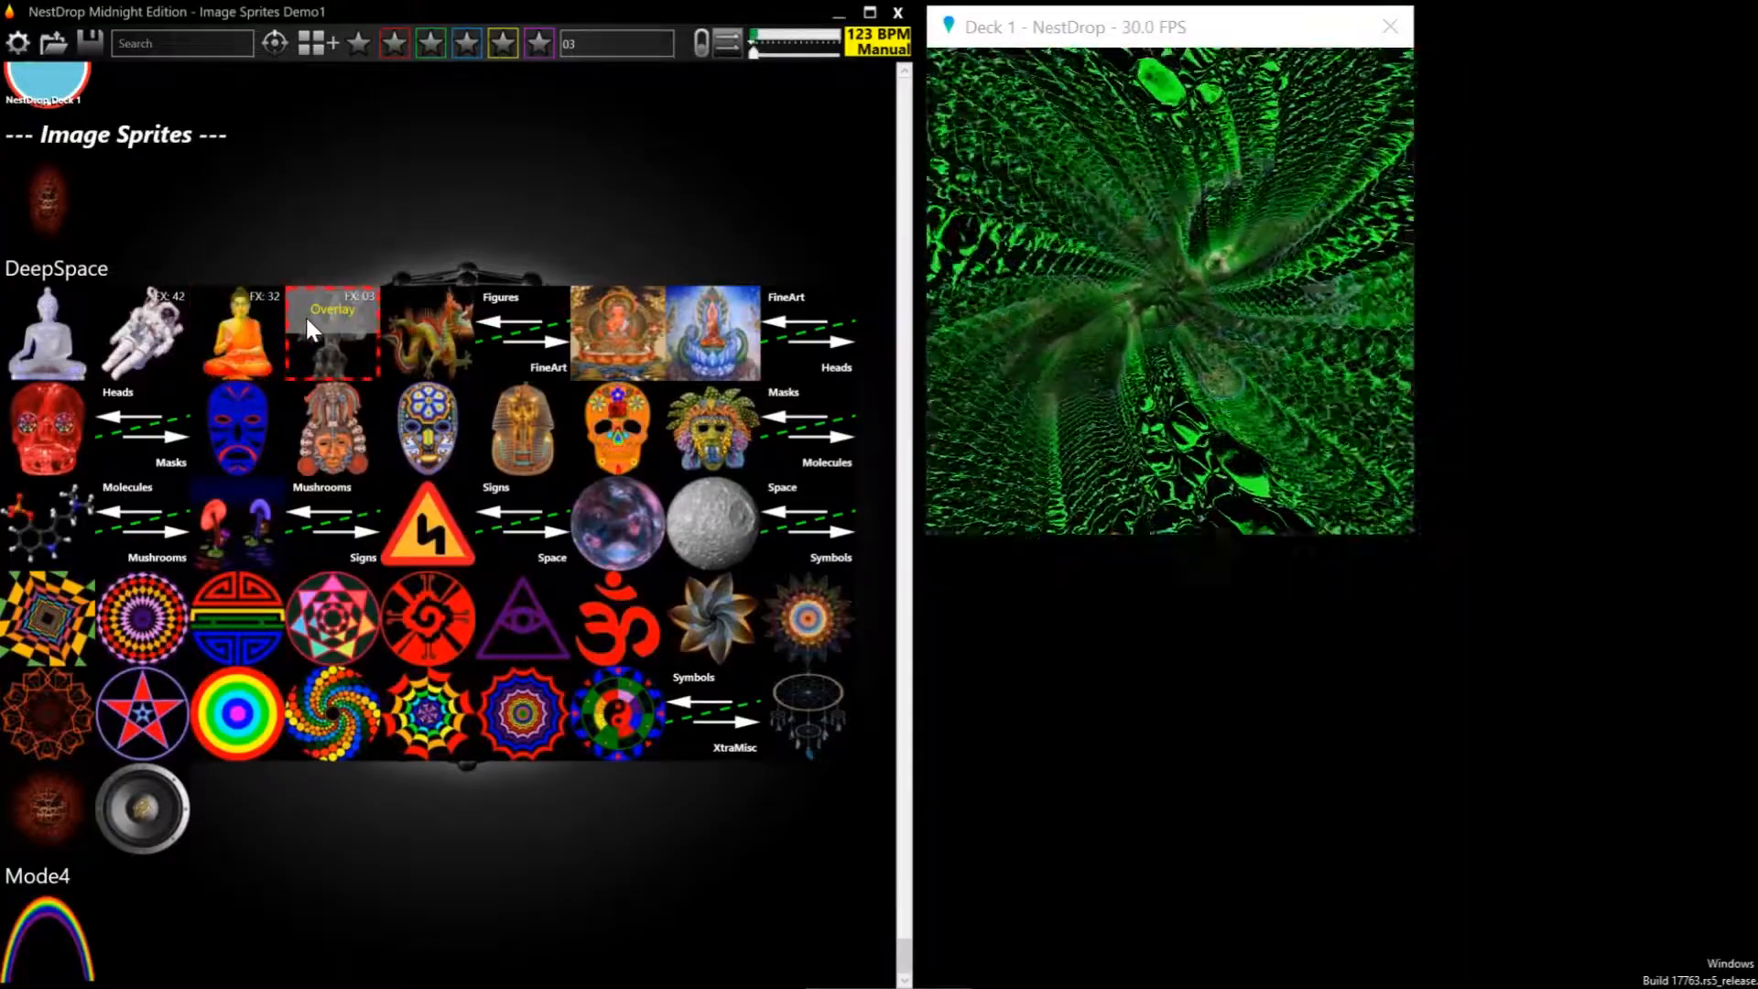
{"action": "left_click", "coordinate": [305, 315]}
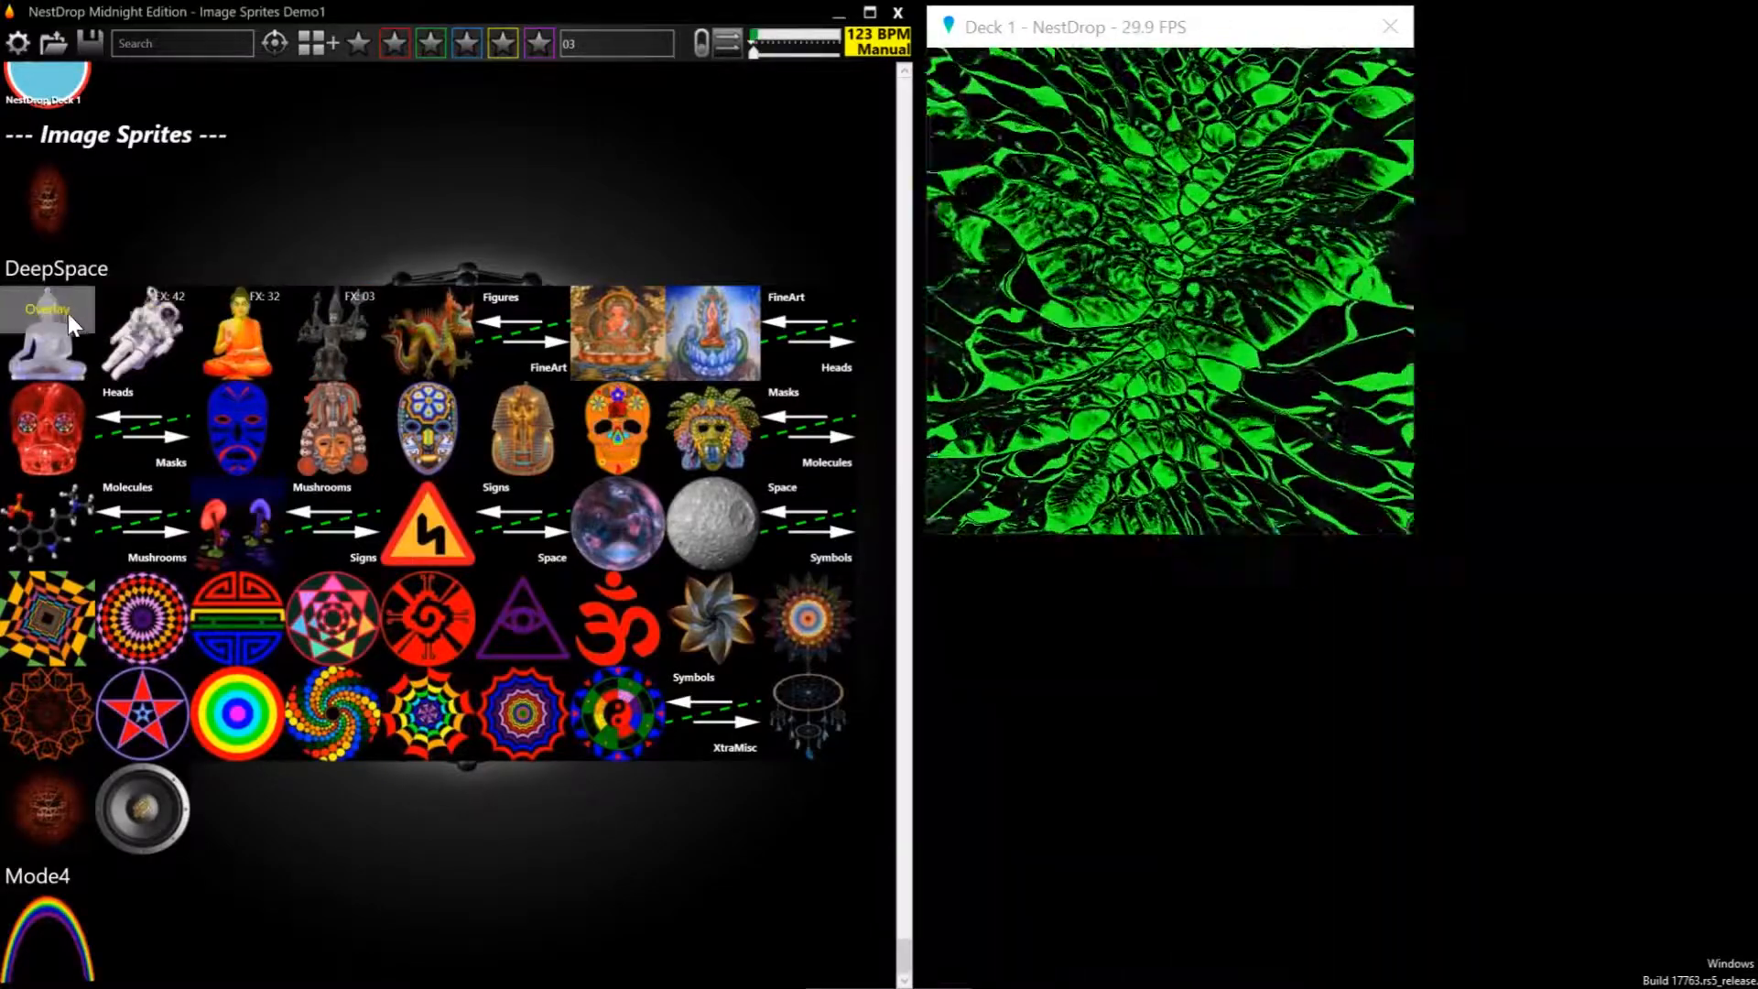
{"action": "left_click", "coordinate": [81, 324]}
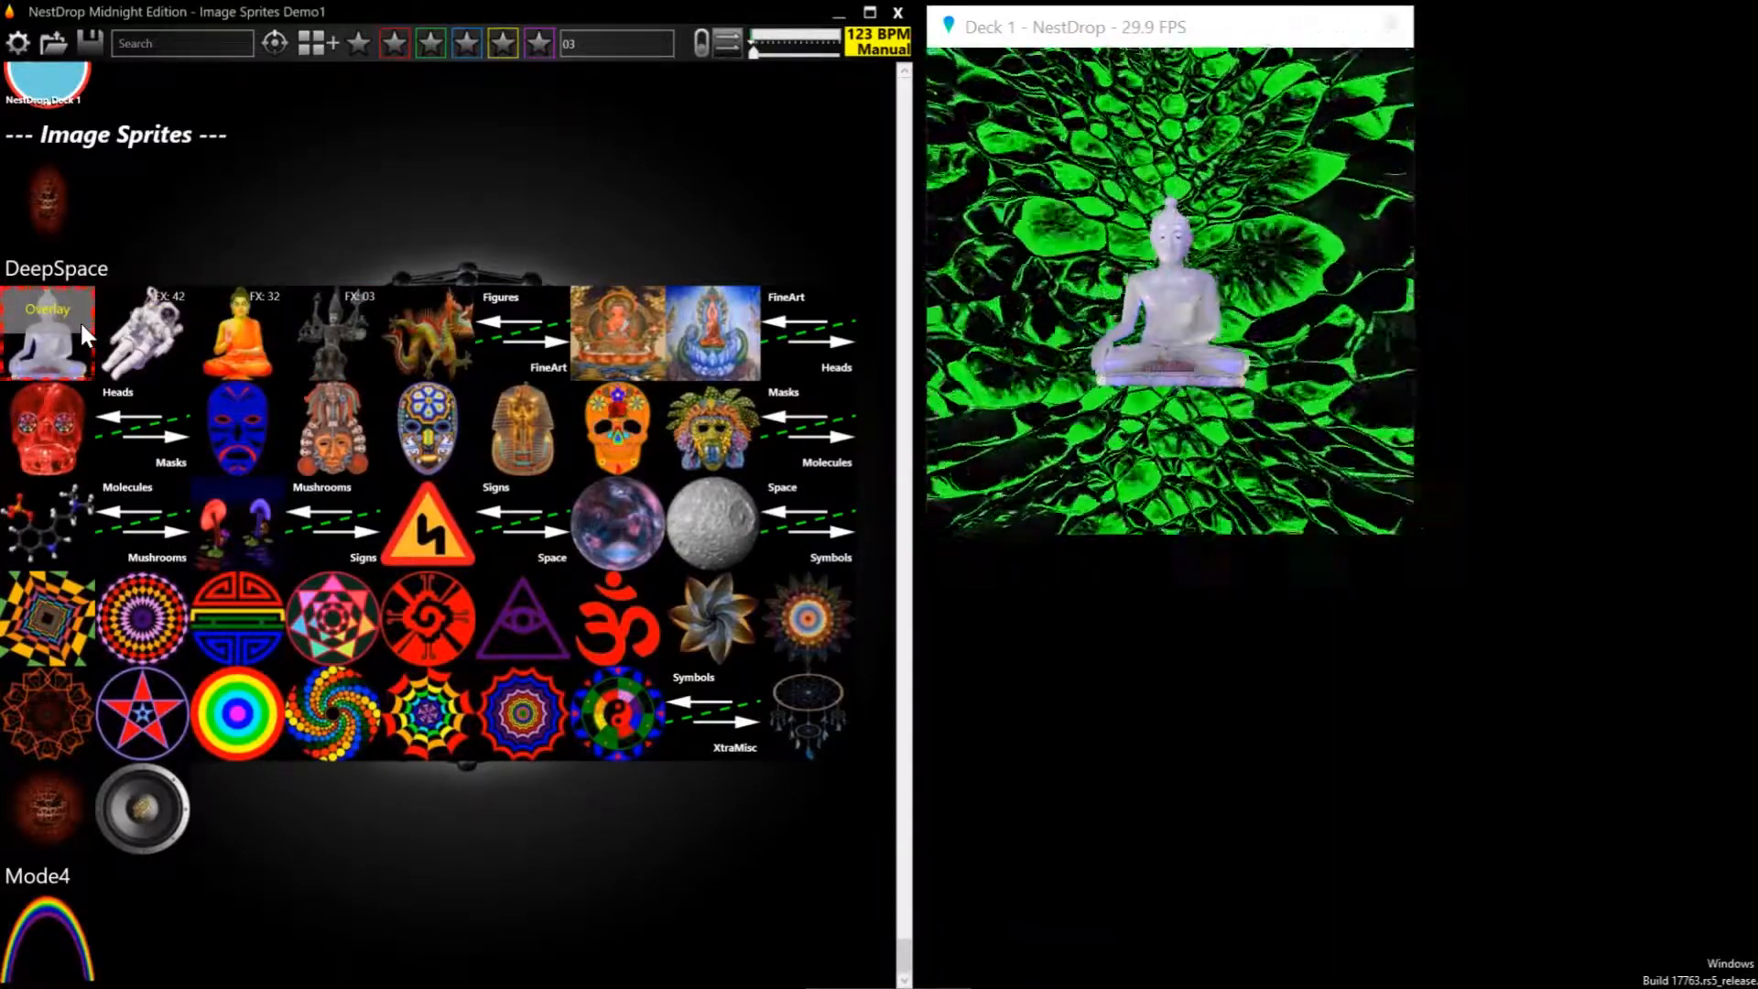
{"action": "left_click", "coordinate": [80, 324]}
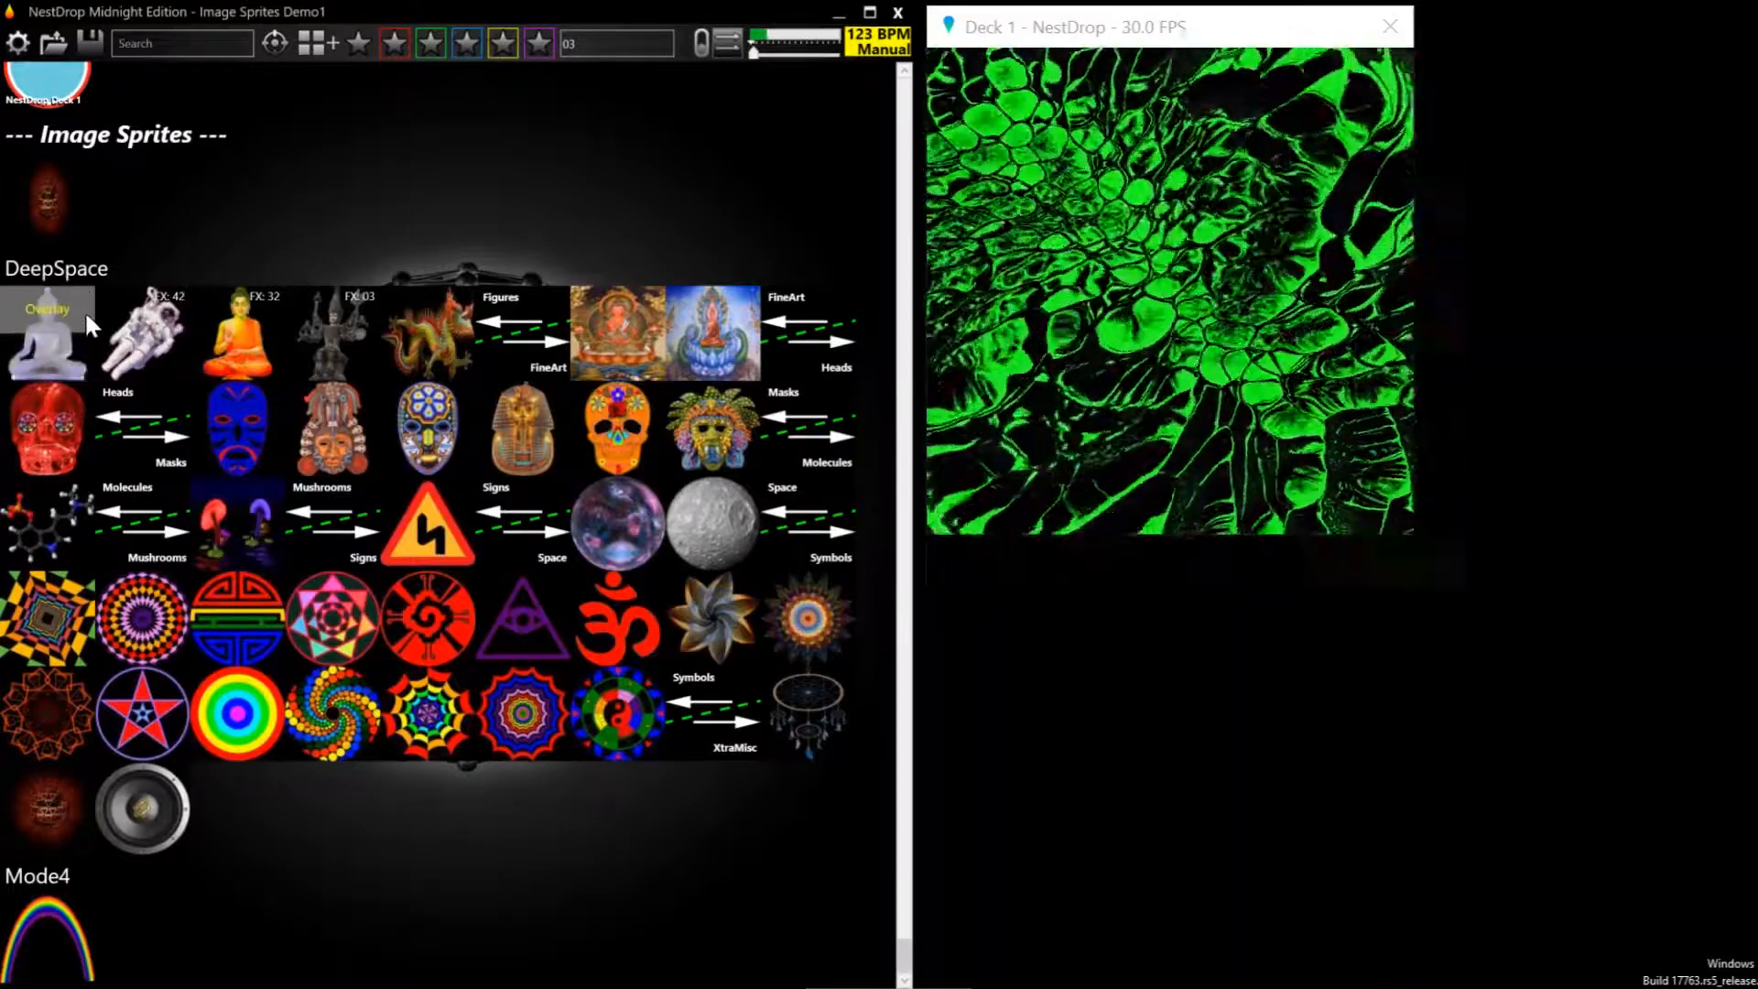
Apply the white Buddha sprite in Nested mode and add the FX 42 astronaut sprite as an overlay
{"action": "left_click", "coordinate": [83, 310]}
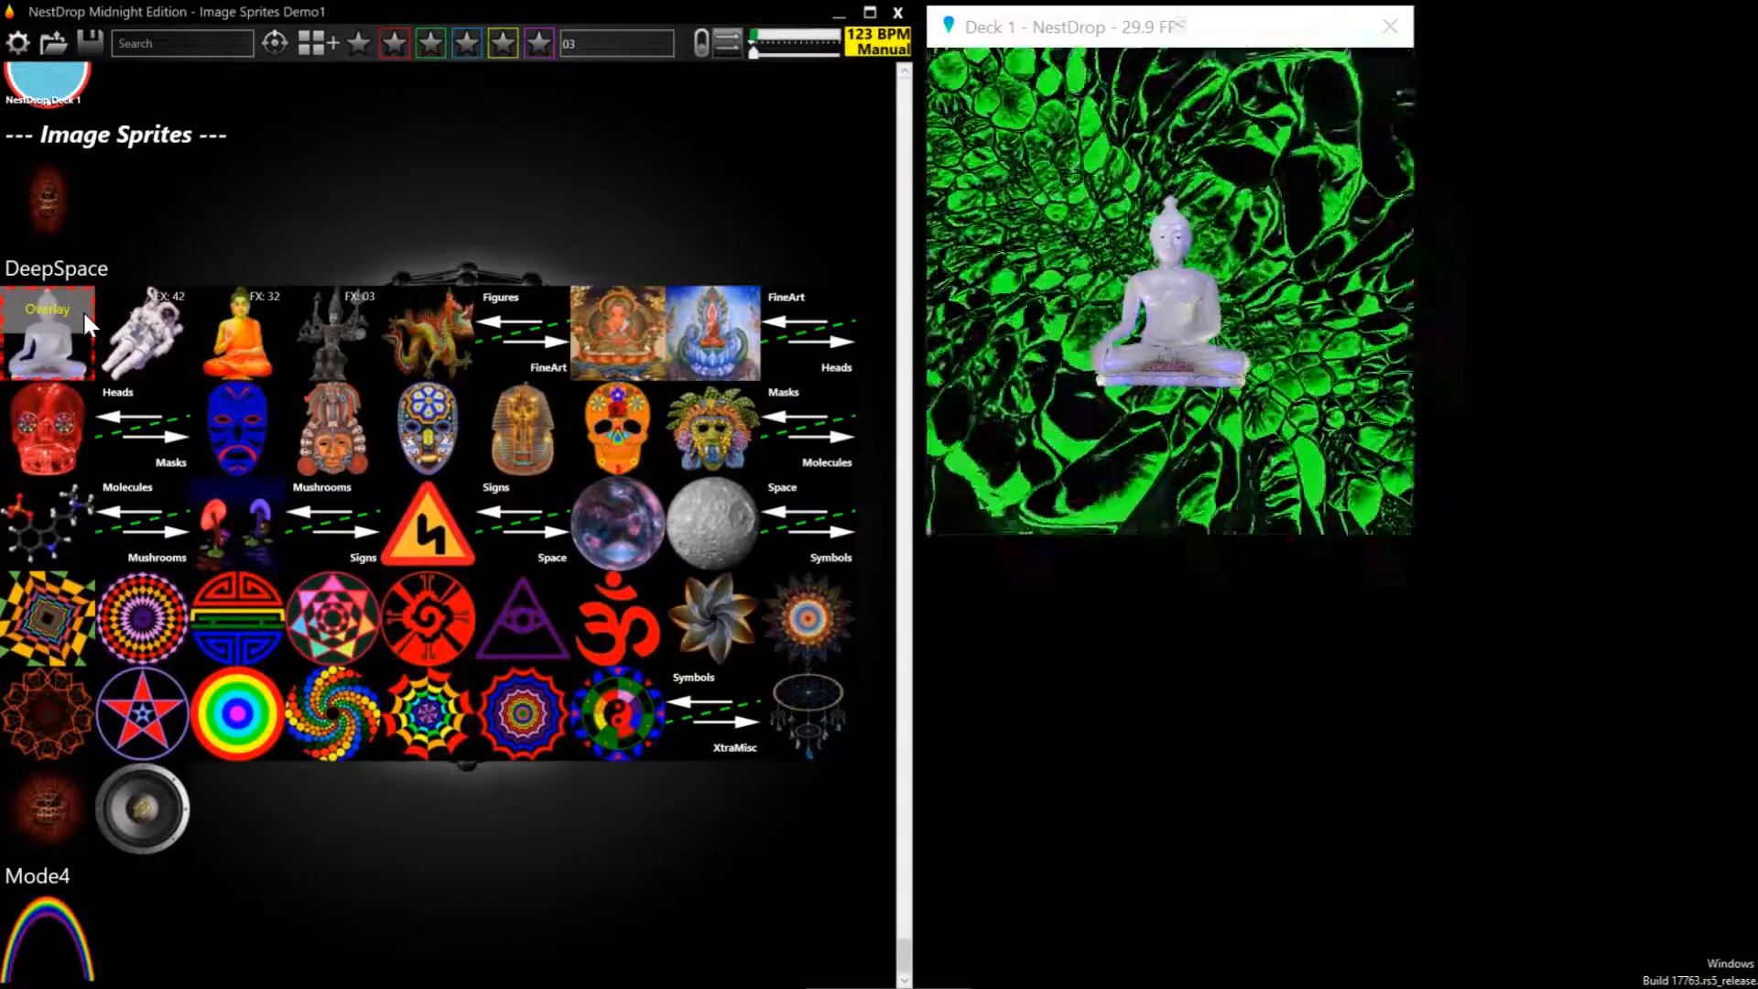
{"action": "left_click", "coordinate": [82, 309]}
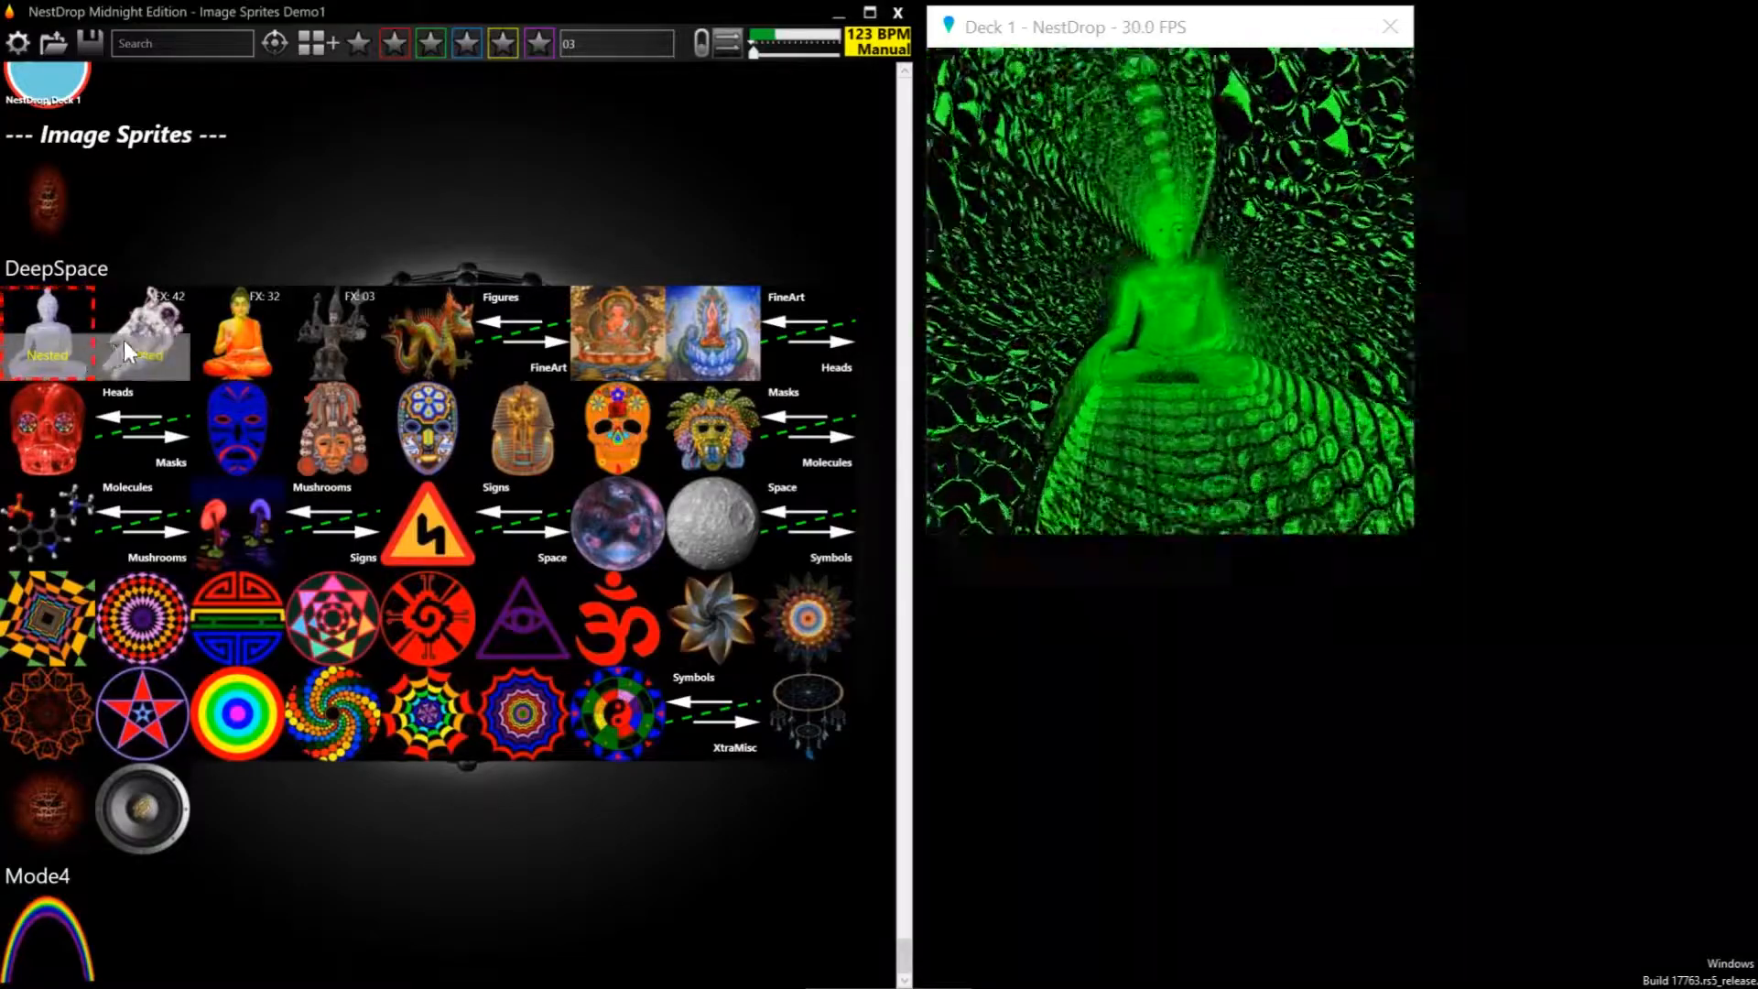
{"action": "left_click", "coordinate": [145, 326]}
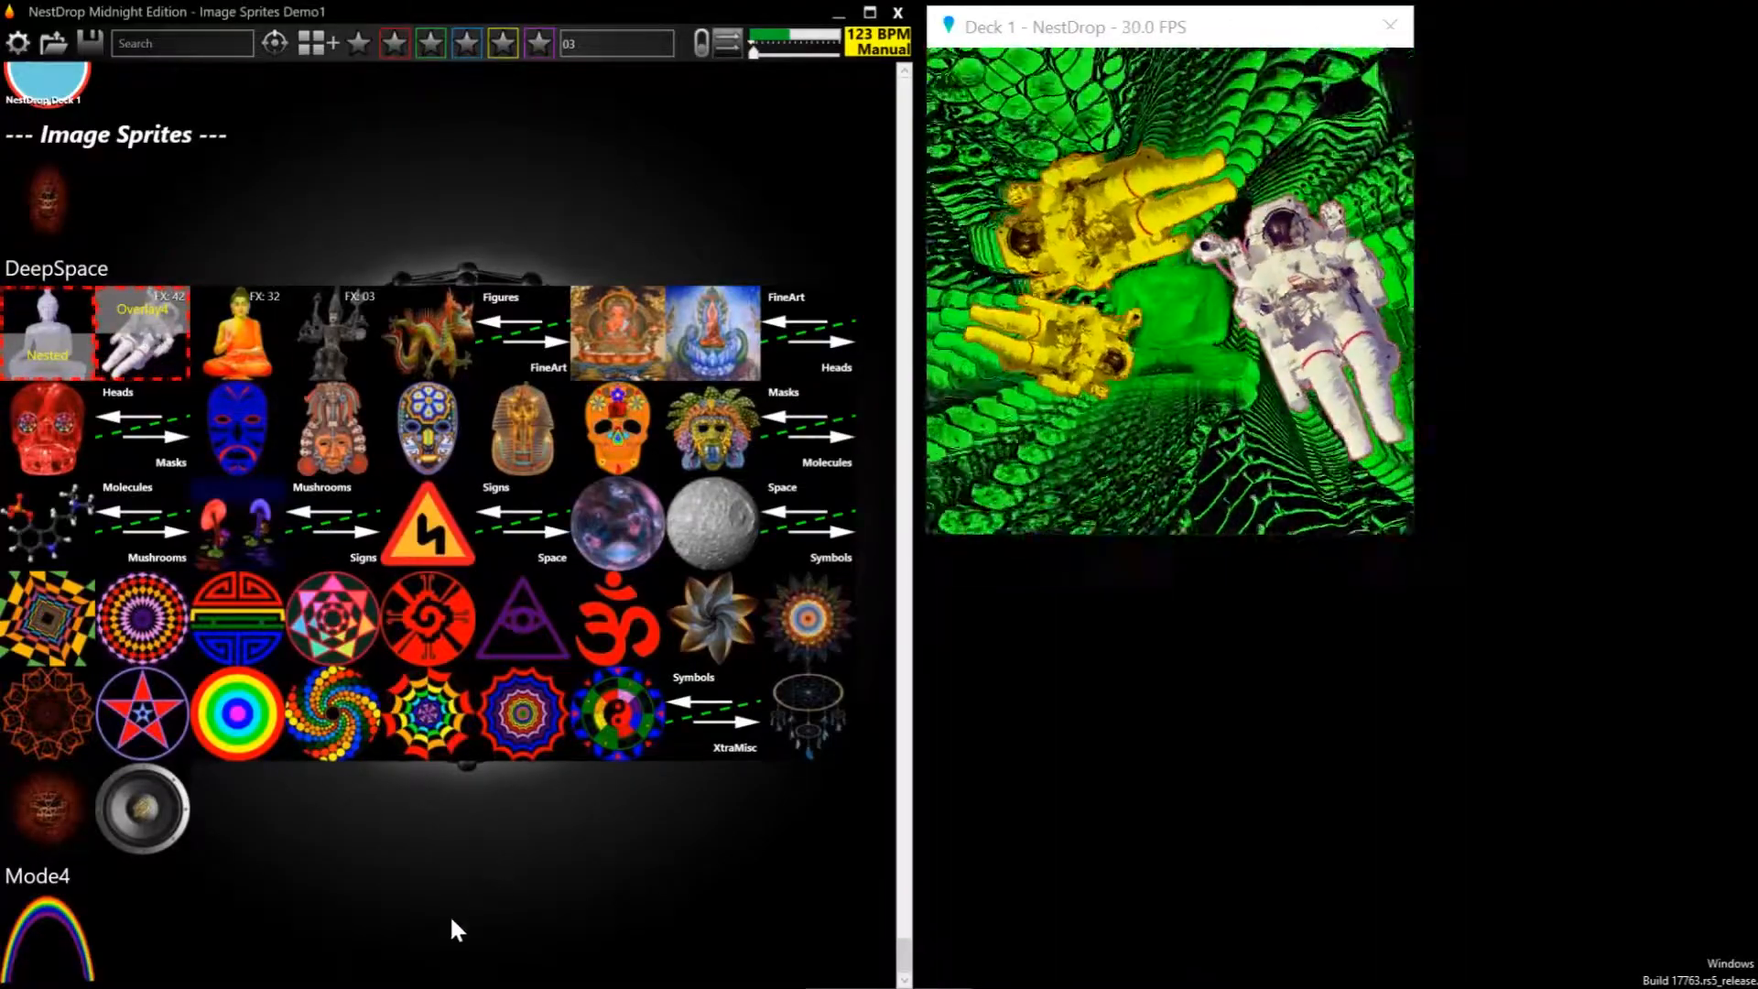
Open the Image Sprites Demo2 queue and overlay its FX 02 mask, FX 04 red skull and FX 06 serpent mask in turn
{"action": "left_click", "coordinate": [312, 43]}
{"action": "left_click", "coordinate": [395, 99]}
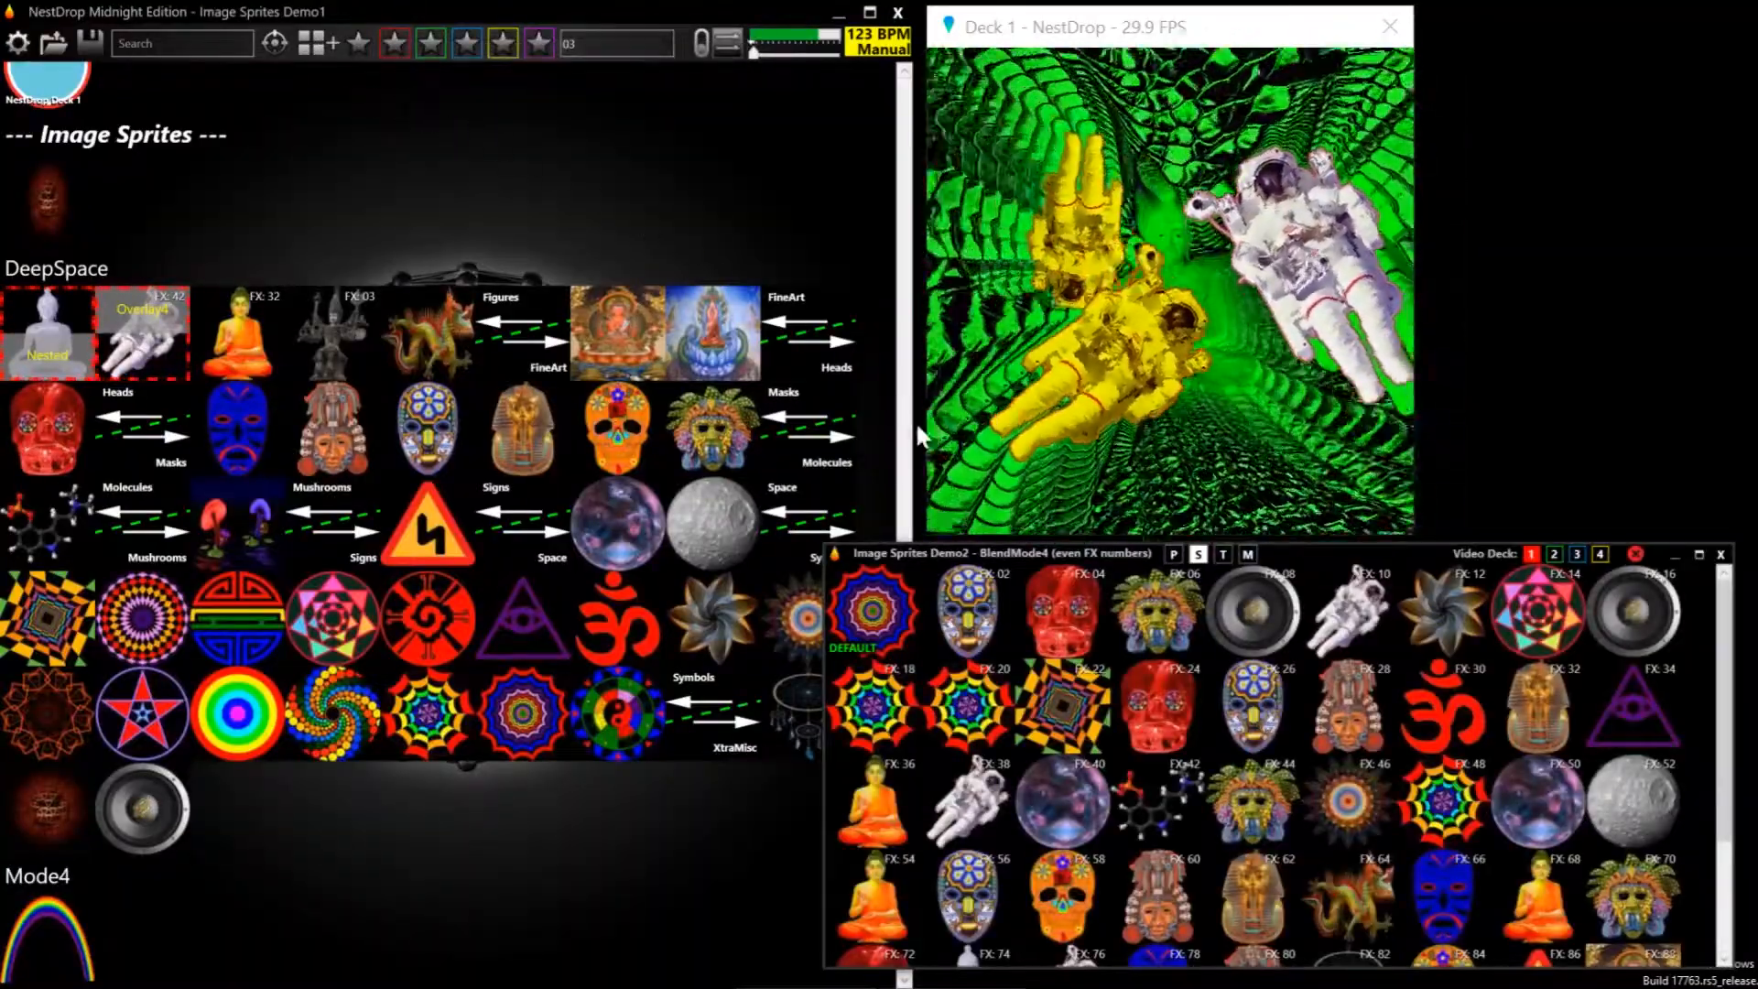
{"action": "left_click", "coordinate": [1001, 623]}
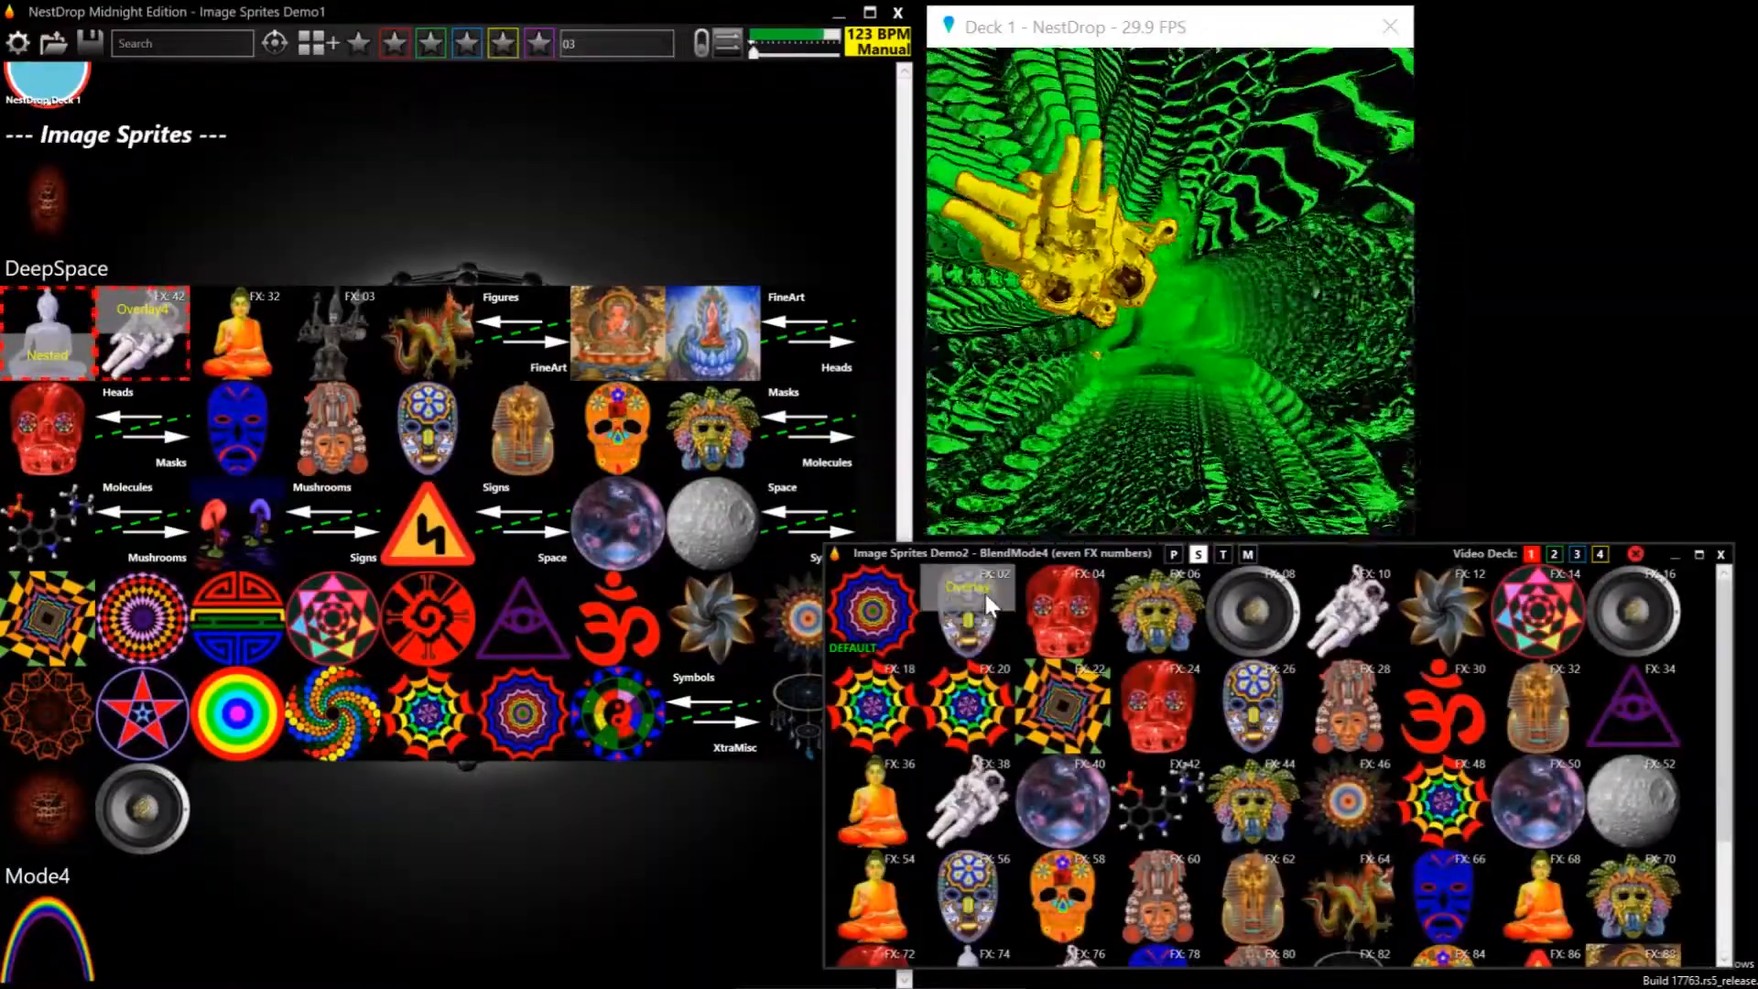
{"action": "left_click", "coordinate": [985, 594]}
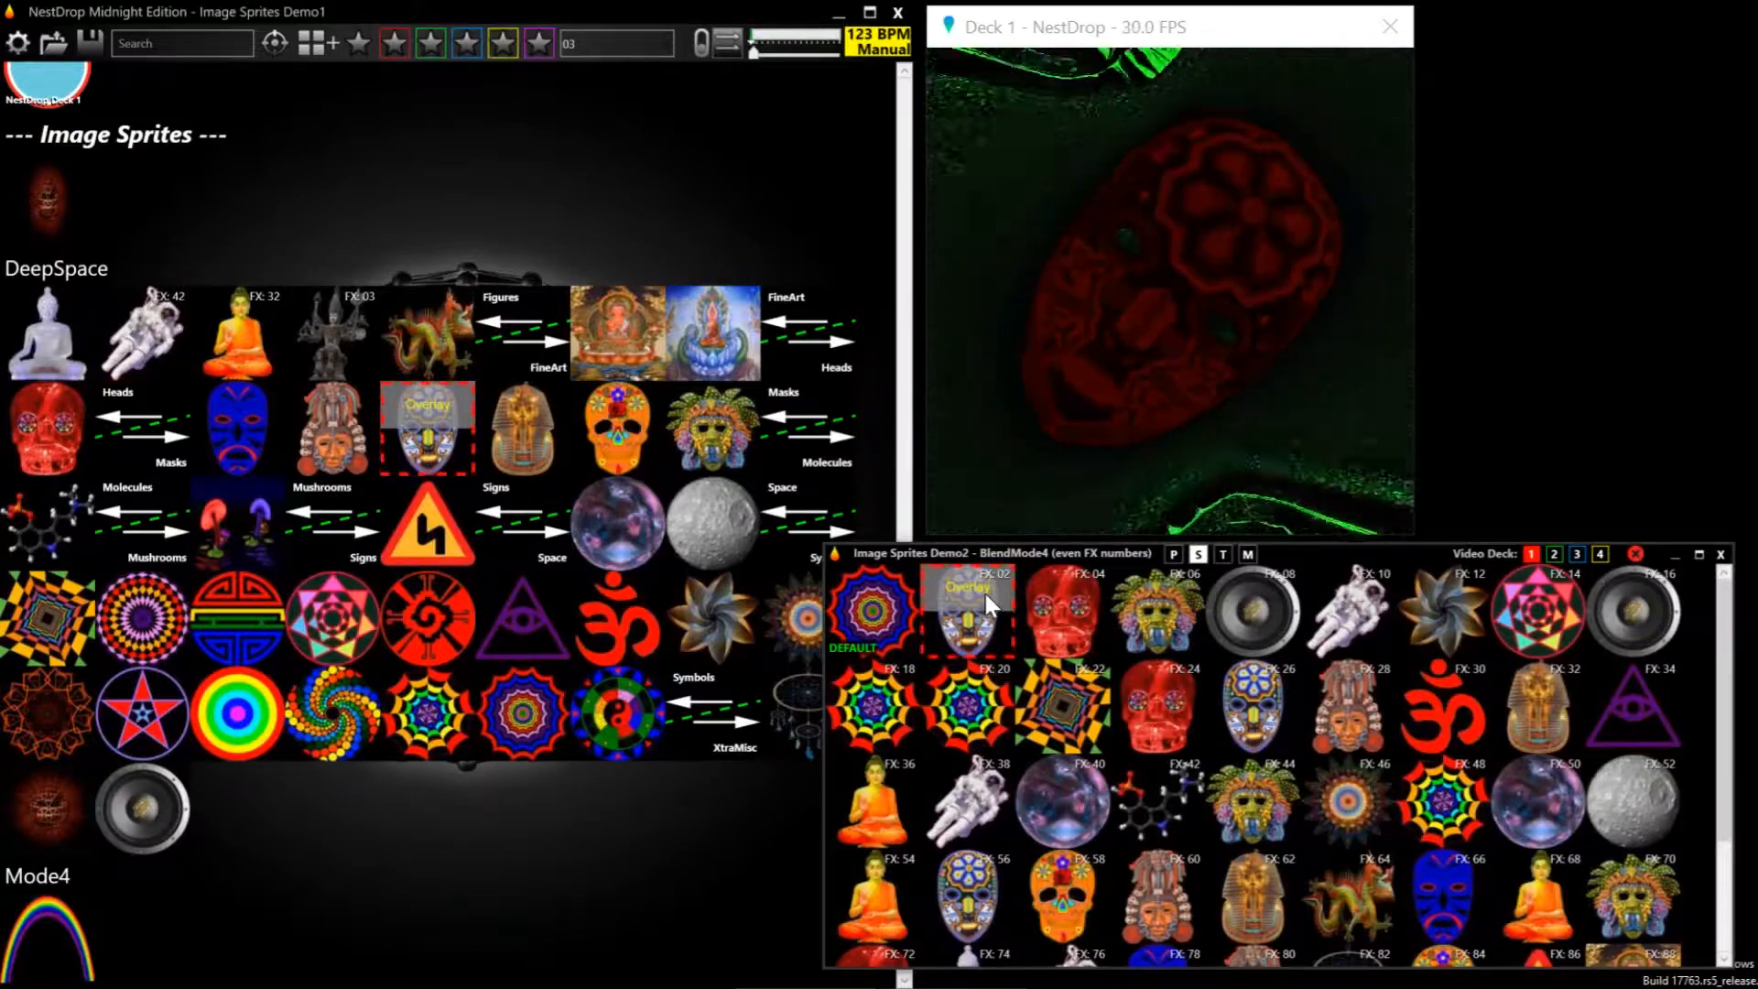
{"action": "left_click", "coordinate": [1044, 586]}
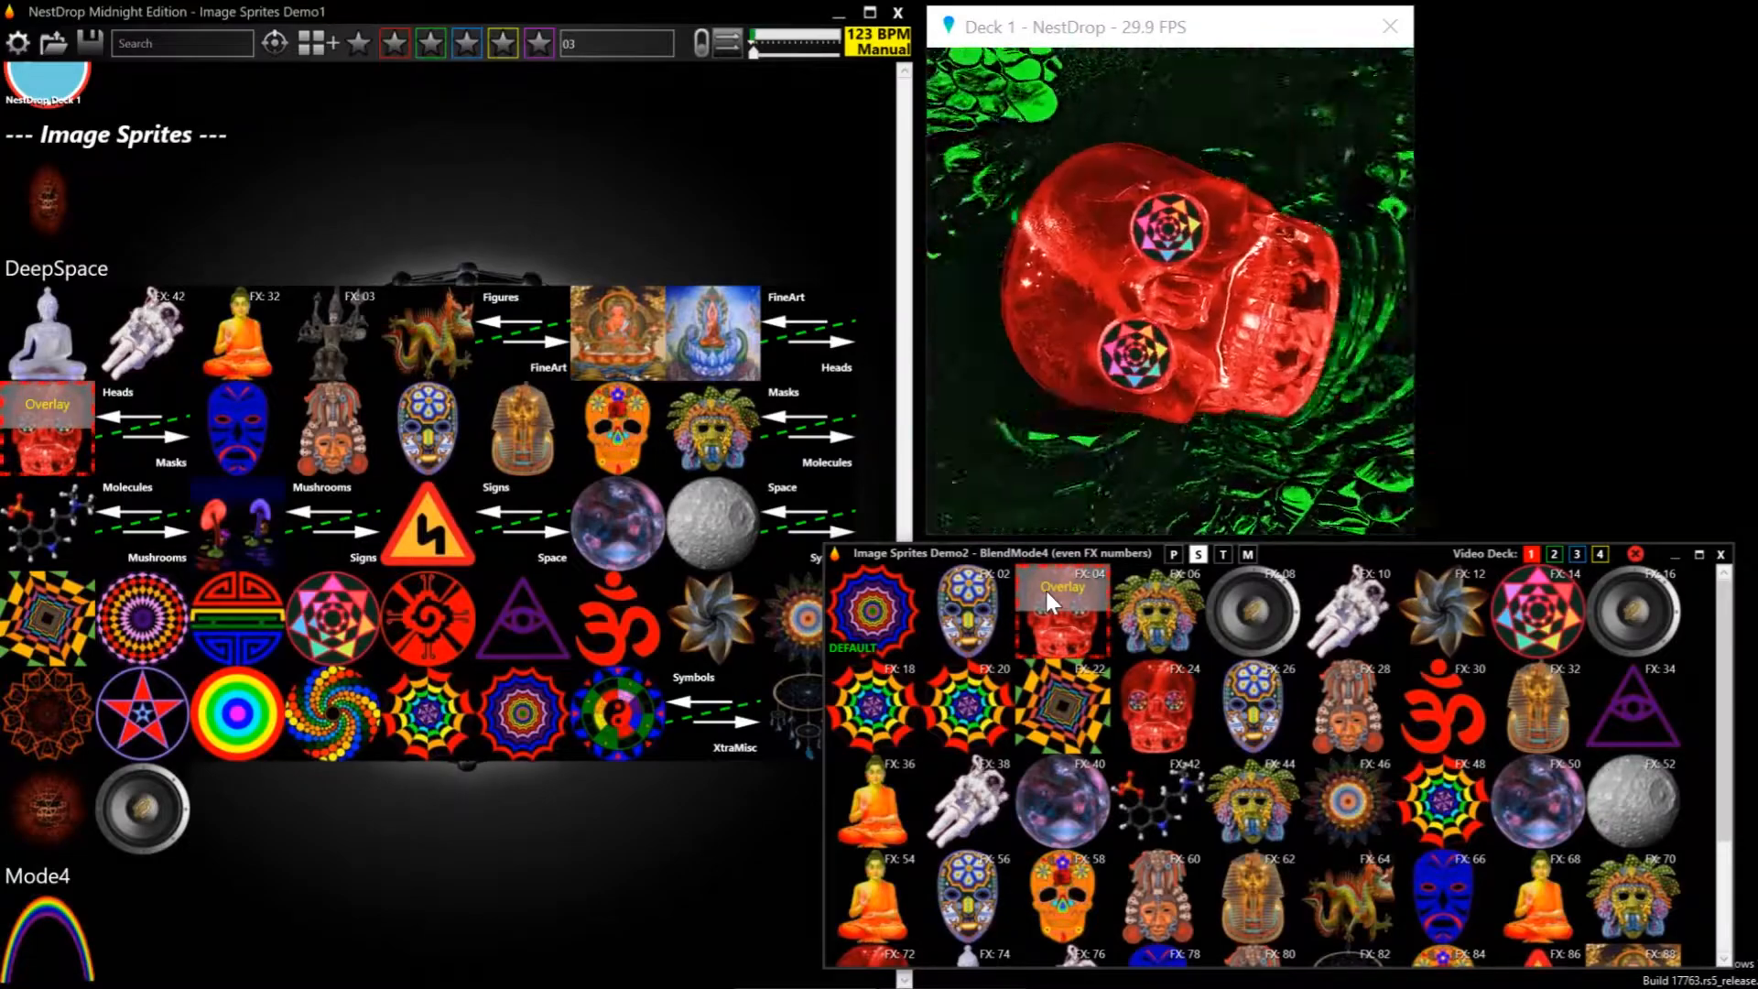
{"action": "left_click", "coordinate": [1129, 601]}
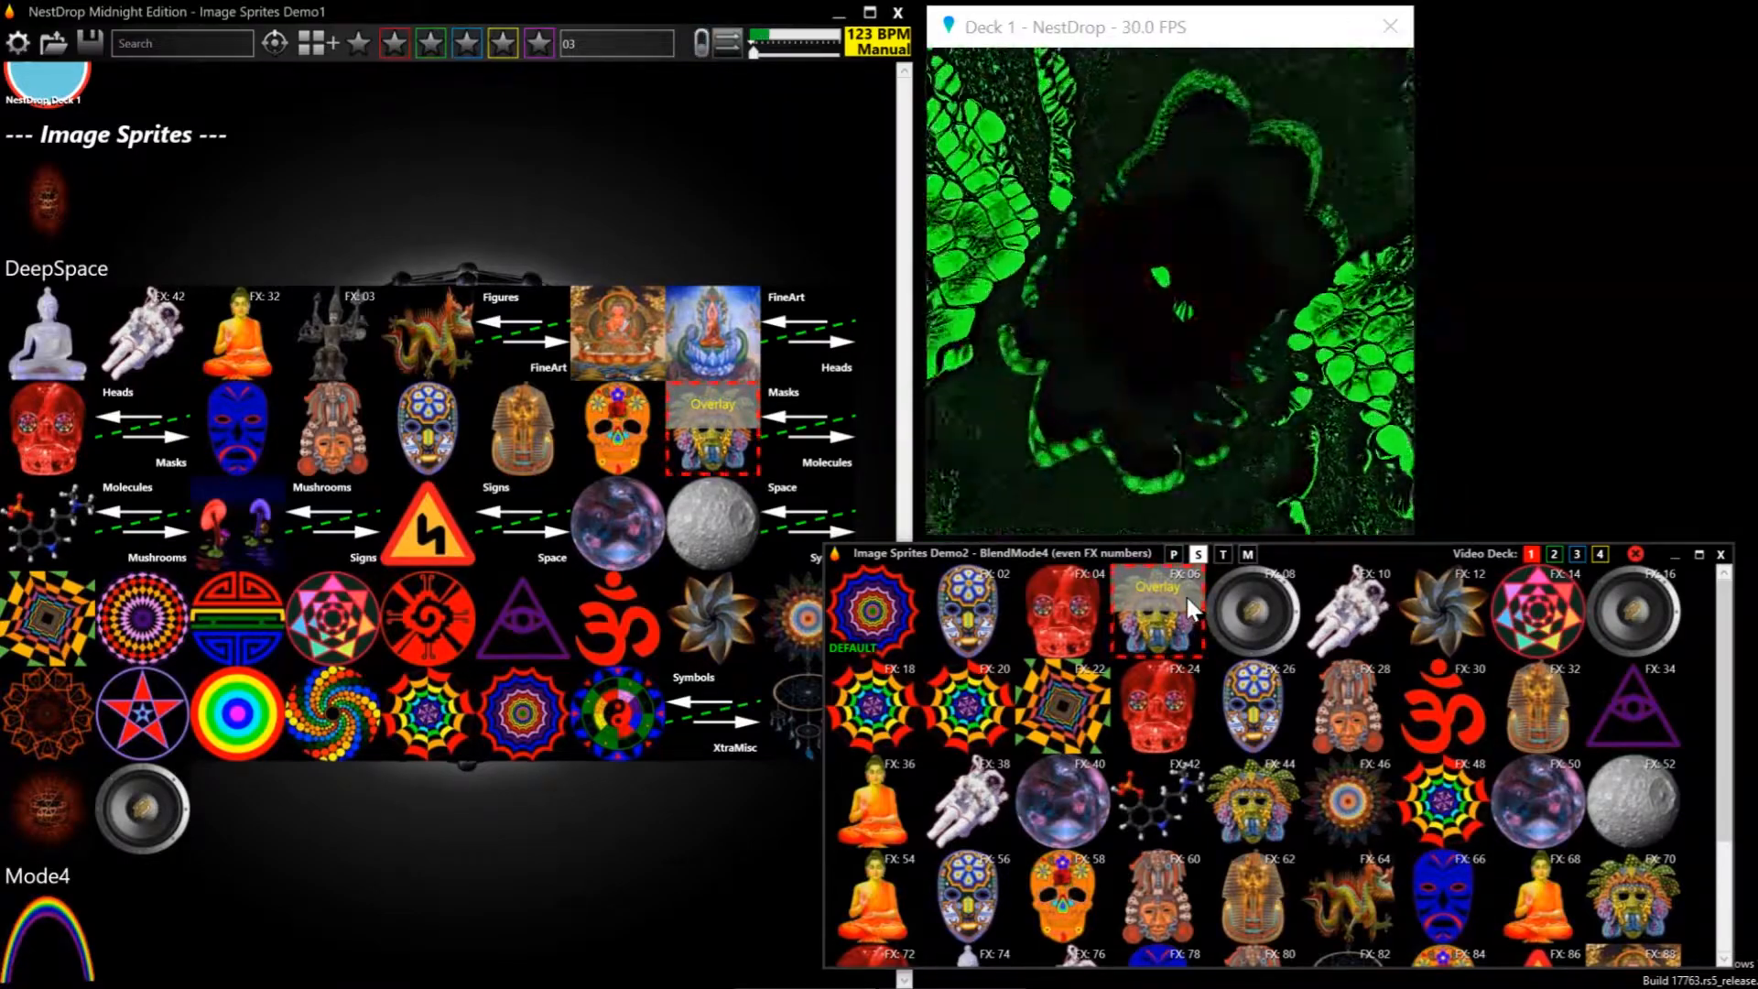
Step the queued serpent mask sprite's FX number up to 16
{"action": "scroll", "coordinate": [1186, 599], "scroll_direction": "up", "scroll_amount": 1}
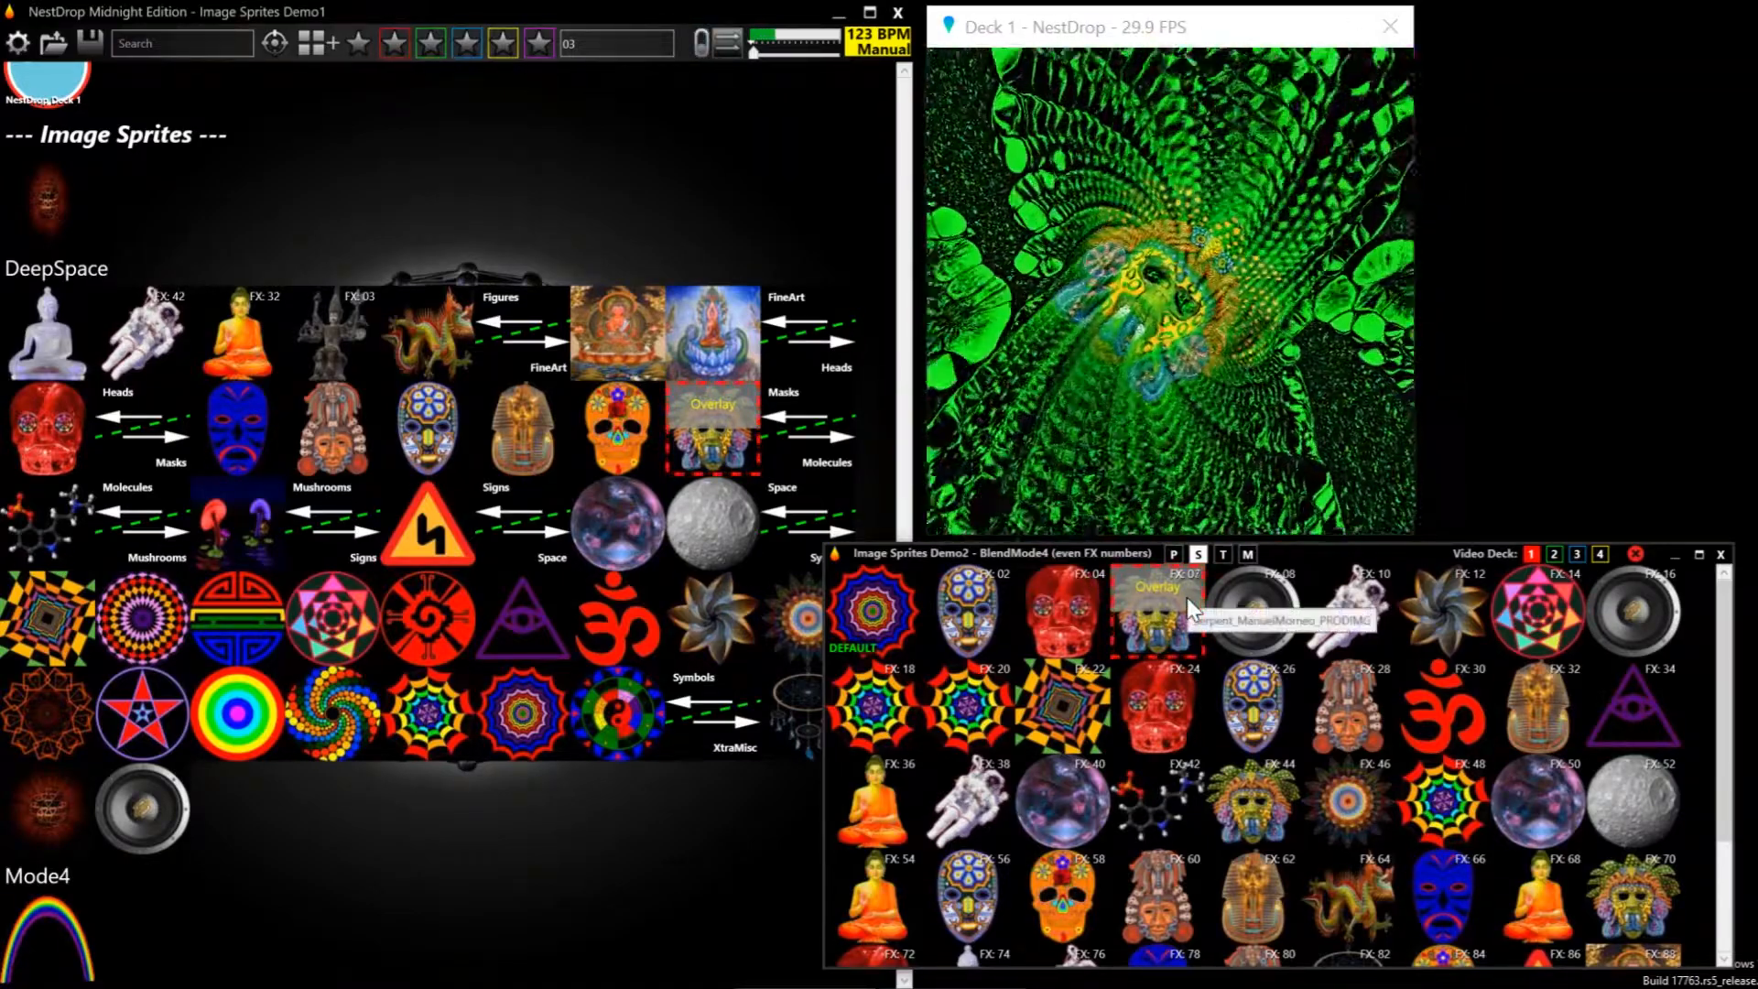
{"action": "scroll", "coordinate": [1187, 597], "scroll_direction": "up", "scroll_amount": 7}
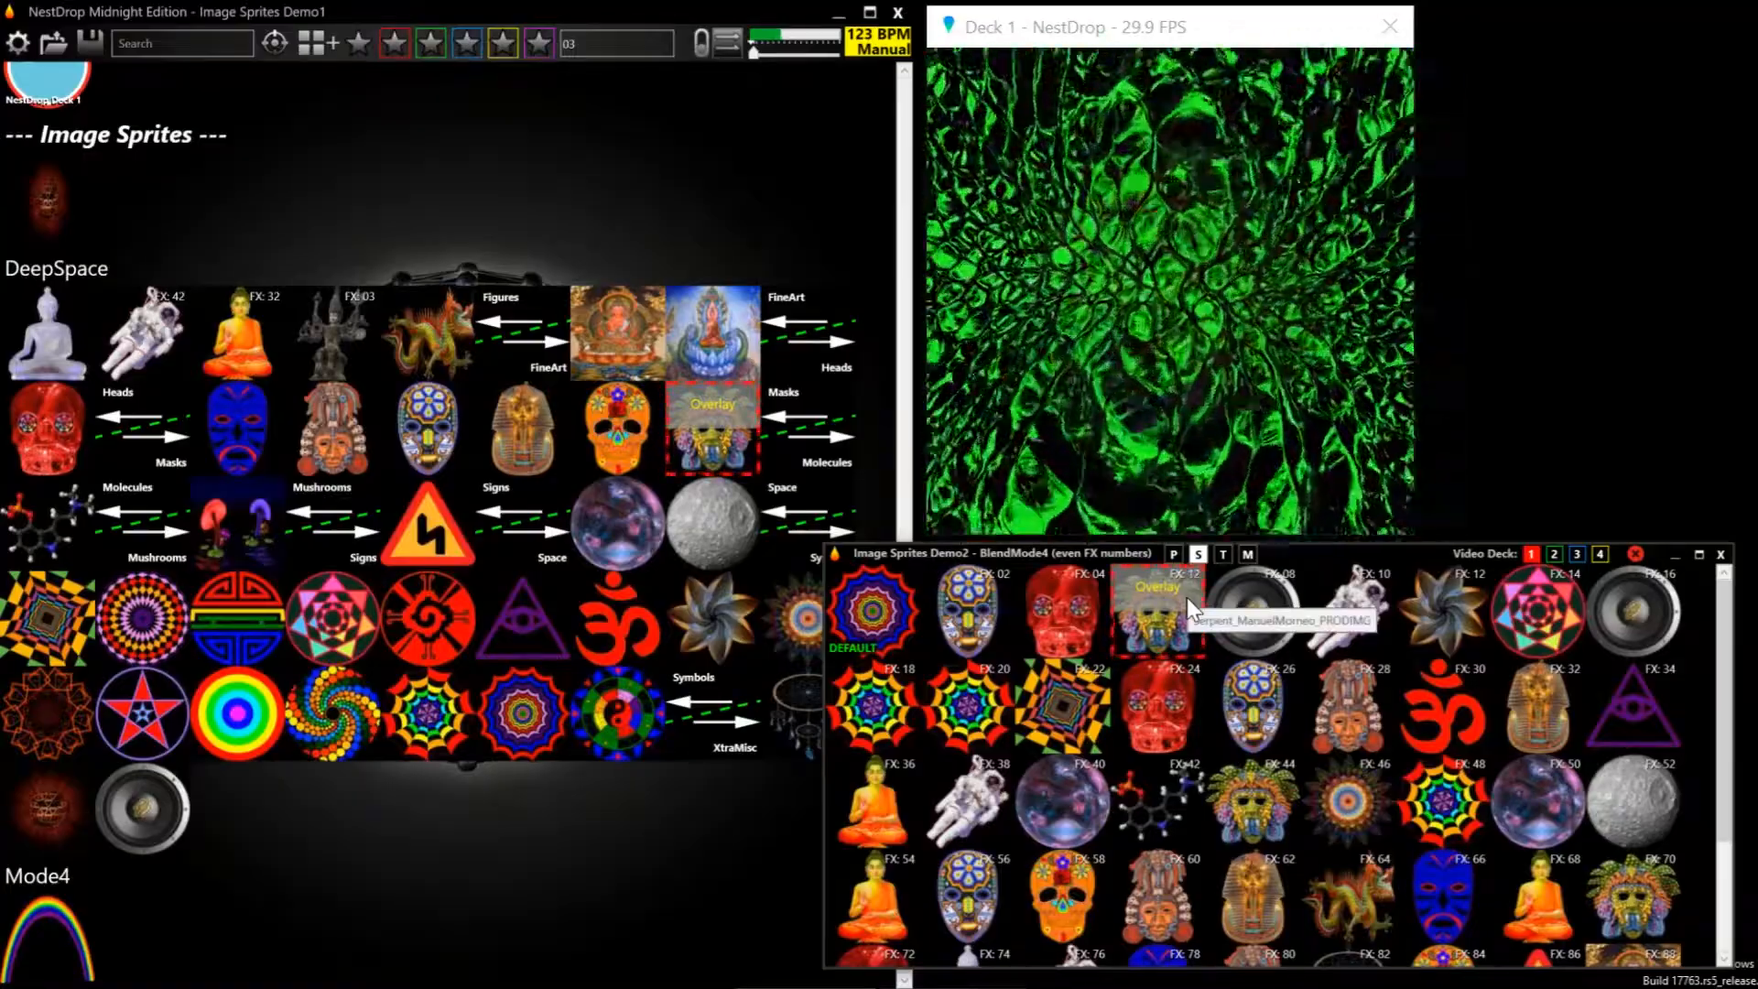
{"action": "scroll", "coordinate": [1186, 597], "scroll_direction": "up", "scroll_amount": 2}
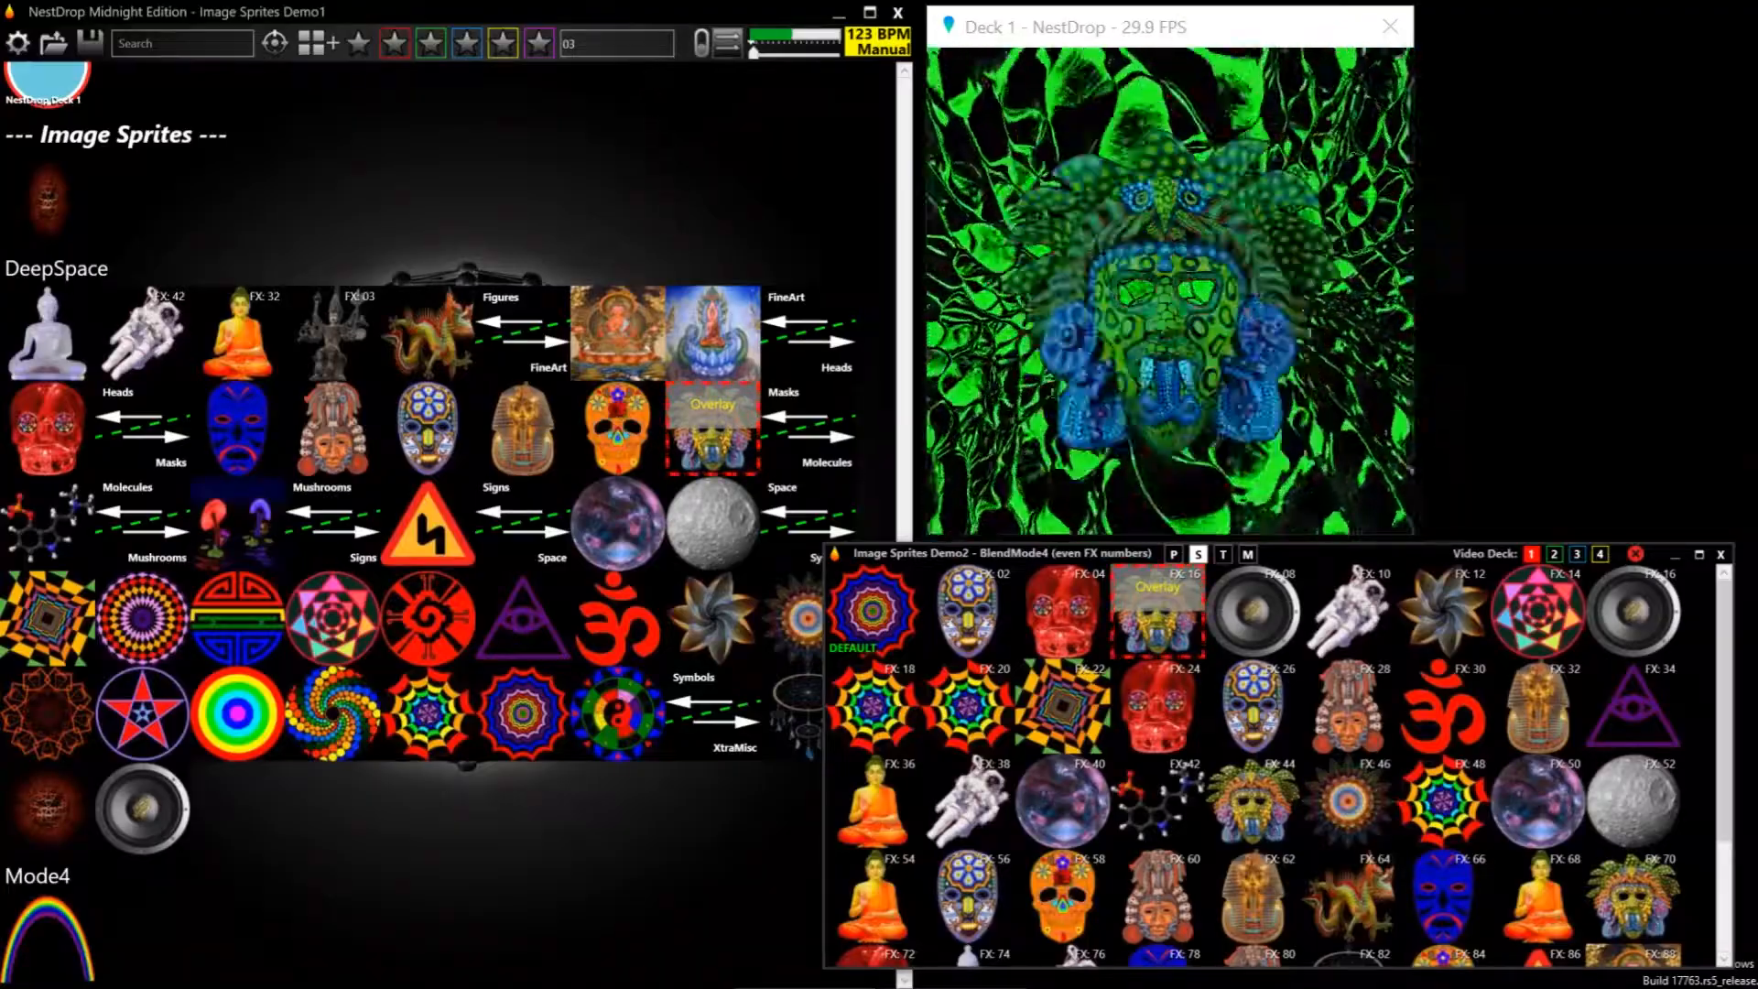
Assign FX 03 from the Hotkey field to the queued serpent mask and retrigger its overlay
{"action": "left_click_drag", "start_coordinate": [629, 44], "coordinate": [1171, 596]}
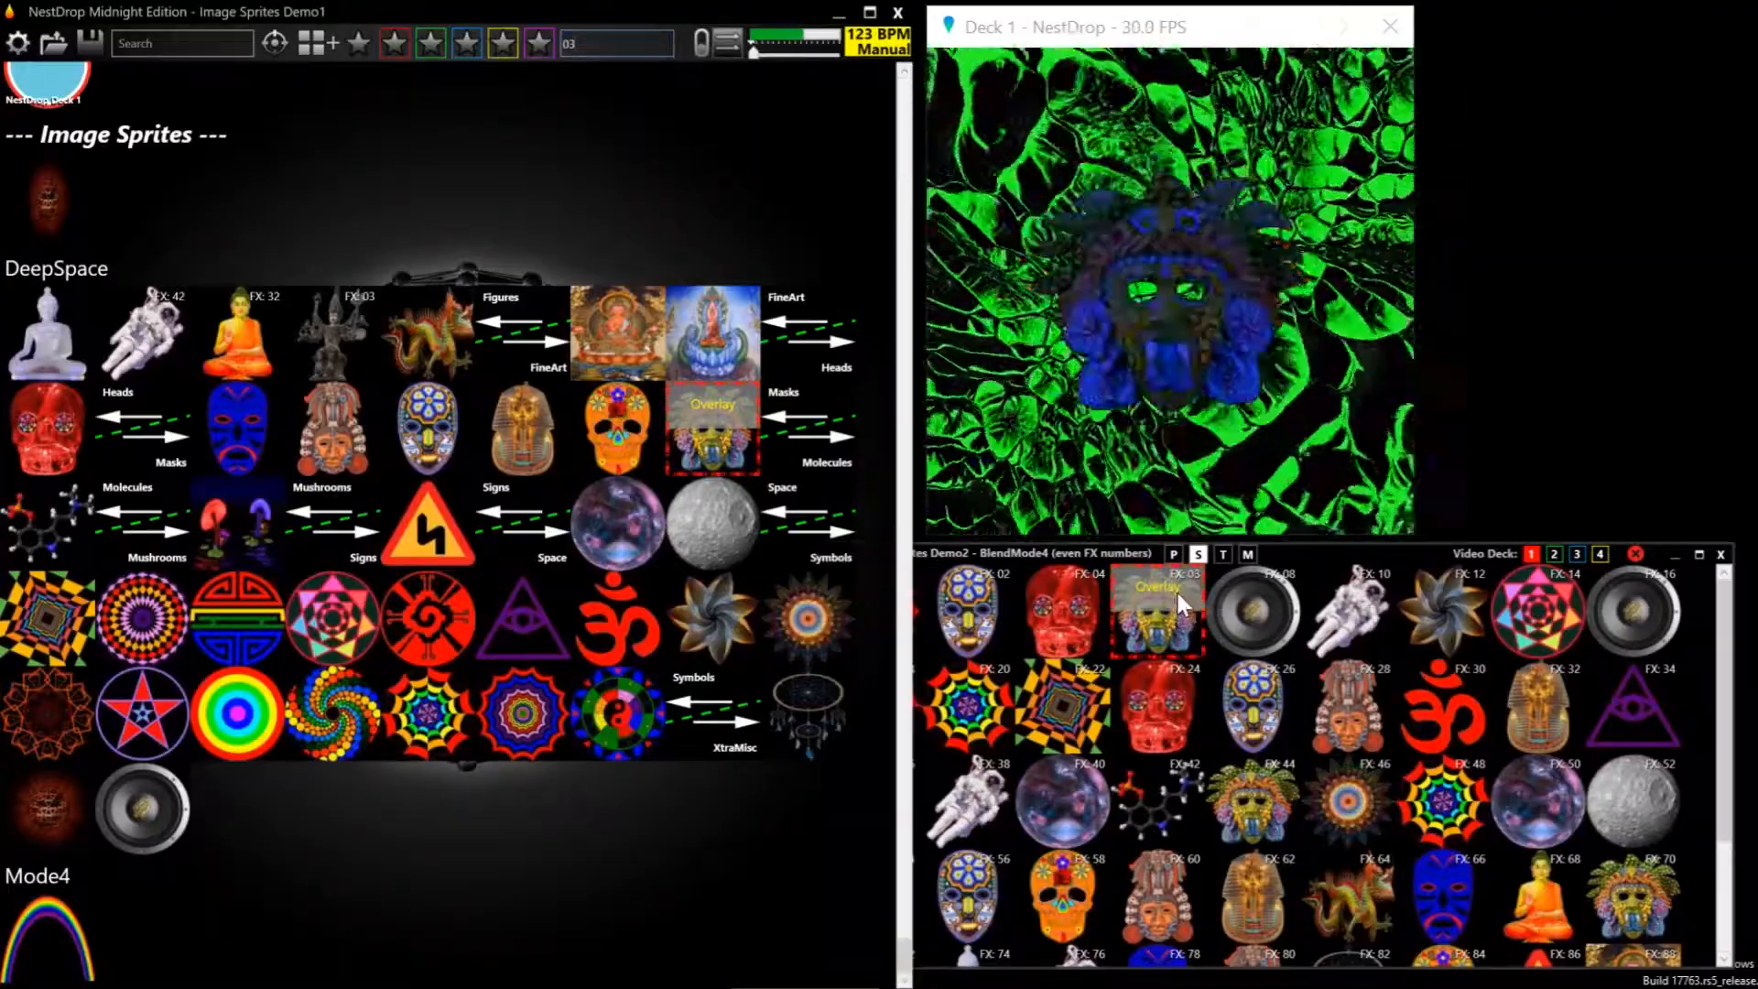
{"action": "left_click", "coordinate": [1183, 599]}
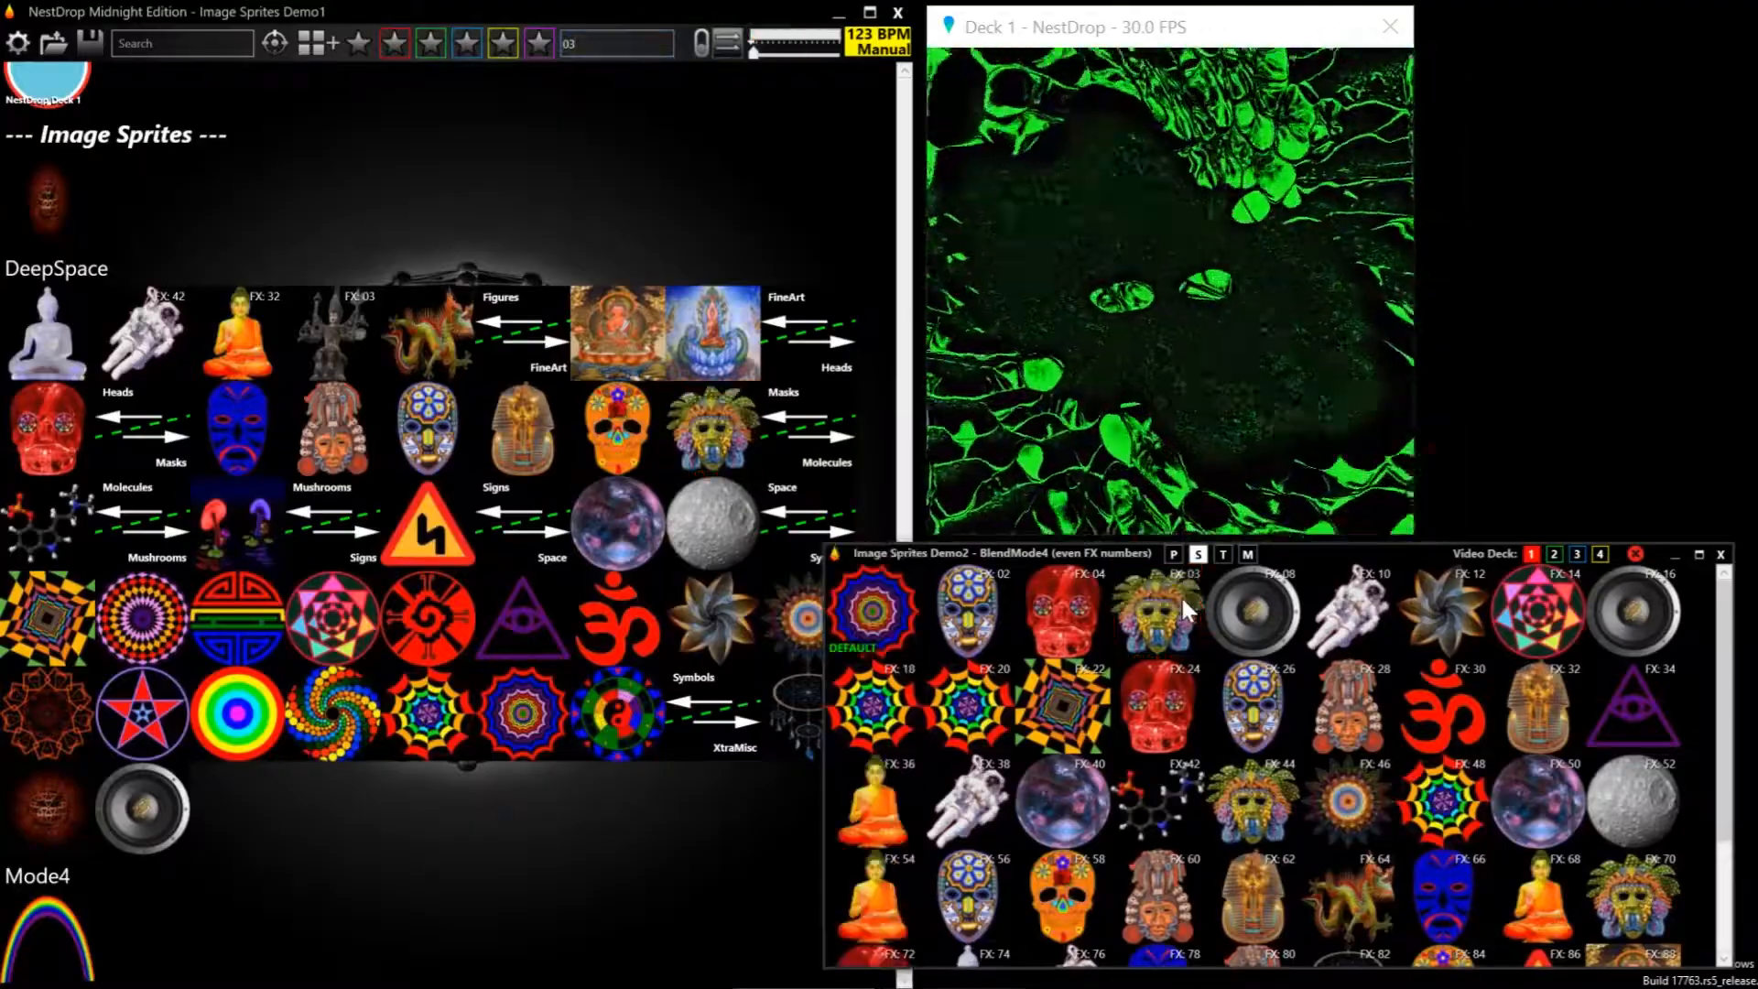
{"action": "left_click", "coordinate": [1183, 599]}
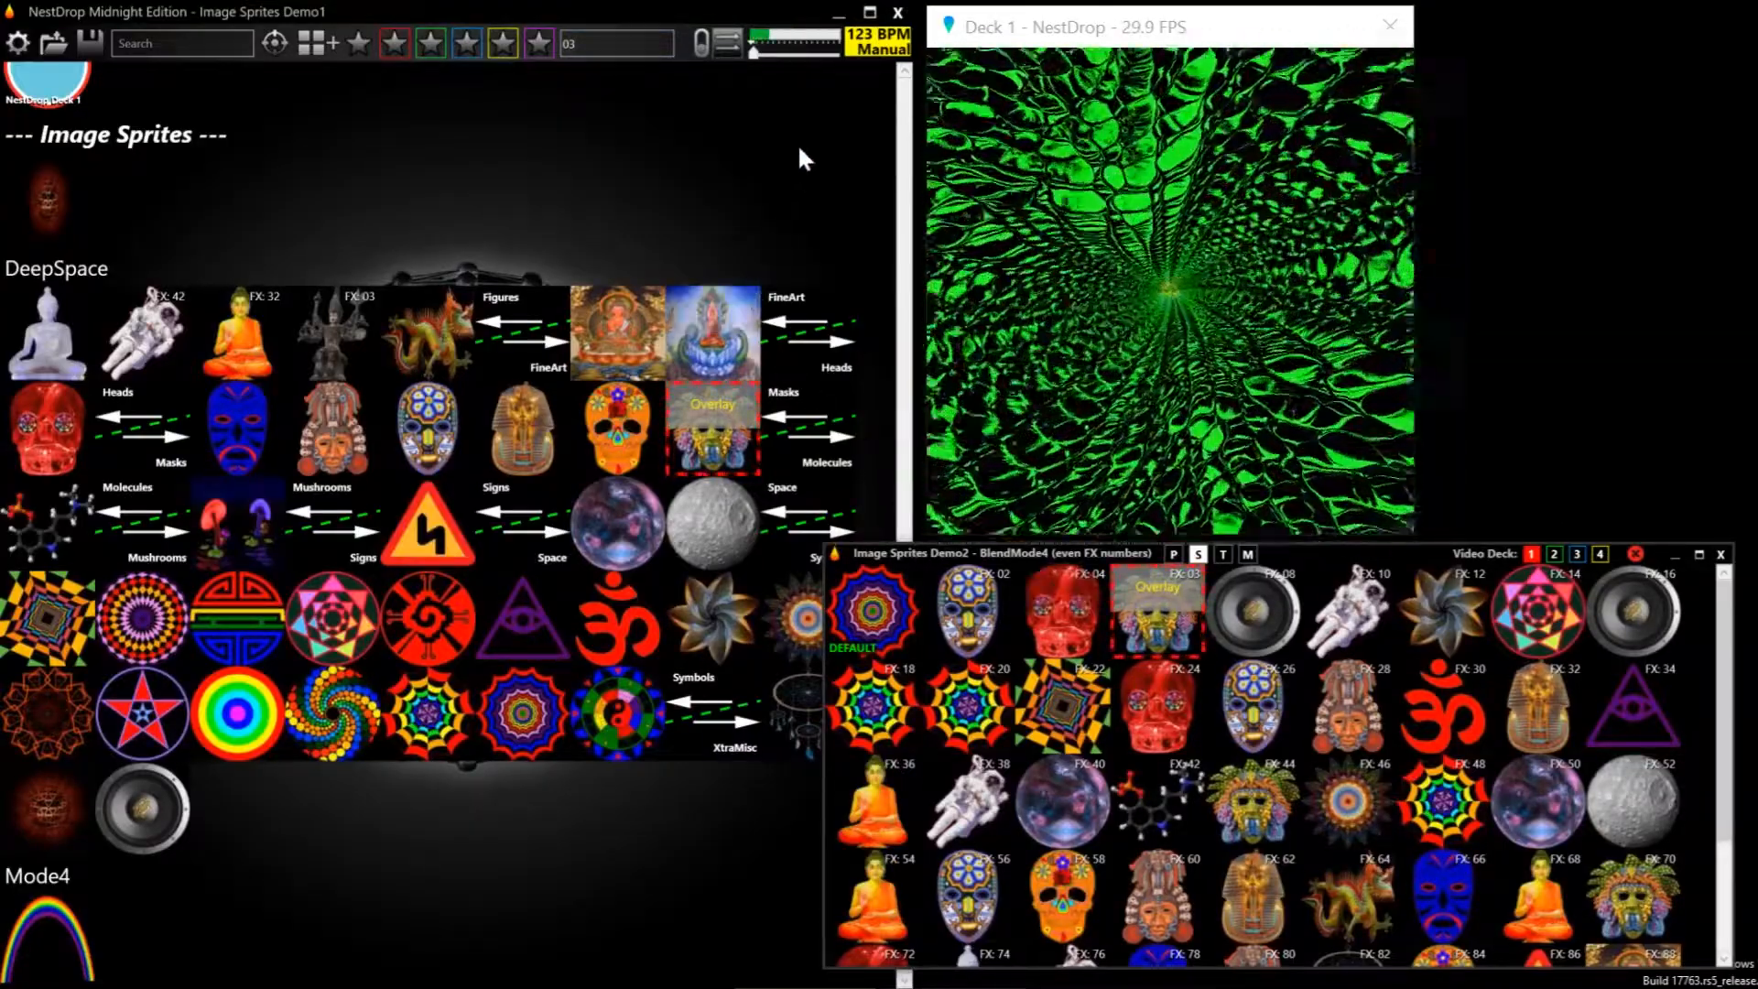
Enable auto-change and make the Image Sprites Demo2 queue the active one
{"action": "left_click", "coordinate": [699, 45]}
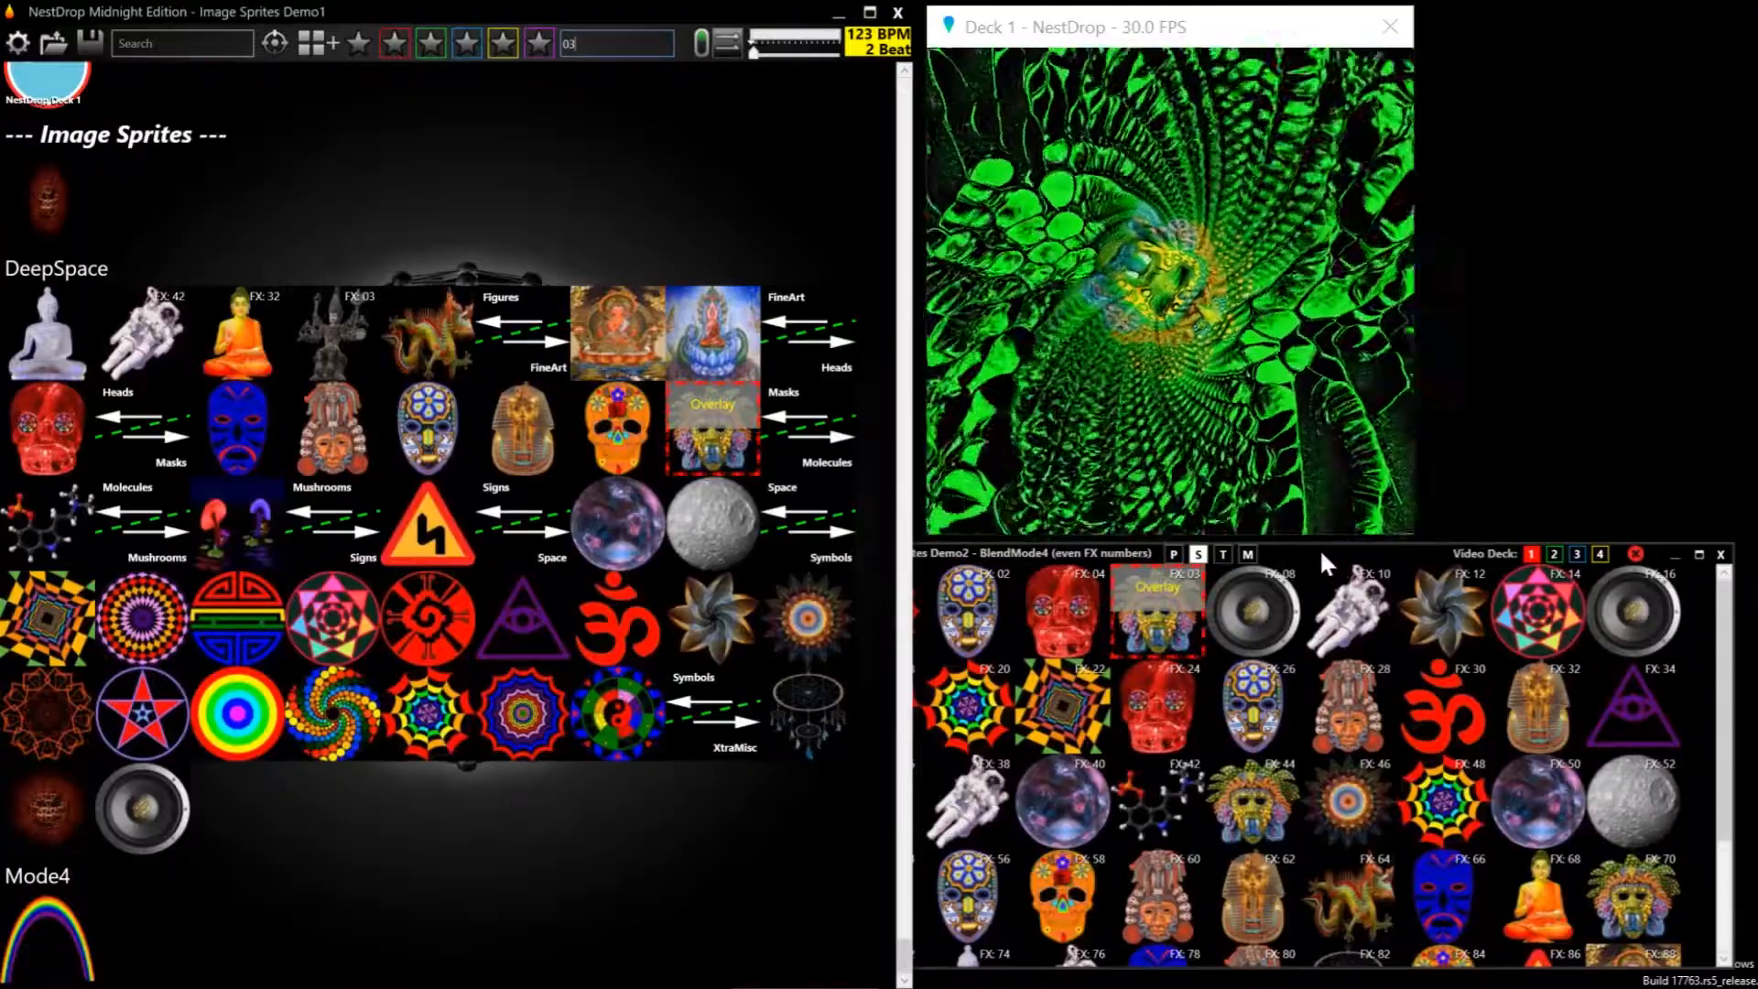
{"action": "left_click", "coordinate": [1320, 547]}
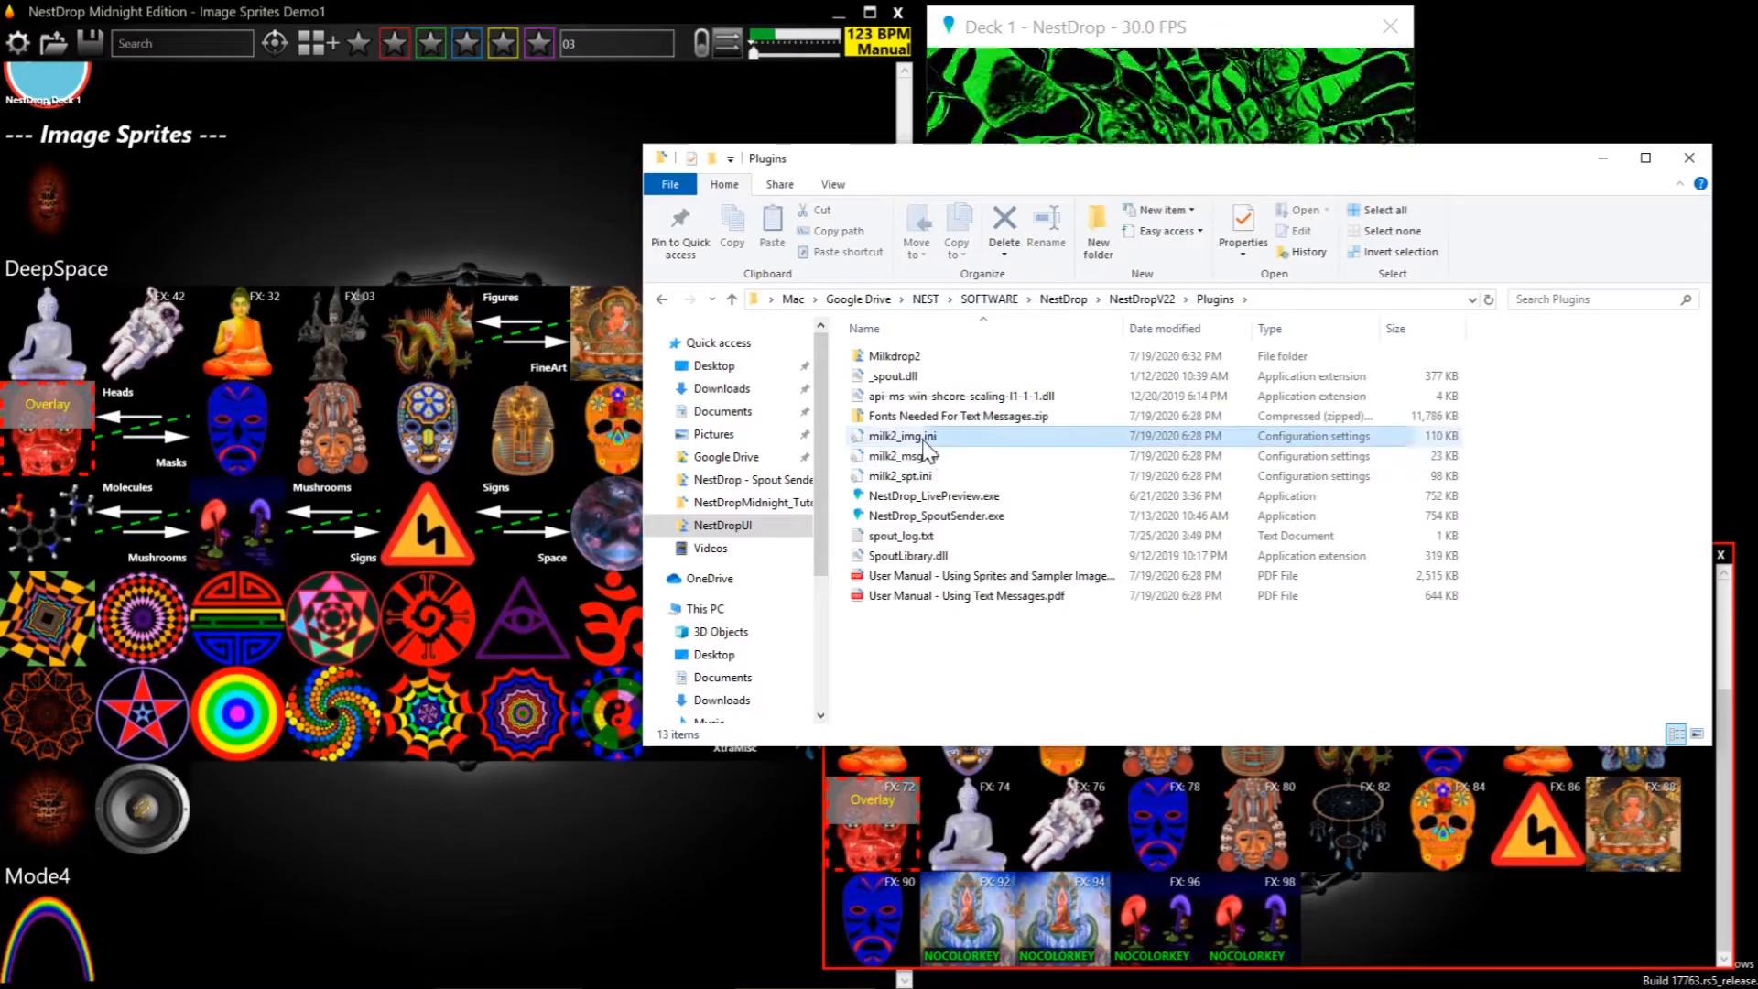
Open milk2_img.ini from the Plugins folder, examine the sprite definitions from [img02] to [img05], and close the file
{"action": "double_click", "coordinate": [970, 438]}
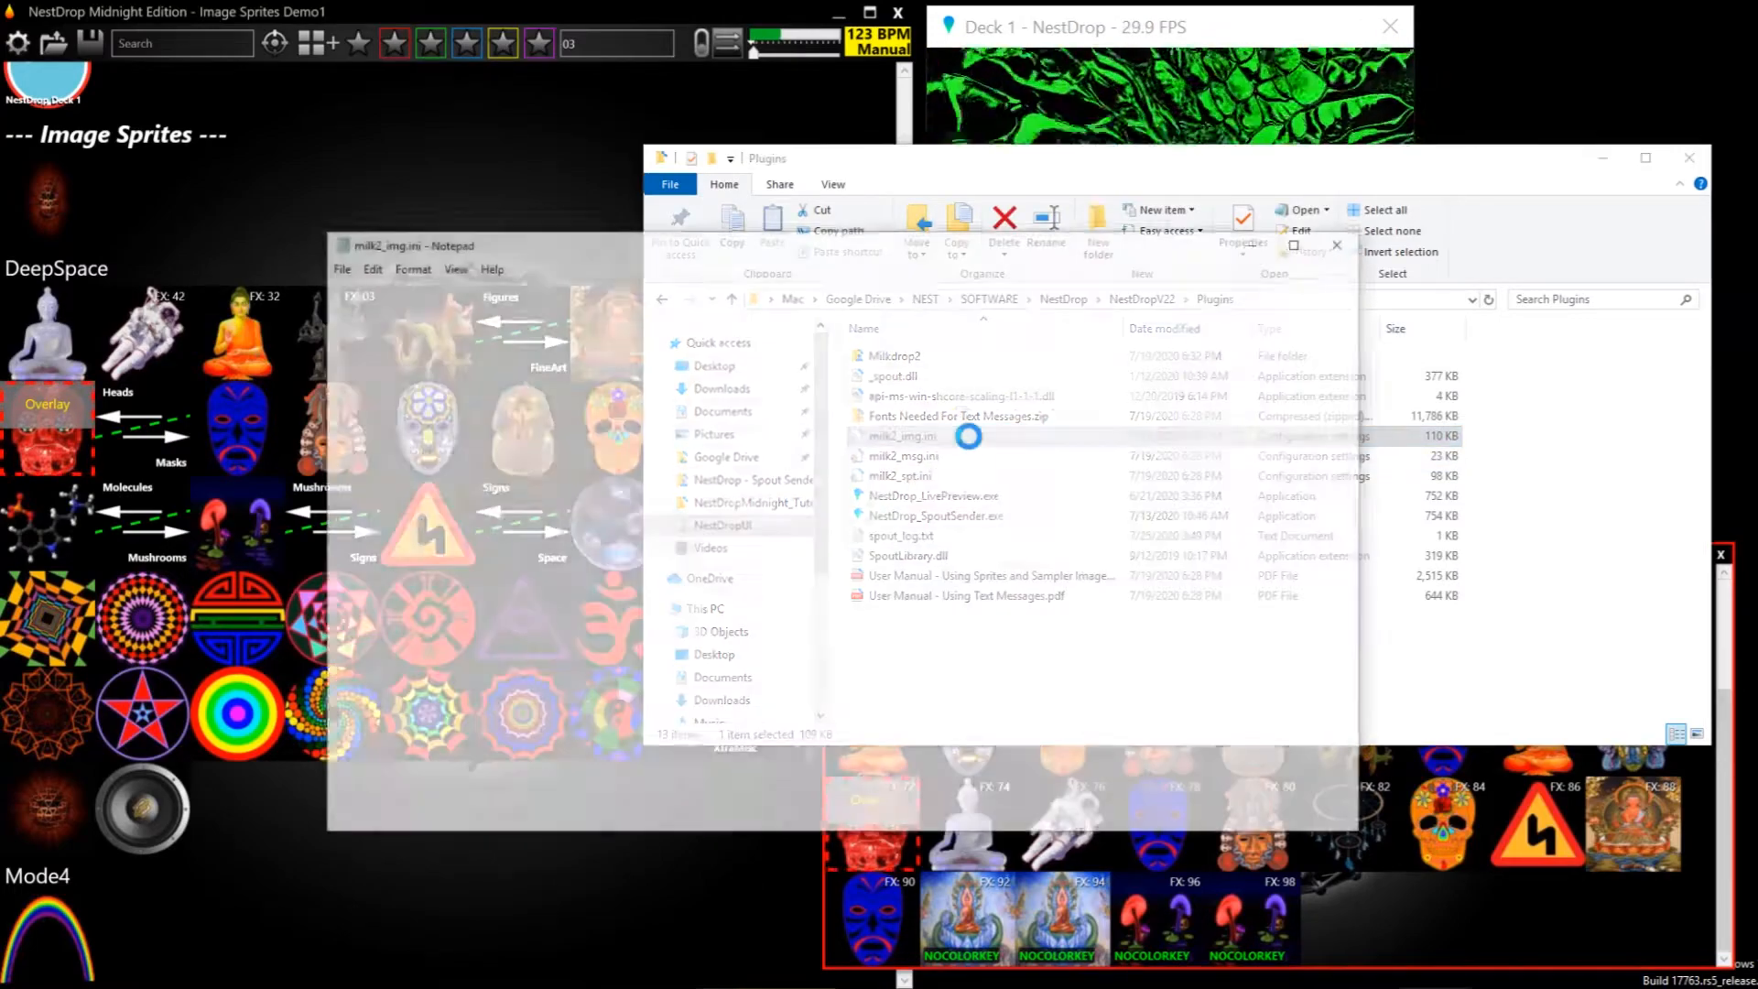
{"action": "scroll", "coordinate": [824, 549], "scroll_direction": "down", "scroll_amount": 15}
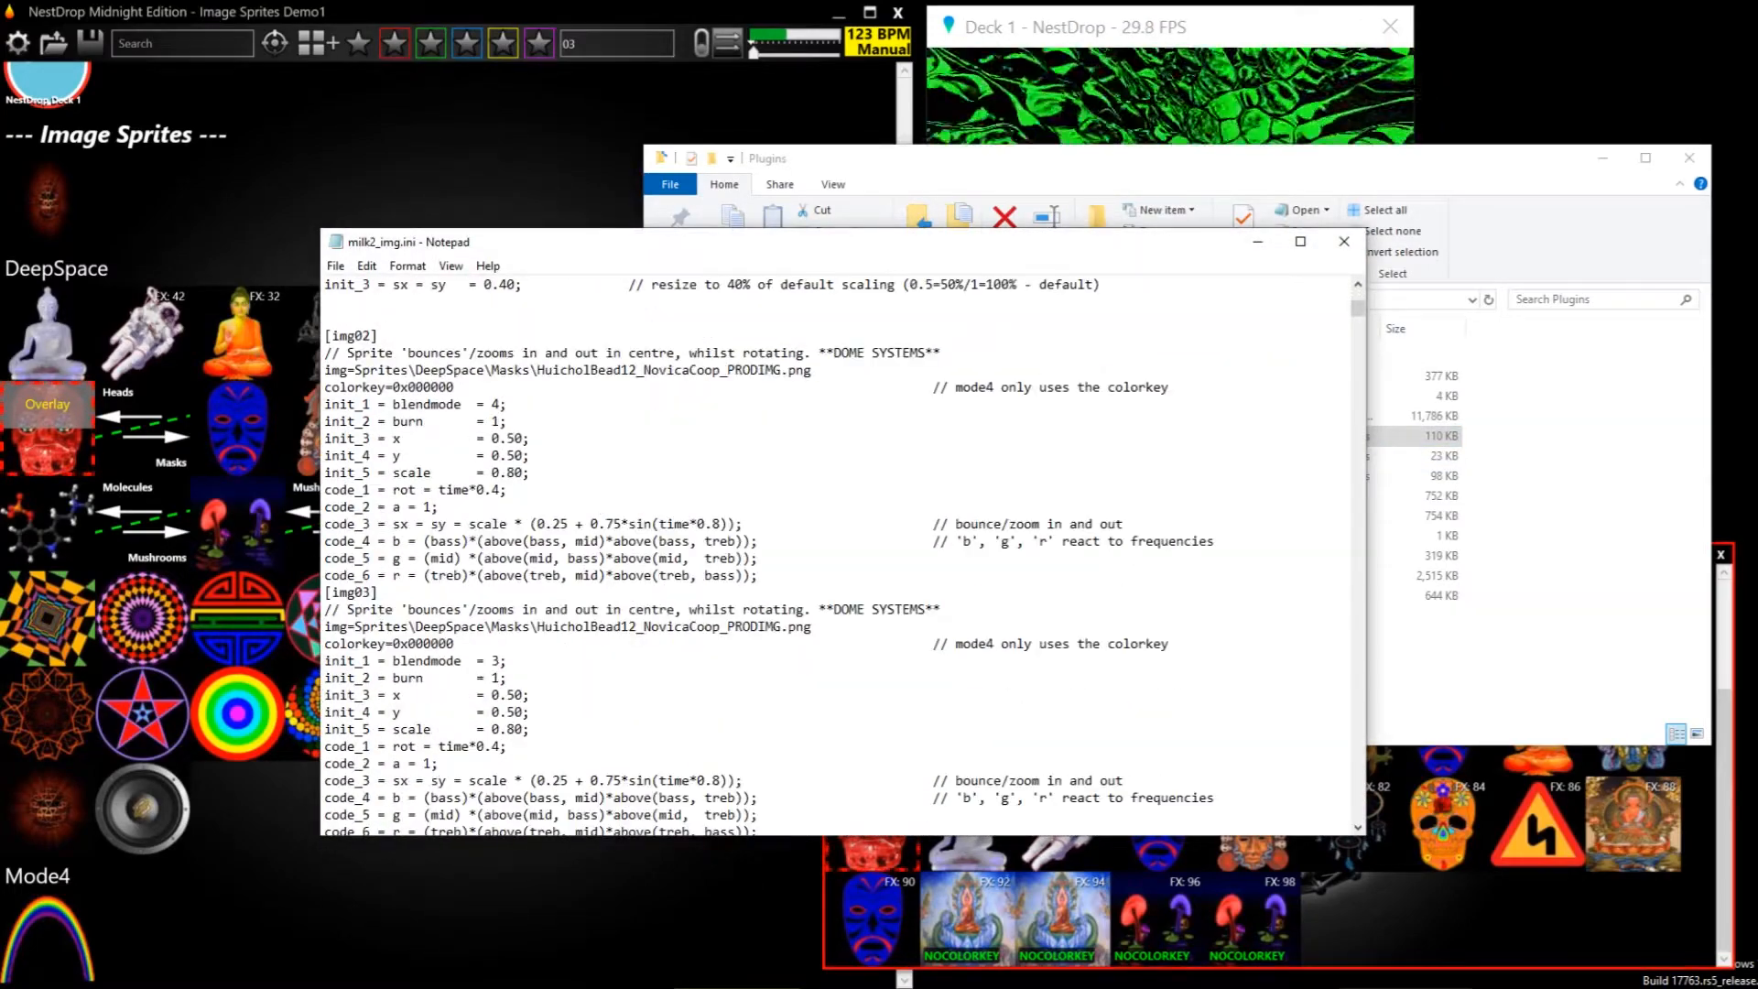
{"action": "scroll", "coordinate": [824, 550], "scroll_direction": "down", "scroll_amount": 3}
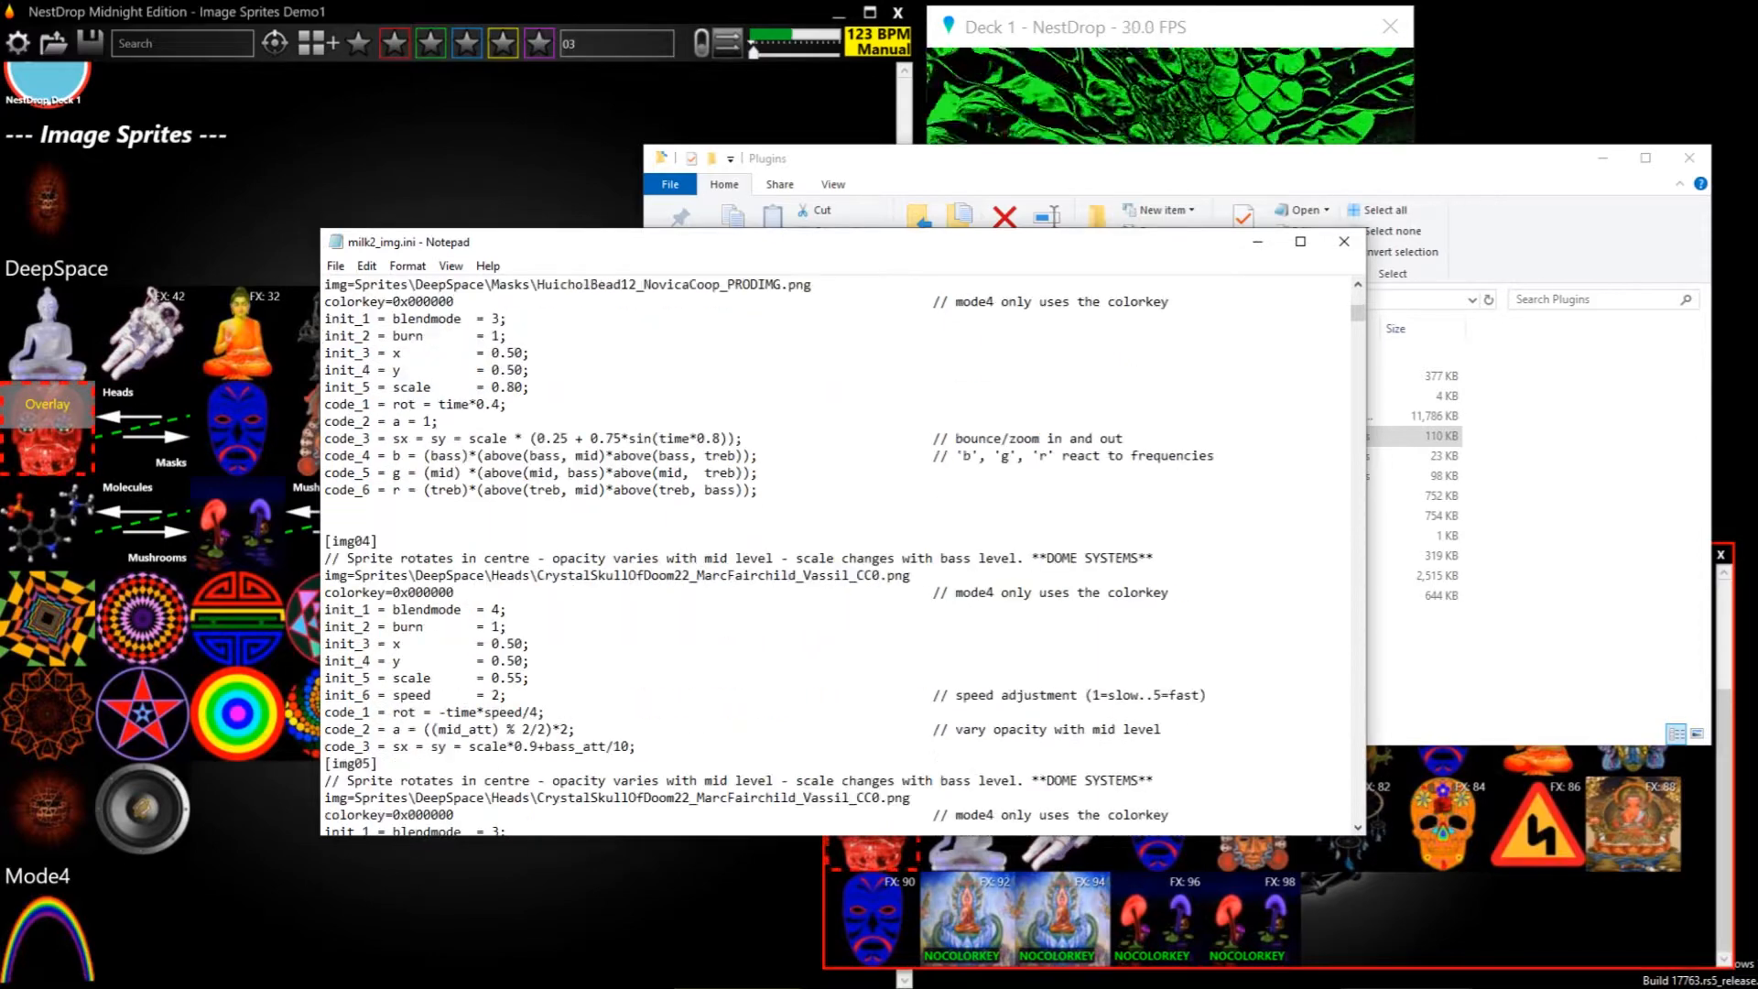
{"action": "left_click", "coordinate": [1343, 242]}
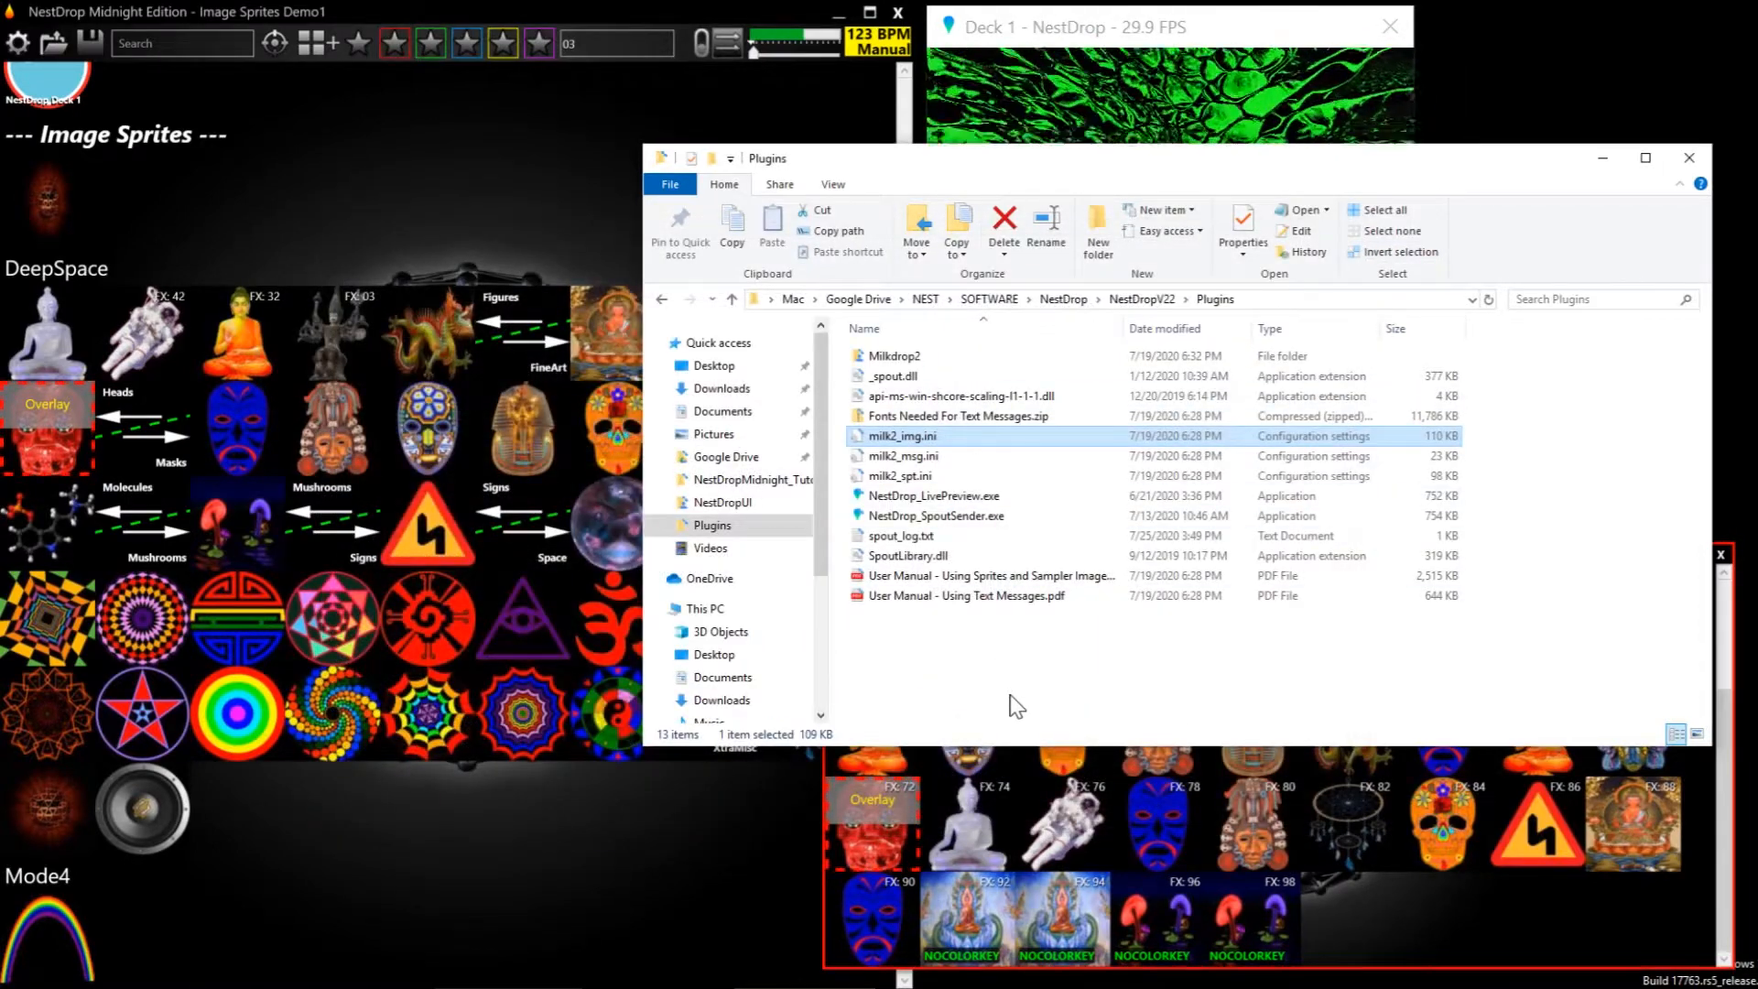
Return to the Image Sprites Demo2 queue and turn off auto-change
{"action": "left_click", "coordinate": [1320, 547]}
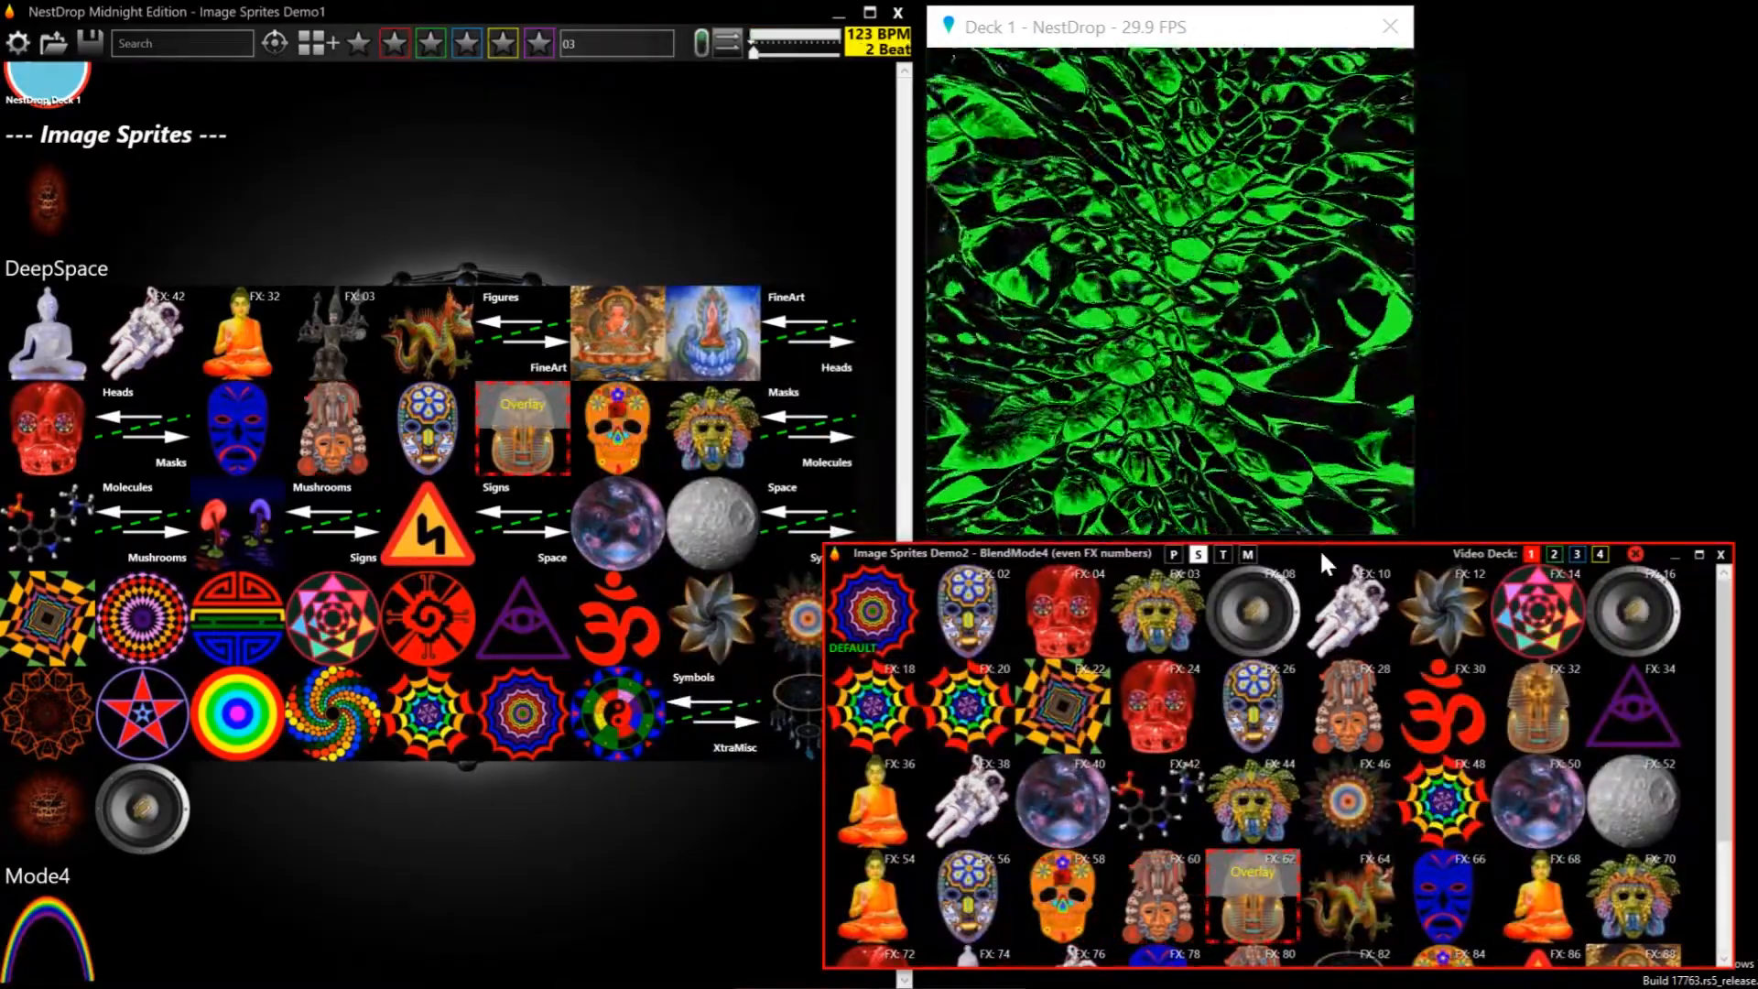
{"action": "left_click", "coordinate": [702, 42]}
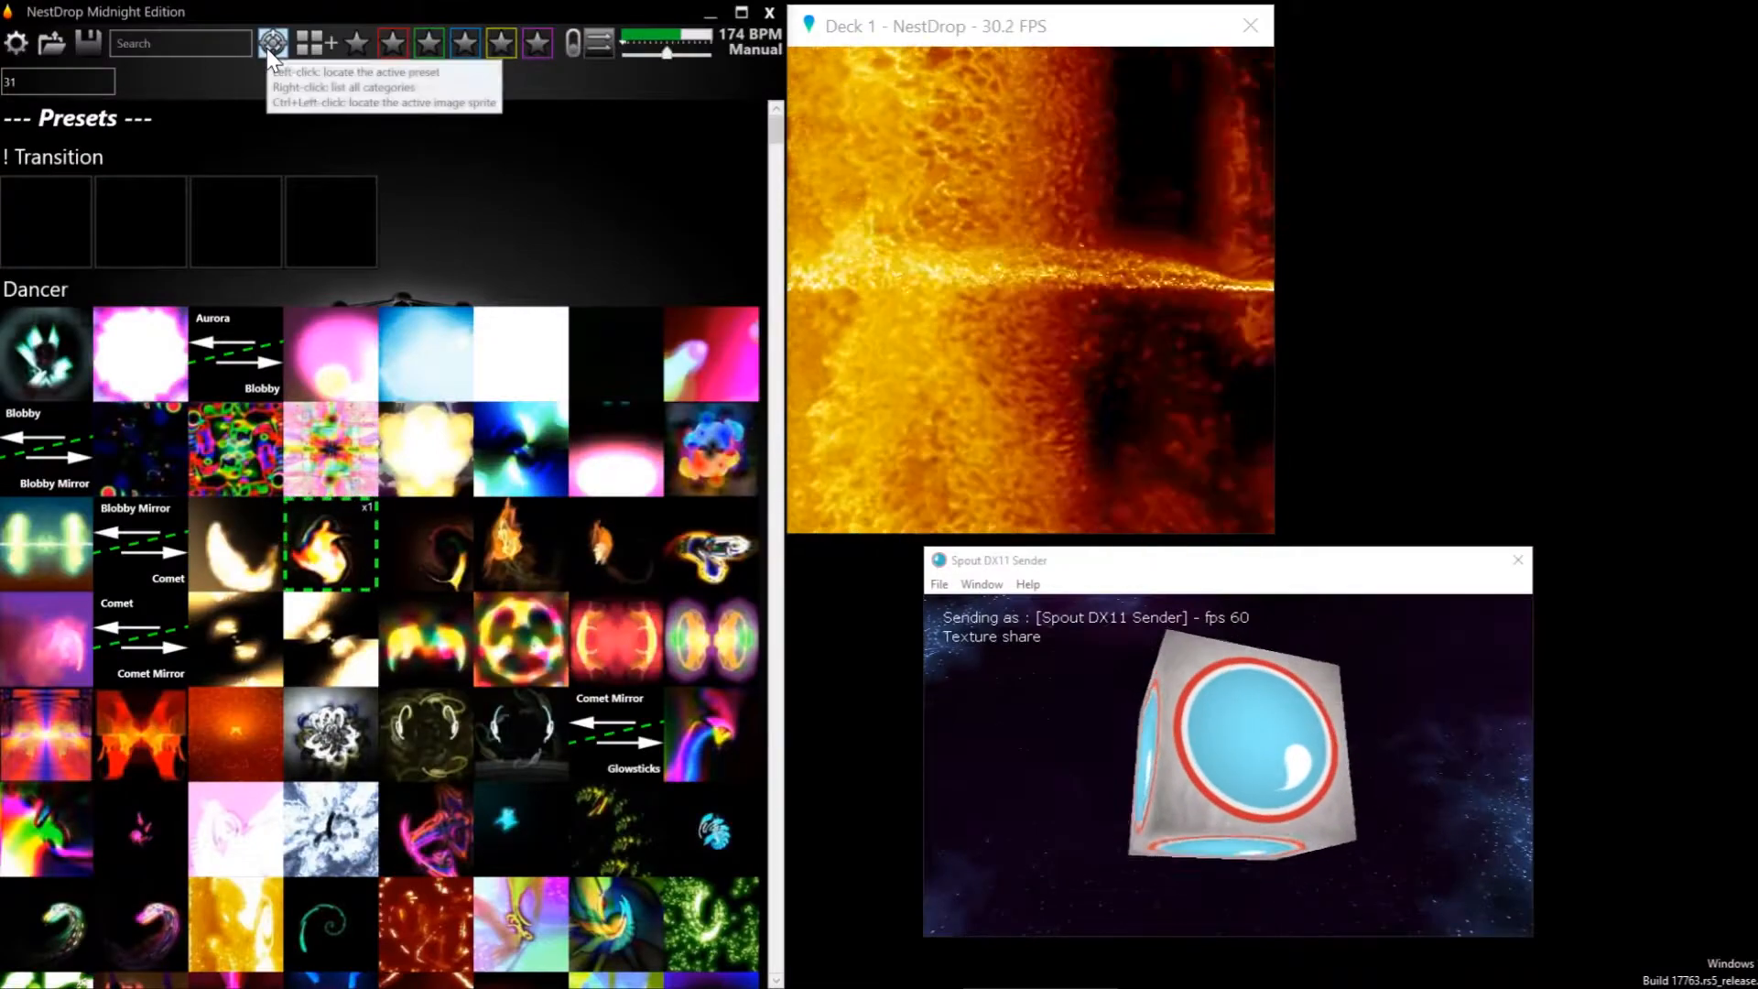
Go to the Spout Sprites section and toggle the Spout DX11 Sender sprite on and off in both overlay and nested modes
{"action": "left_click", "coordinate": [271, 43]}
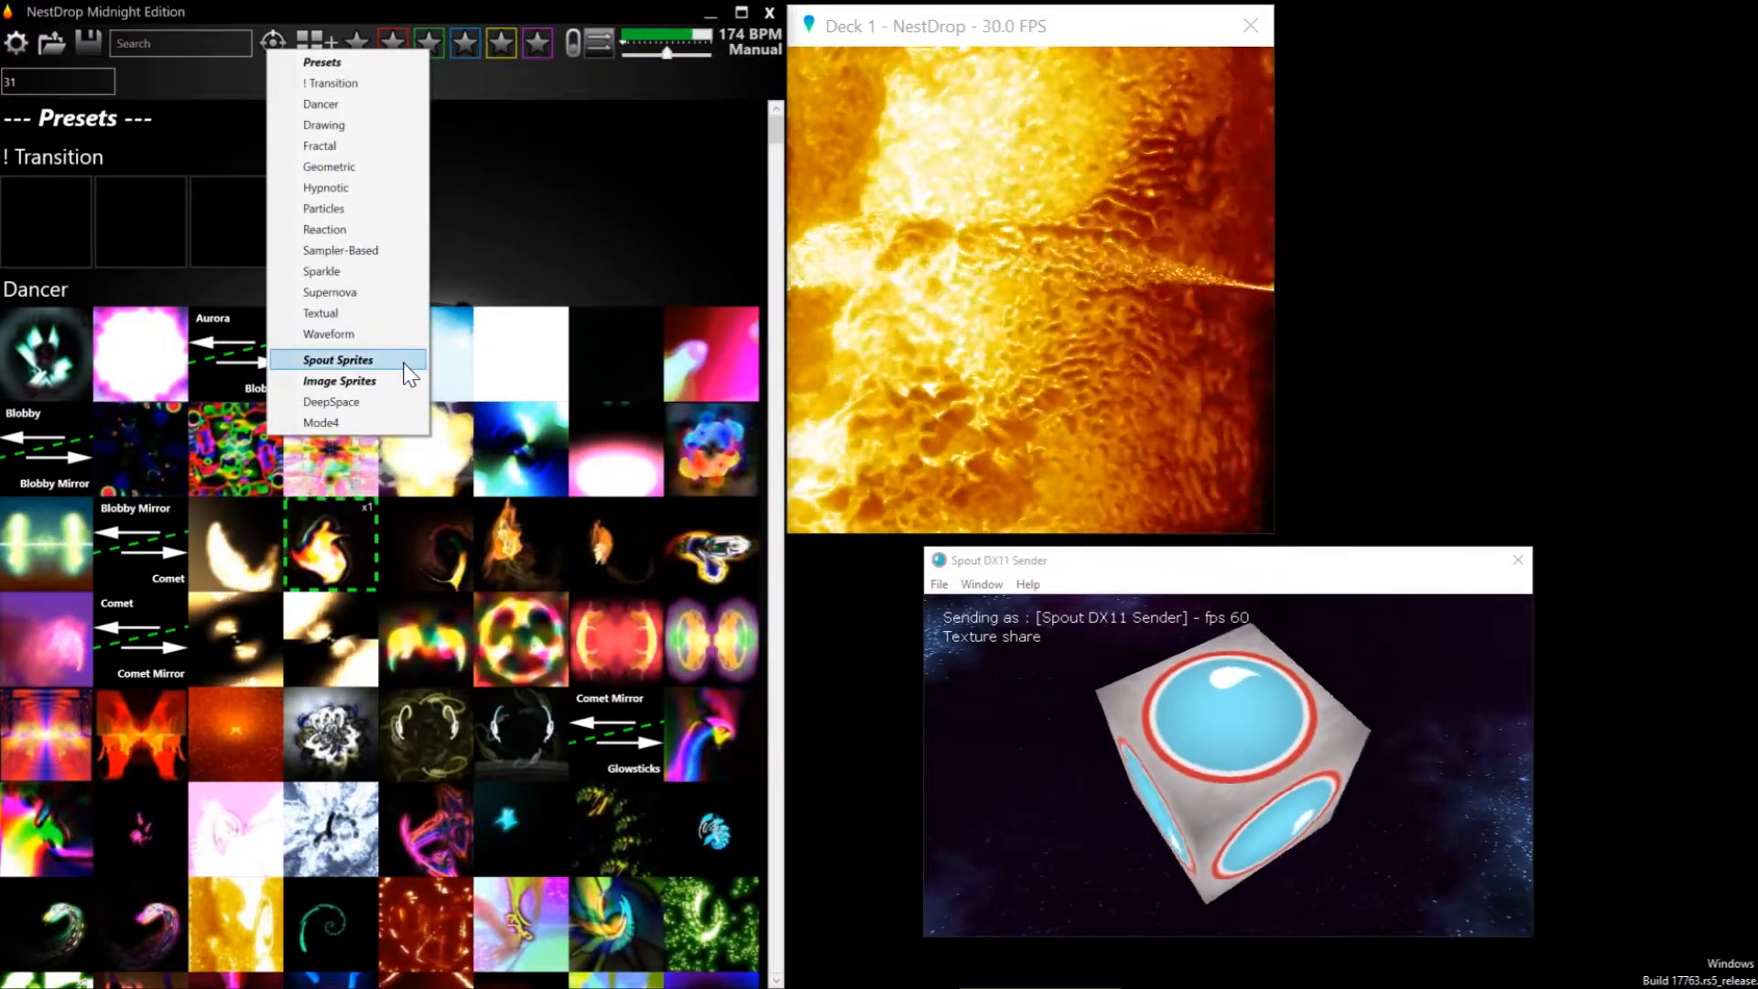
{"action": "left_click", "coordinate": [408, 365]}
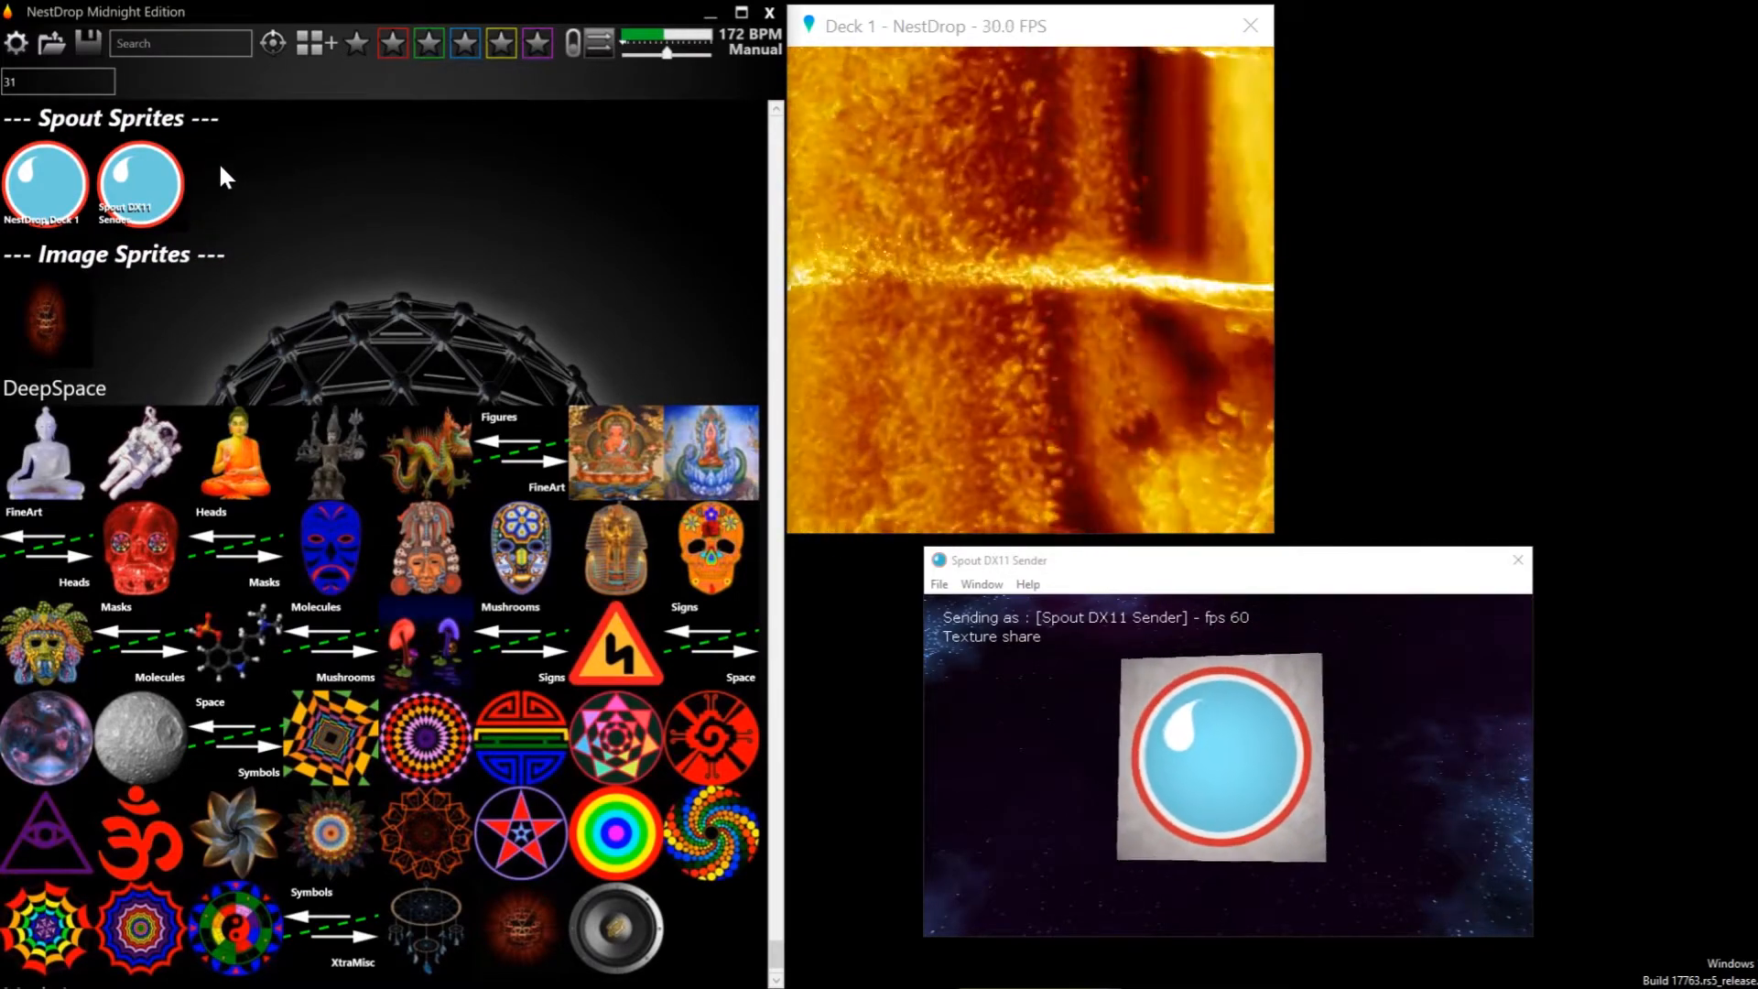
{"action": "left_click", "coordinate": [178, 163]}
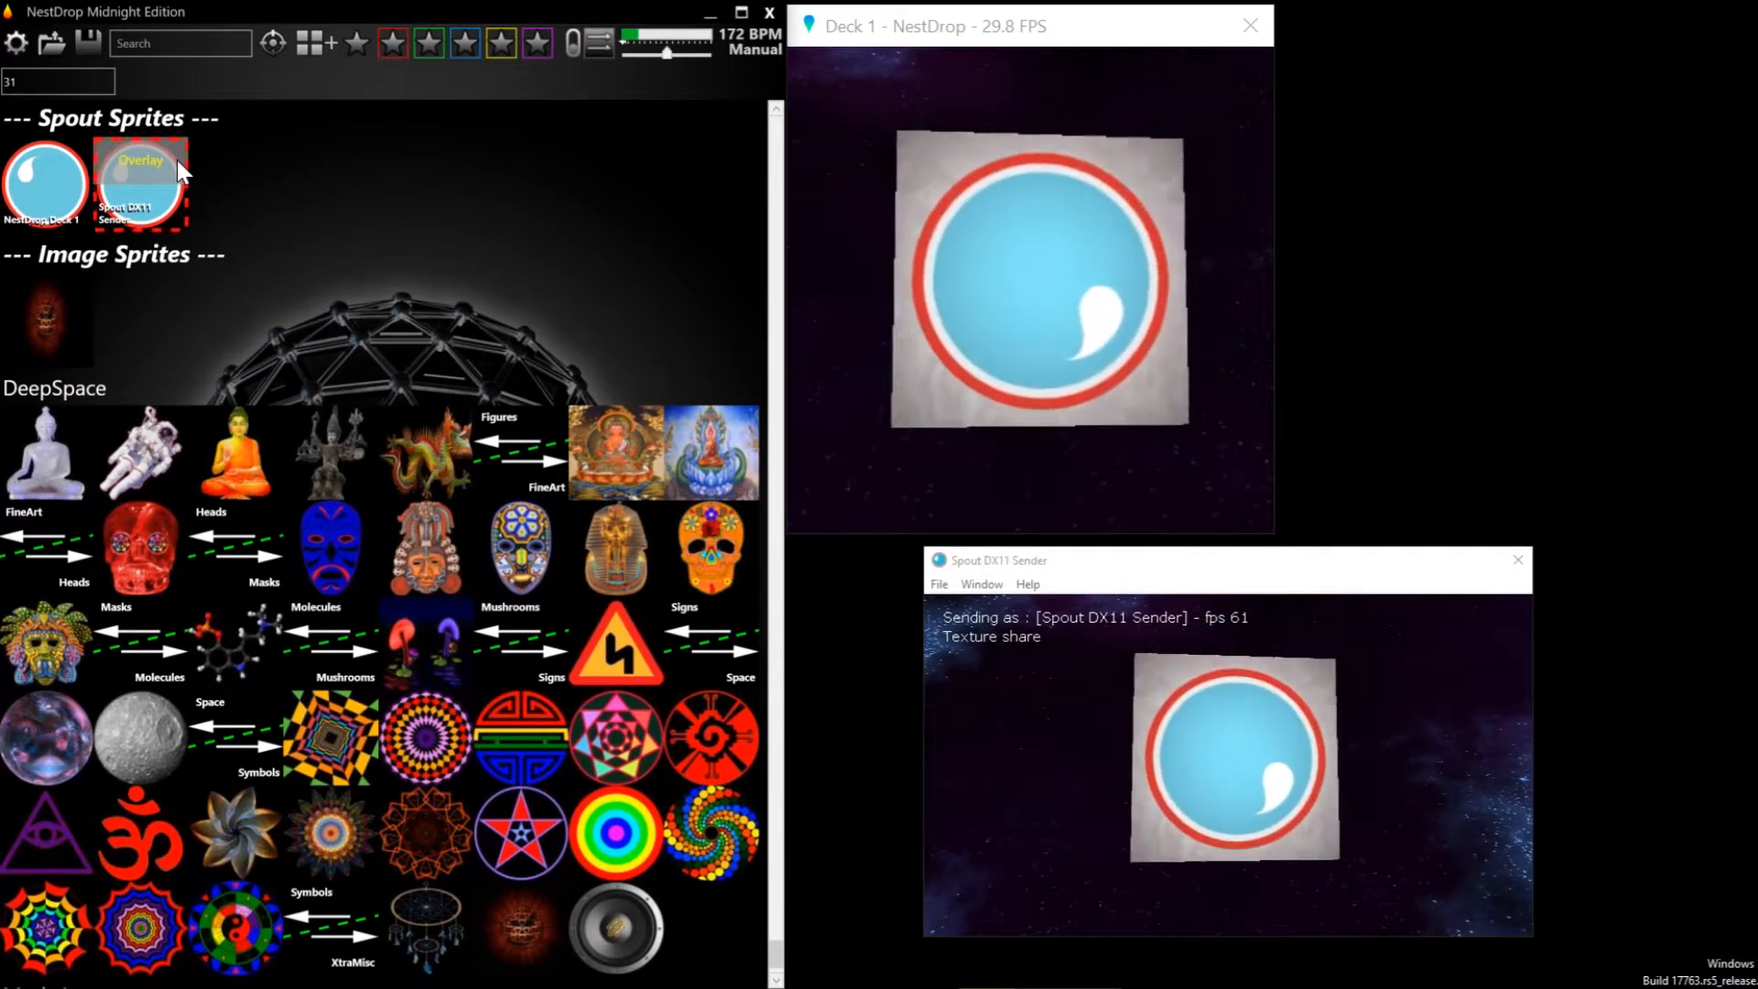
{"action": "left_click", "coordinate": [178, 161]}
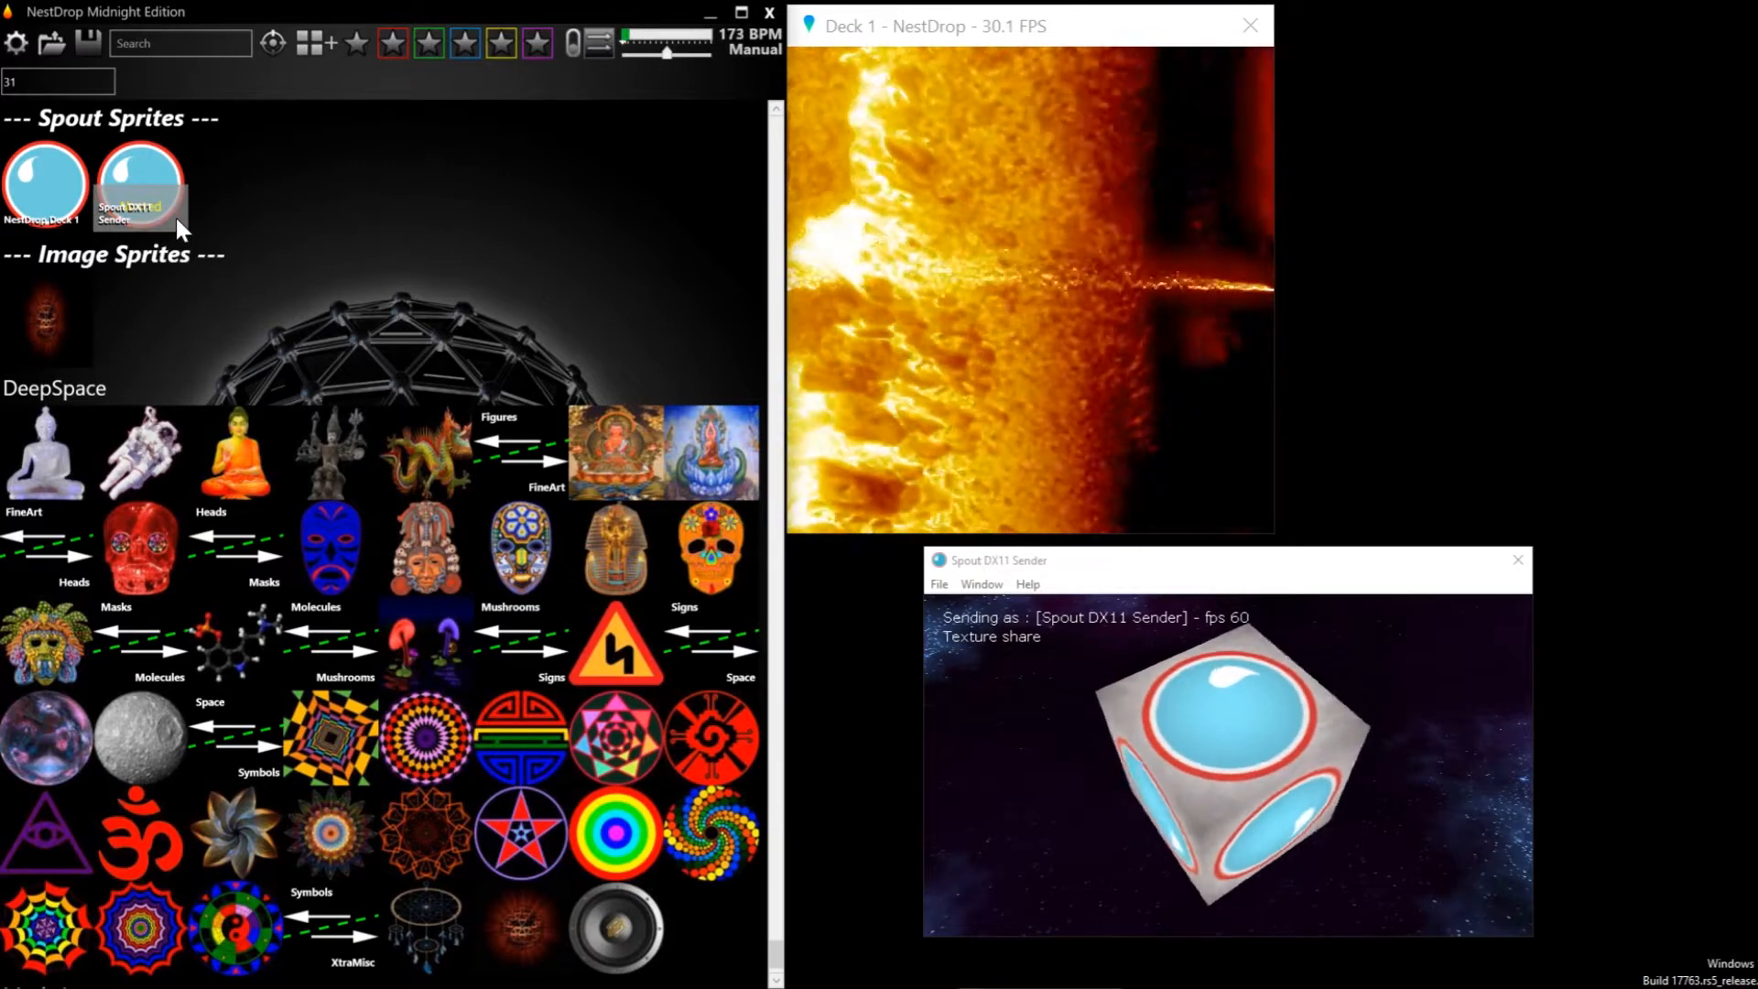
{"action": "left_click", "coordinate": [176, 219]}
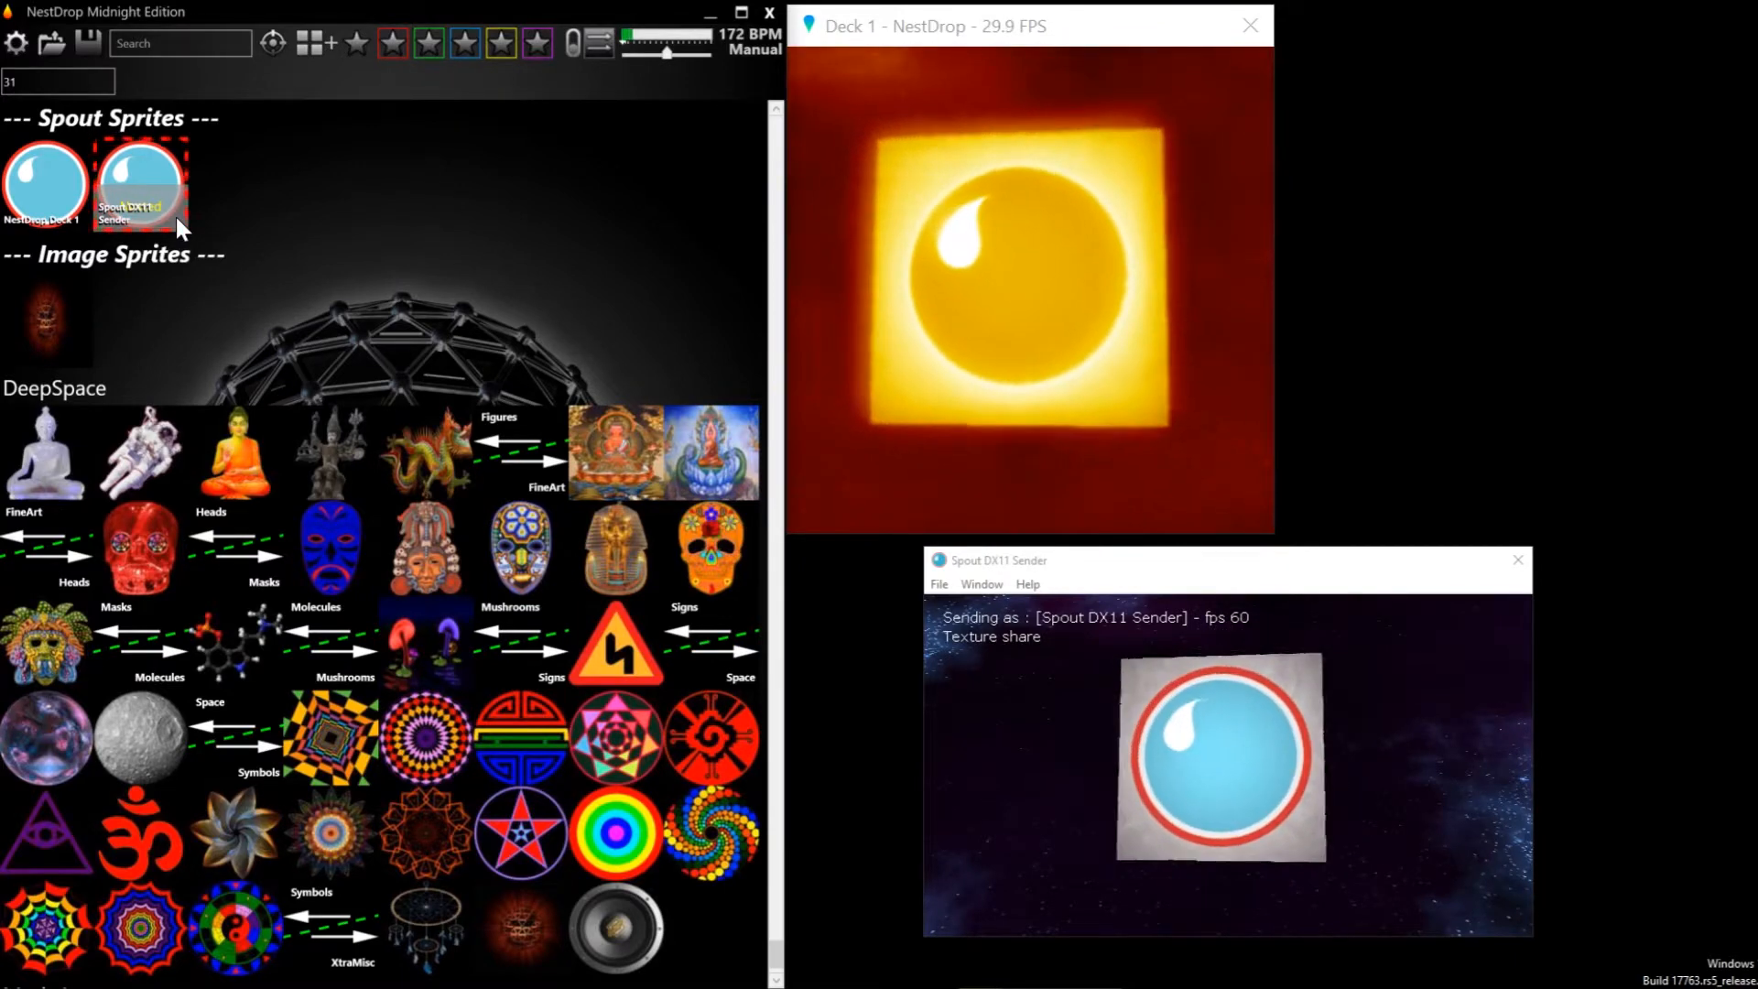
{"action": "left_click", "coordinate": [177, 219]}
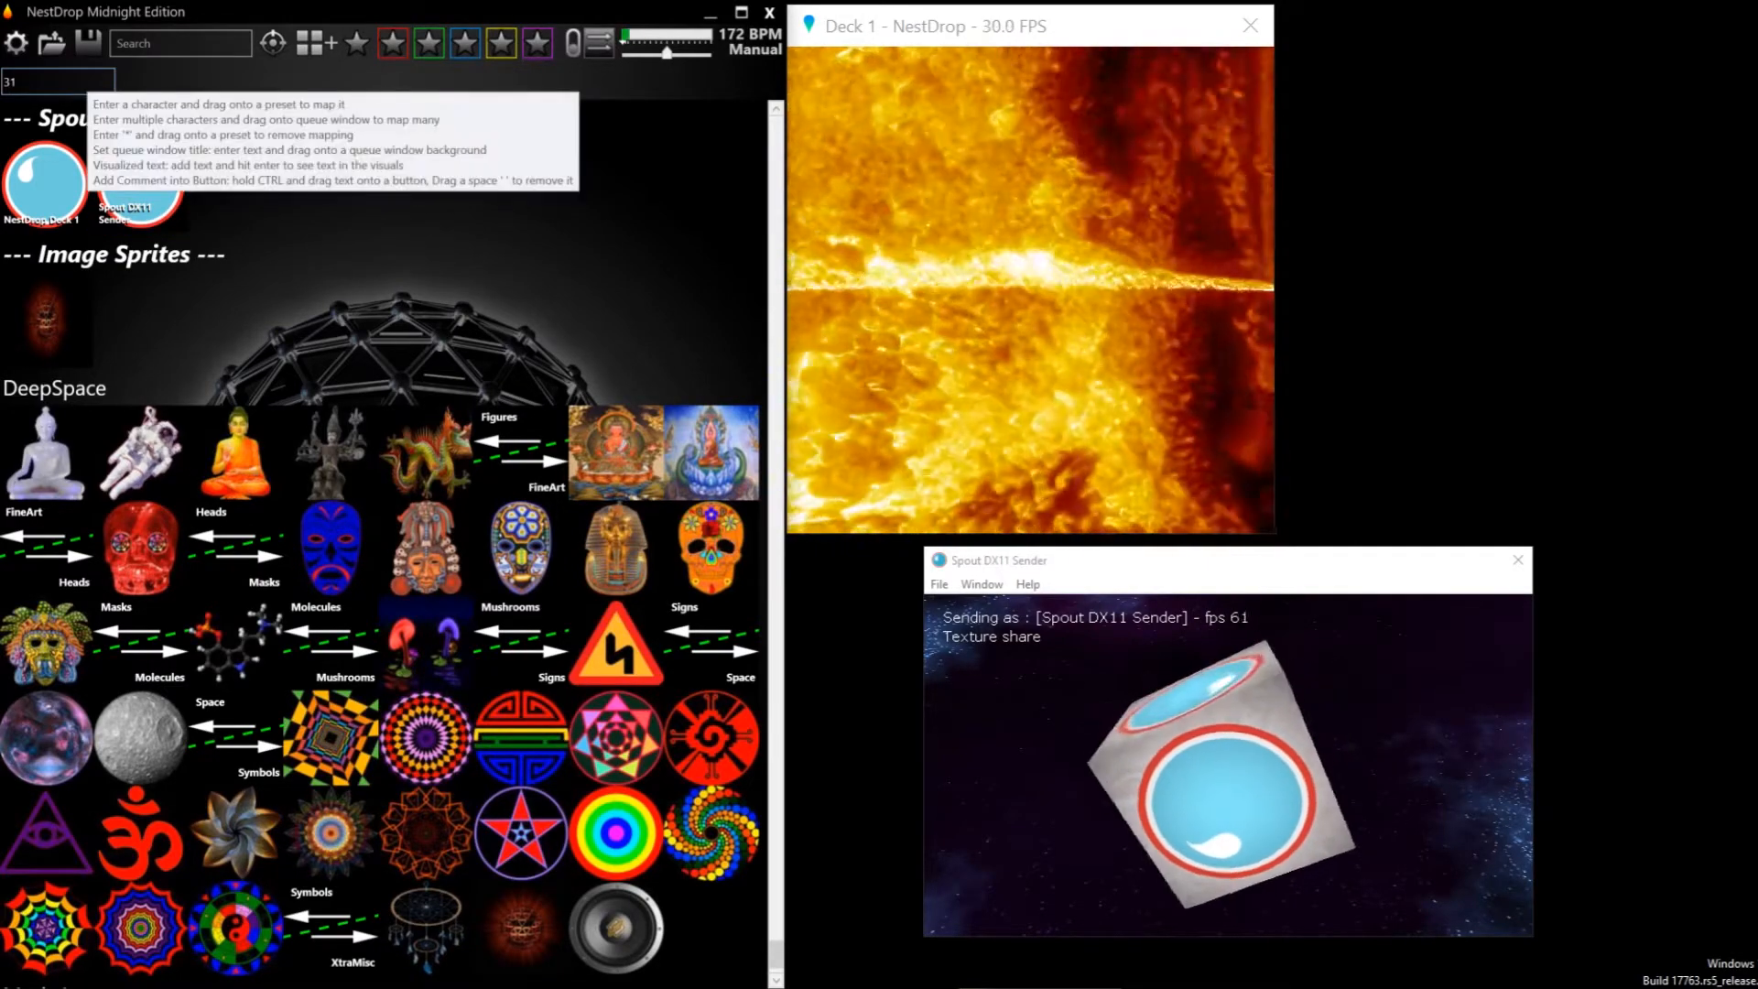
Assign FX 31 from the Hotkey field to the Spout DX11 Sender sprite and toggle its overlay on and off
{"action": "left_click", "coordinate": [17, 82]}
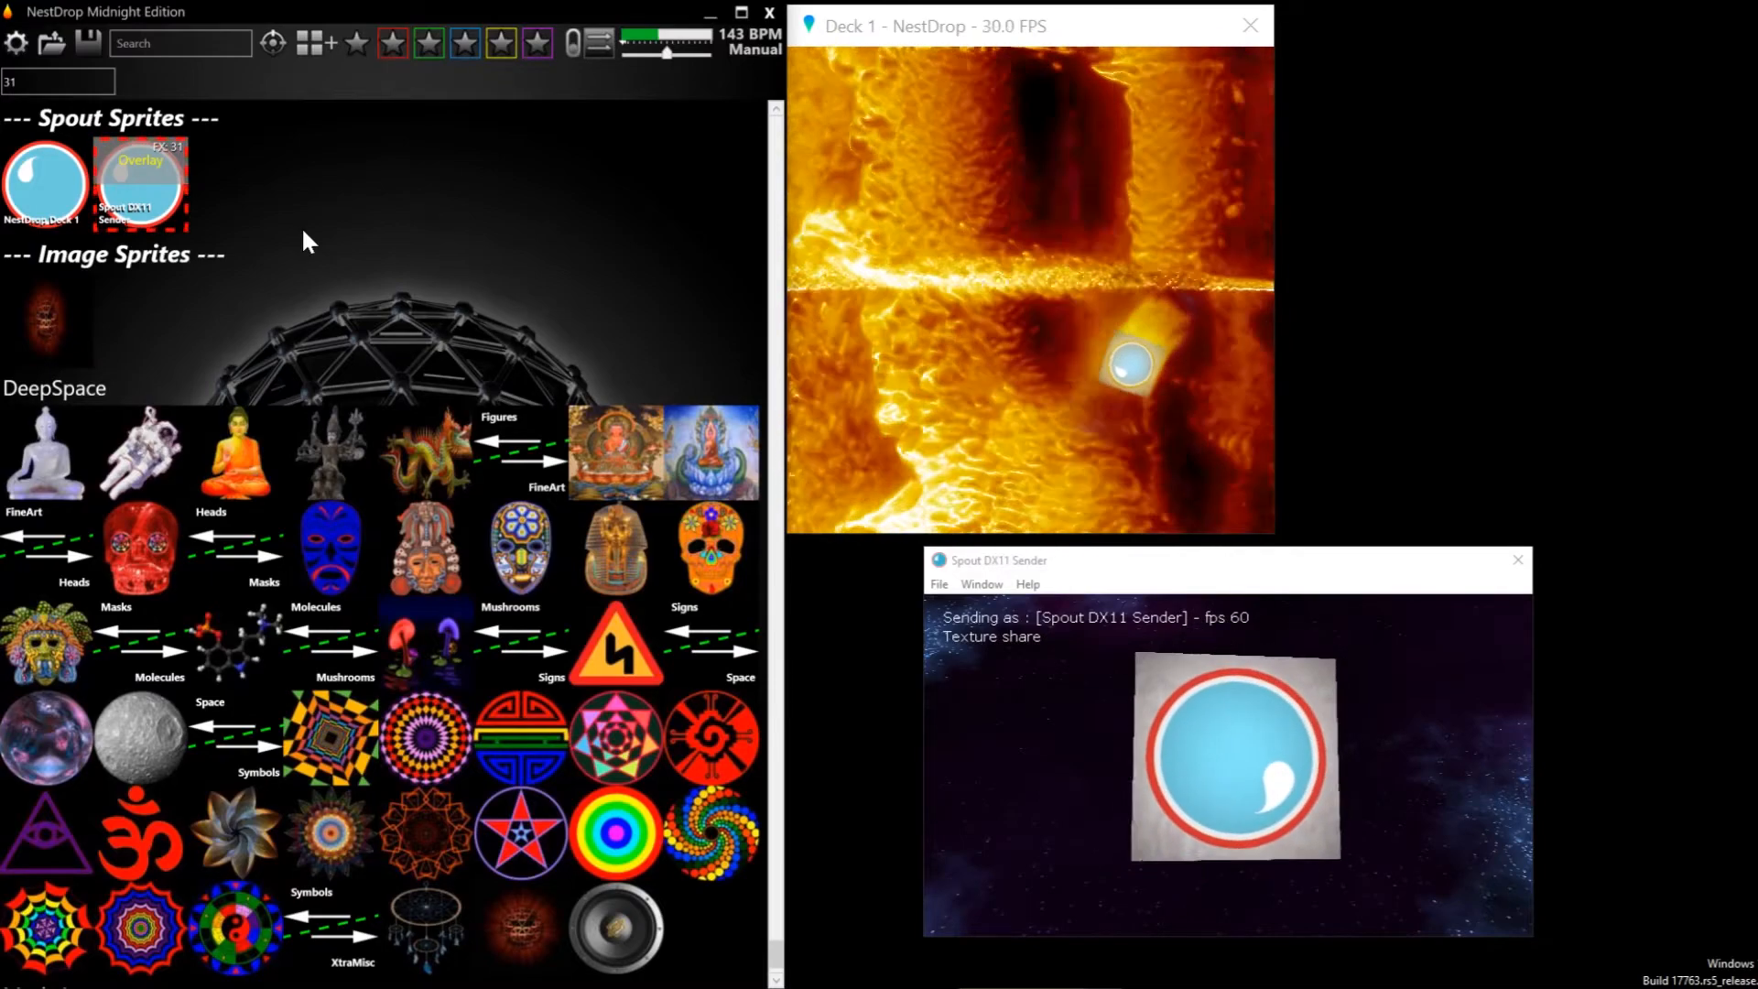
{"action": "mouse_move", "coordinate": [170, 165]}
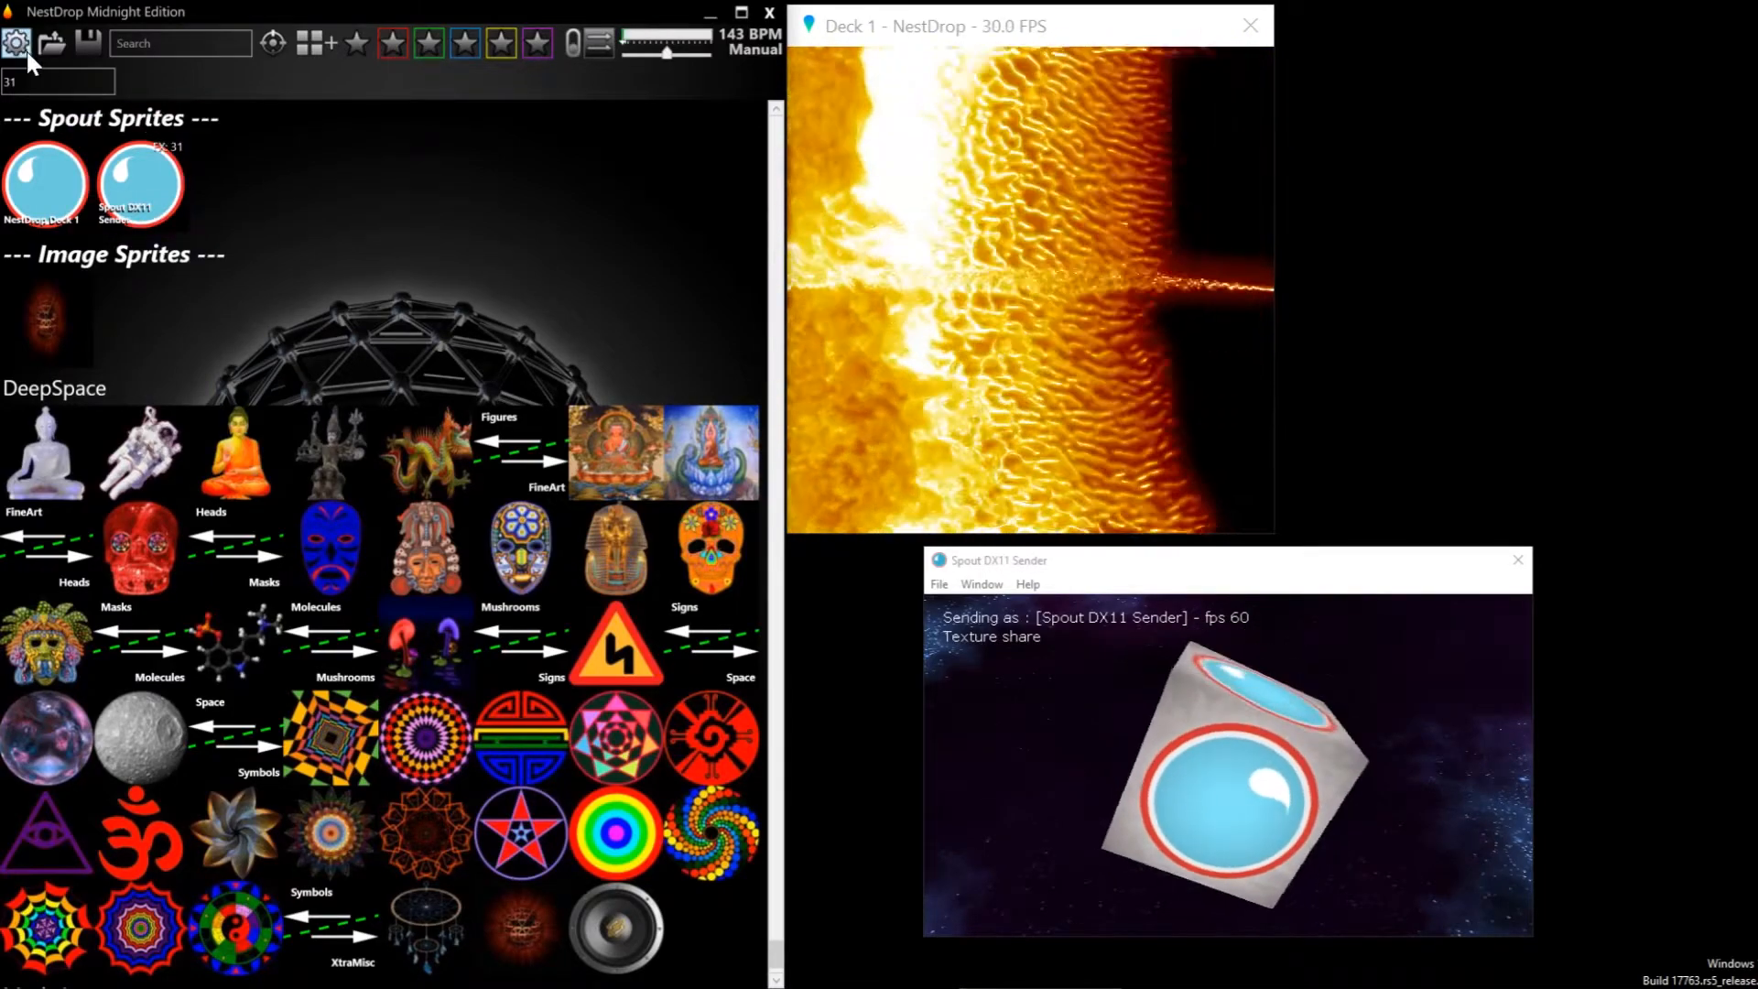
Set the number of active decks to 2 and place the Deck 2 window beside Deck 1
{"action": "left_click", "coordinate": [24, 48]}
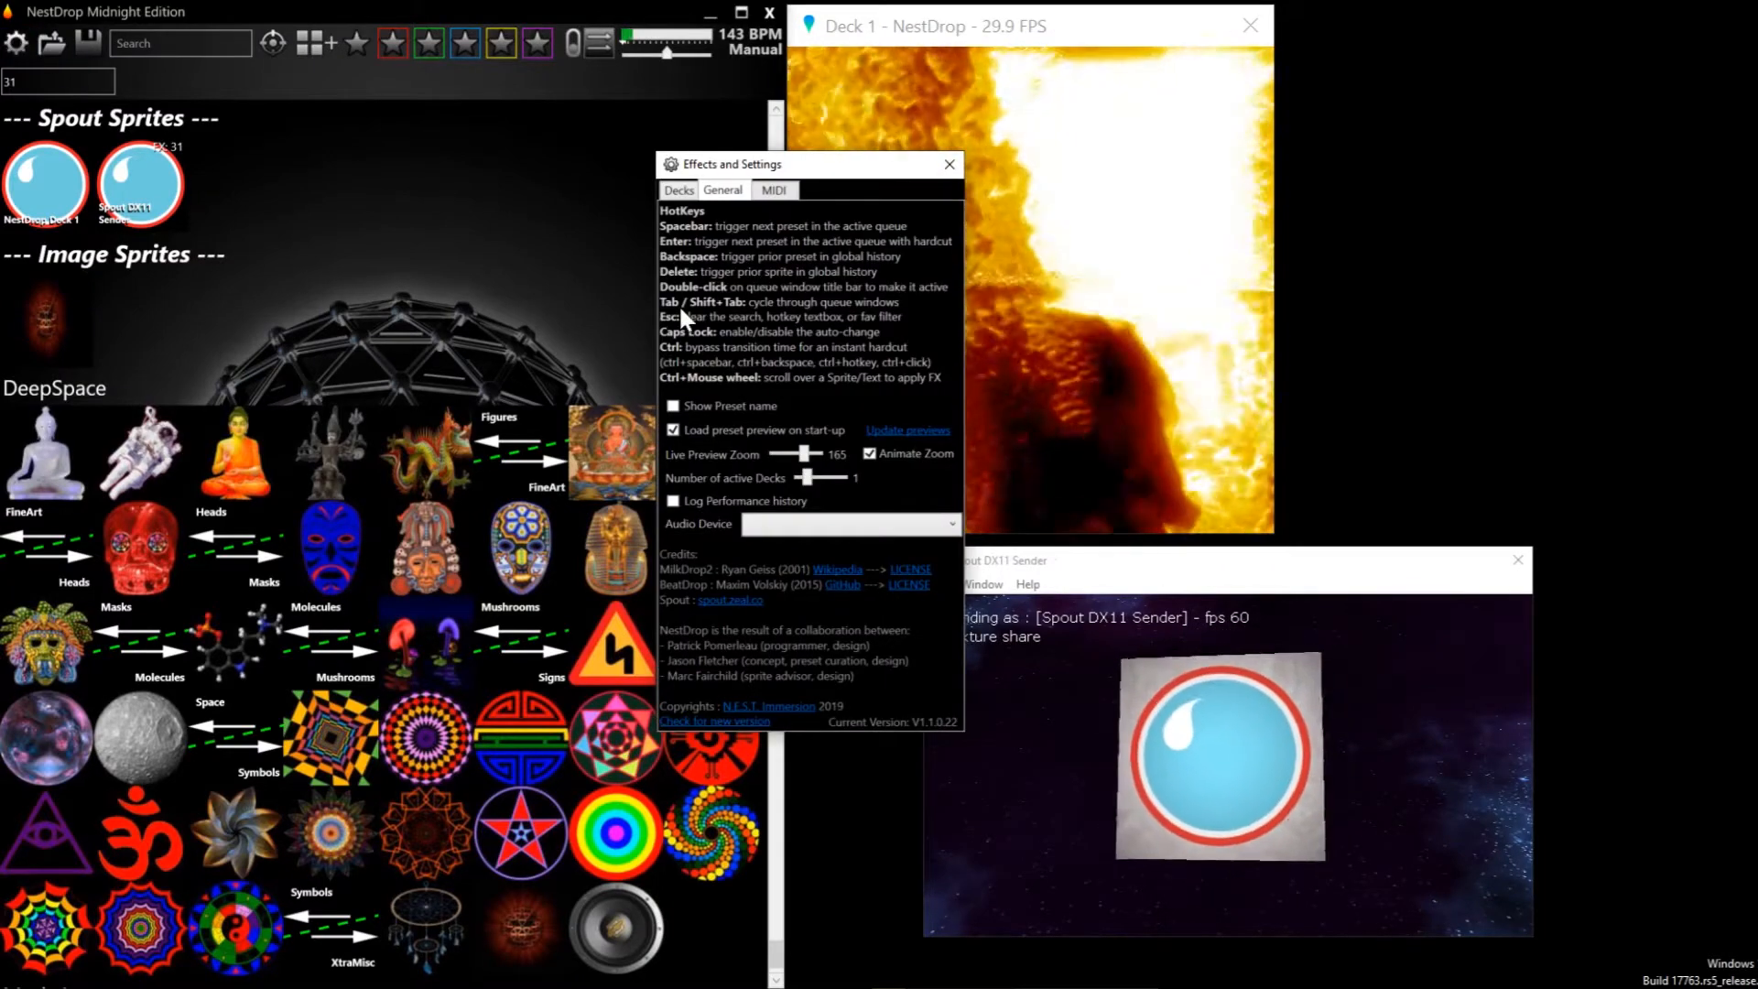
{"action": "left_click", "coordinate": [830, 477]}
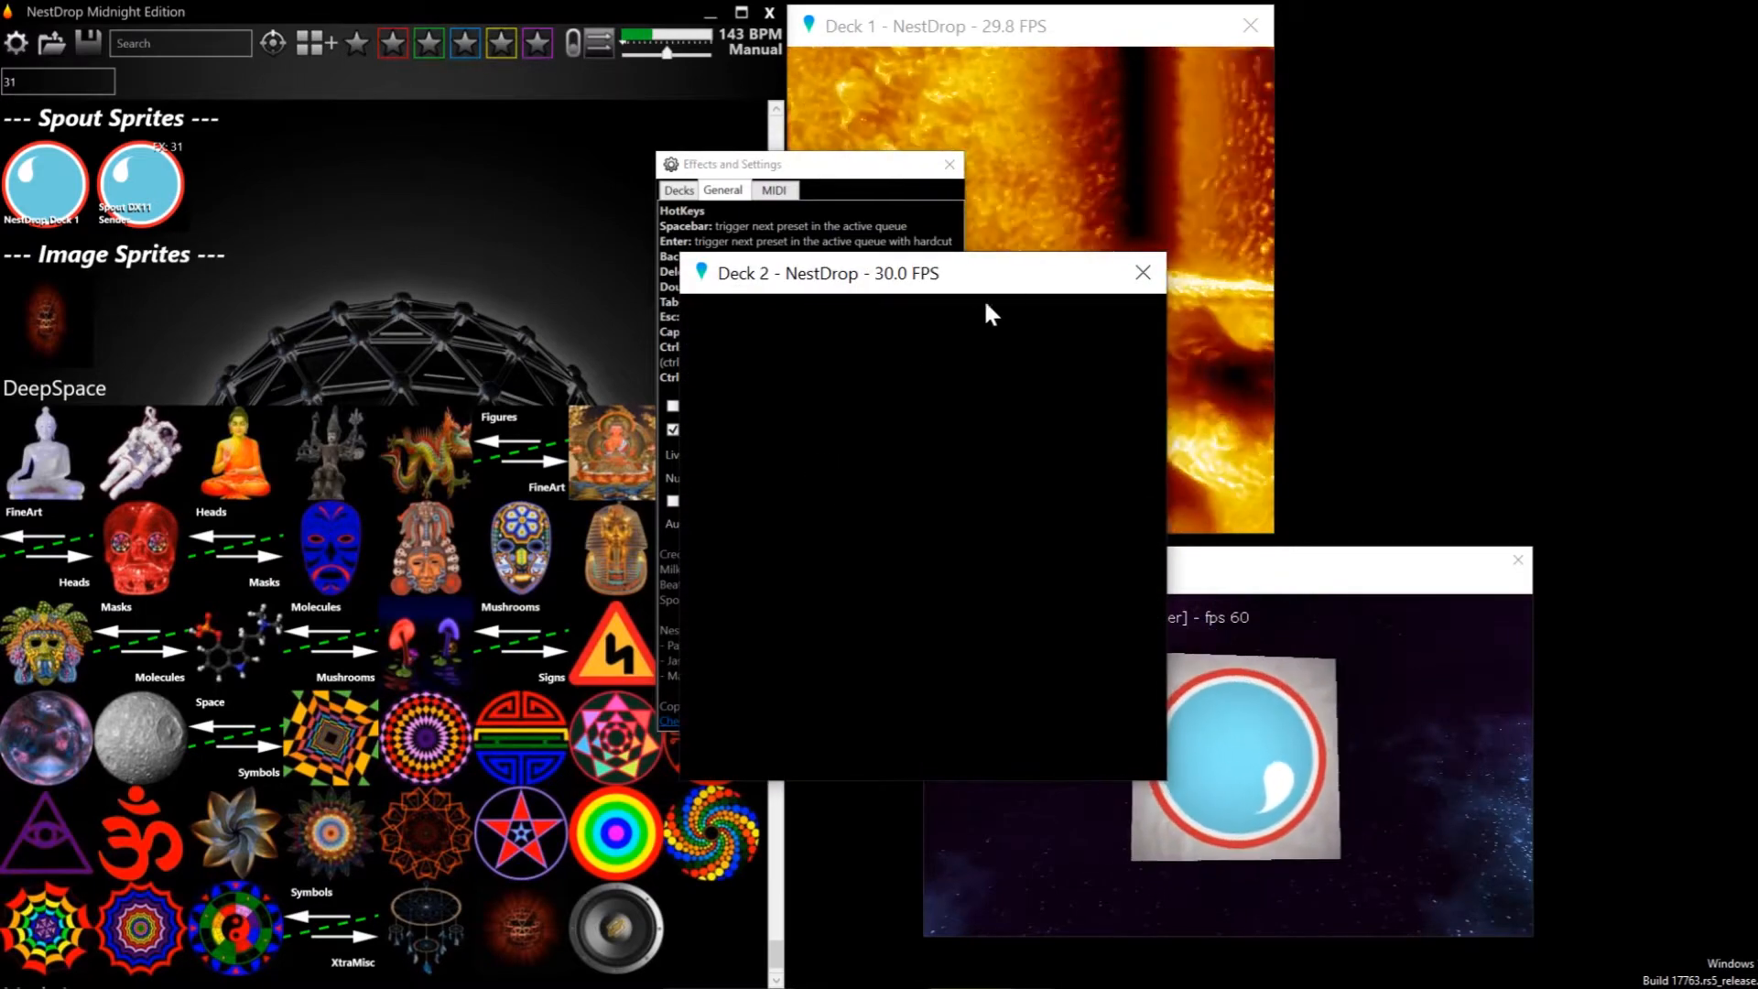
{"action": "left_click_drag", "start_coordinate": [1014, 290], "coordinate": [1624, 35]}
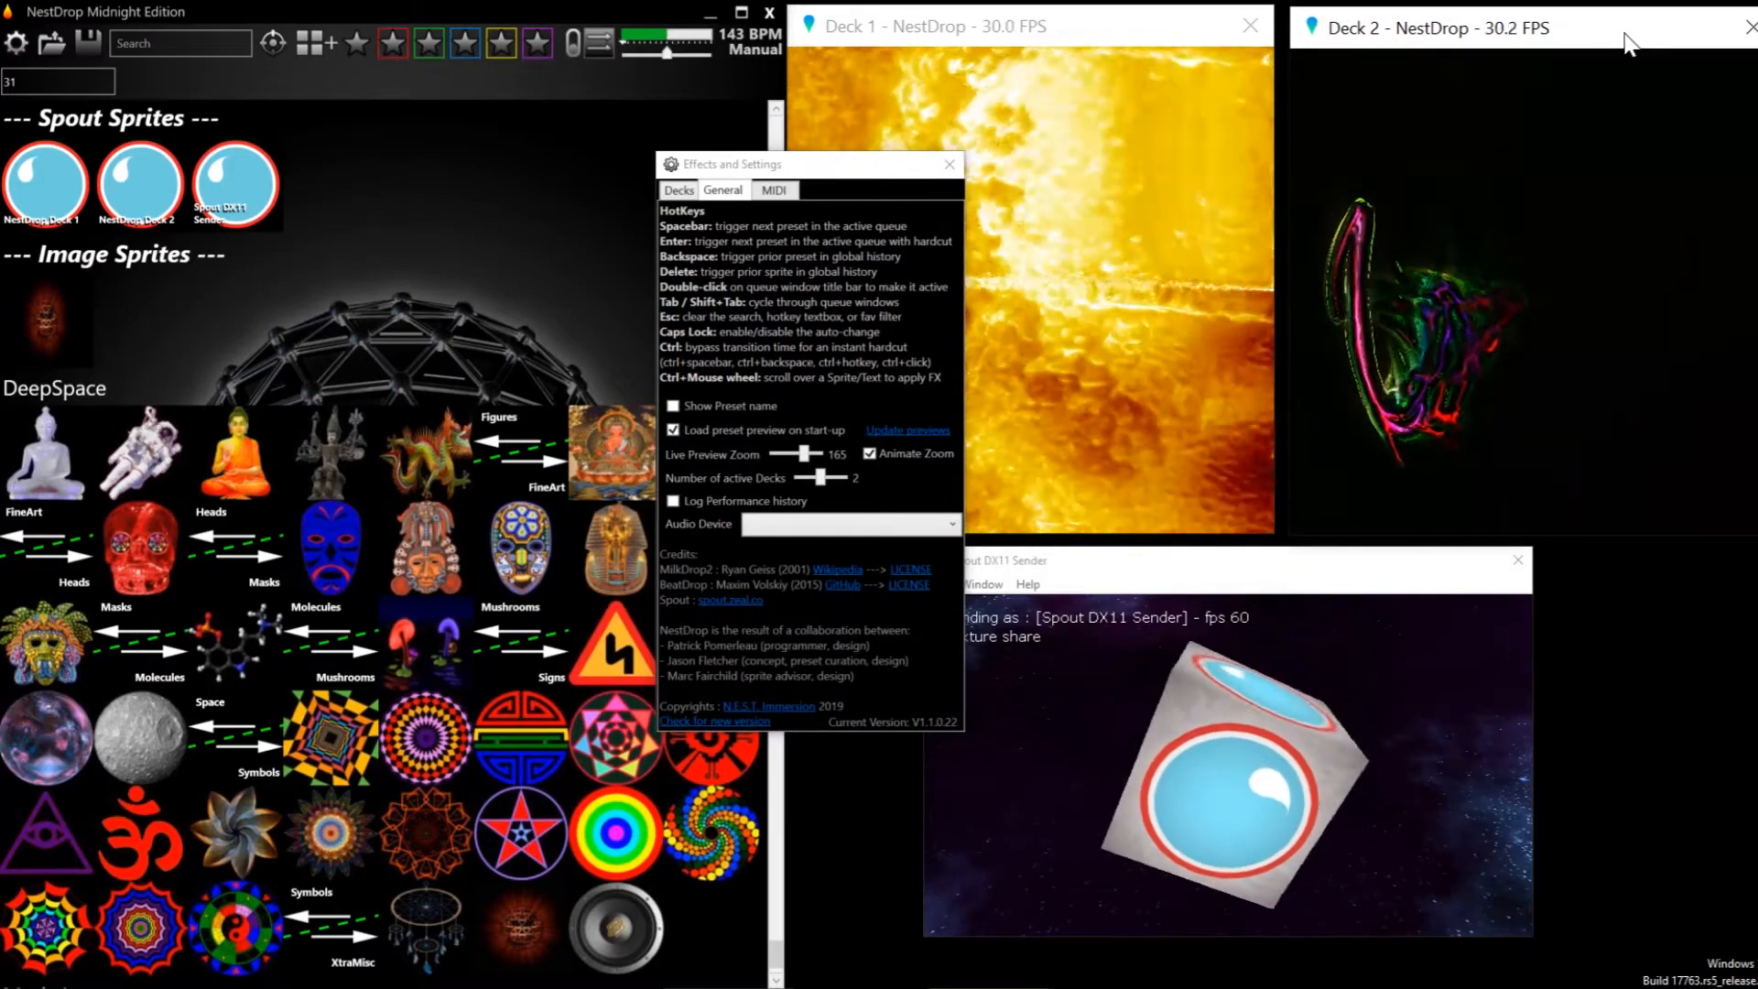
{"action": "left_click_drag", "start_coordinate": [839, 166], "coordinate": [925, 227]}
Preview the NestDrop Deck 2 Spout sprite and trigger it as an overlay on Deck 1
{"action": "left_click", "coordinate": [575, 196]}
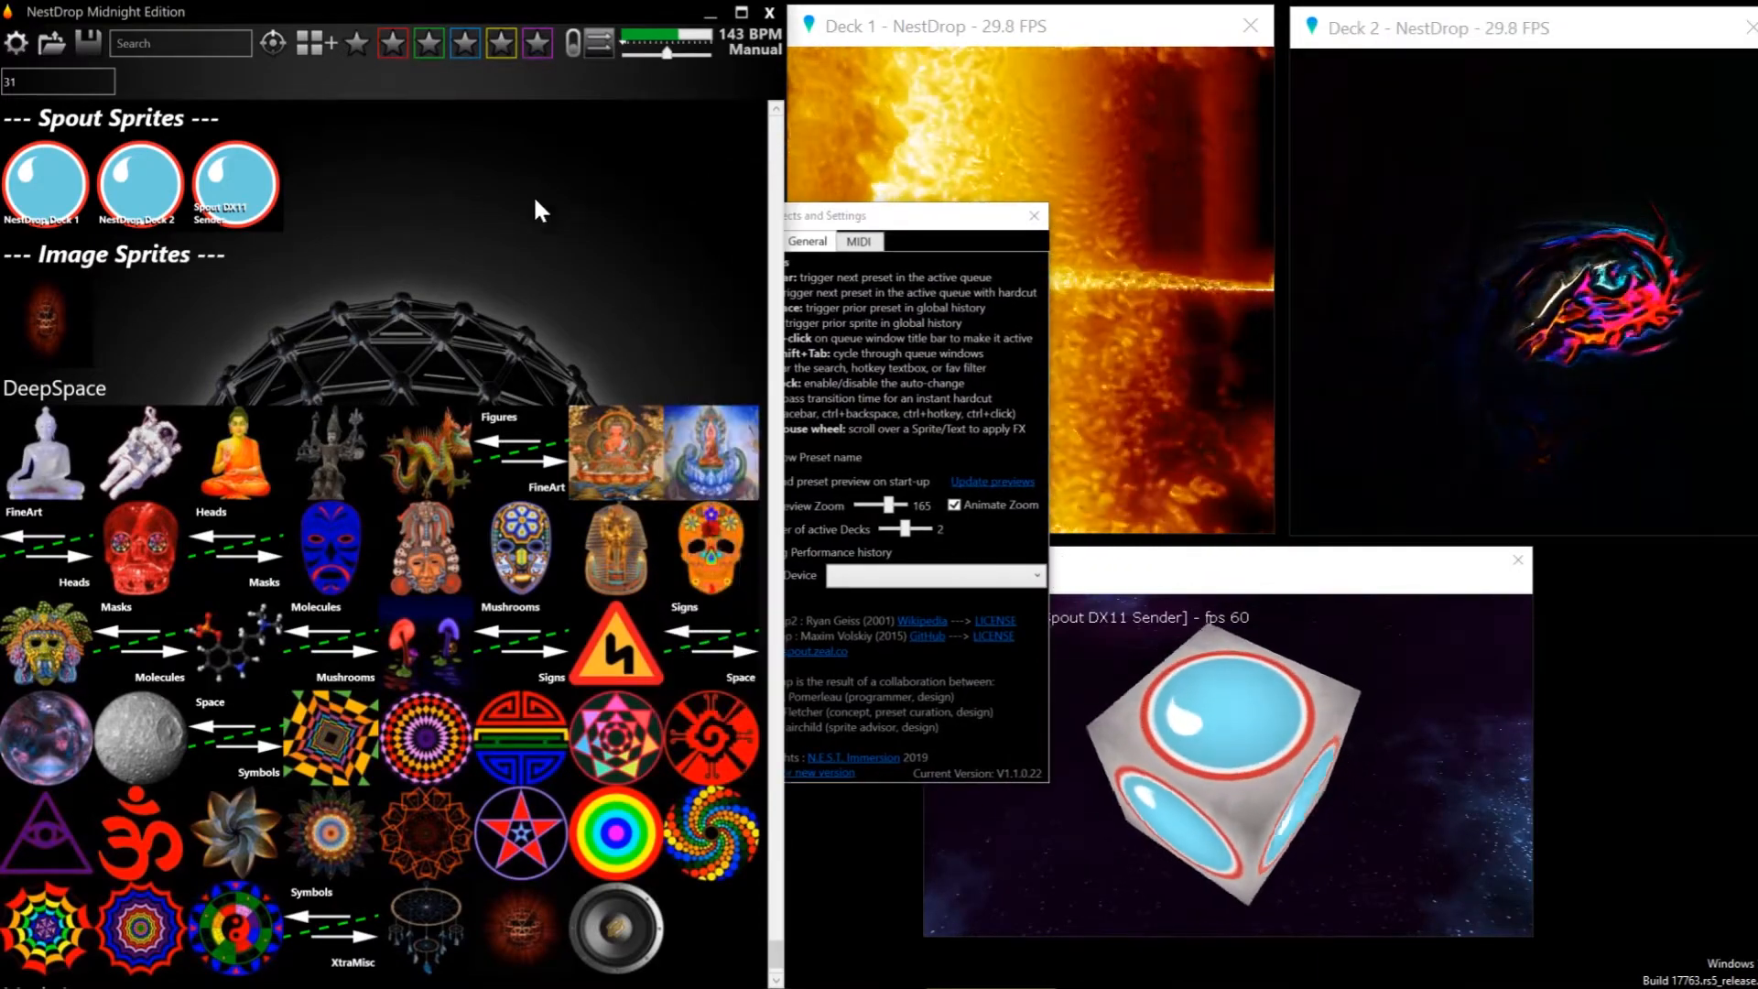
{"action": "mouse_move", "coordinate": [153, 172]}
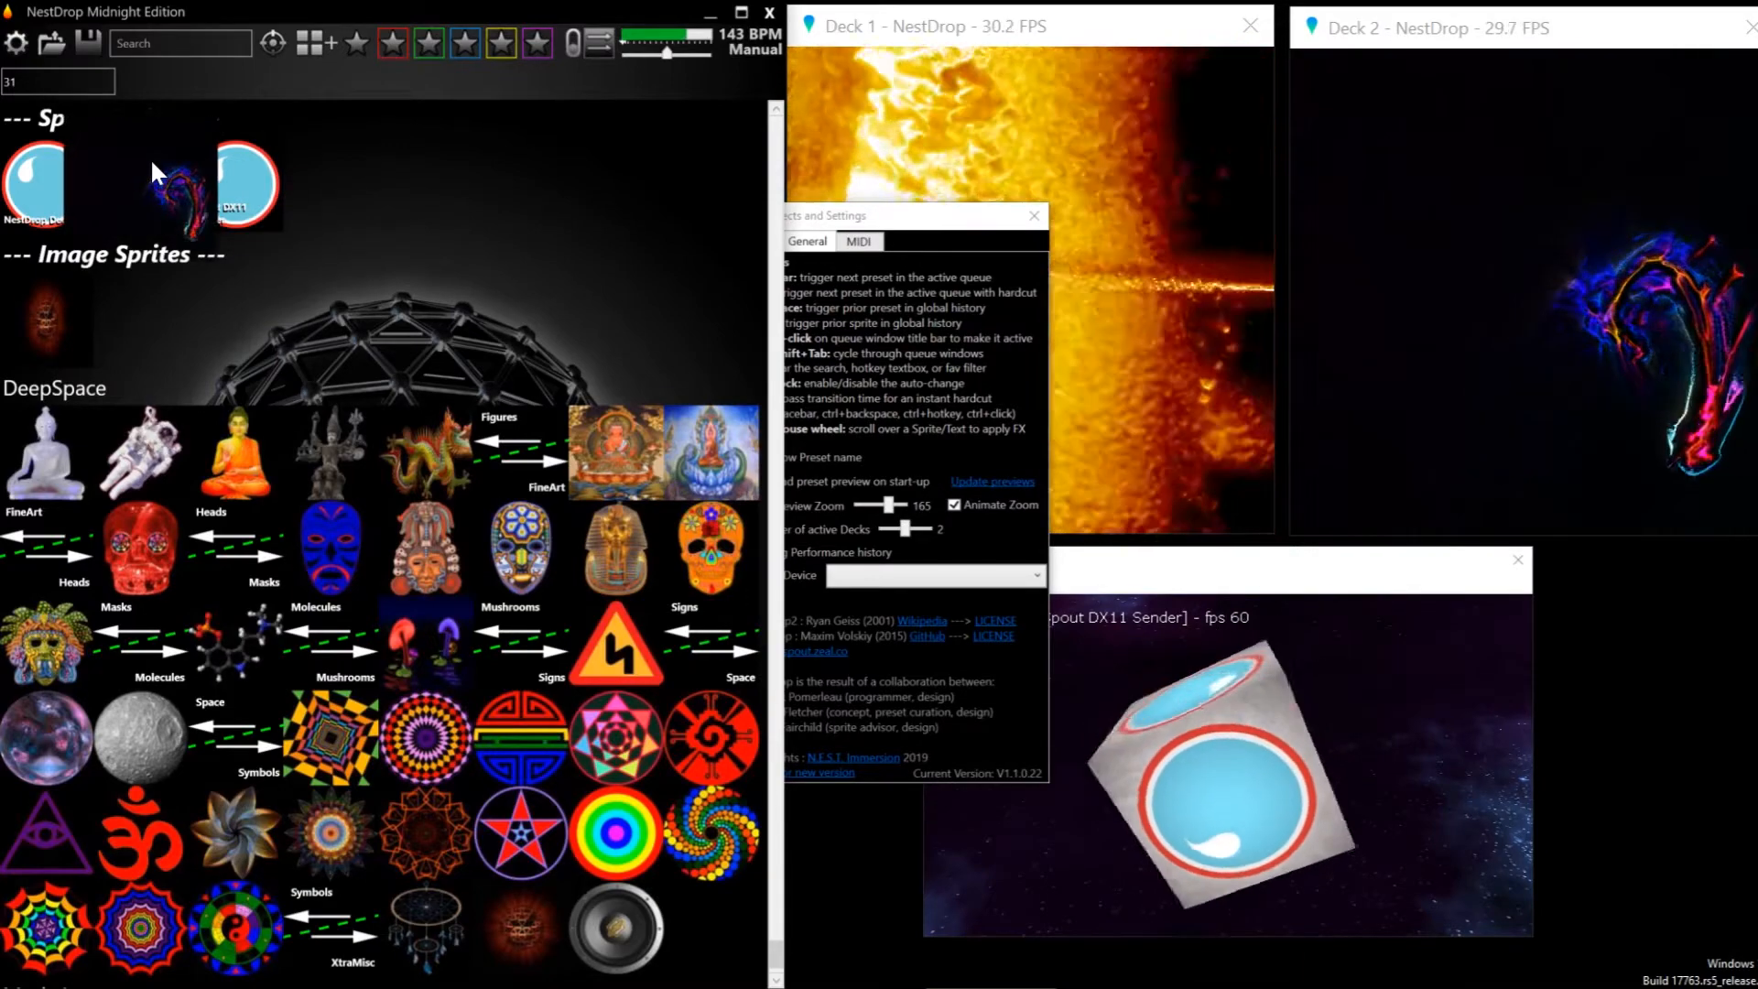
{"action": "left_click", "coordinate": [150, 157]}
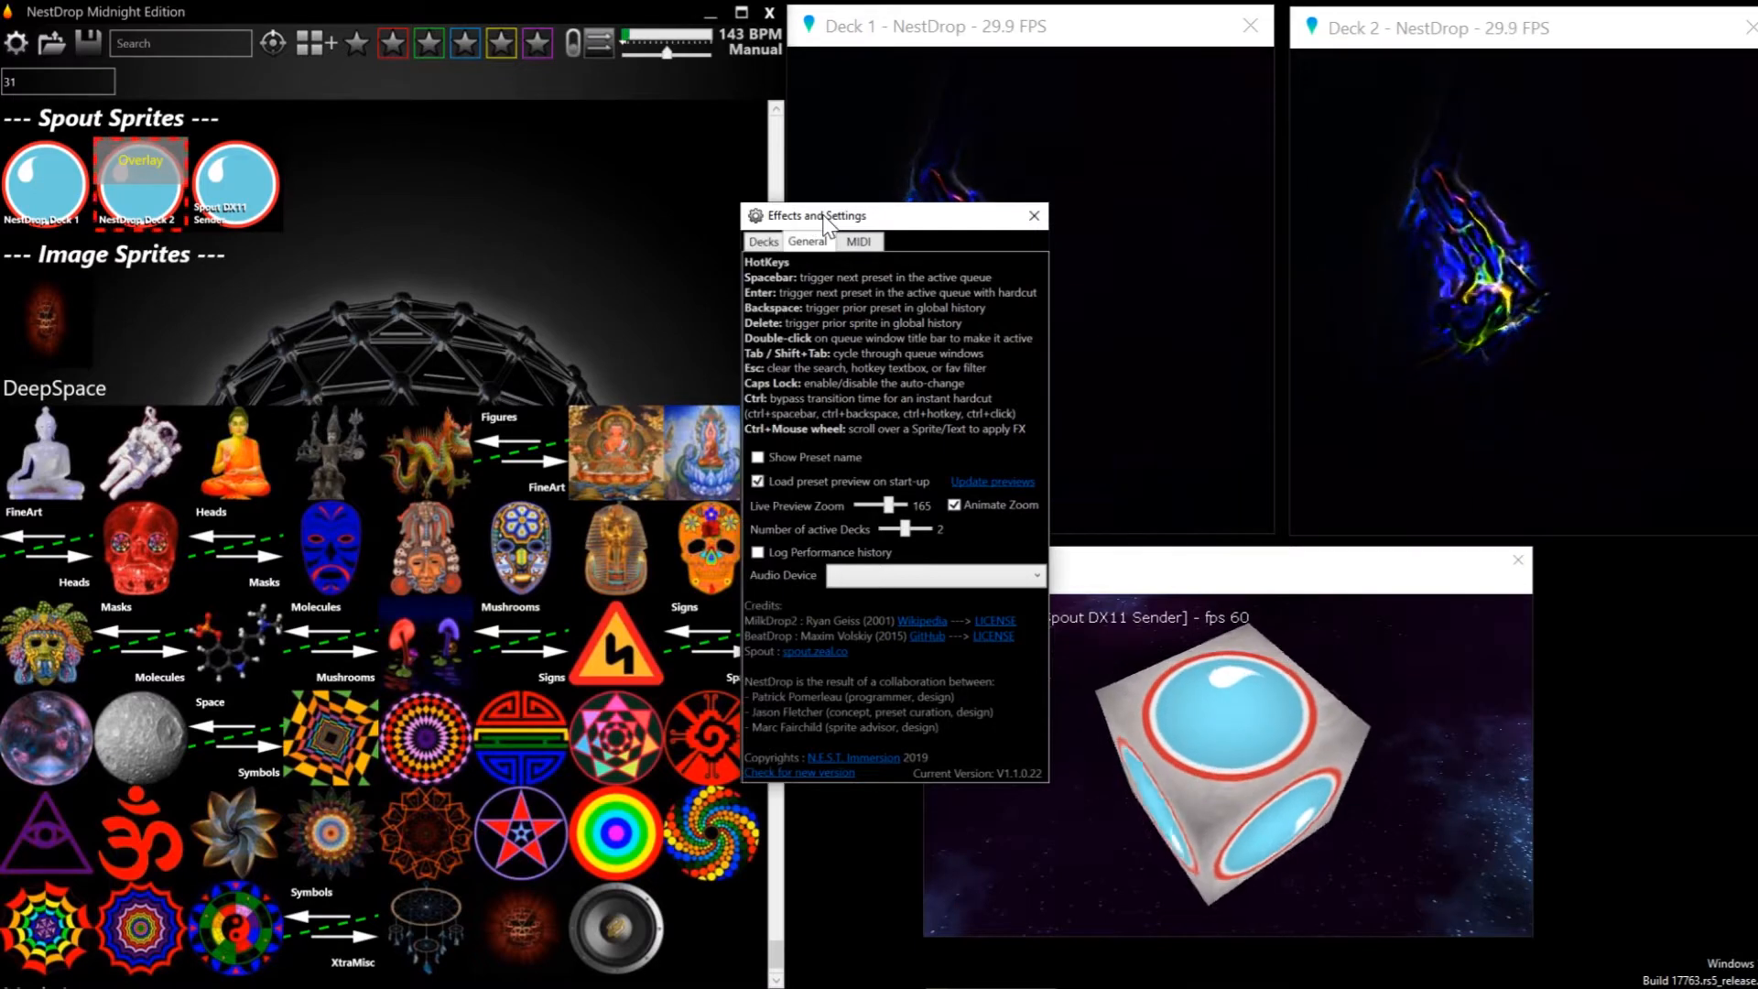
Open the deck settings and reduce Deck 2's Spout Sprite Alpha to about the middle of its range to mix both decks
{"action": "left_click_drag", "start_coordinate": [824, 217], "coordinate": [513, 128]}
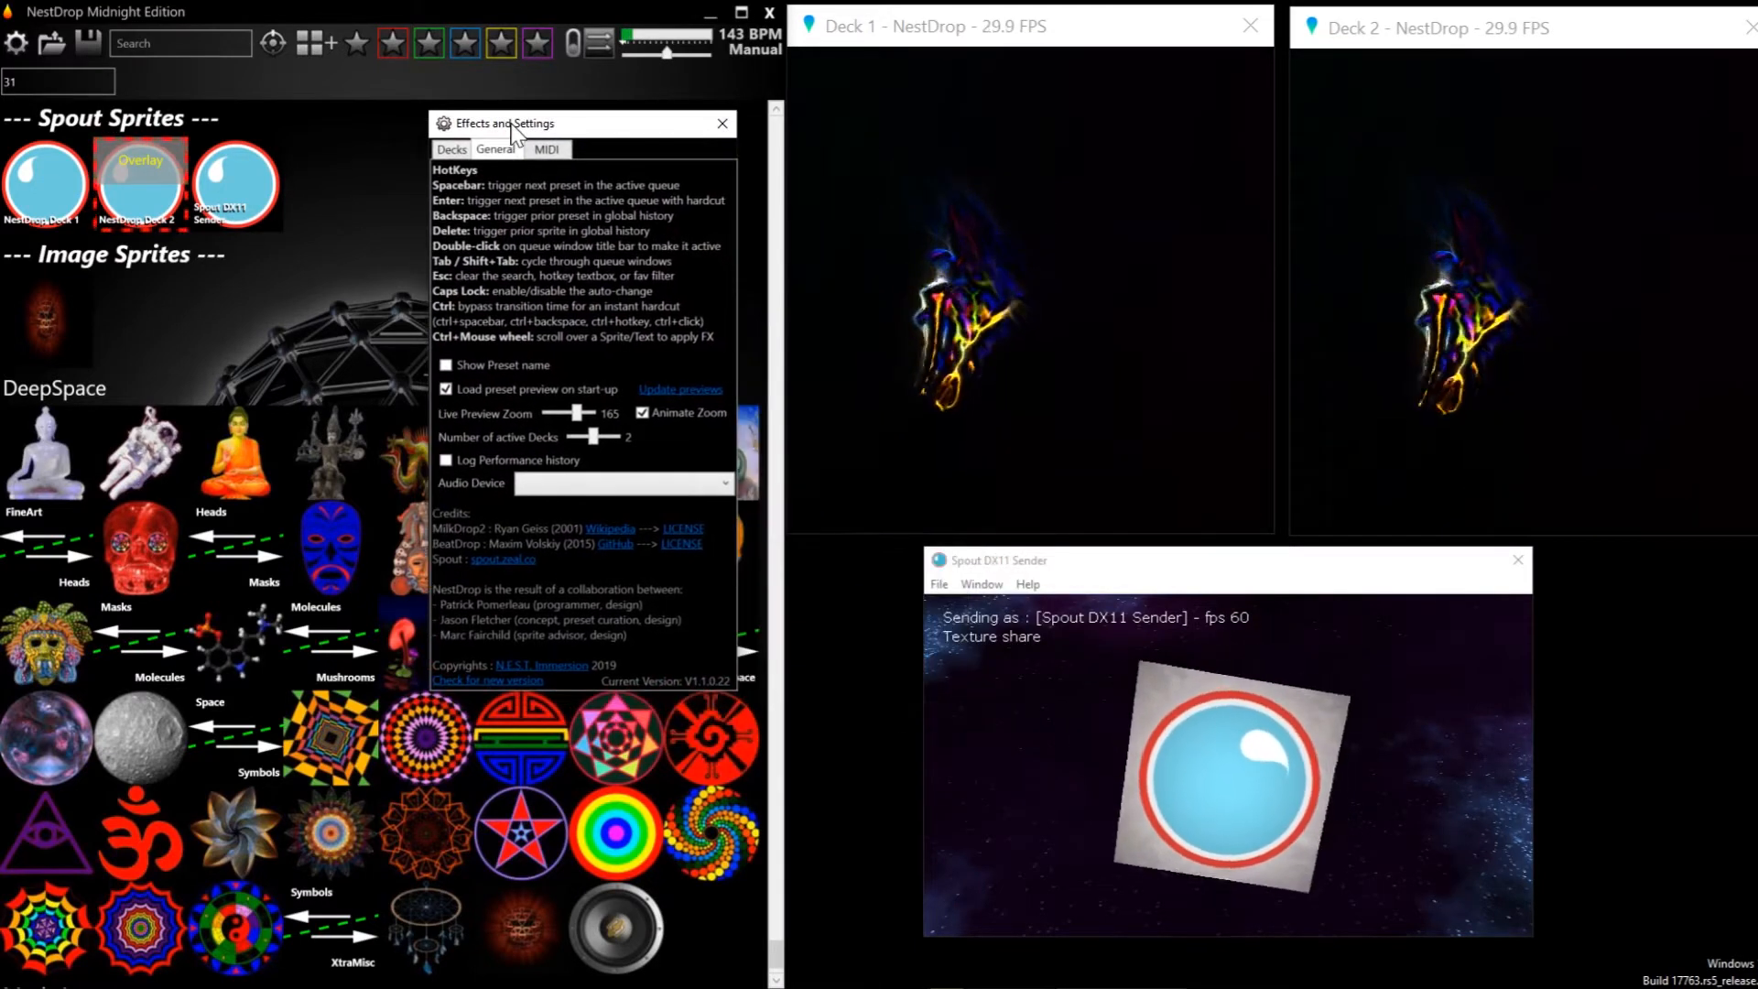
{"action": "left_click", "coordinate": [452, 151]}
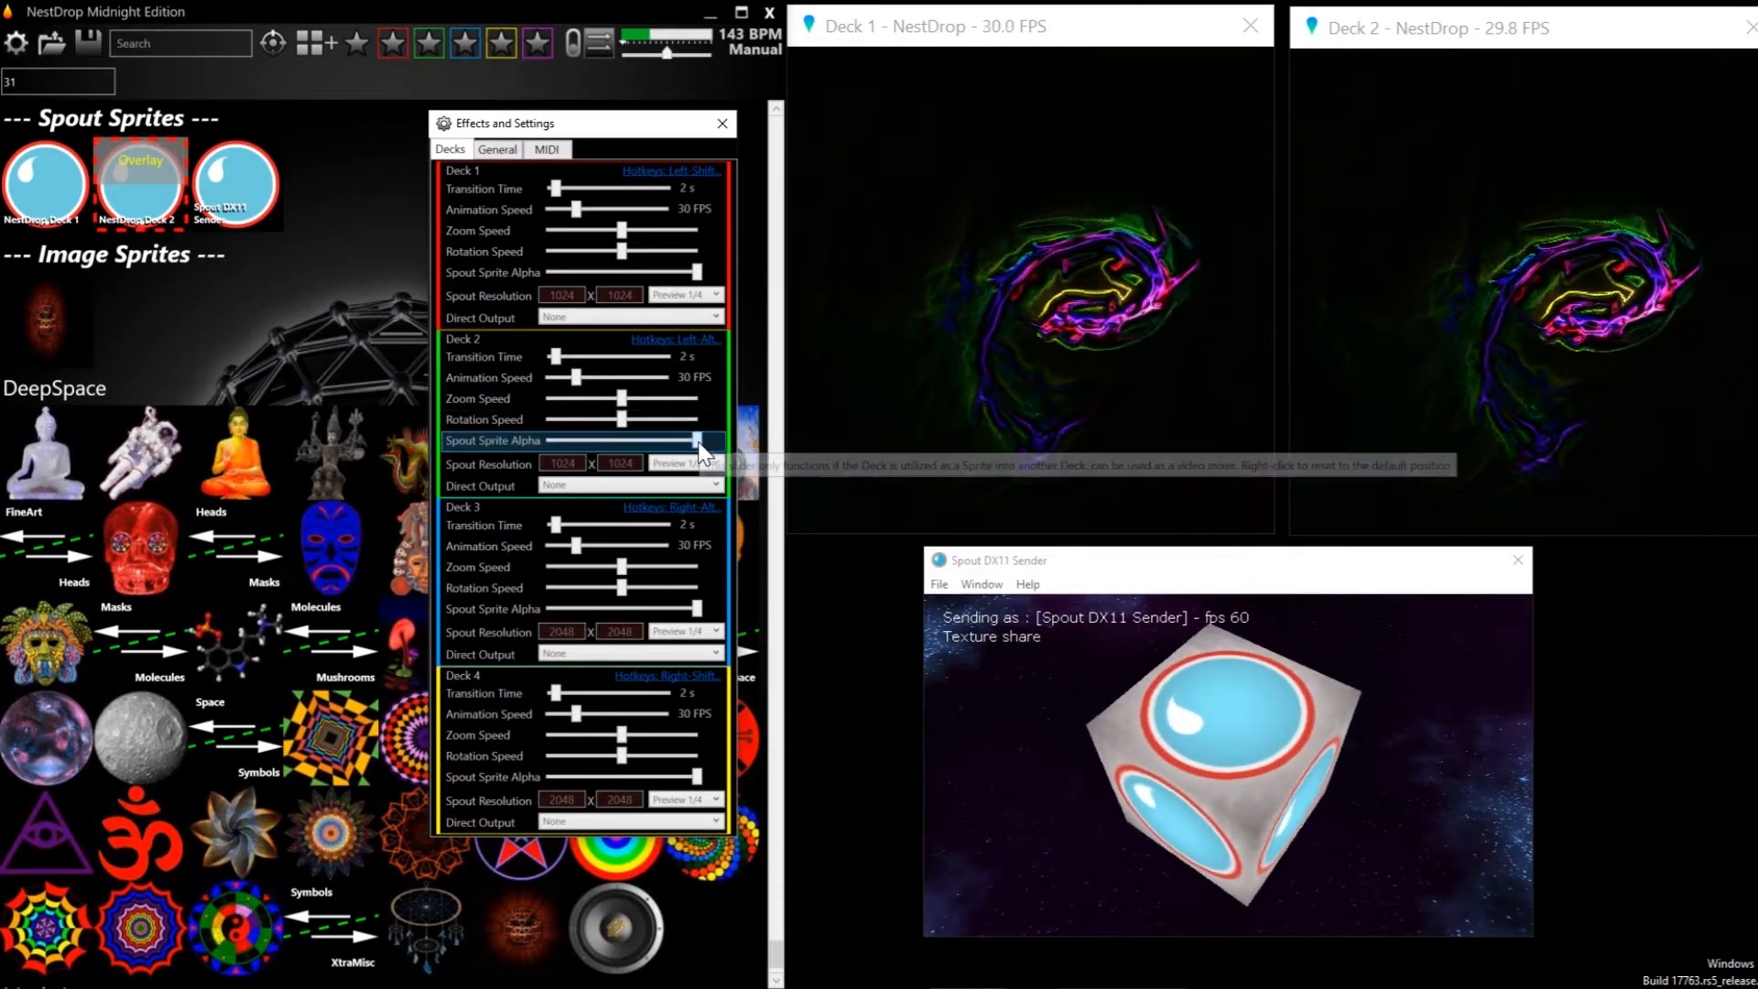
{"action": "left_click_drag", "start_coordinate": [651, 444], "coordinate": [579, 439]}
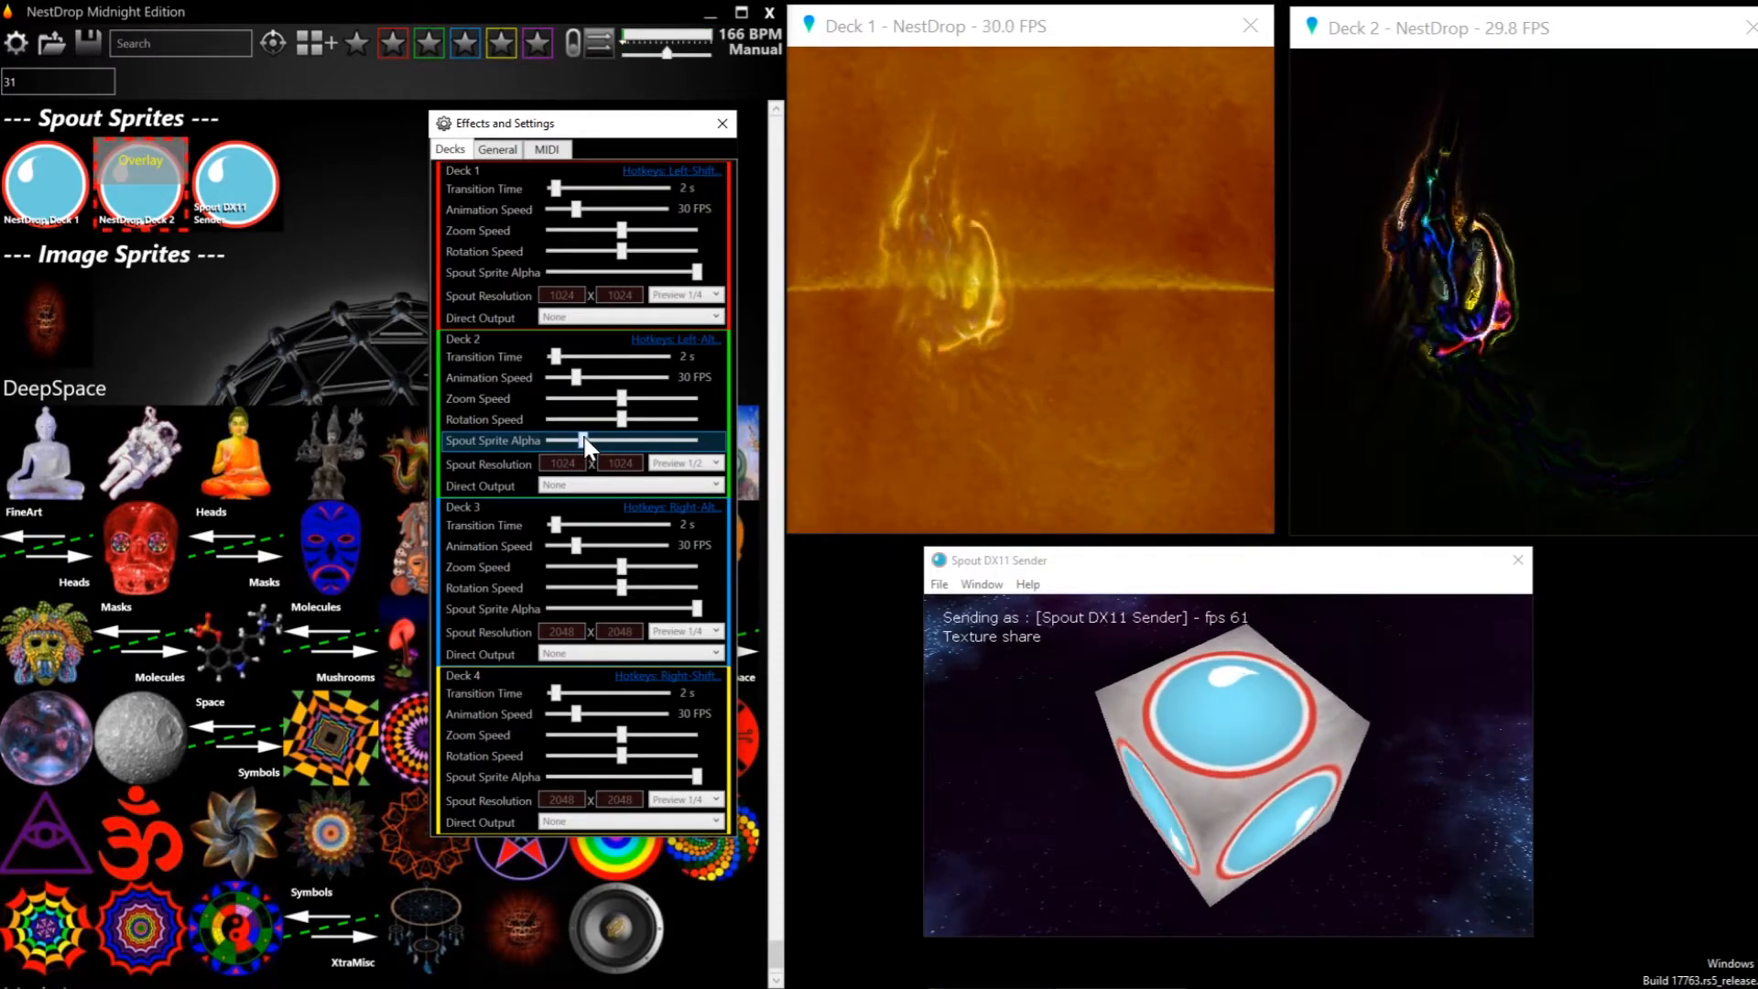
{"action": "left_click_drag", "start_coordinate": [586, 447], "coordinate": [616, 446]}
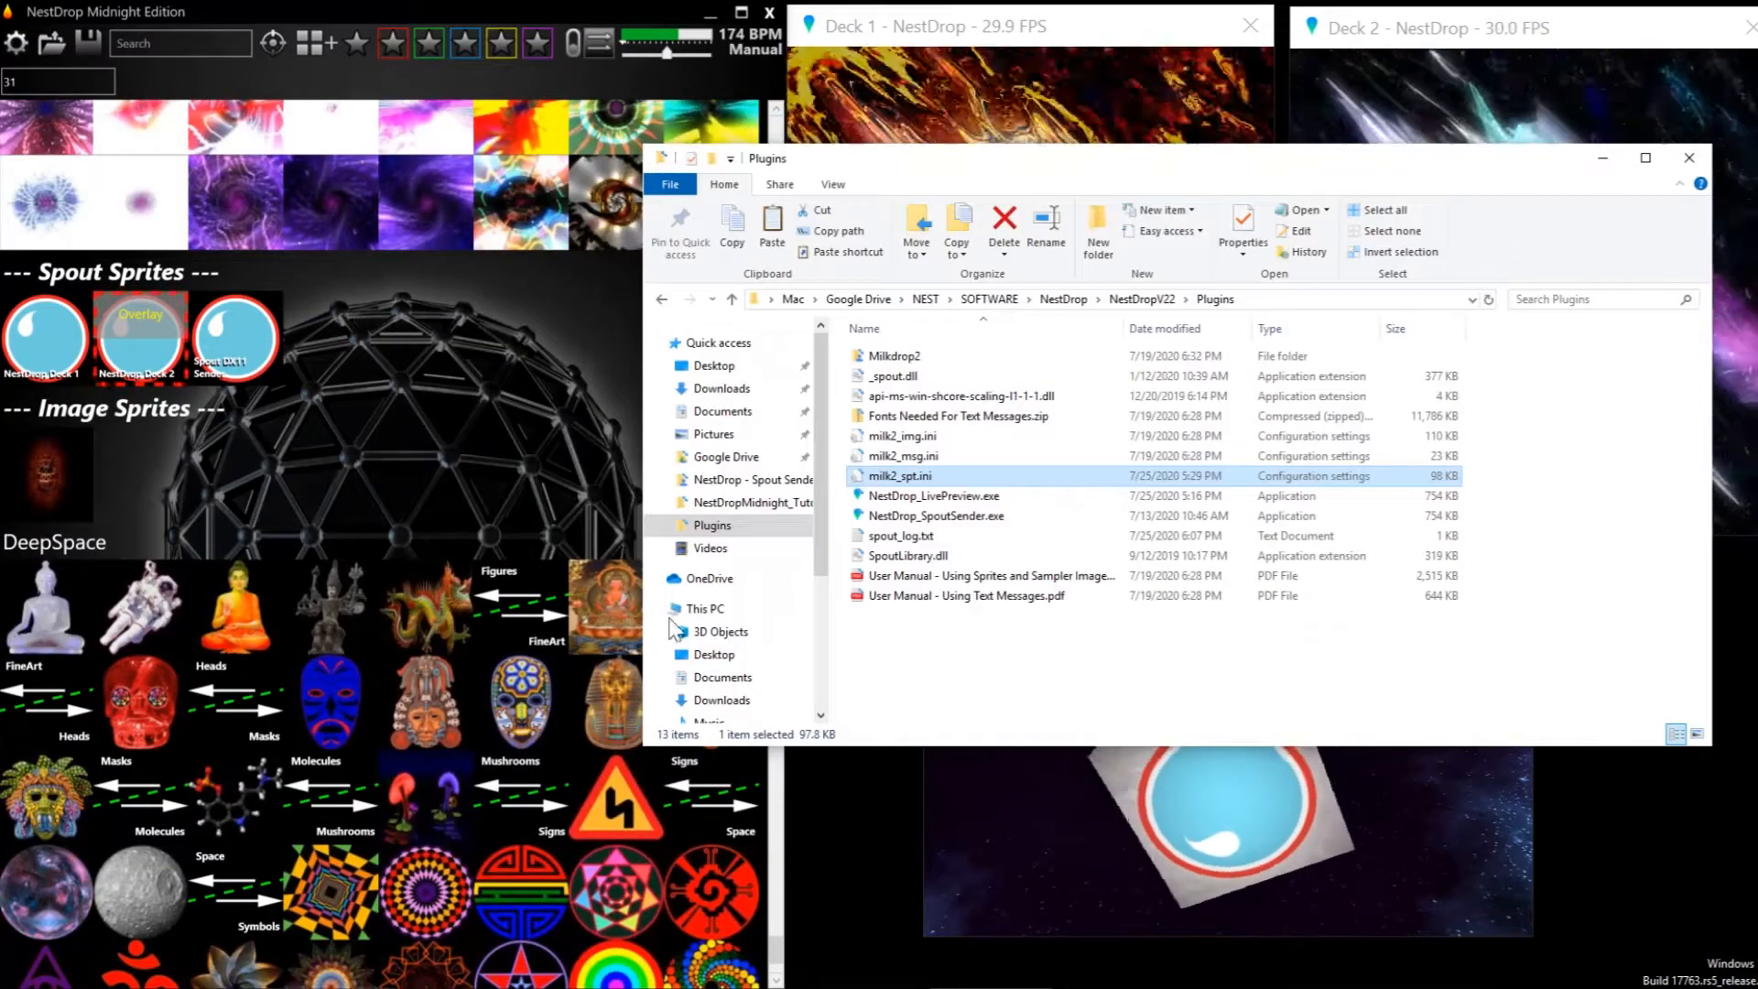
Open milk2_spt.ini from the Plugins folder, examine its Spout sprite control code, and close the file
{"action": "double_click", "coordinate": [952, 476]}
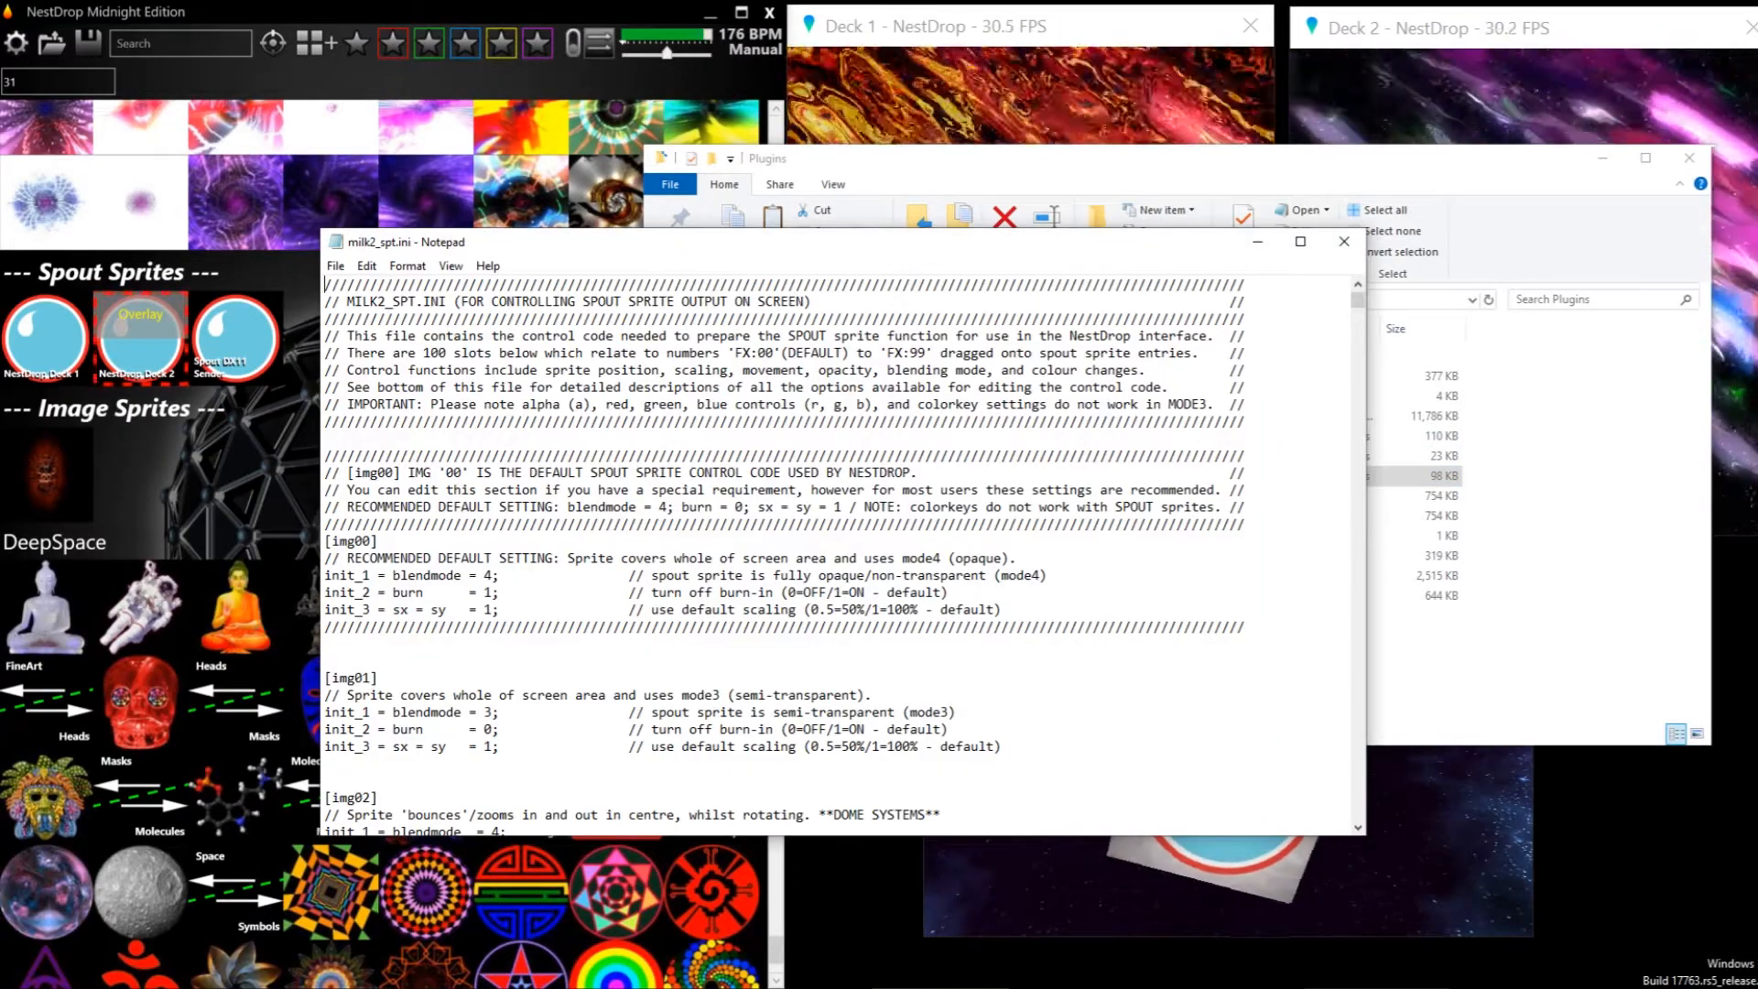
{"action": "left_click", "coordinate": [1343, 243]}
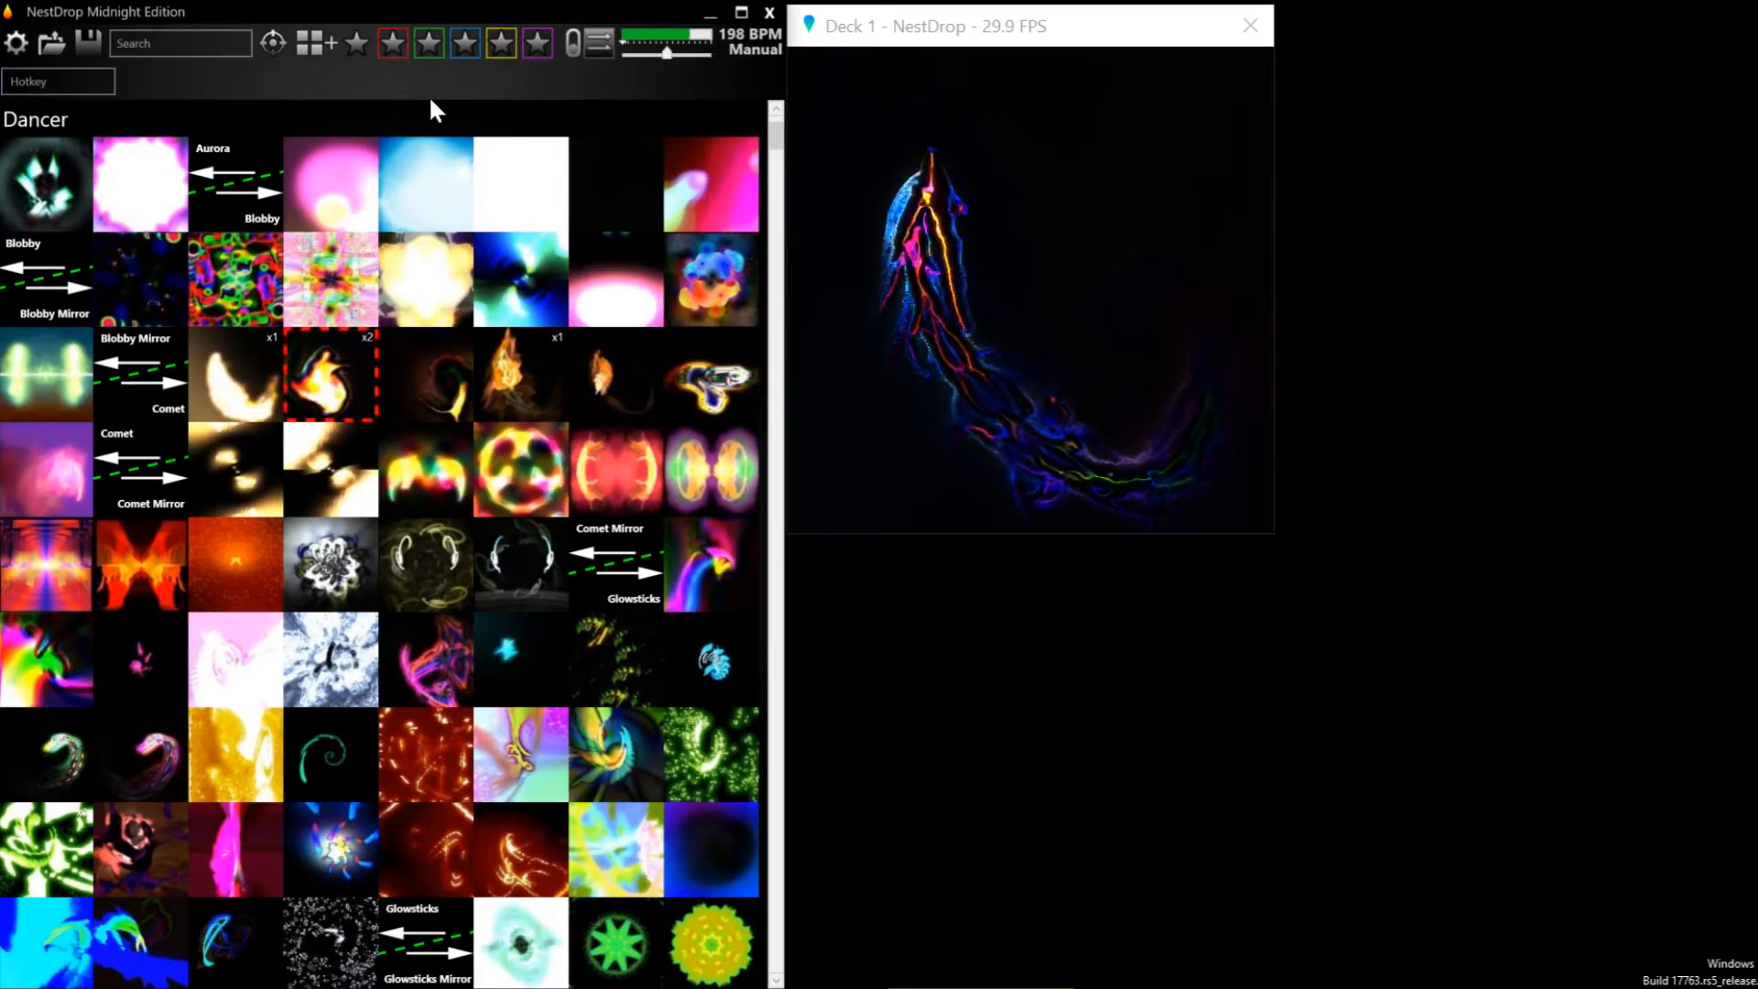
Create a new queue and place its window below Deck 1
{"action": "left_click", "coordinate": [302, 46]}
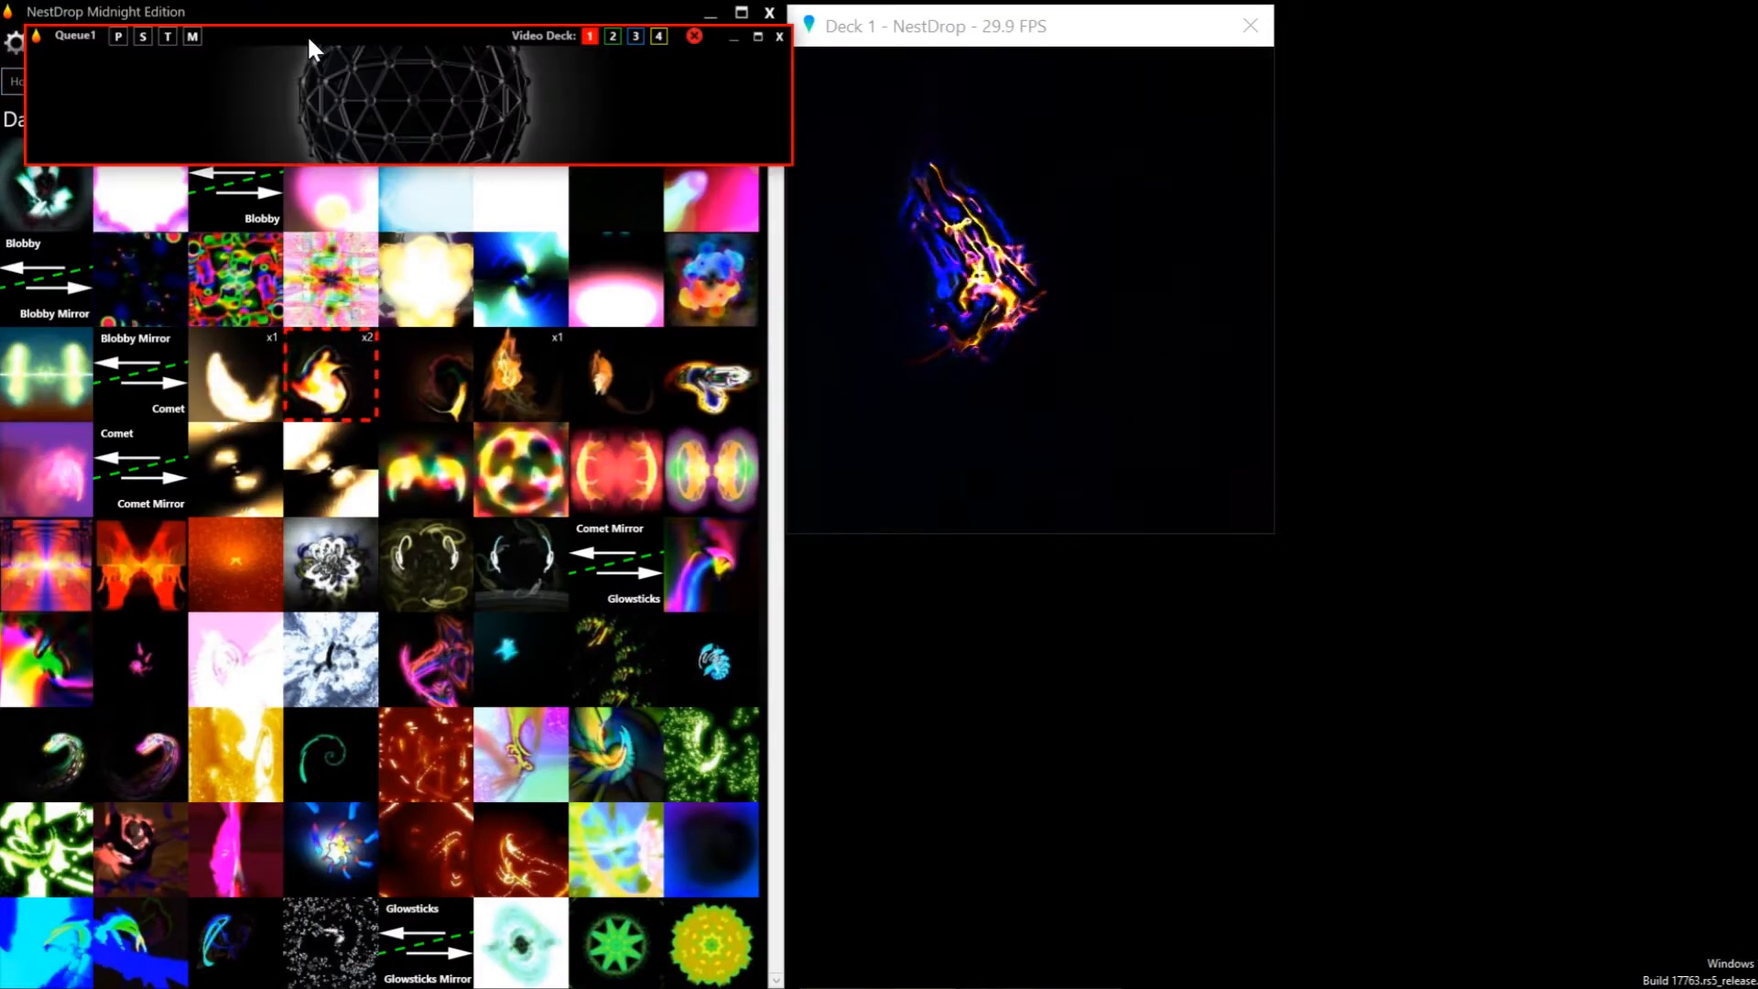
{"action": "left_click_drag", "start_coordinate": [309, 48], "coordinate": [1074, 553]}
Enter NestDrop in the Hotkey field and add it to Queue1 as a text sprite
{"action": "mouse_move", "coordinate": [385, 165]}
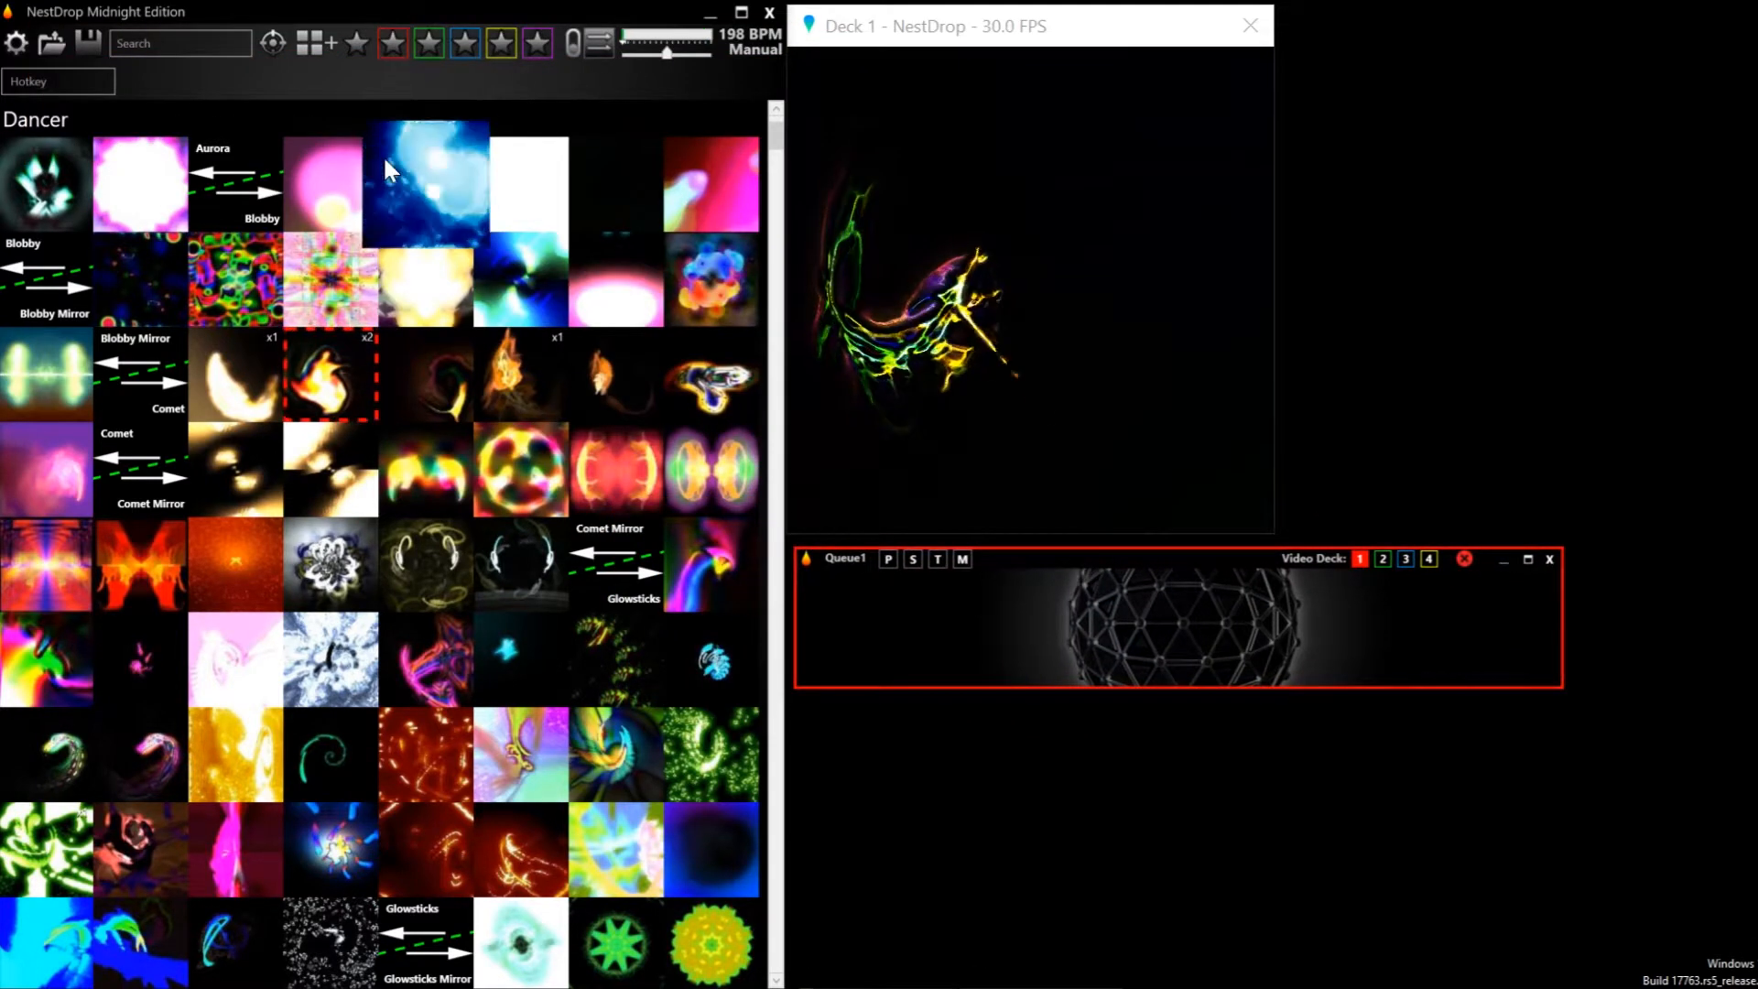
{"action": "type", "text": "n"}
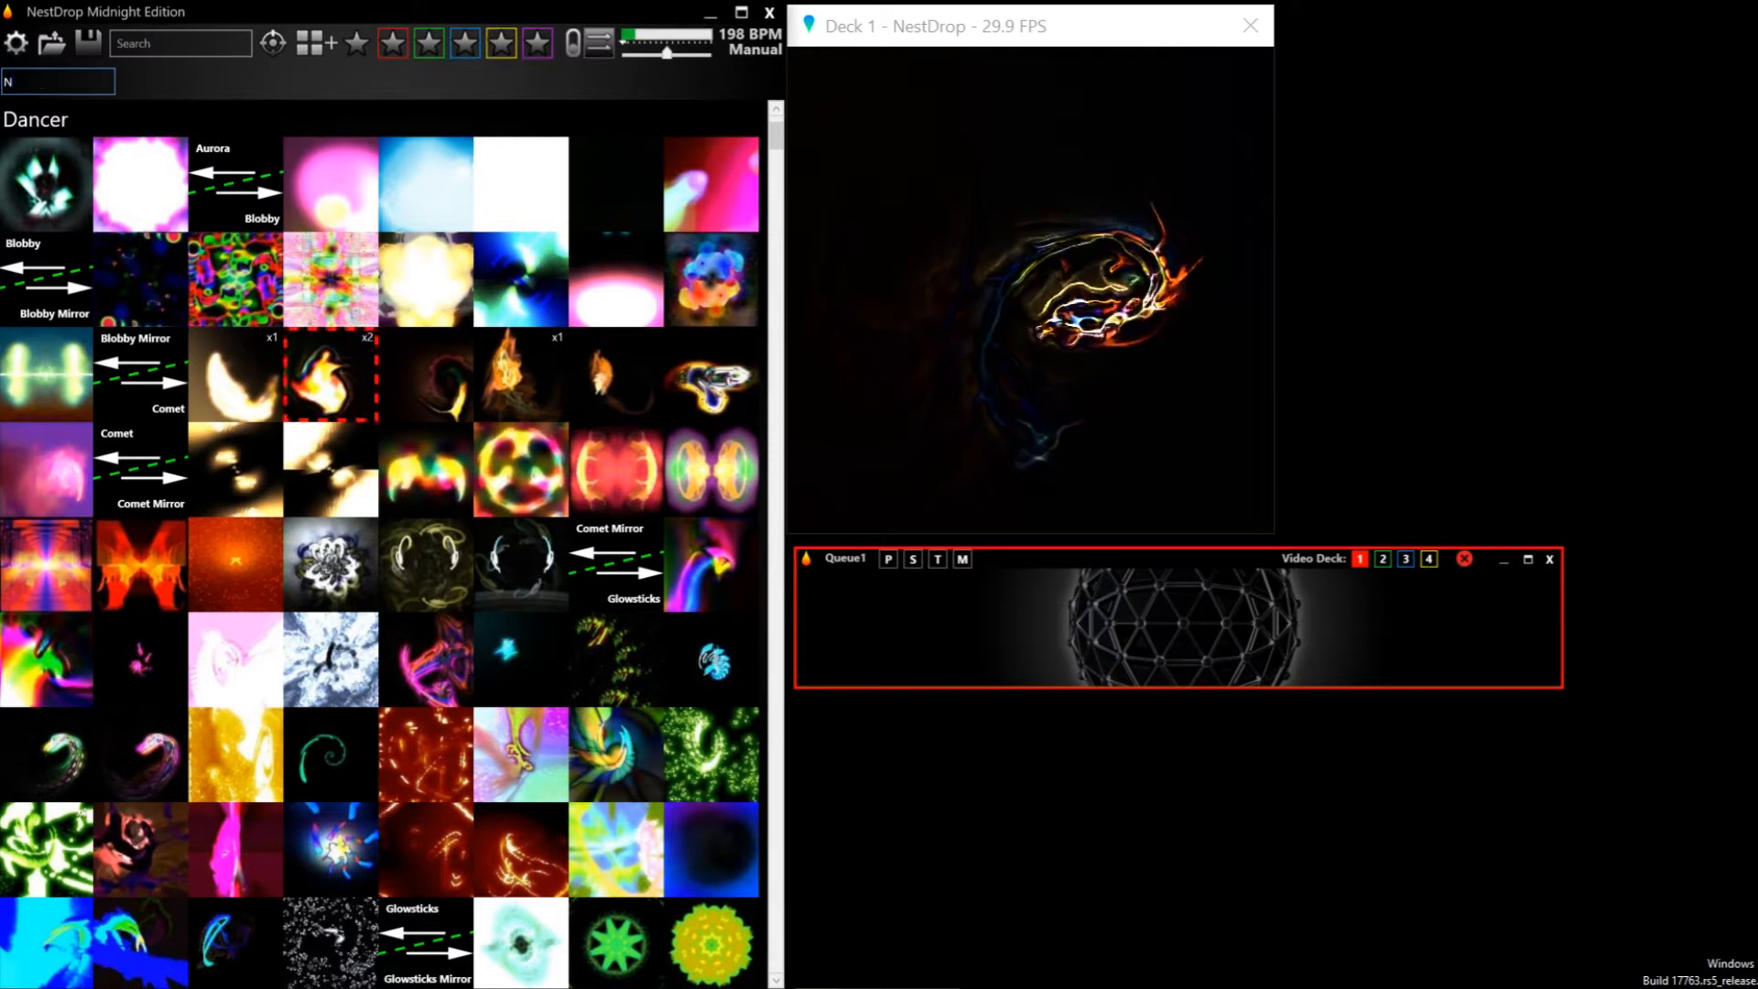
{"action": "type", "text": "estDrop"}
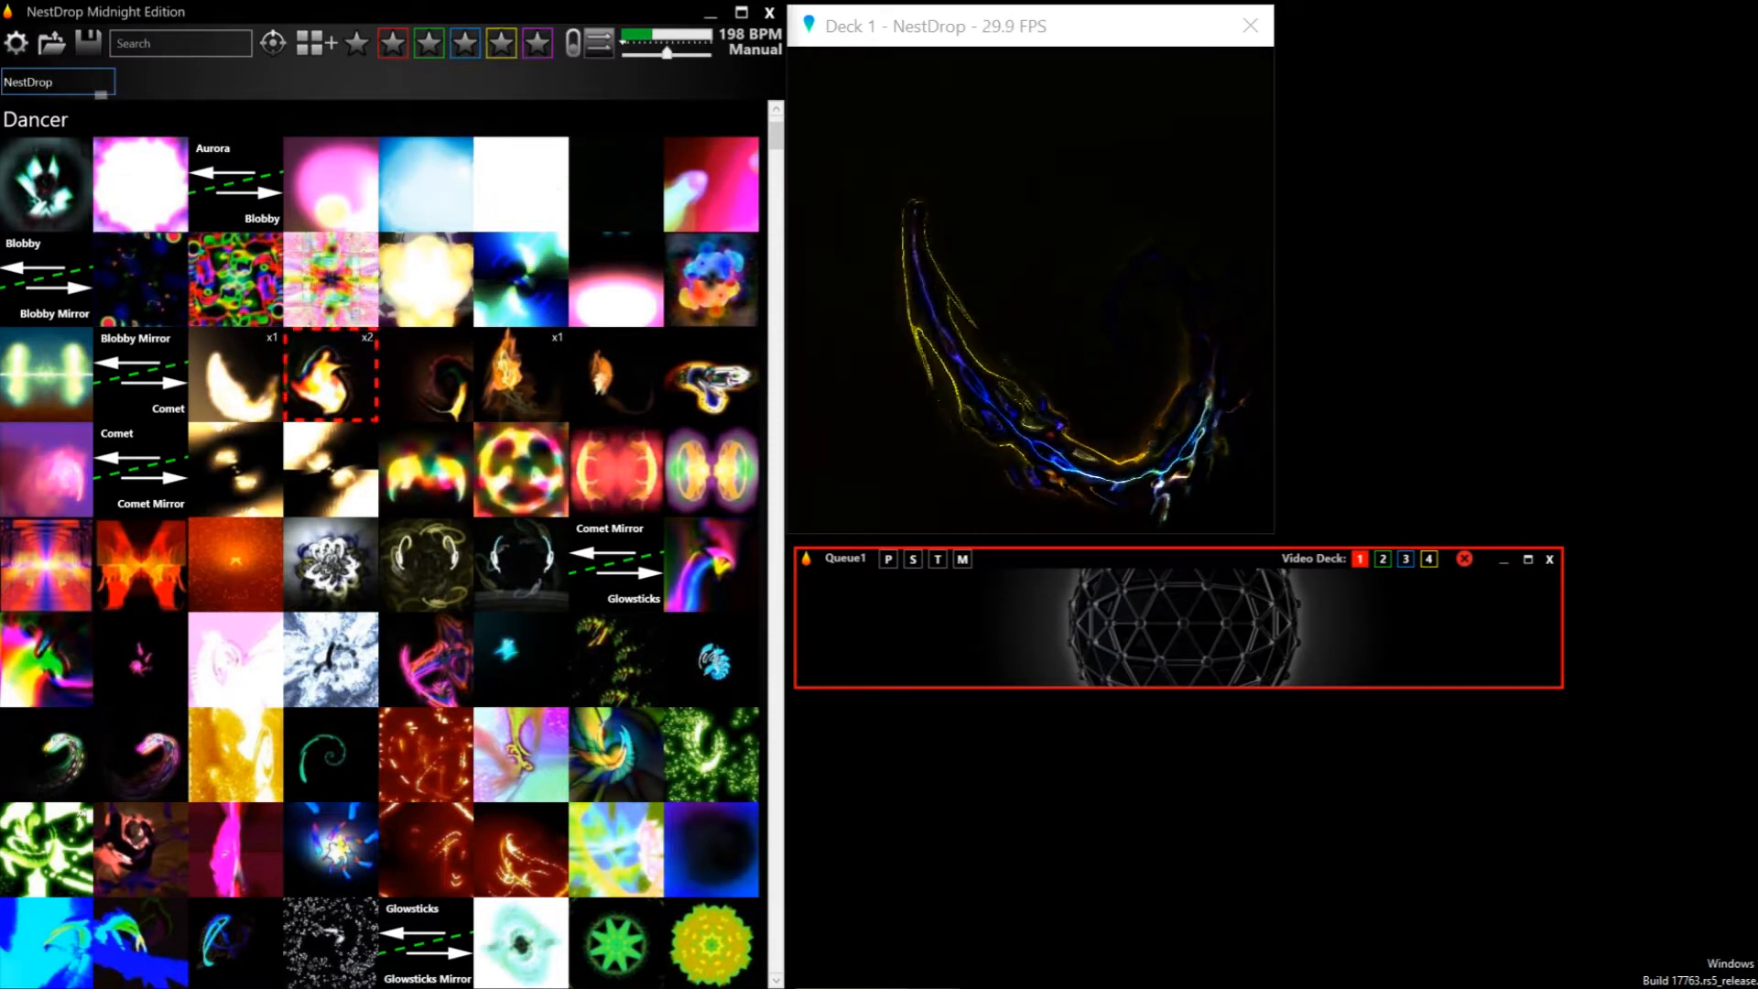
{"action": "left_click_drag", "start_coordinate": [415, 299], "coordinate": [847, 519]}
{"action": "left_click_drag", "start_coordinate": [903, 624], "coordinate": [904, 624]}
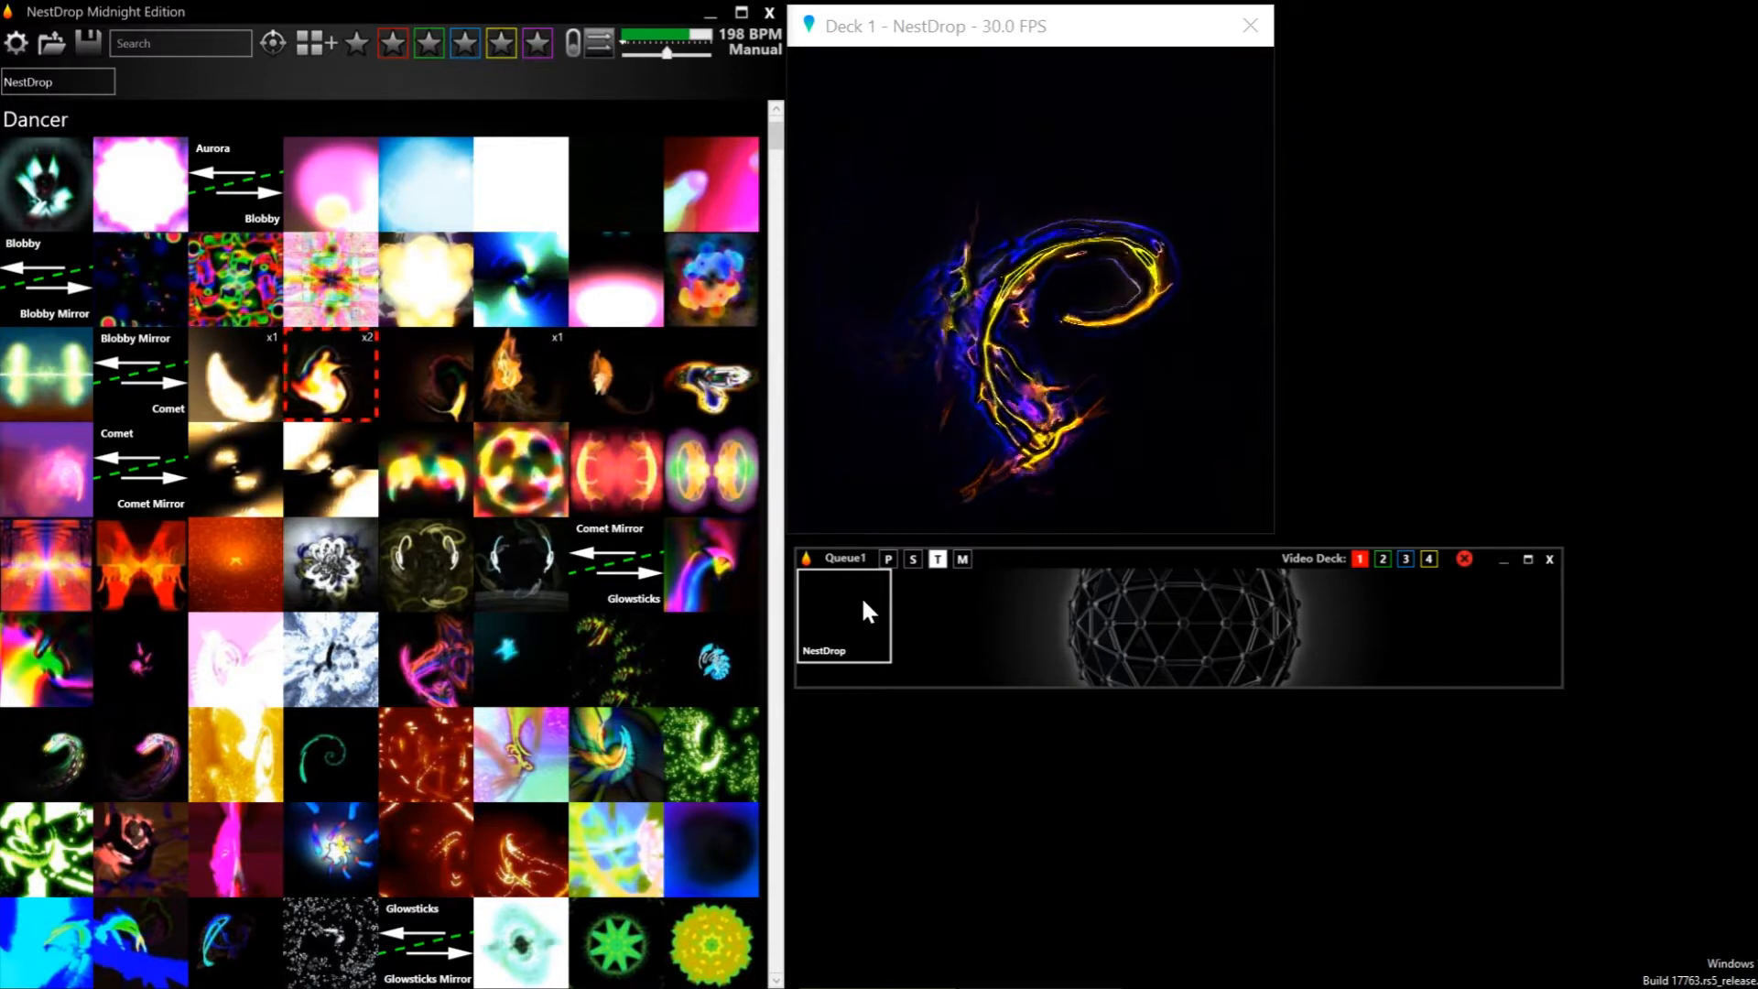
Trigger the NestDrop text from Queue1 on Deck 1 and point out milk2_msg.ini in the Plugins folder
{"action": "left_click", "coordinate": [863, 601]}
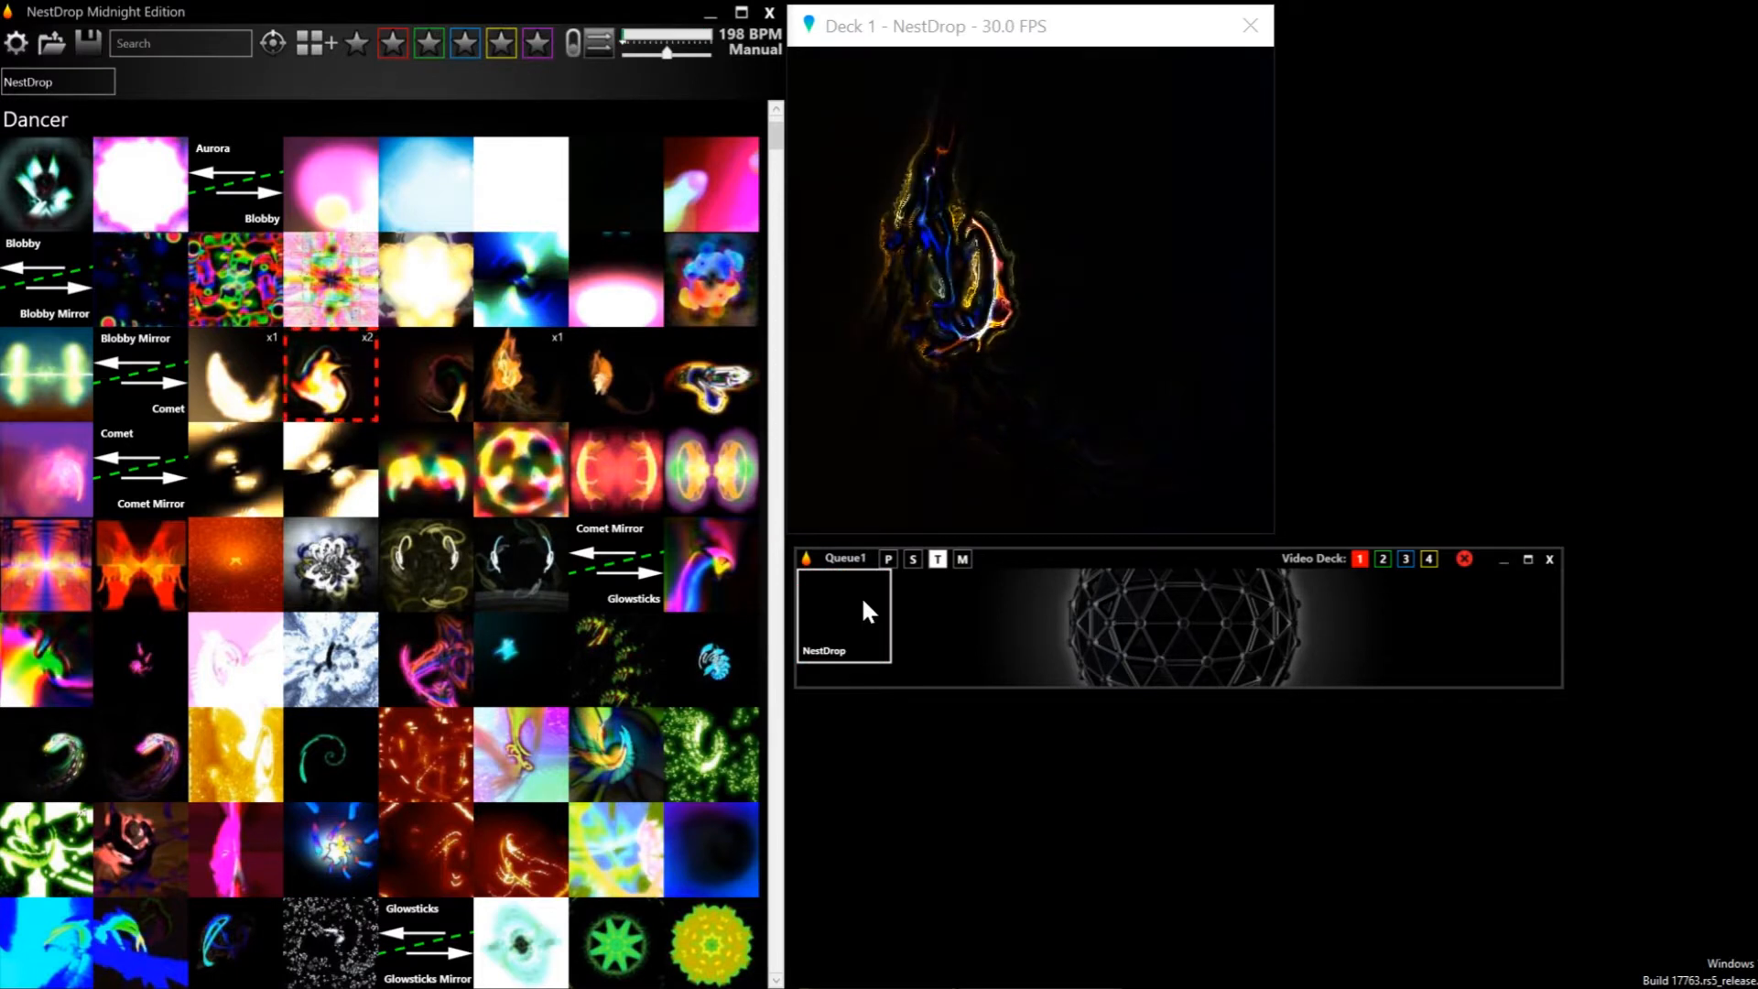
{"action": "left_click", "coordinate": [864, 602]}
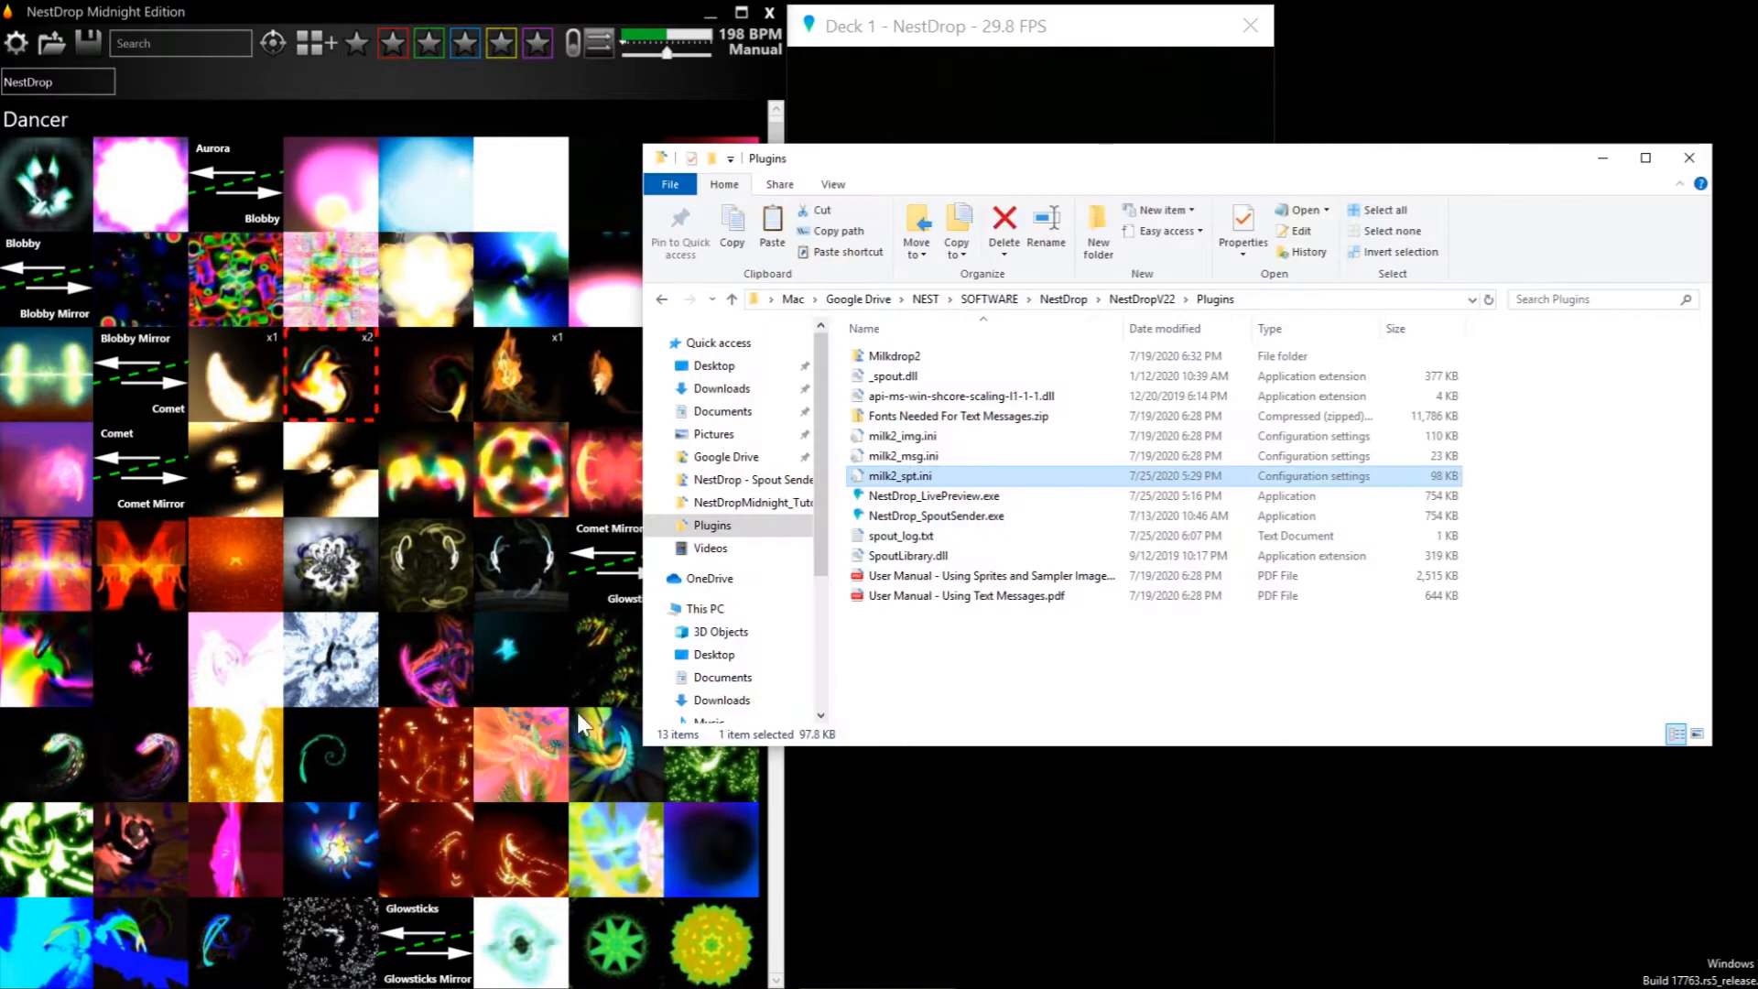
{"action": "left_click", "coordinate": [973, 465]}
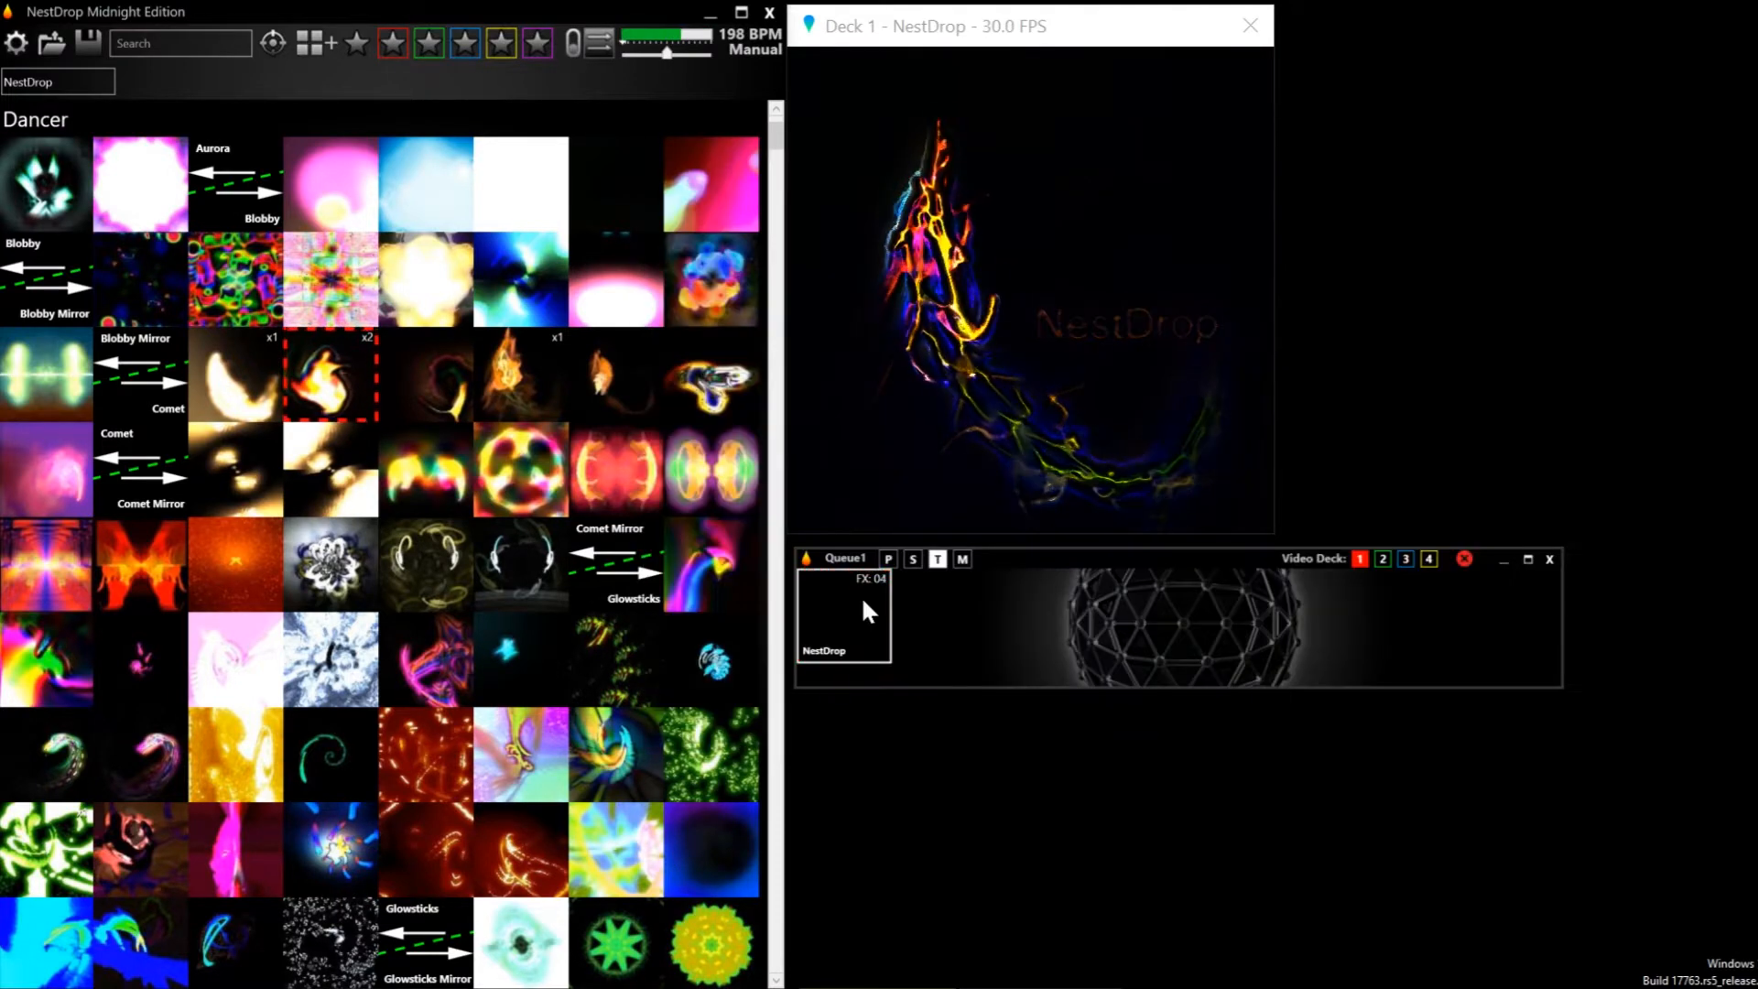
Change the queued NestDrop text's effect to FX 08 and trigger the text on Deck 1
{"action": "left_click", "coordinate": [865, 603]}
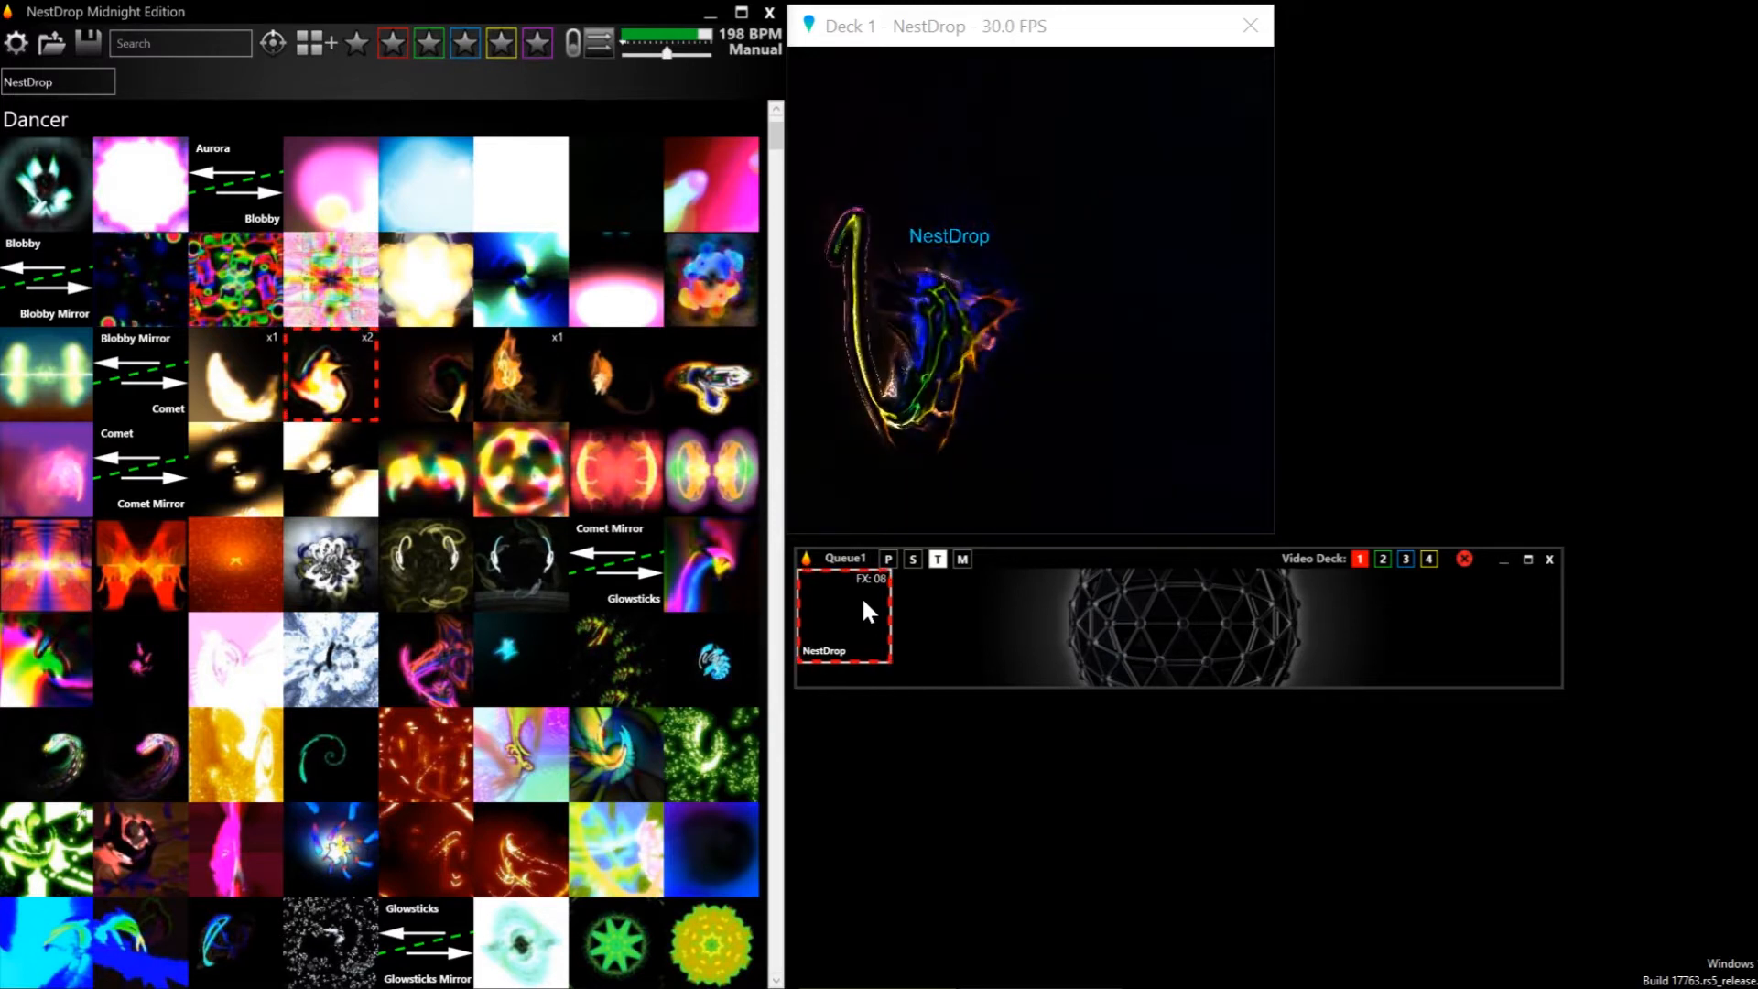
{"action": "scroll", "coordinate": [864, 602], "scroll_direction": "up", "scroll_amount": 2}
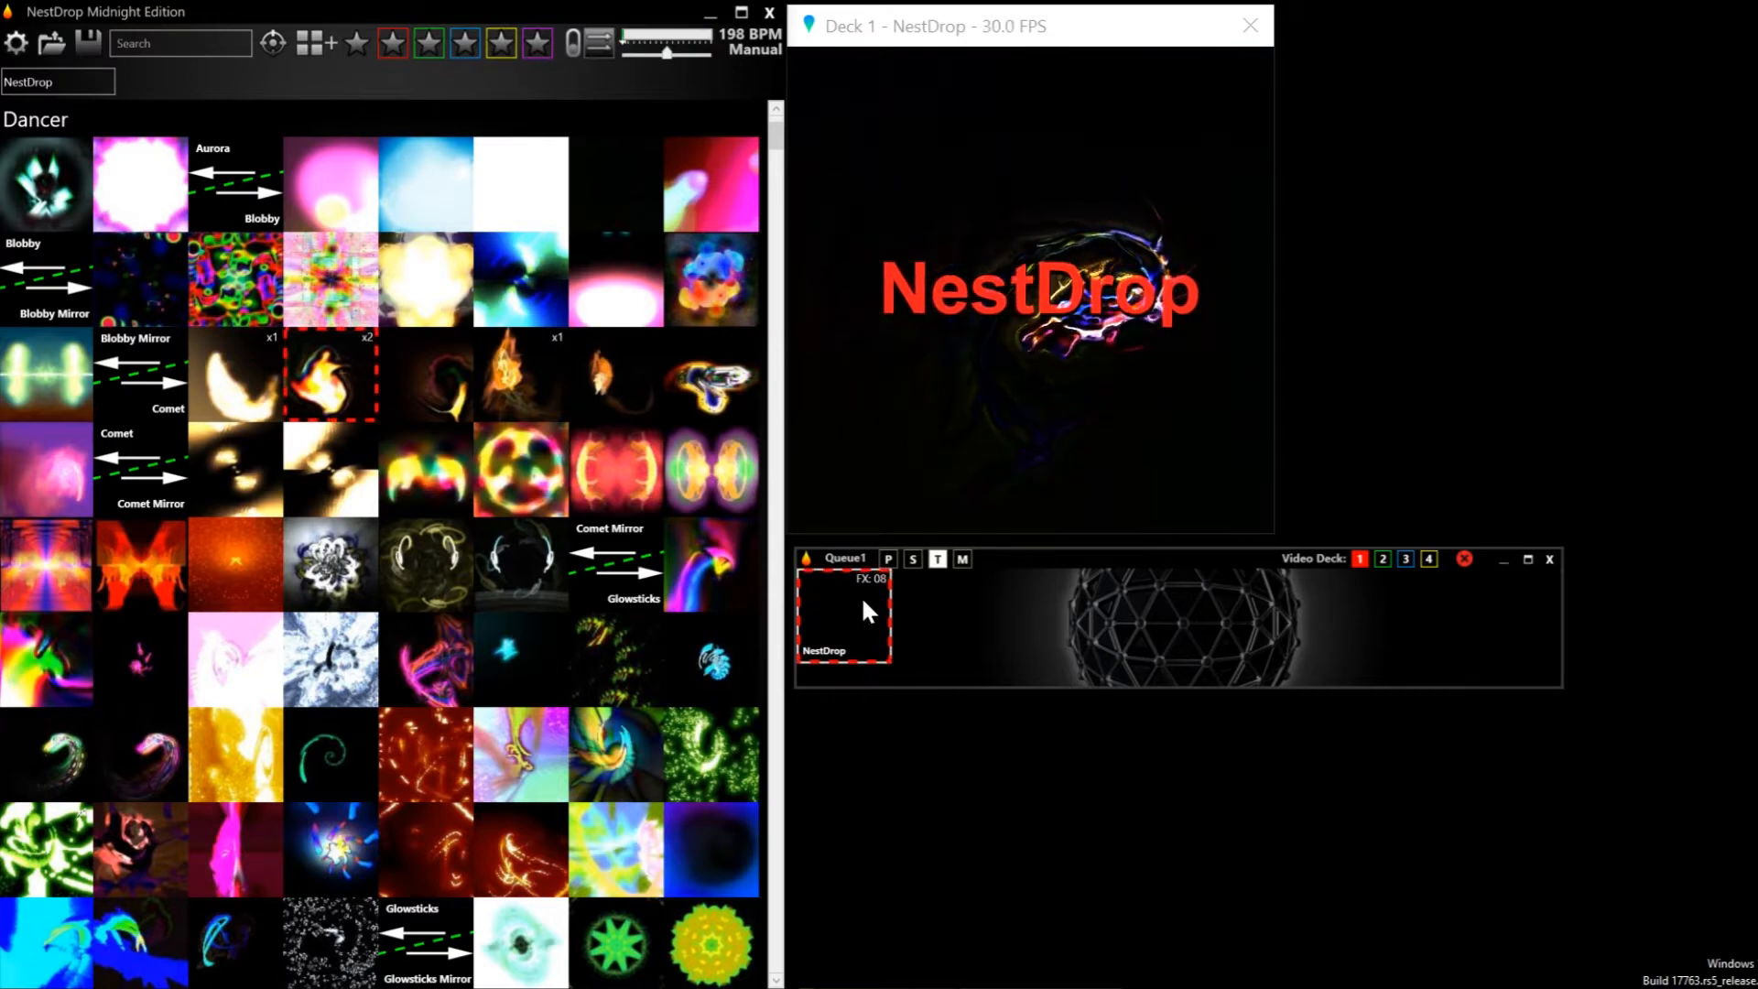
{"action": "left_click", "coordinate": [860, 595]}
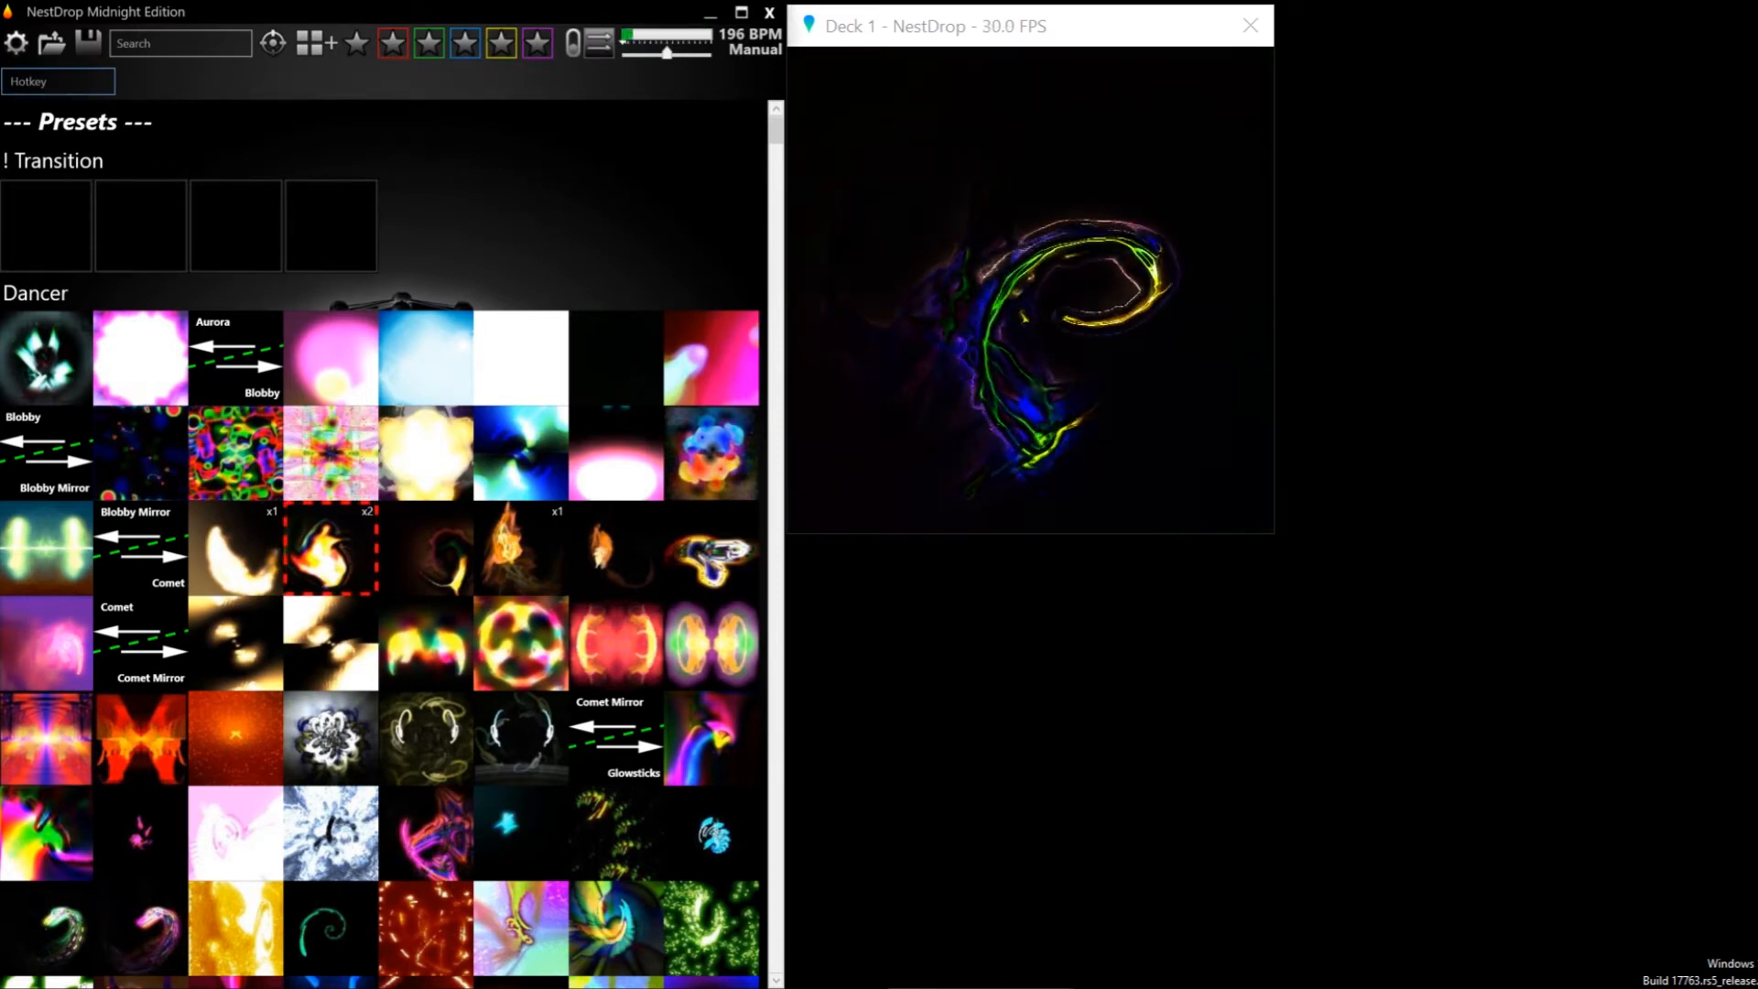
Add the comment Nice to the active Comet preset in Dancer and the comment Nice one to the preset following it
{"action": "type", "text": "Nice"}
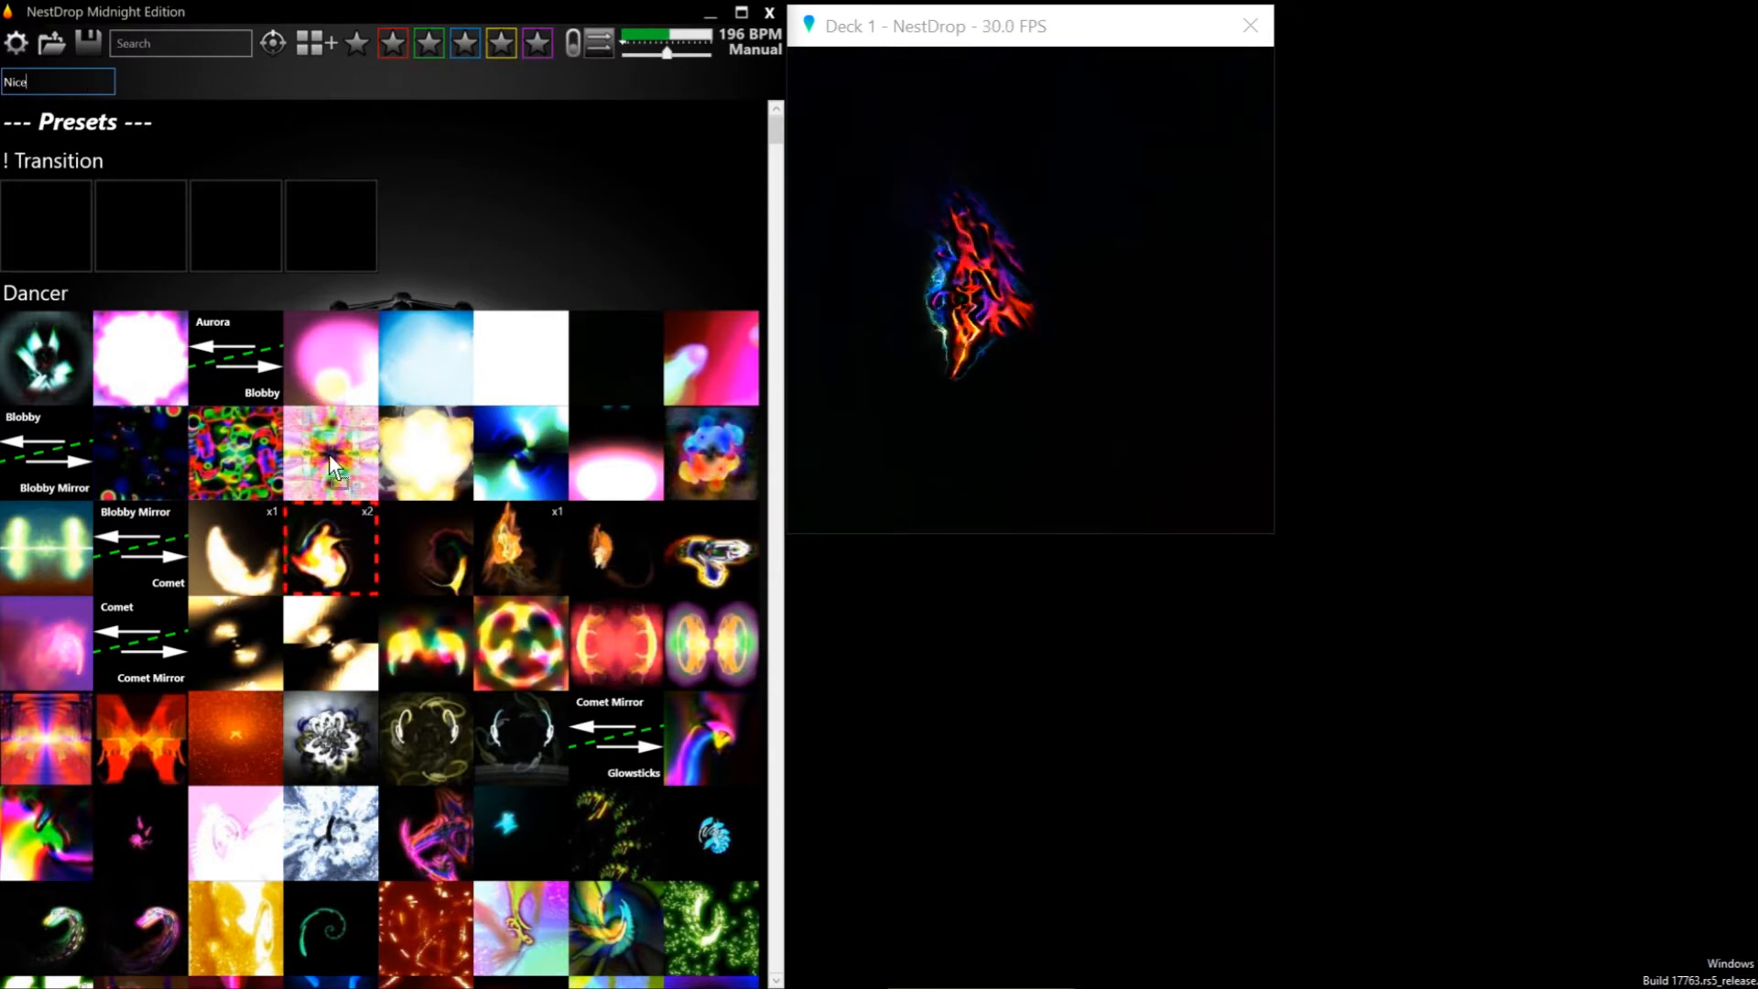
{"action": "left_click_drag", "start_coordinate": [353, 542], "coordinate": [350, 530]}
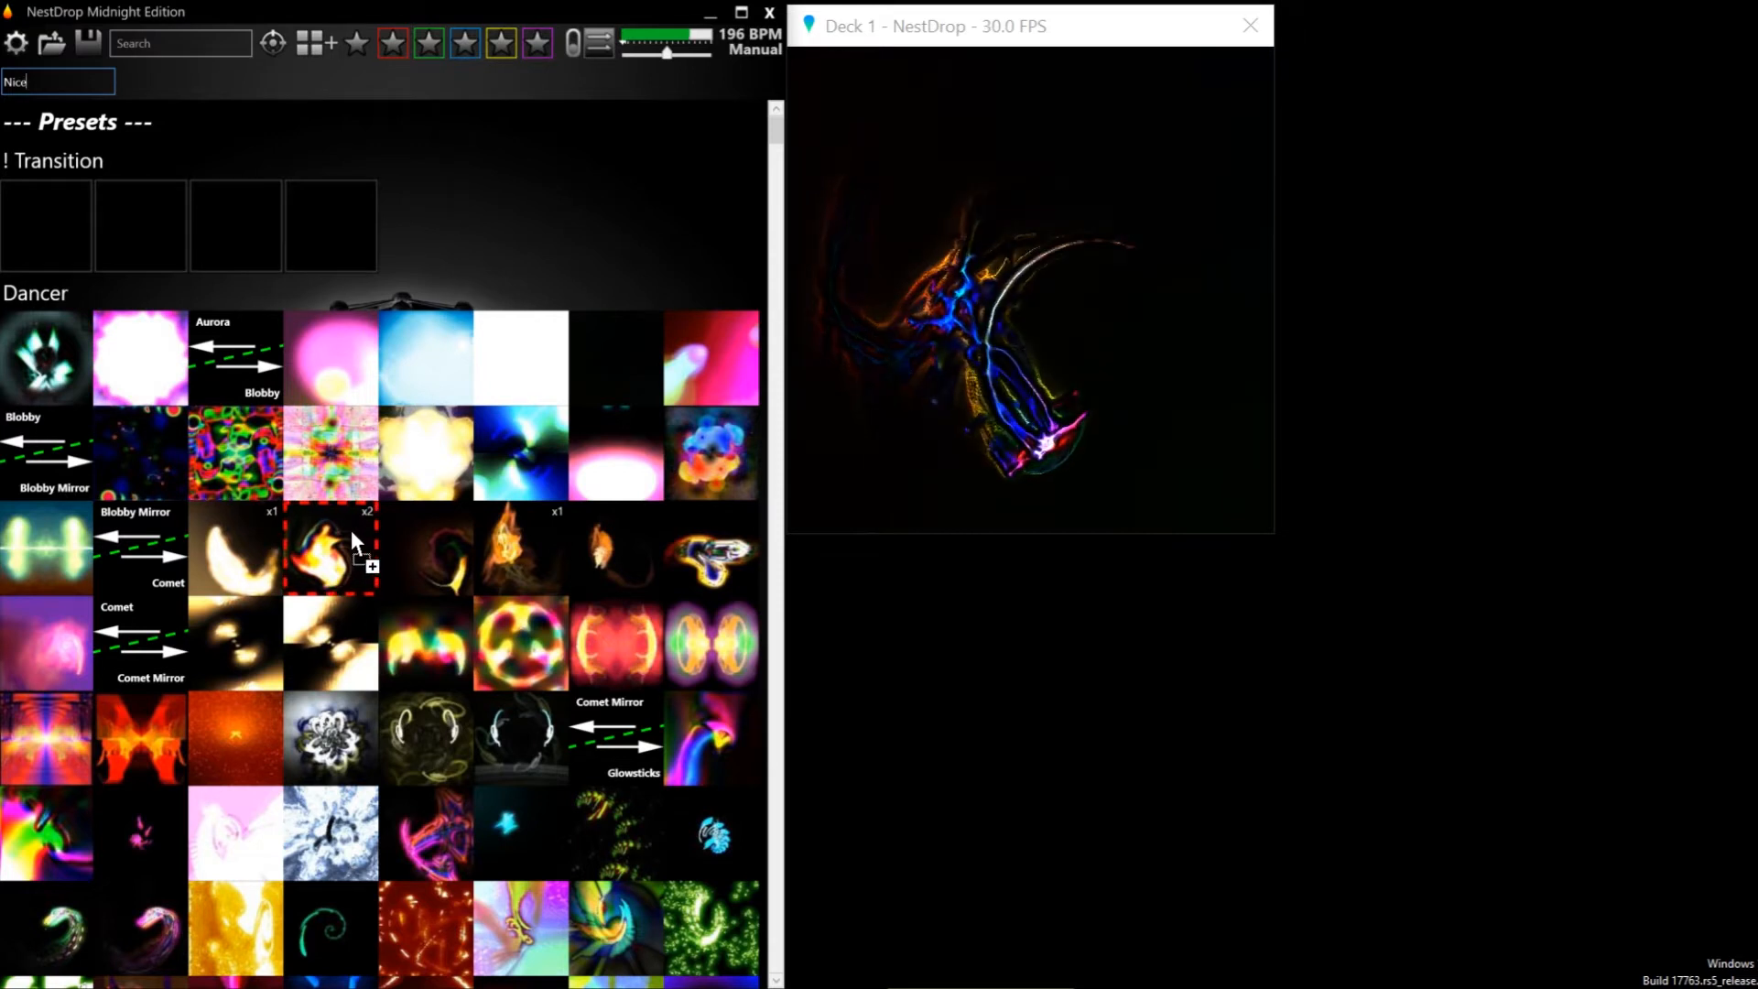
{"action": "mouse_move", "coordinate": [349, 527]}
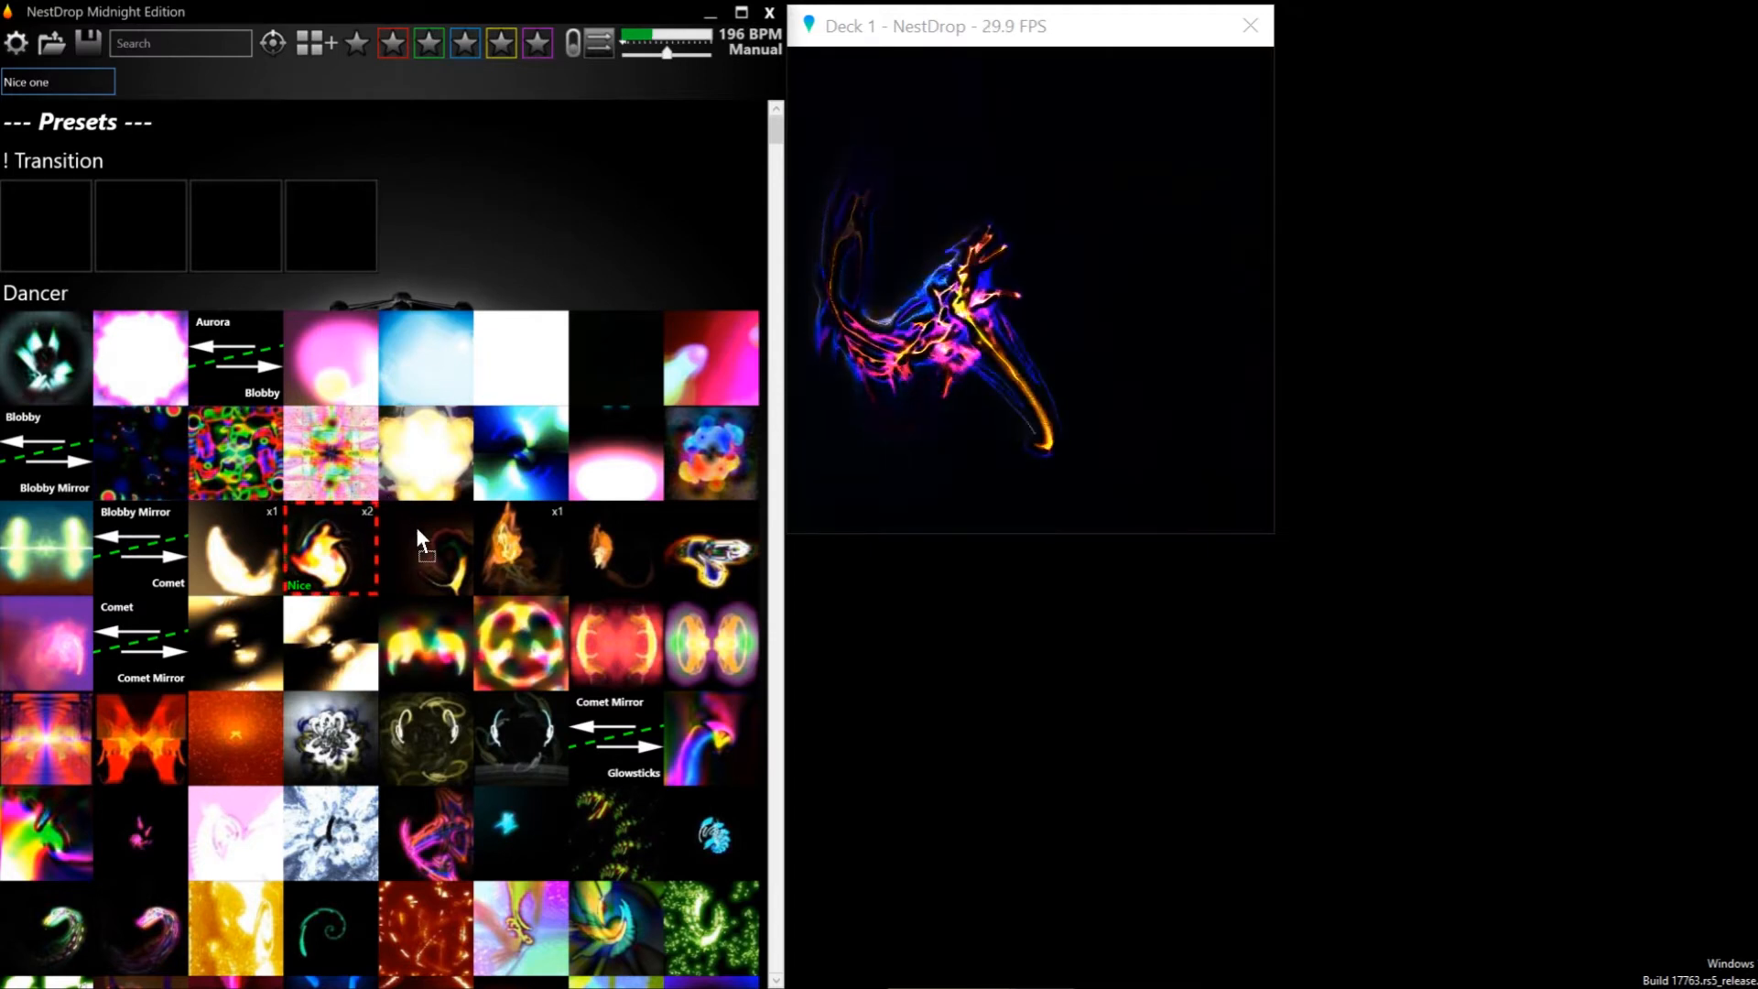
{"action": "mouse_move", "coordinate": [416, 531]}
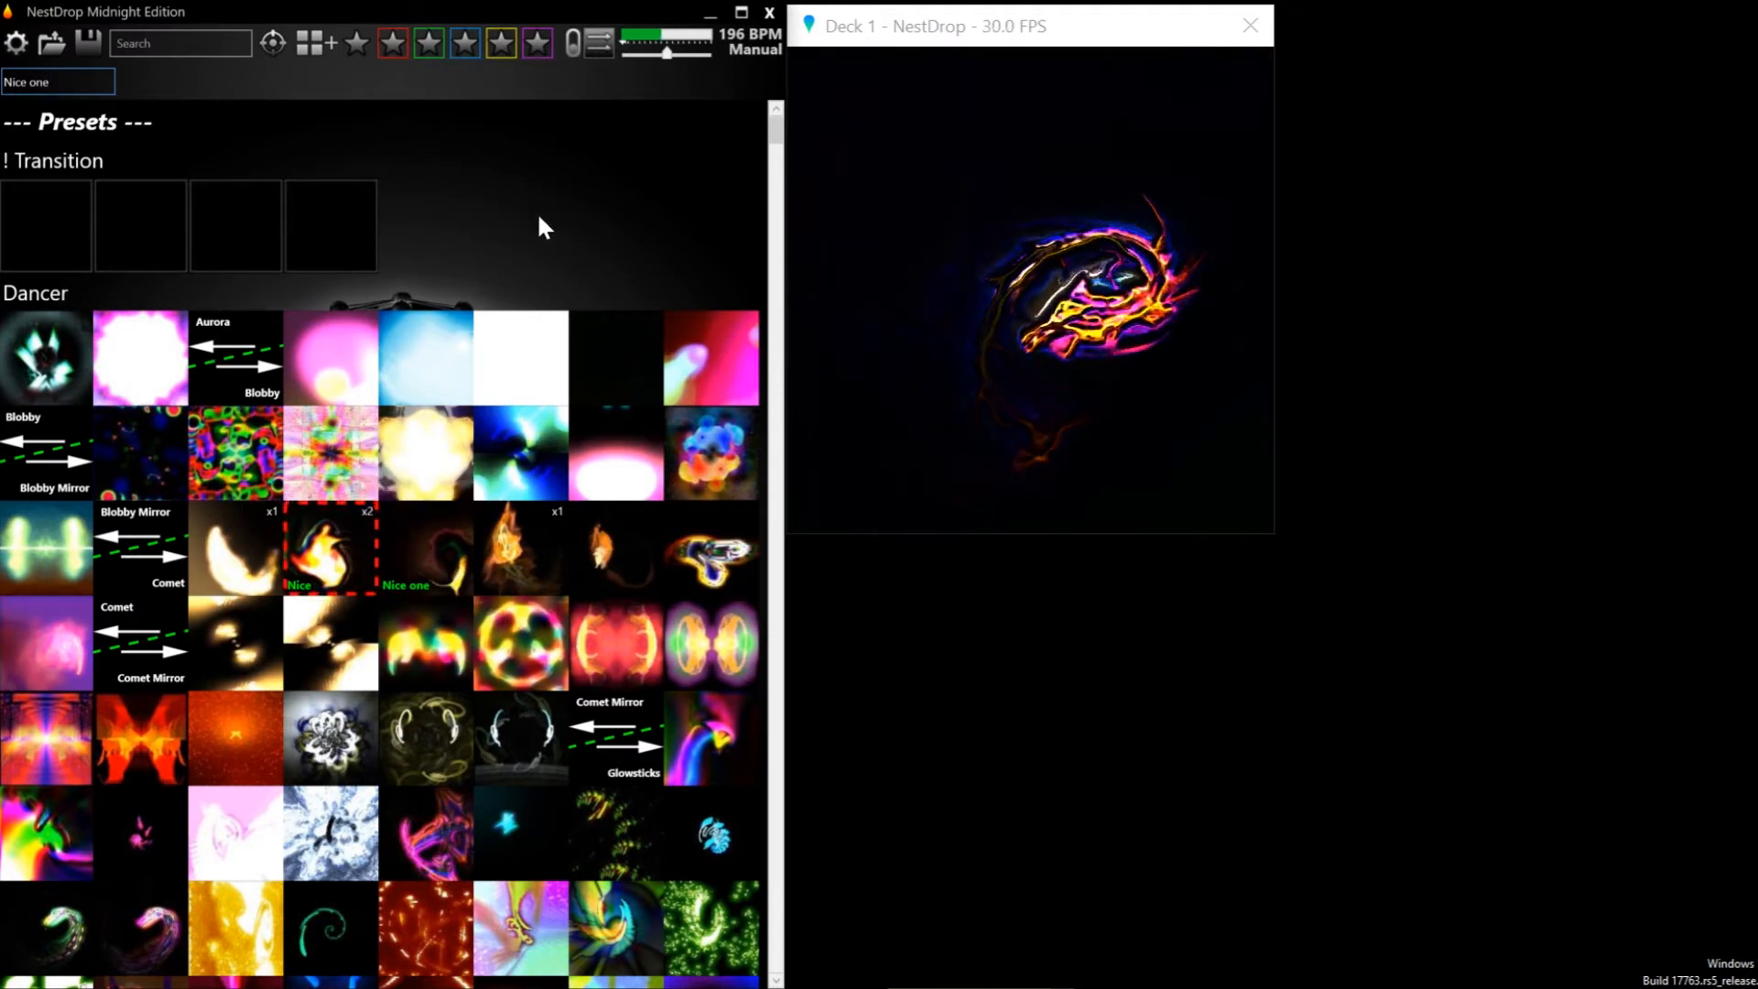
Replace the Hotkey text with a single space and apply it to the preset following the active Comet preset to remove its comment
{"action": "key", "text": "BackSpace"}
{"action": "key", "text": "BackSpace"}
{"action": "key", "text": "BackSpace"}
{"action": "key", "text": "BackSpace"}
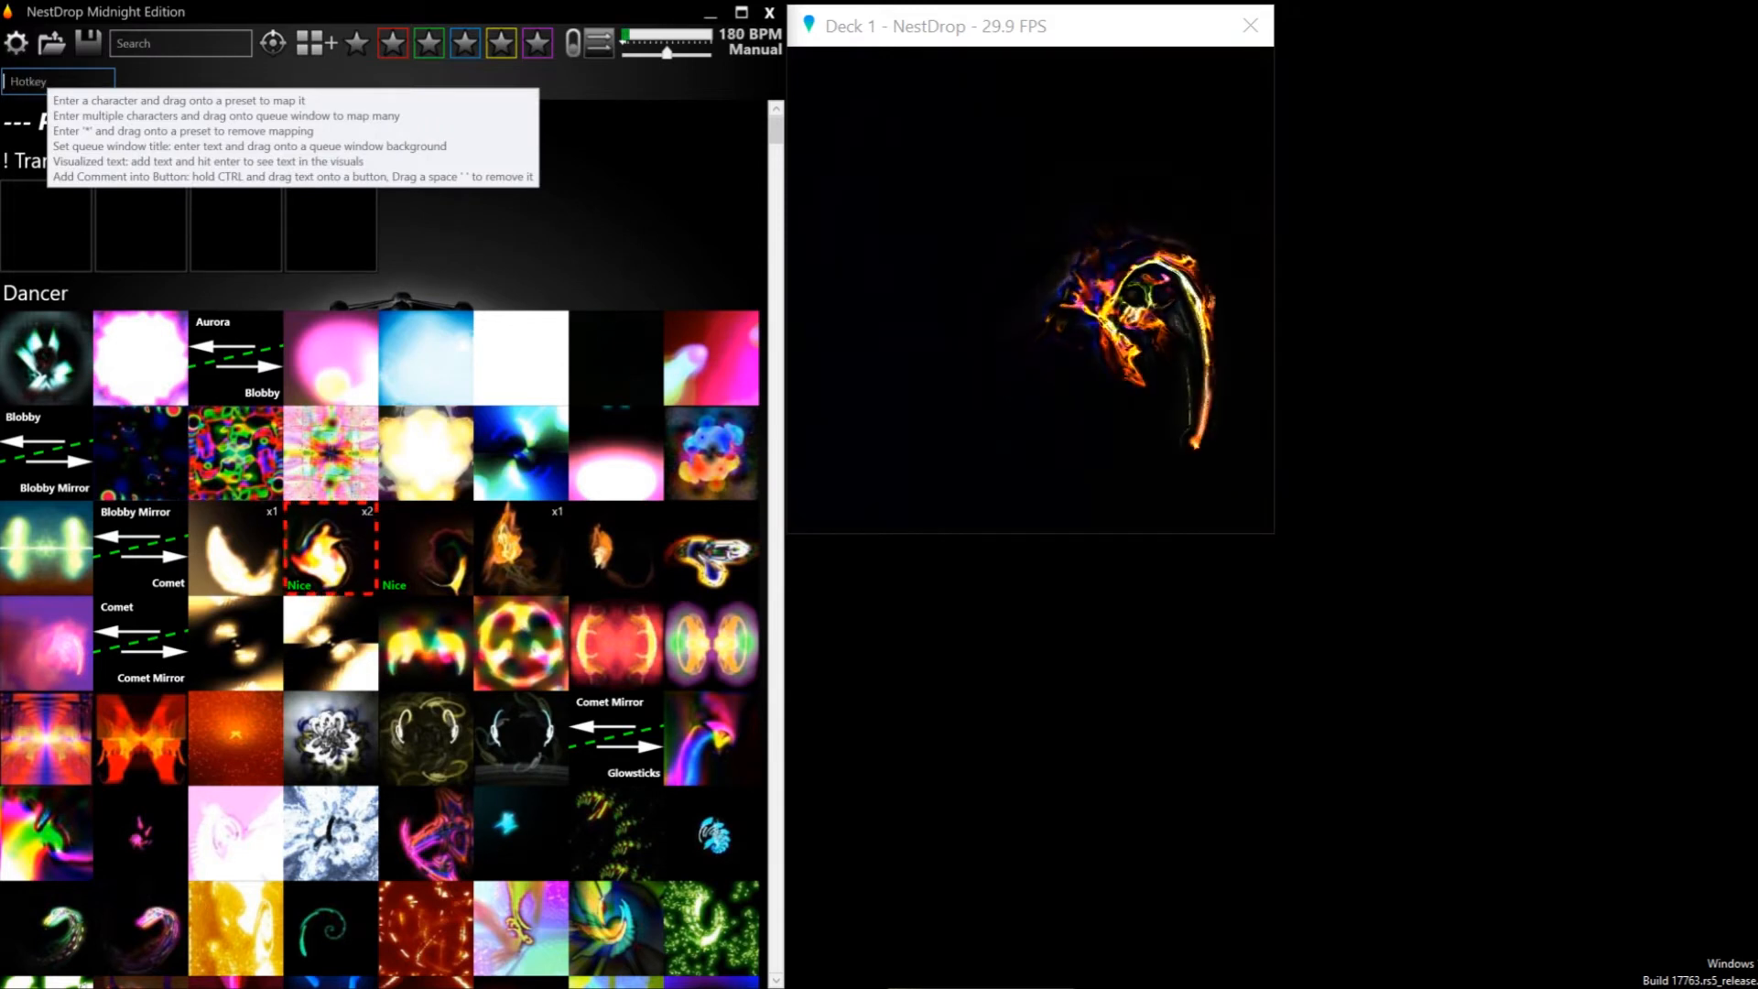
{"action": "key", "text": "BackSpace"}
{"action": "key", "text": "BackSpace"}
{"action": "key", "text": "BackSpace"}
{"action": "key", "text": "BackSpace"}
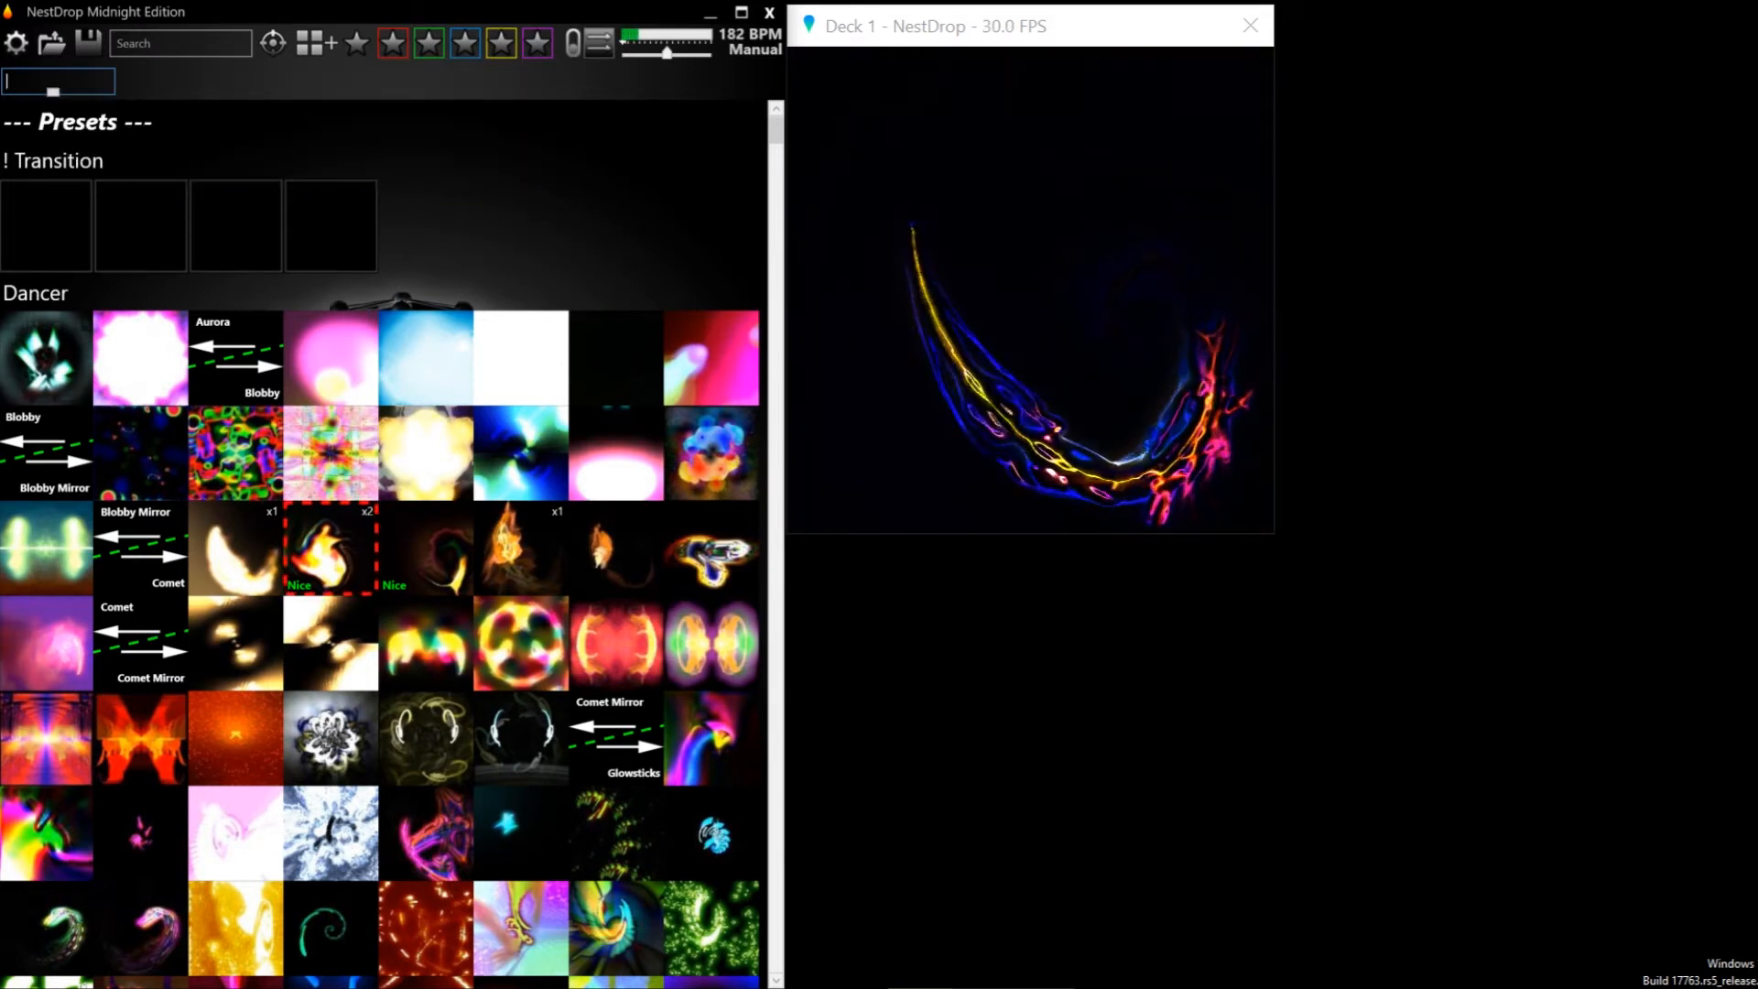
{"action": "left_click_drag", "start_coordinate": [49, 81], "coordinate": [198, 143]}
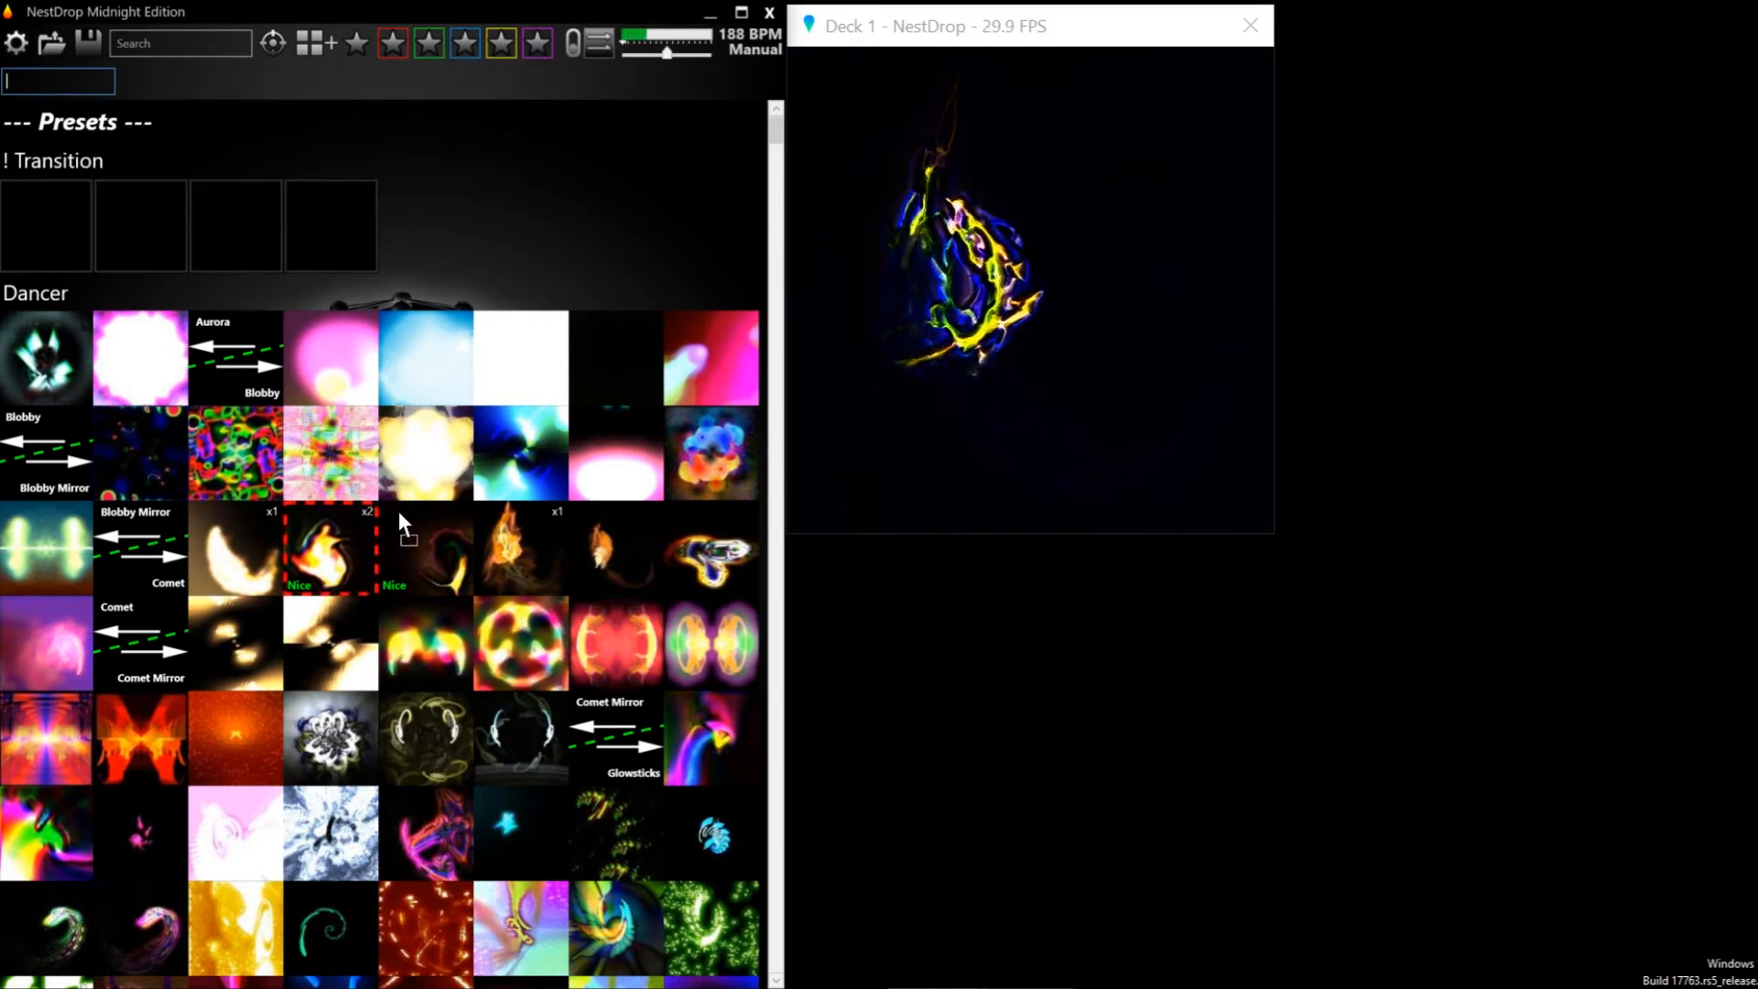
{"action": "left_click_drag", "start_coordinate": [399, 514], "coordinate": [442, 556]}
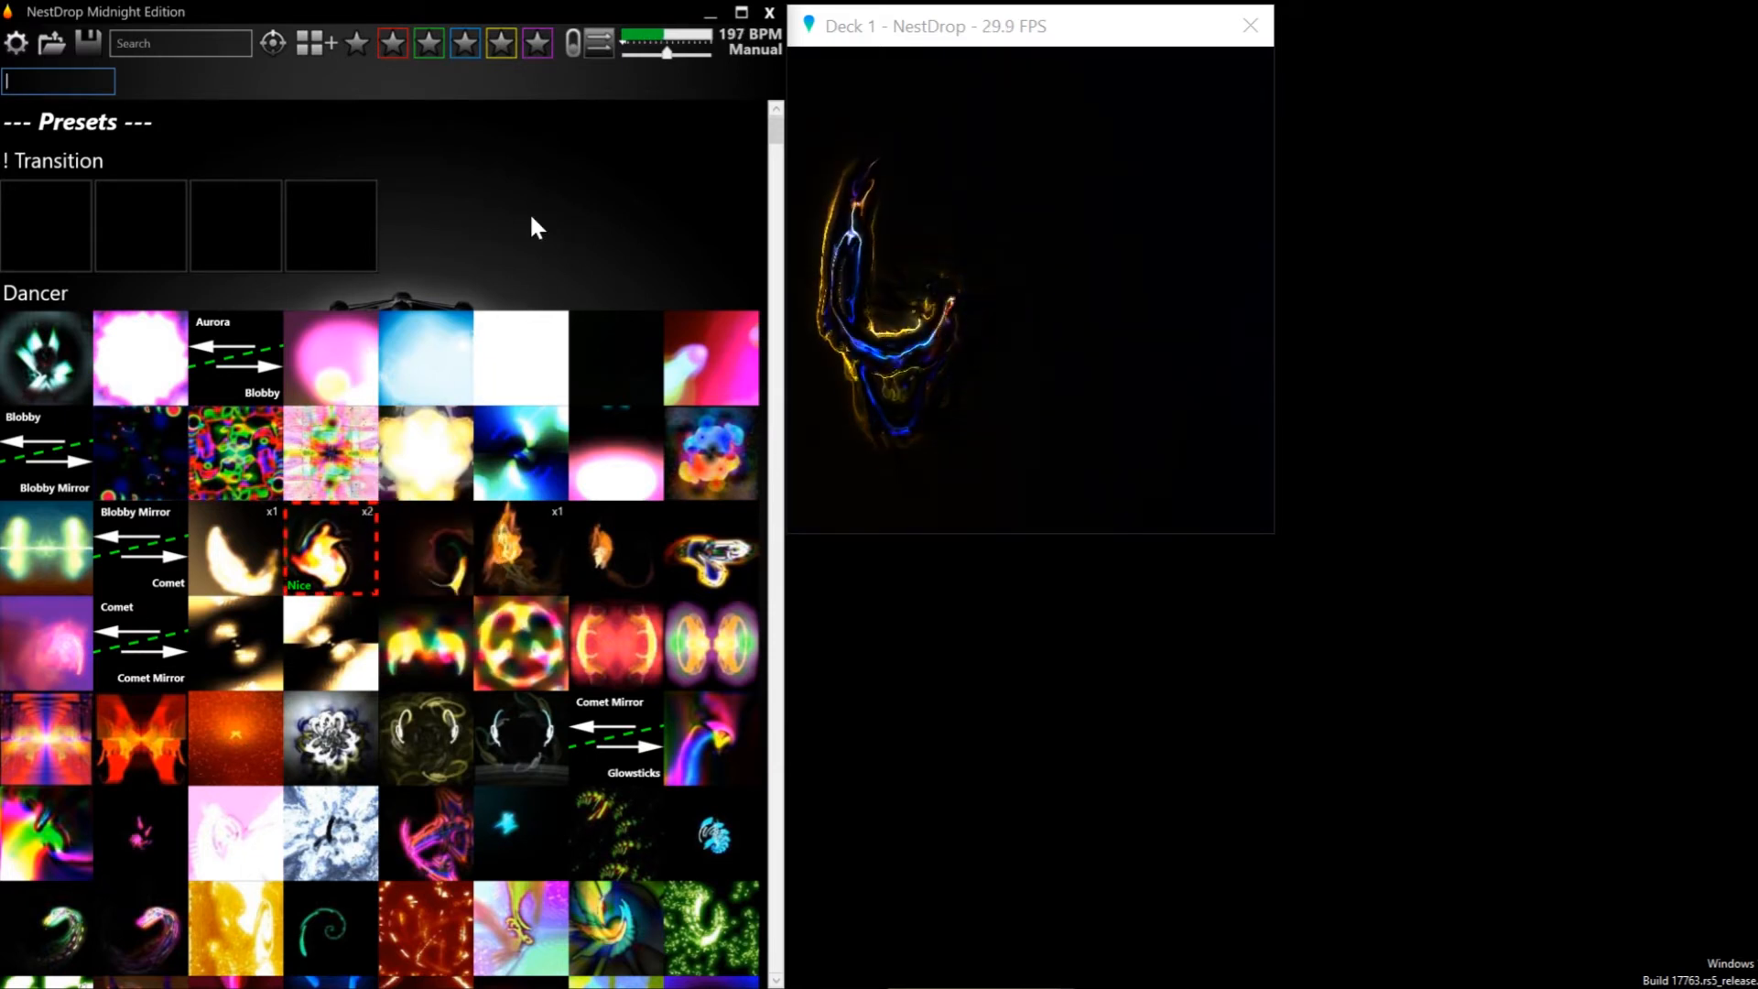
Search the library for the comment nice, then clear the search
{"action": "left_click", "coordinate": [226, 45]}
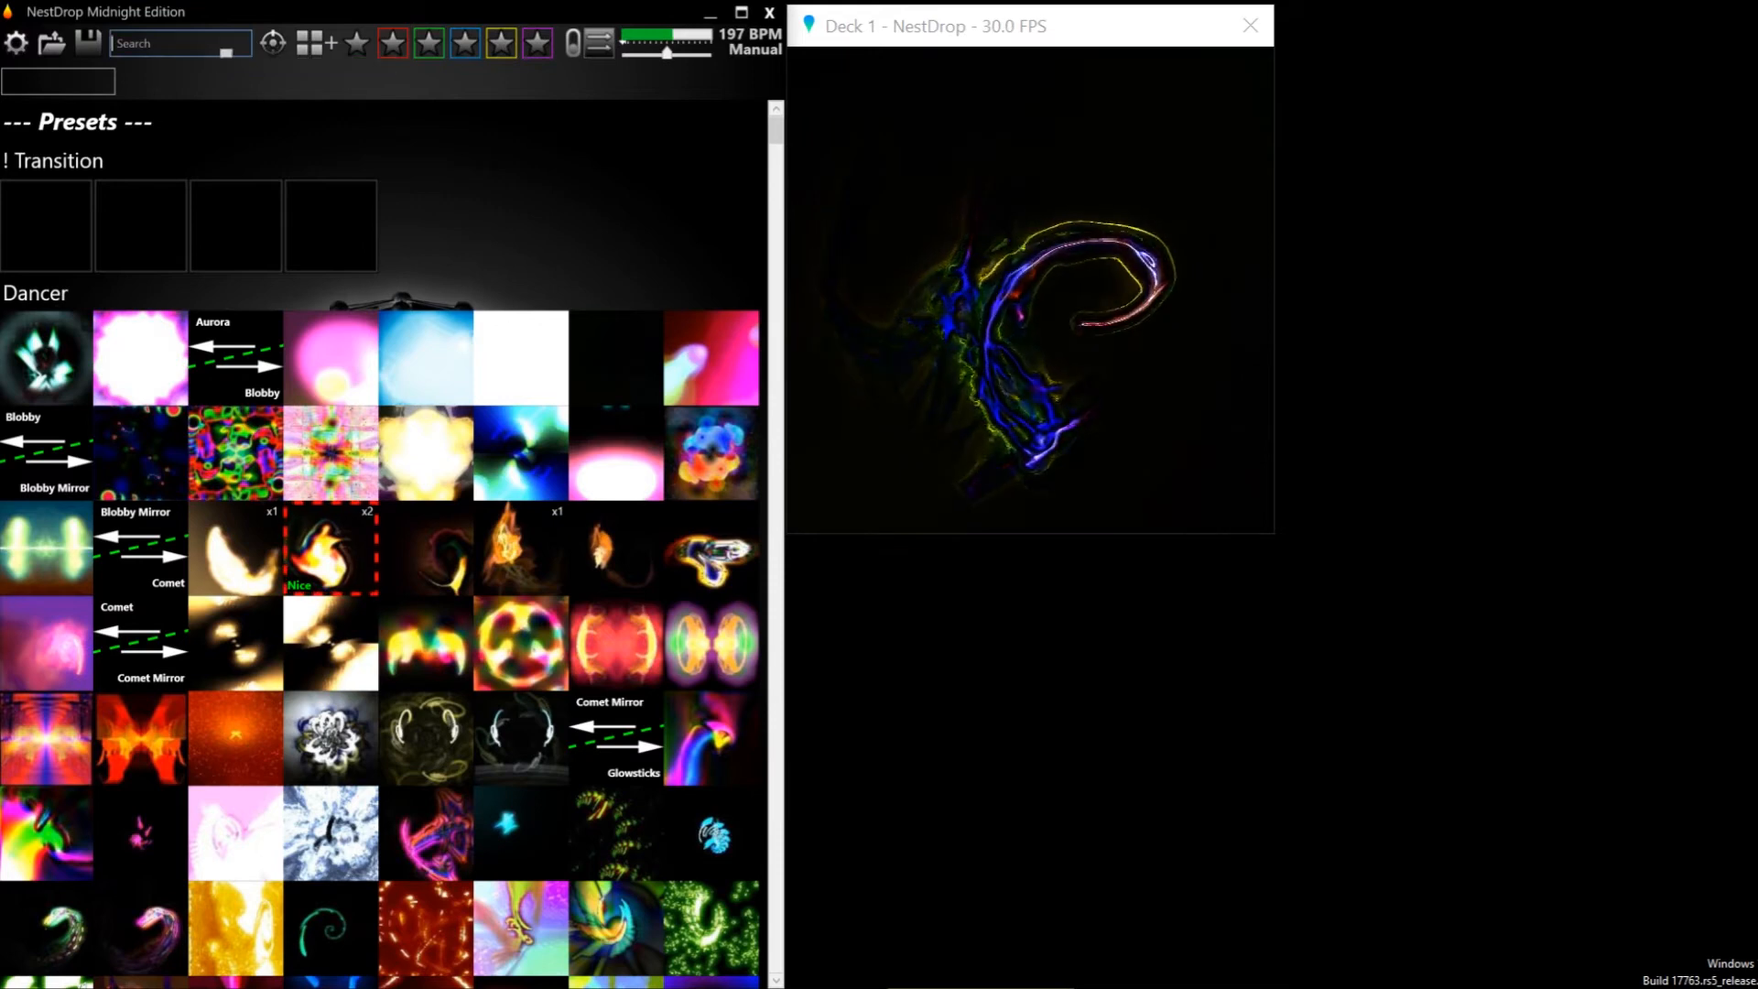
{"action": "type", "text": "n"}
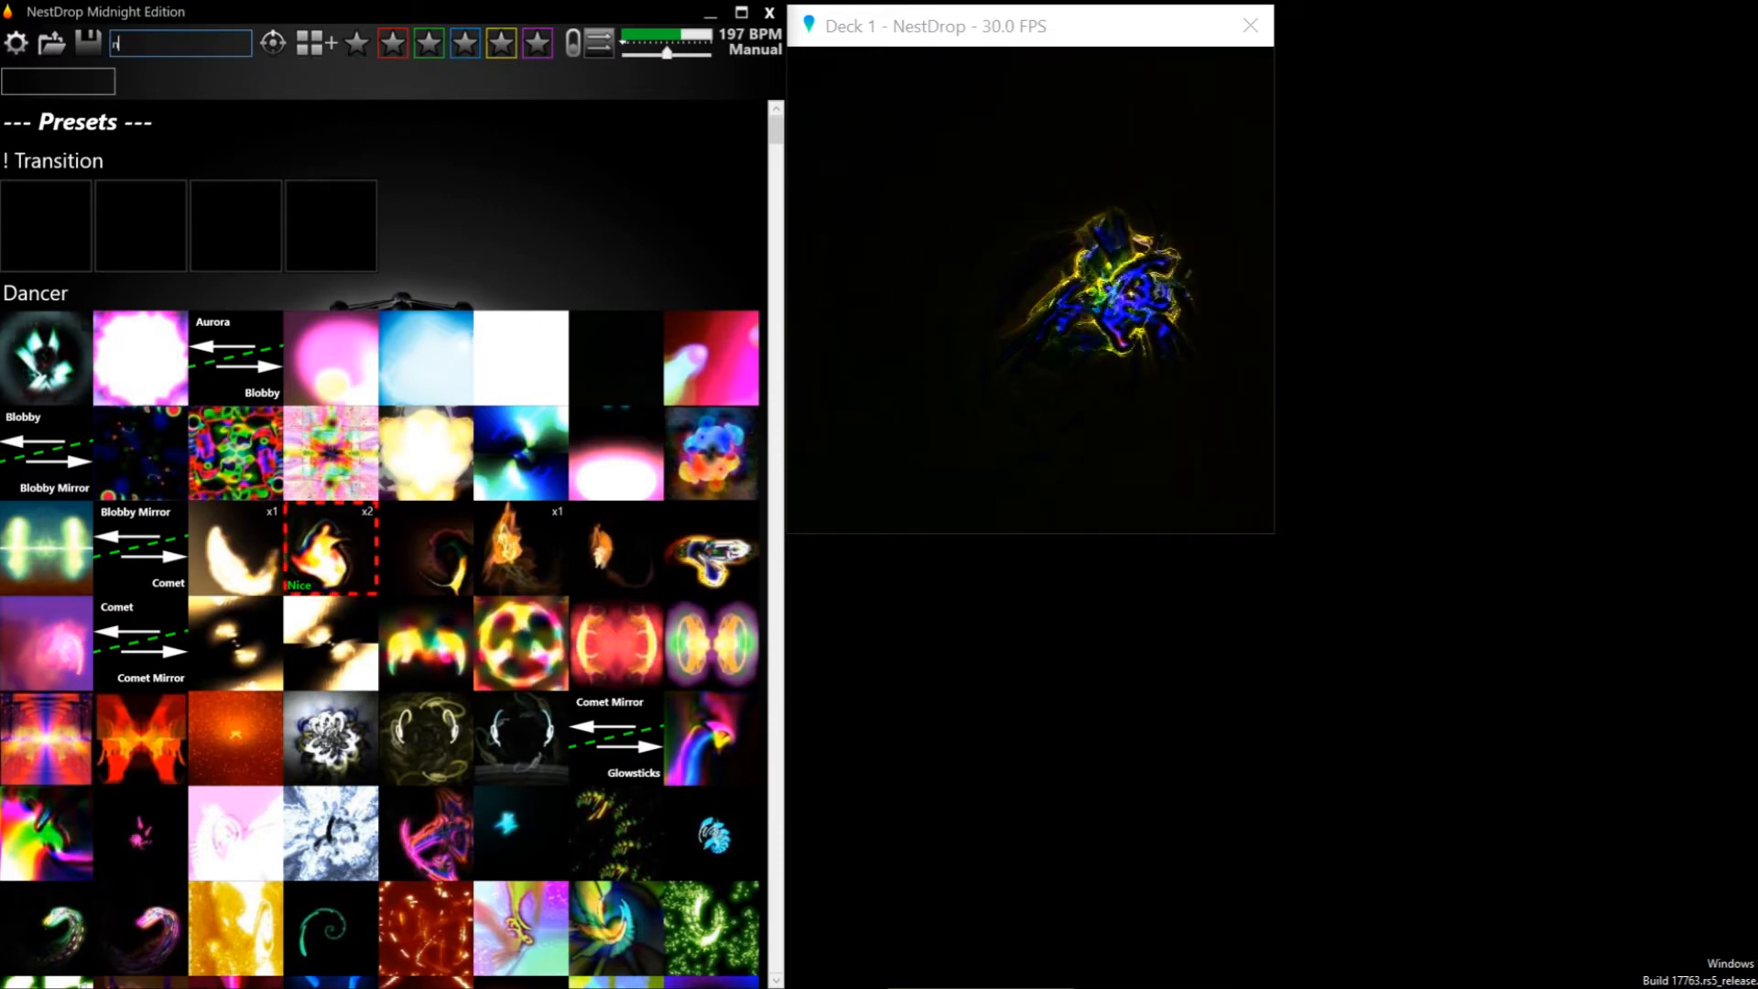
{"action": "type", "text": "ice"}
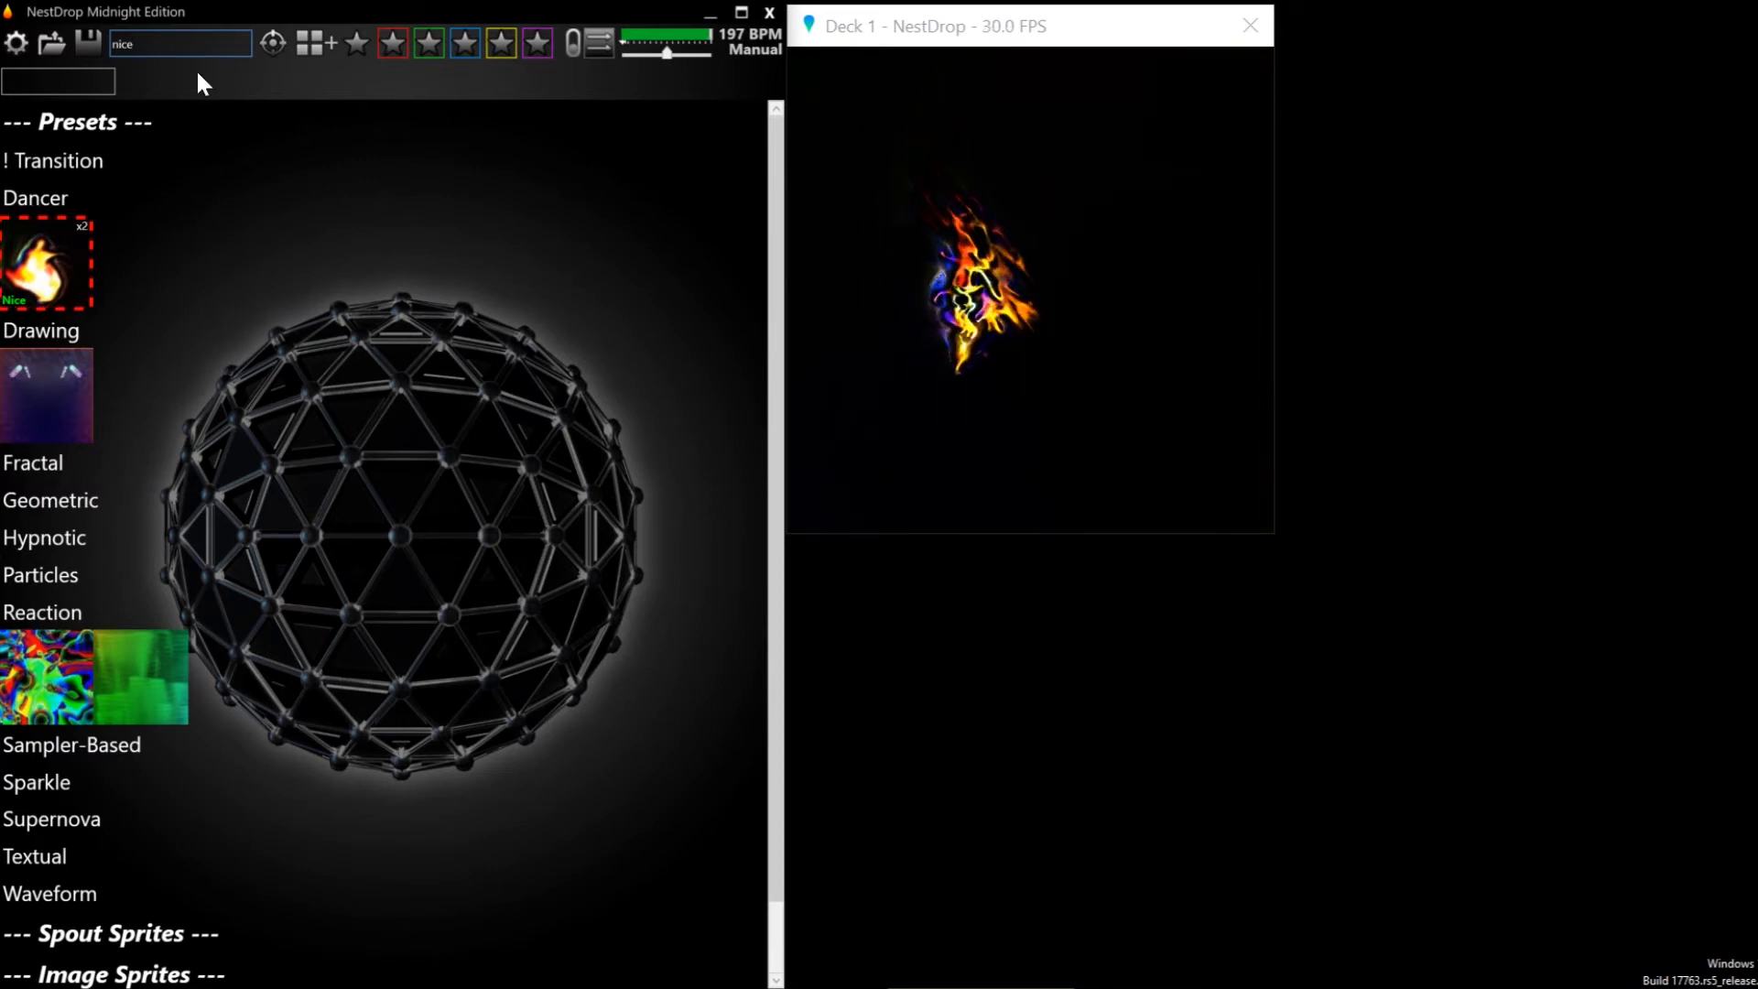
{"action": "key", "text": "Escape"}
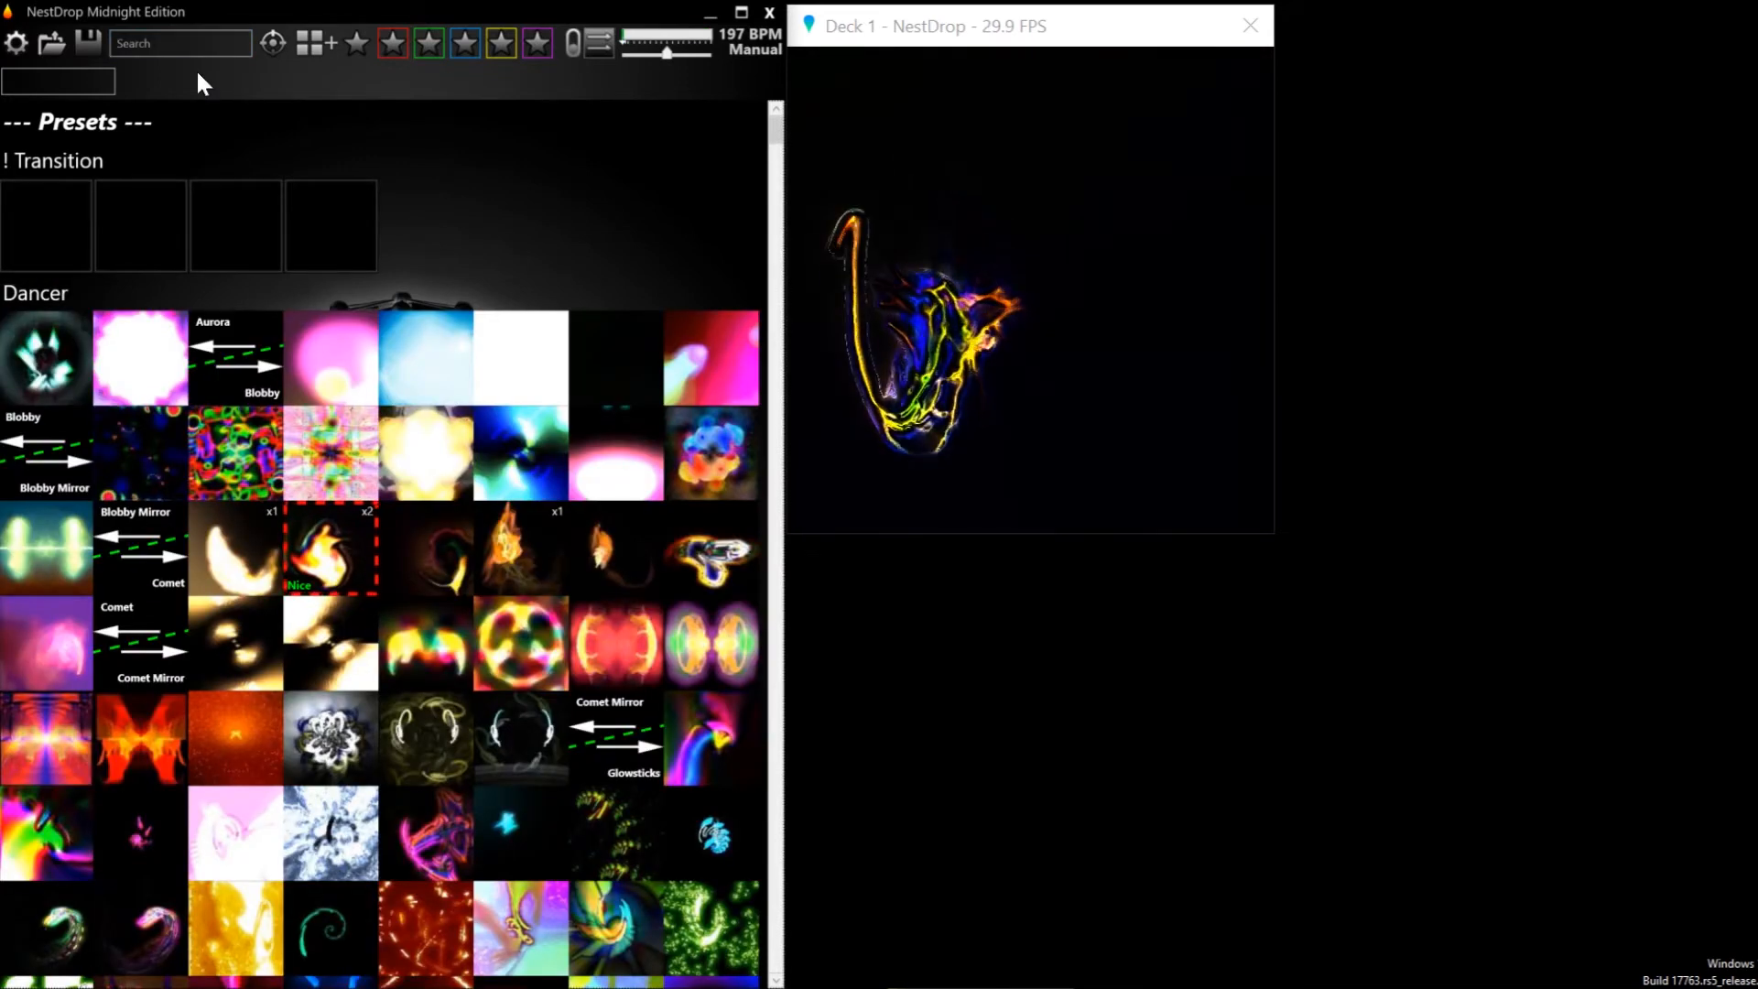
Create a new queue window below the Deck 1 preview and add the active Comet preset commented Nice to it
{"action": "left_click", "coordinate": [320, 42]}
{"action": "left_click_drag", "start_coordinate": [380, 60], "coordinate": [1152, 566]}
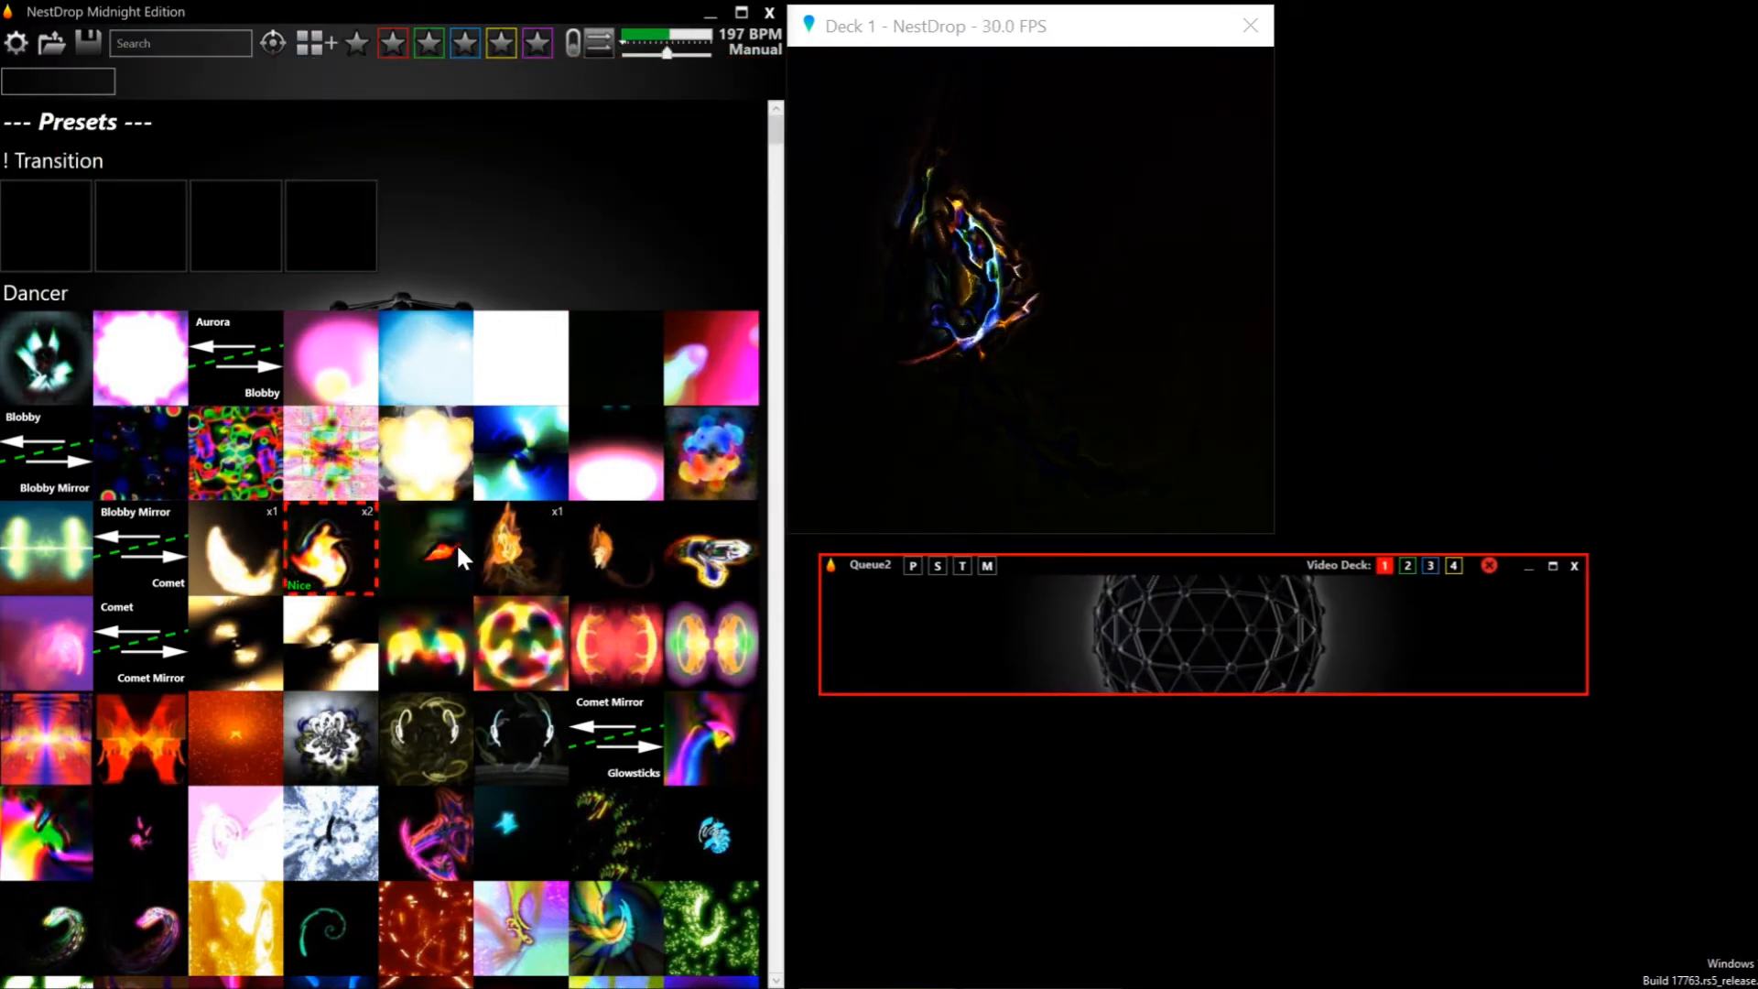
{"action": "left_click_drag", "start_coordinate": [338, 529], "coordinate": [868, 611]}
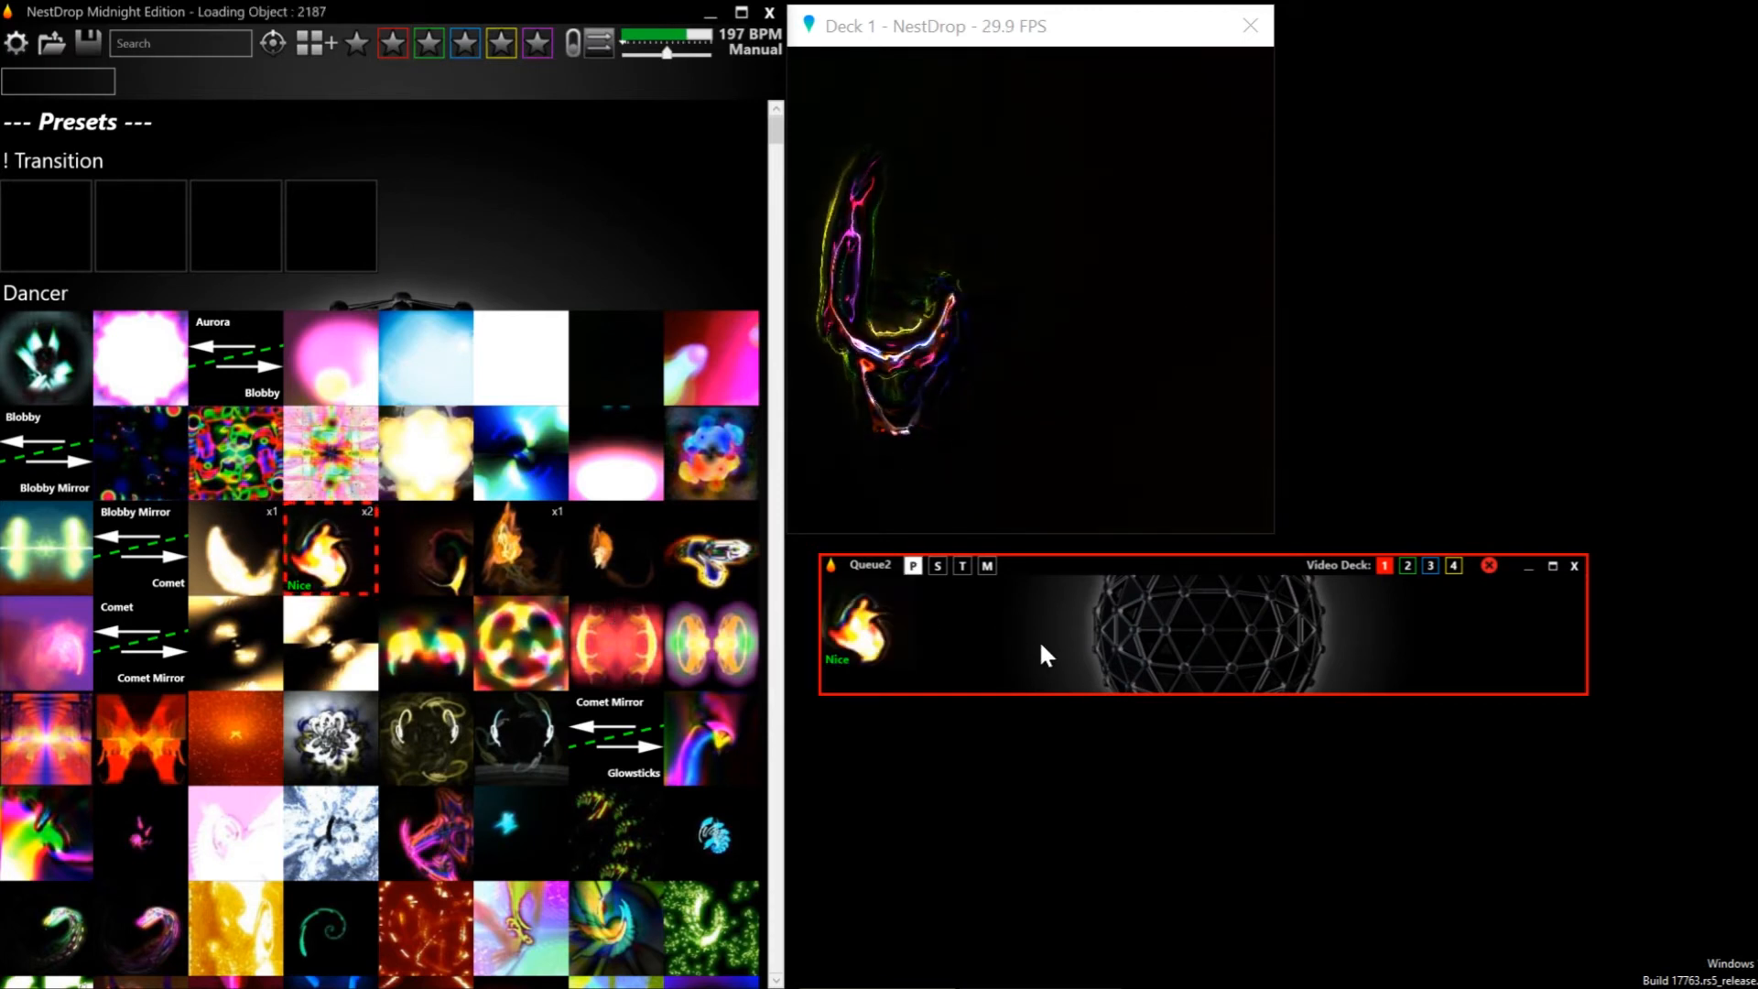
{"action": "left_click_drag", "start_coordinate": [881, 608], "coordinate": [1007, 616]}
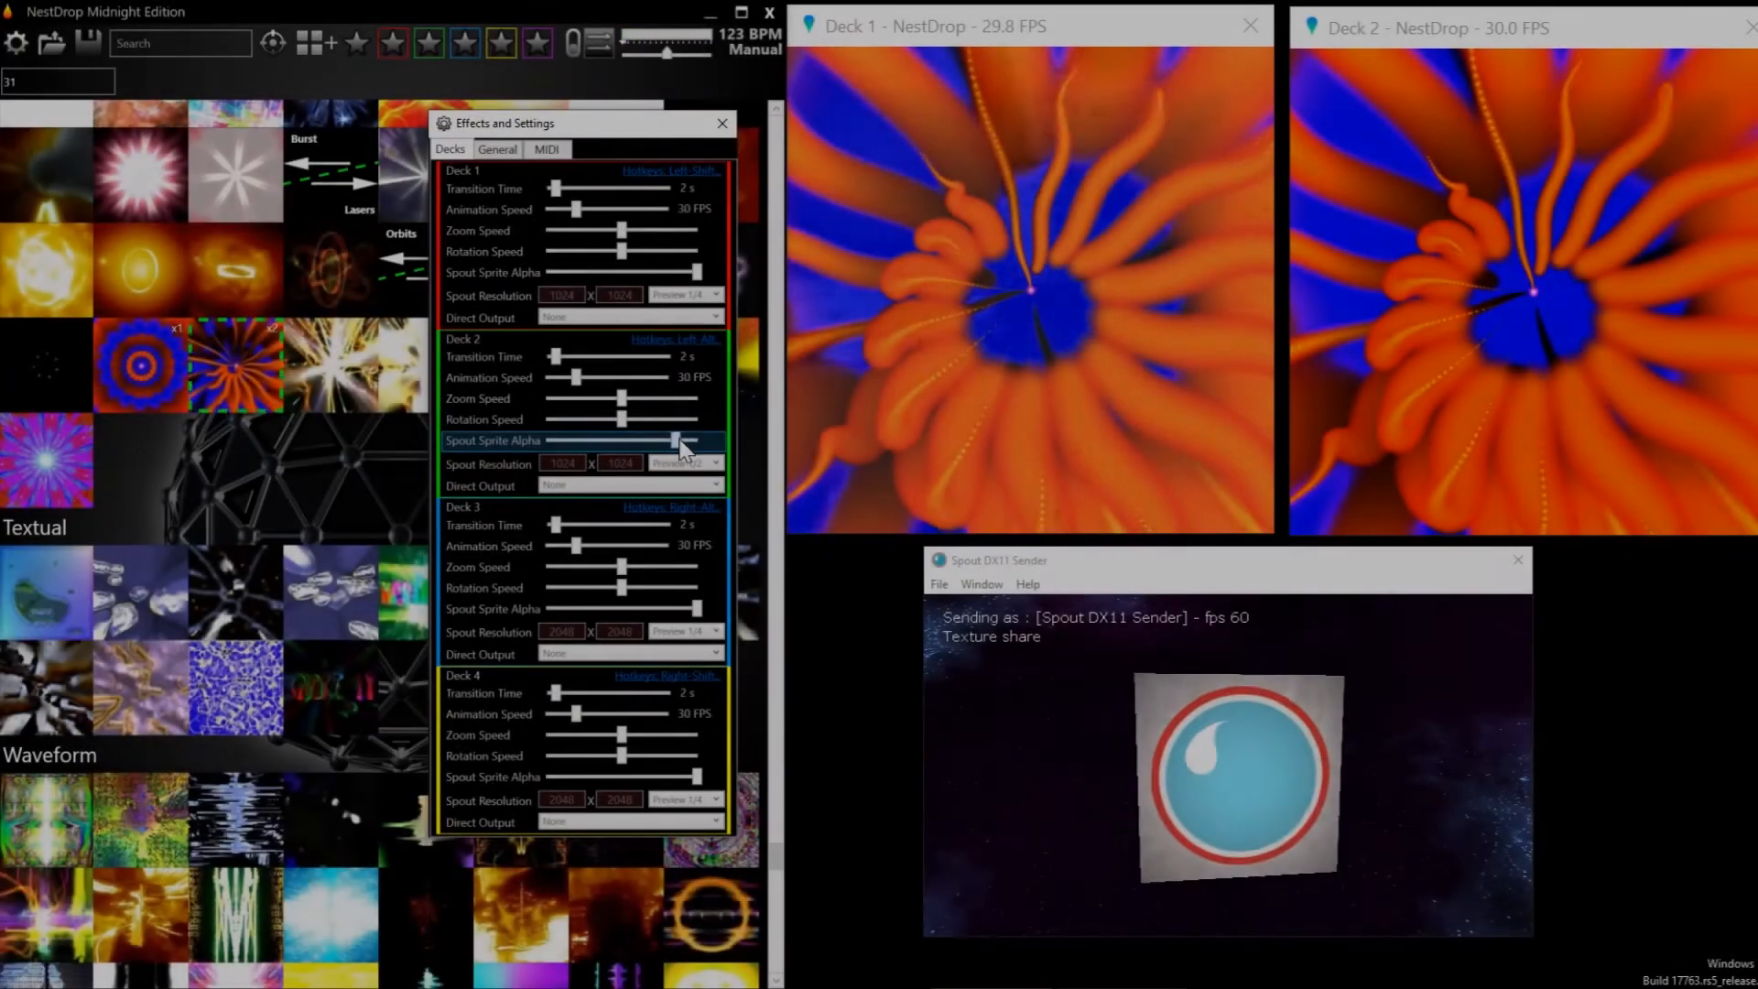
Lower Deck 2's Spout Sprite Alpha to about one third and activate the Spout DX11 Sender sprite on Deck 1
{"action": "left_click_drag", "start_coordinate": [682, 446], "coordinate": [593, 441]}
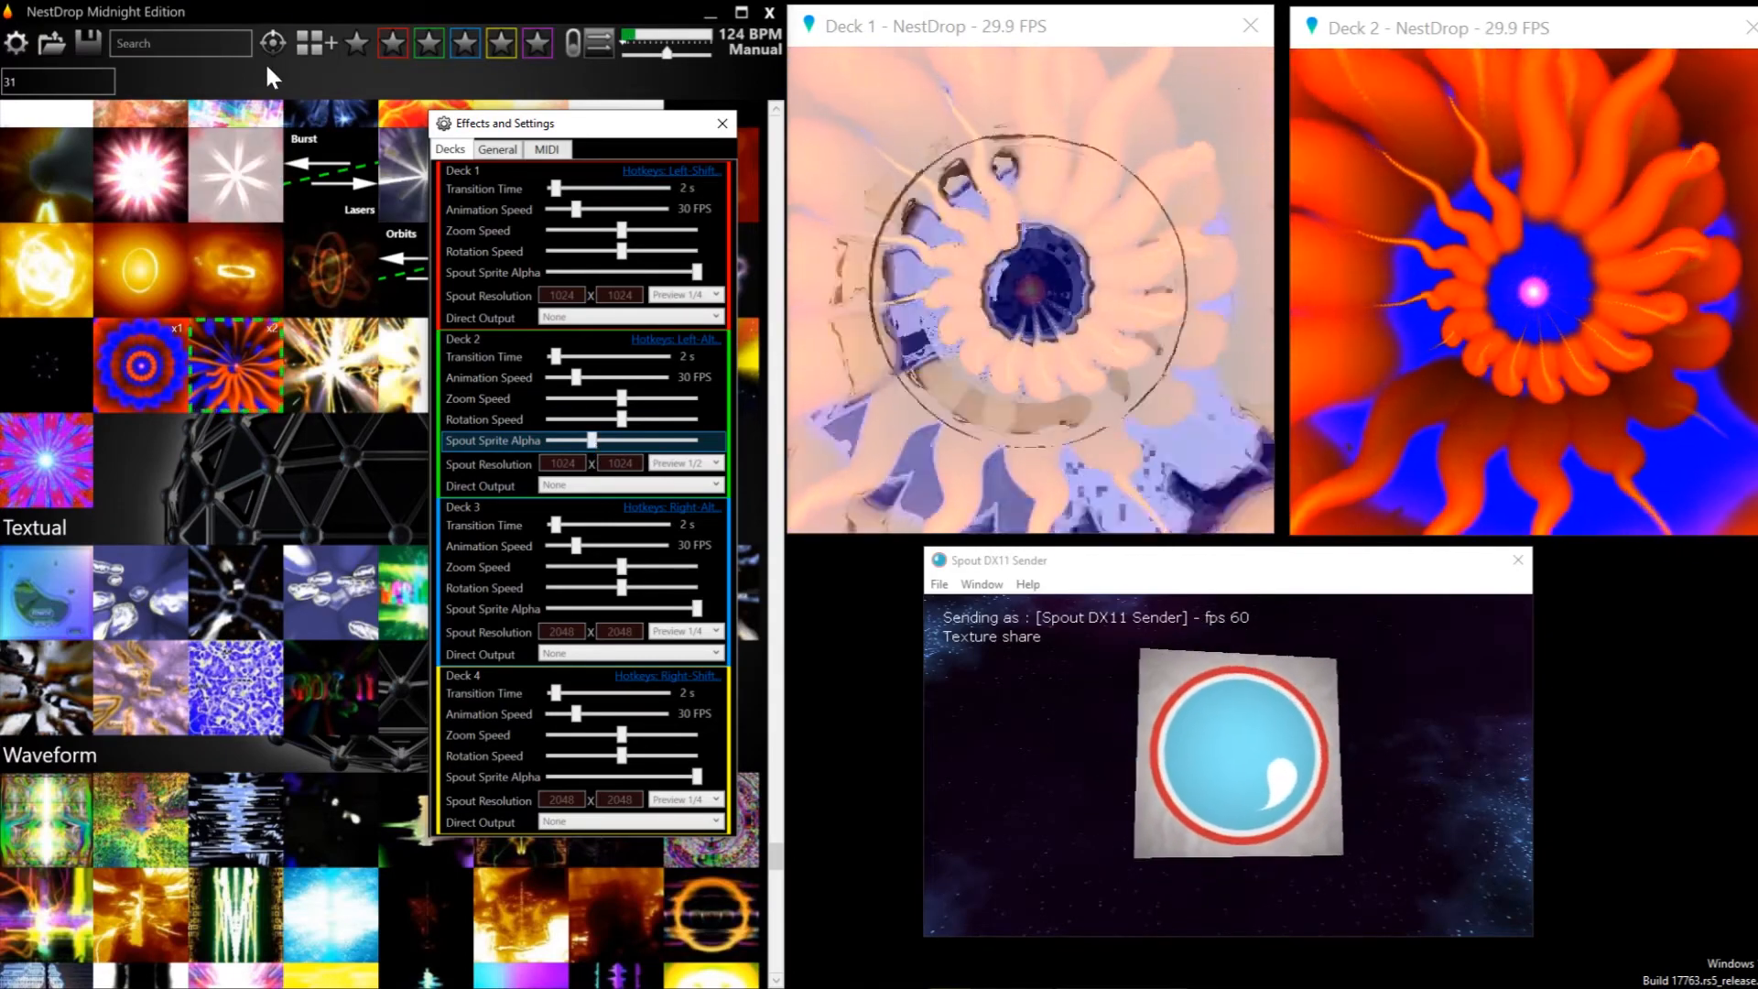
{"action": "left_click", "coordinate": [270, 54]}
{"action": "left_click", "coordinate": [344, 359]}
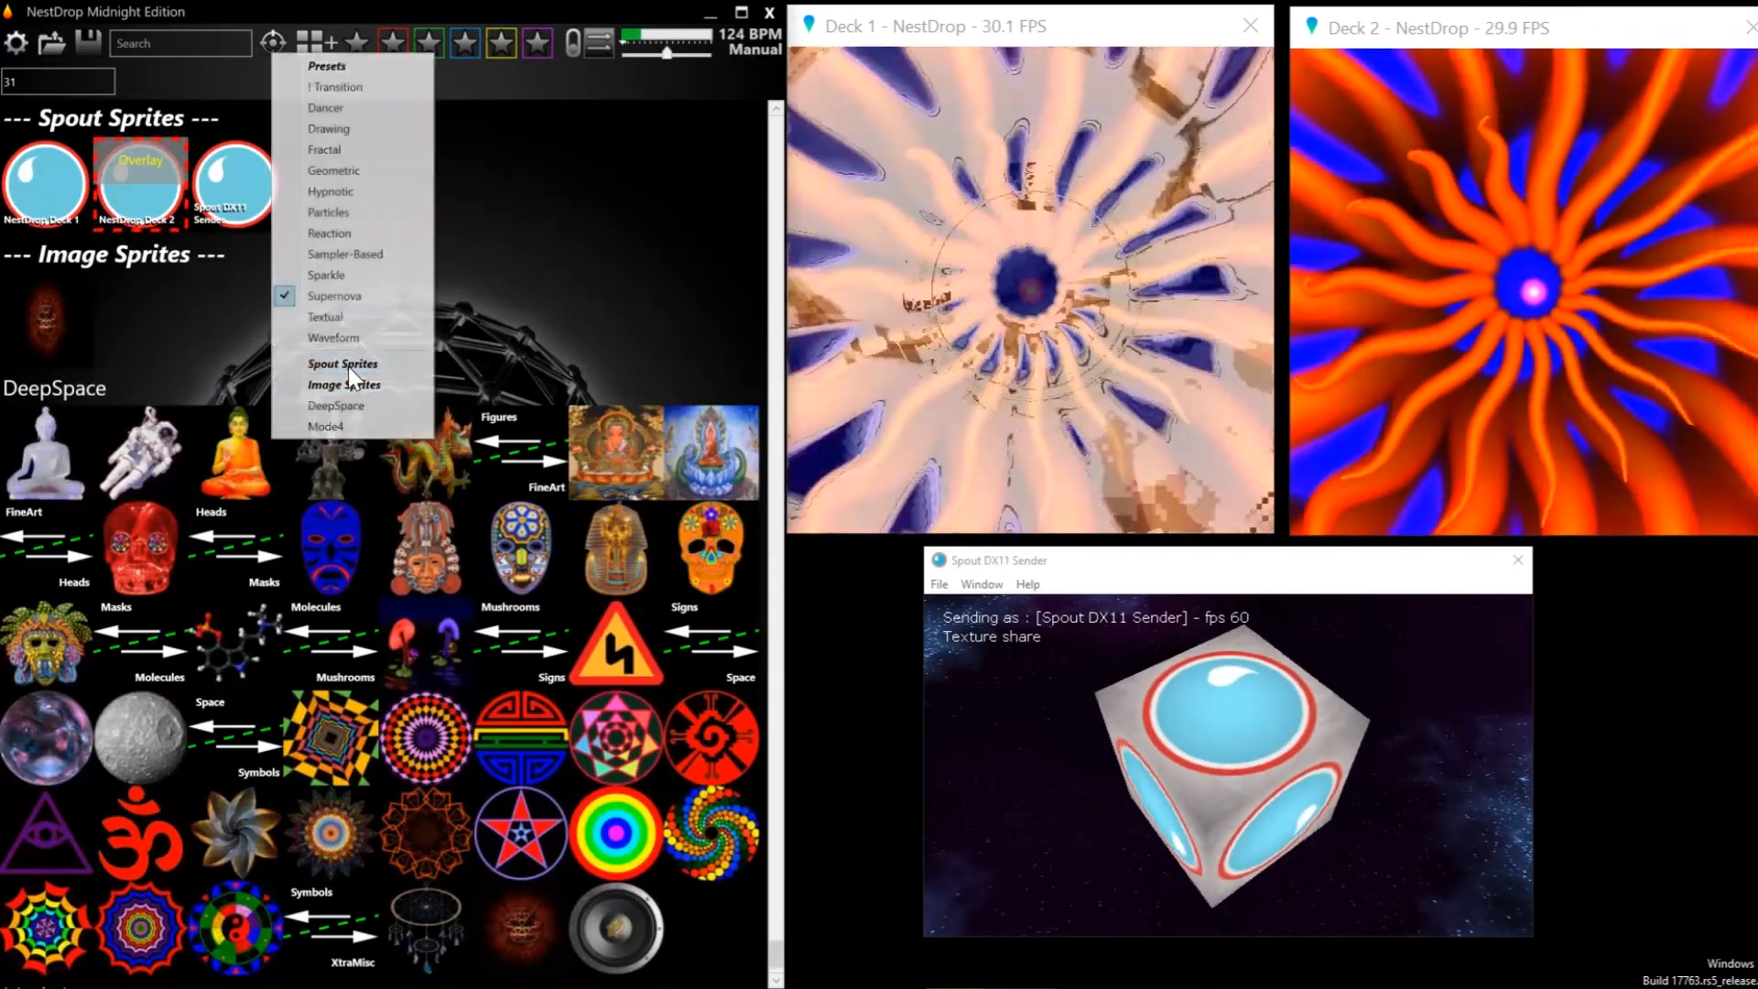
{"action": "left_click", "coordinate": [256, 212]}
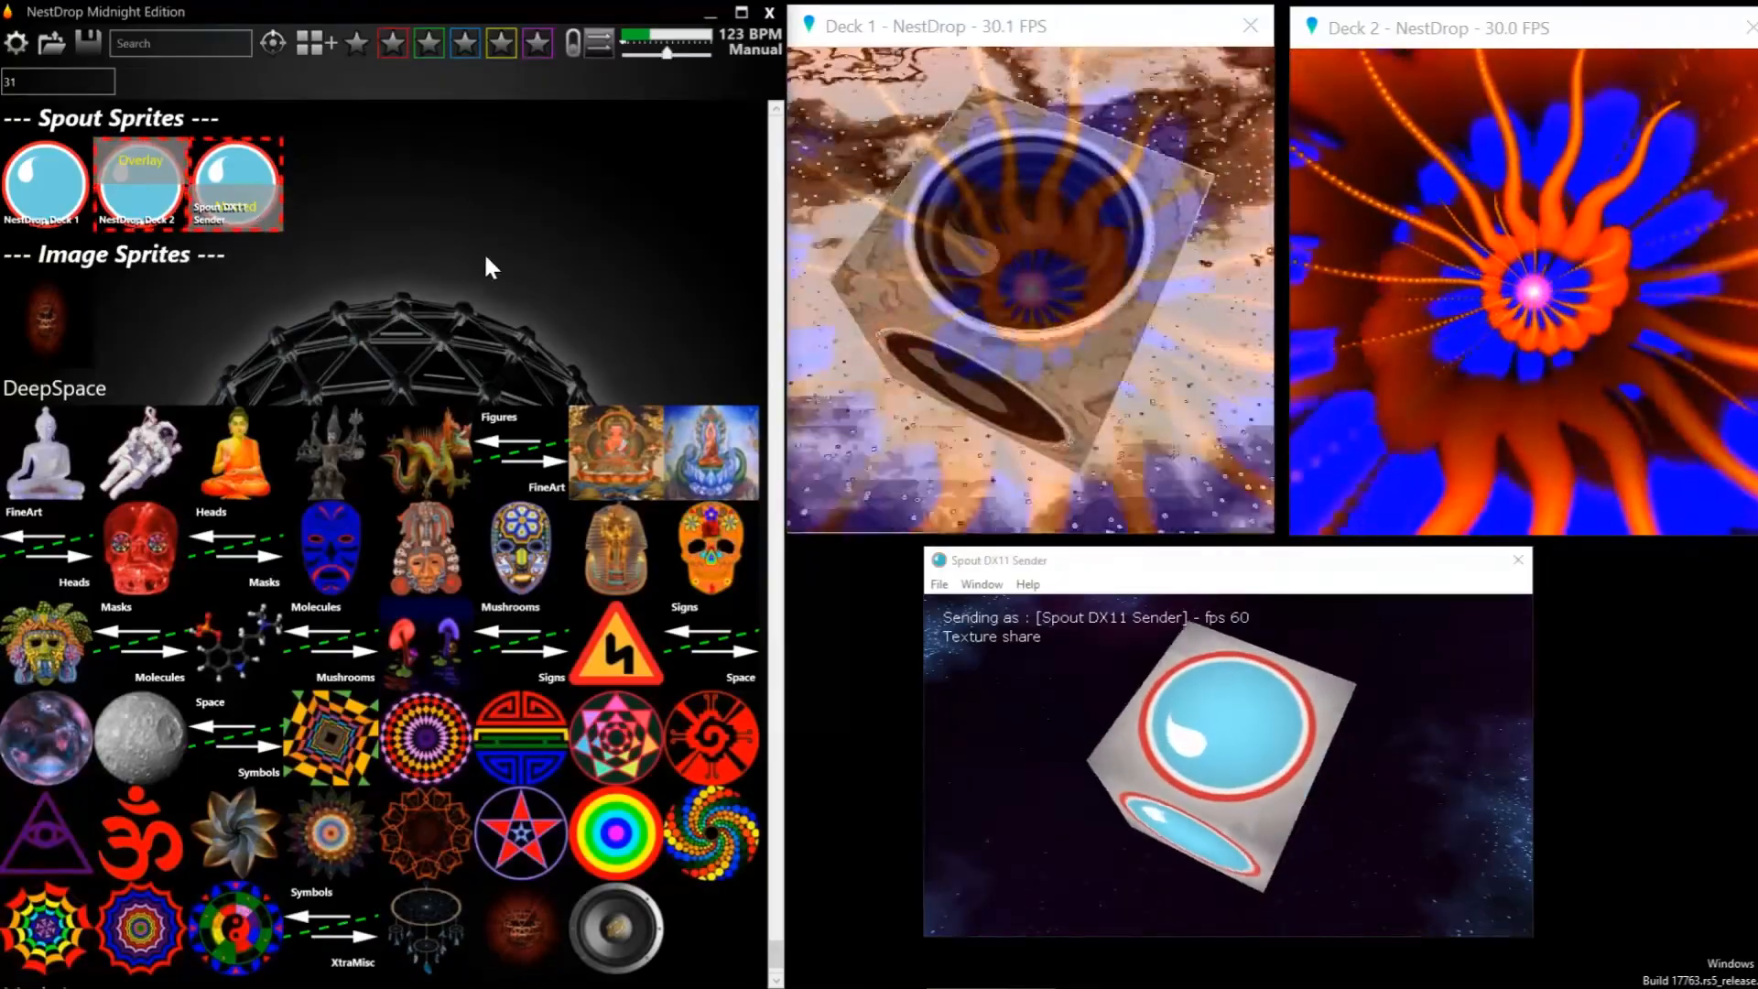
{"action": "scroll", "coordinate": [485, 256], "scroll_direction": "up", "scroll_amount": 10}
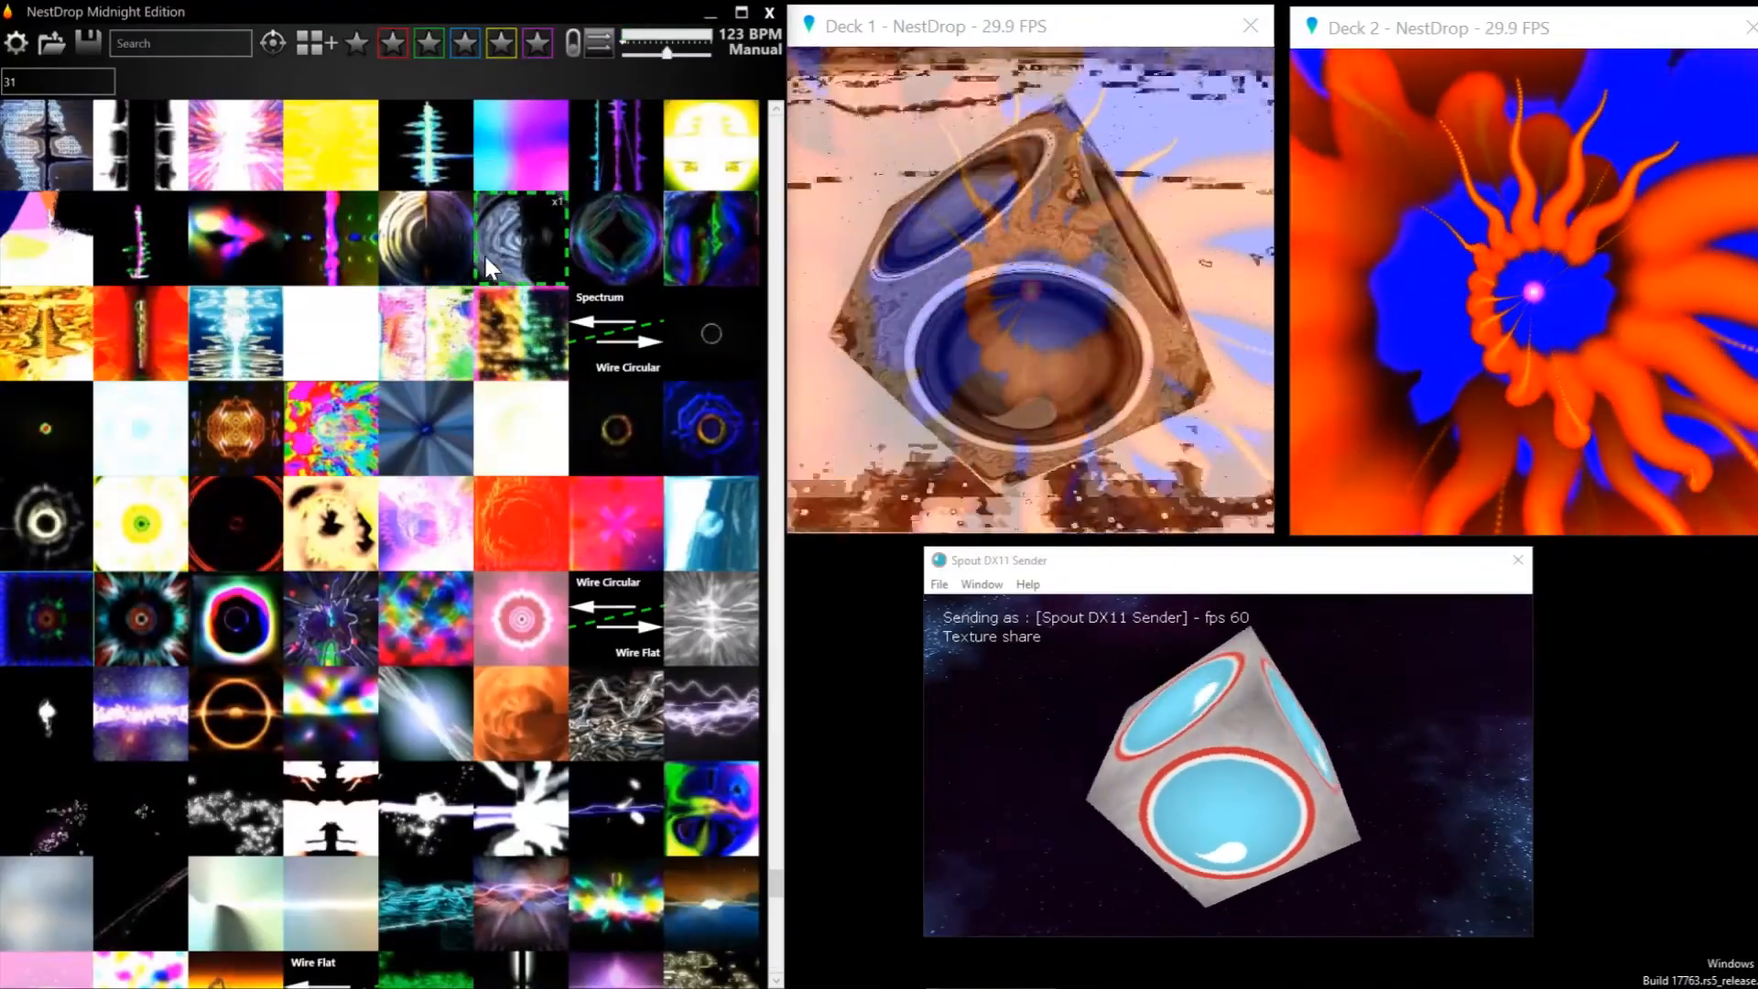